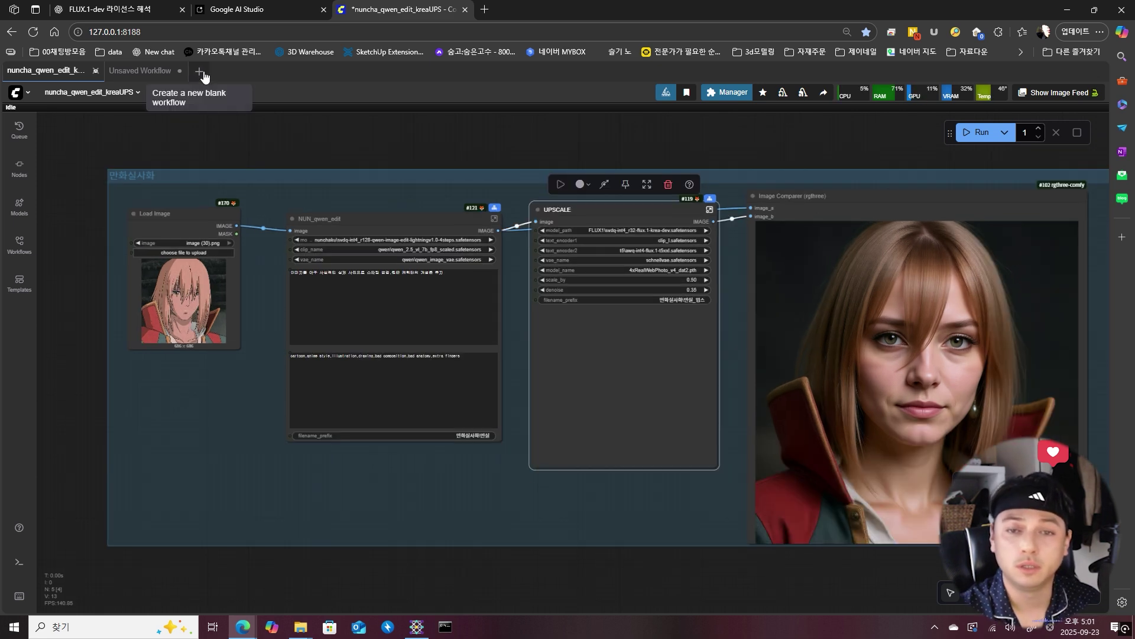
Step: Create a blank workflow, load the Qwen Image Edit template found by searching for "qwen", and dismiss the missing-models notice
{"action": "left_click", "coordinate": [199, 71]}
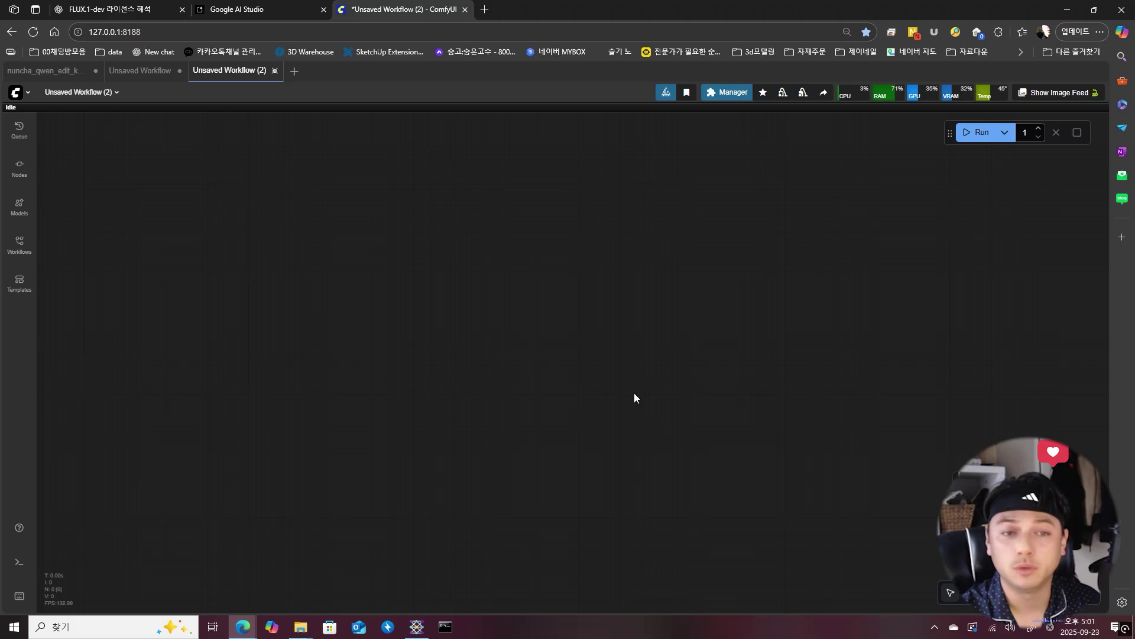
{"action": "left_click", "coordinate": [21, 92]}
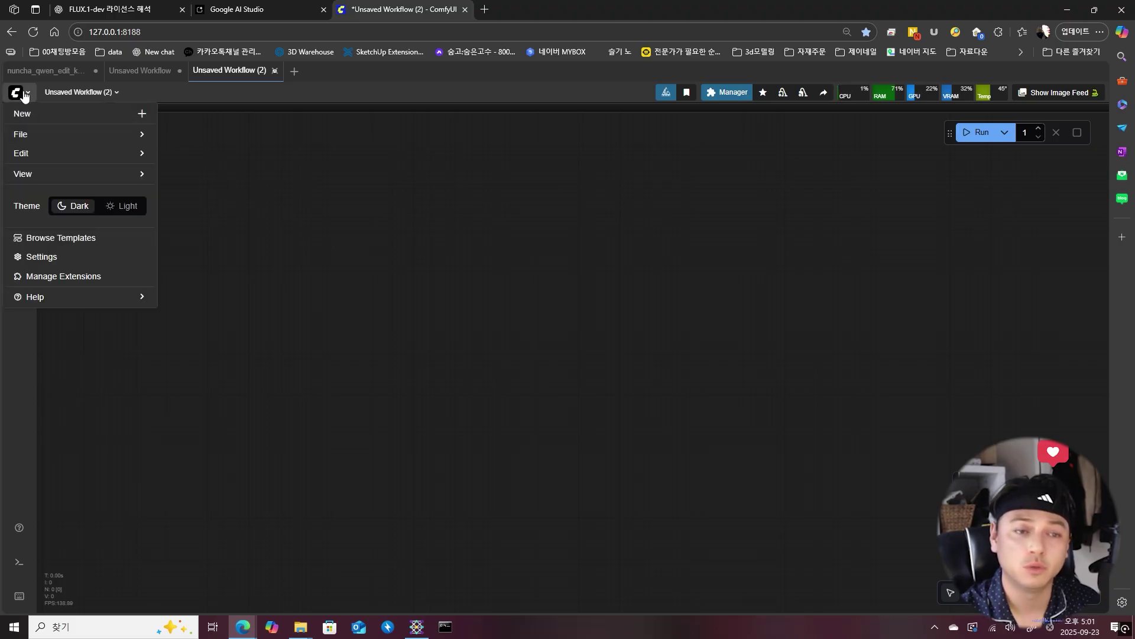
{"action": "left_click", "coordinate": [88, 245]}
{"action": "left_click", "coordinate": [363, 207]}
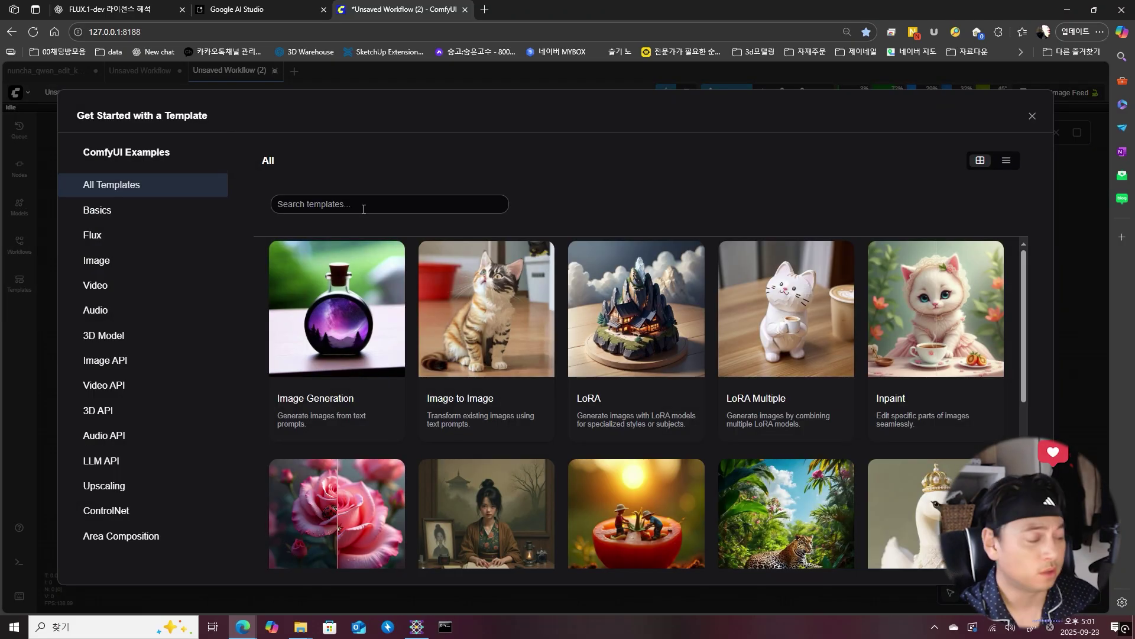
{"action": "type", "text": "qwen"}
{"action": "scroll", "coordinate": [572, 424], "scroll_direction": "down", "scroll_amount": 2}
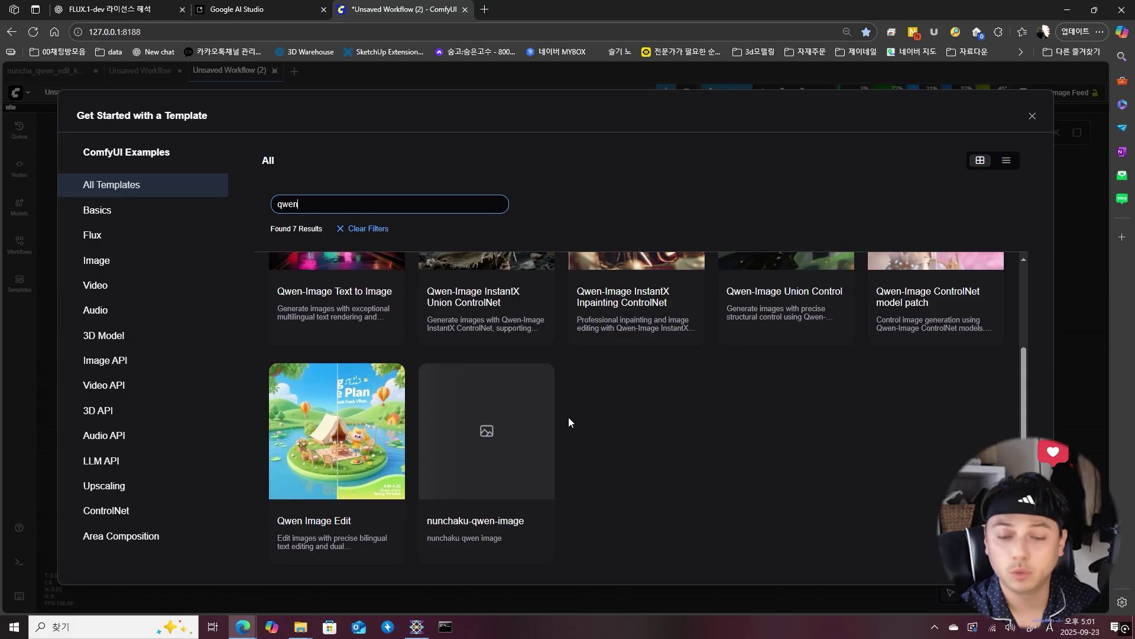
{"action": "left_click", "coordinate": [343, 421]}
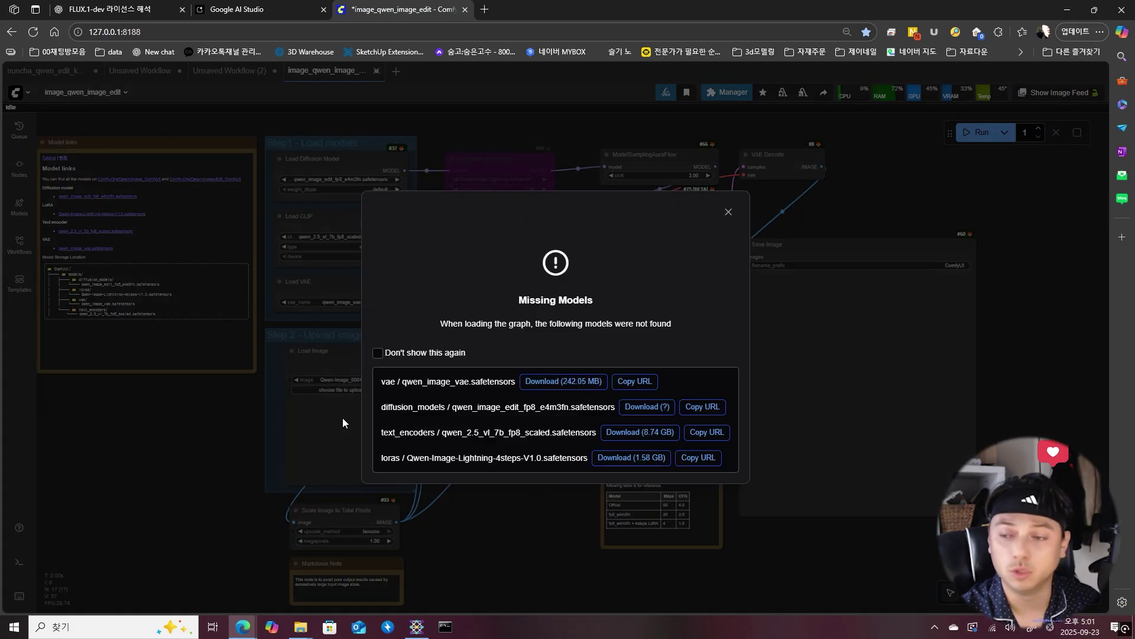
{"action": "left_click", "coordinate": [743, 211]}
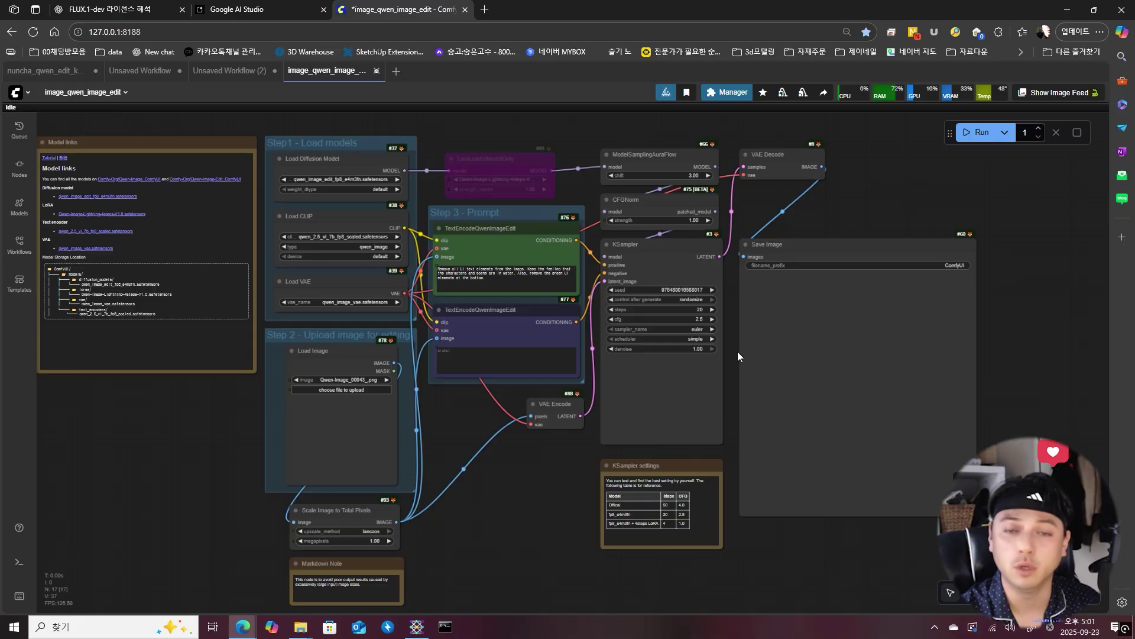
Step: Set the Load Diffusion Model node to qwen\qwen_image_edit_fp8_e4m3fn.safetensors after checking the Model links note
{"action": "scroll", "coordinate": [686, 302], "scroll_direction": "up", "scroll_amount": 5}
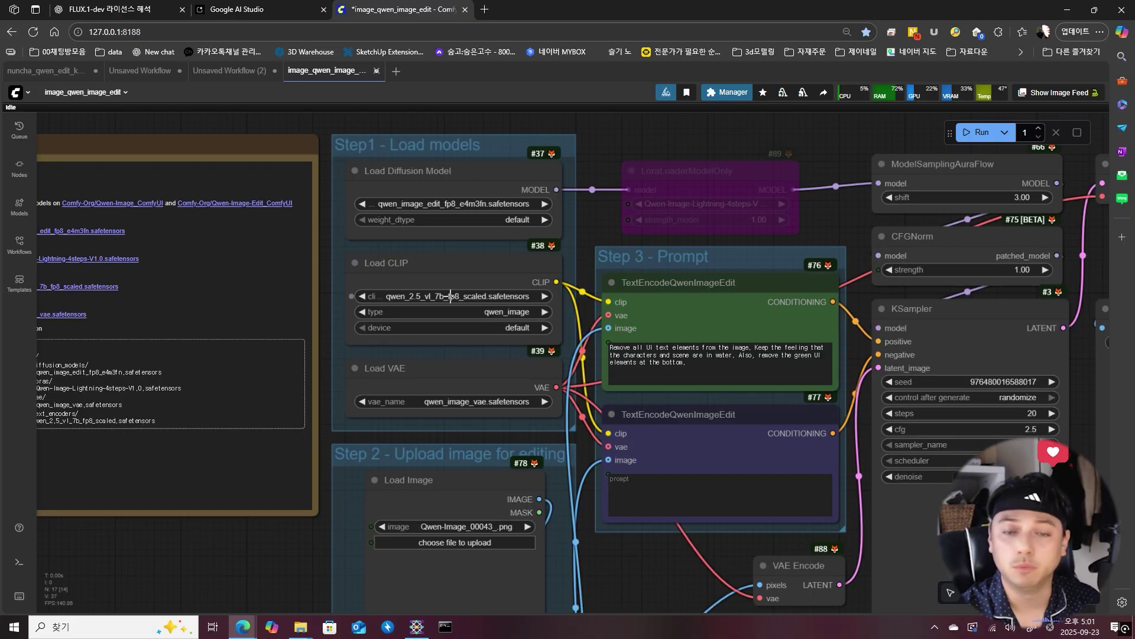
{"action": "left_click_drag", "start_coordinate": [269, 126], "coordinate": [520, 134]}
{"action": "scroll", "coordinate": [284, 198], "scroll_direction": "up", "scroll_amount": 5}
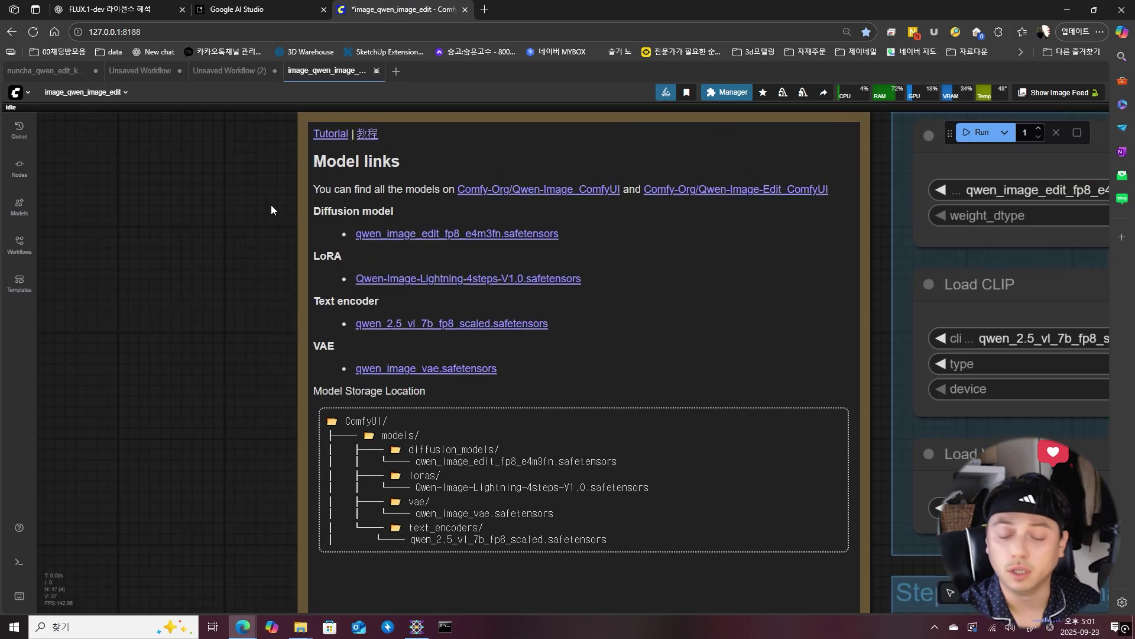
{"action": "left_click_drag", "start_coordinate": [271, 204], "coordinate": [133, 212]}
{"action": "scroll", "coordinate": [265, 261], "scroll_direction": "down", "scroll_amount": 5}
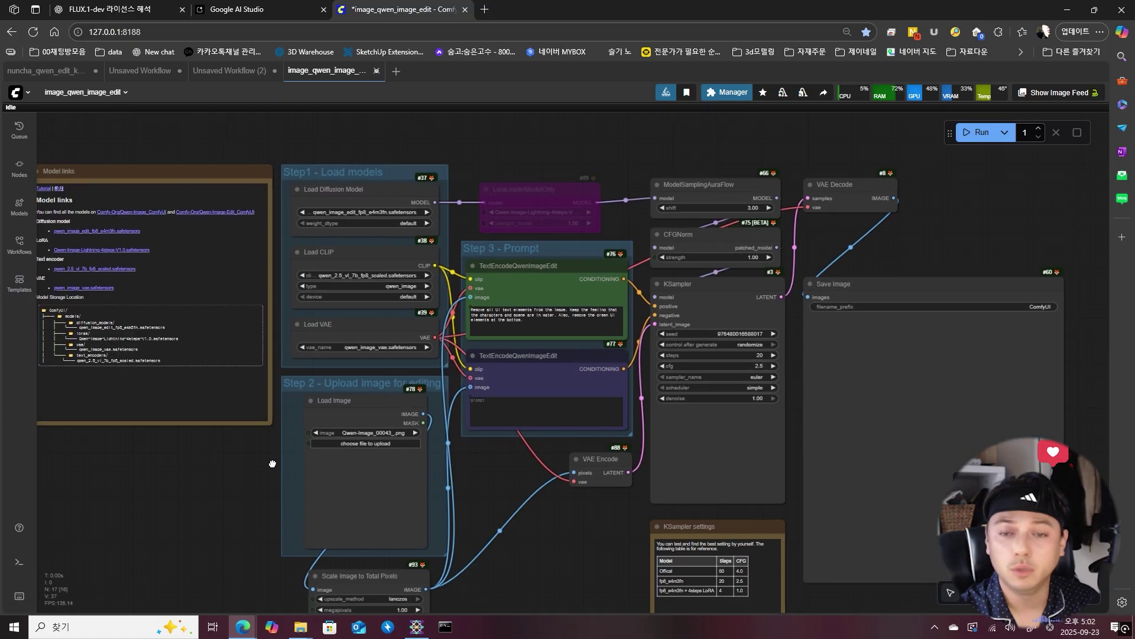
{"action": "scroll", "coordinate": [320, 233], "scroll_direction": "up", "scroll_amount": 5}
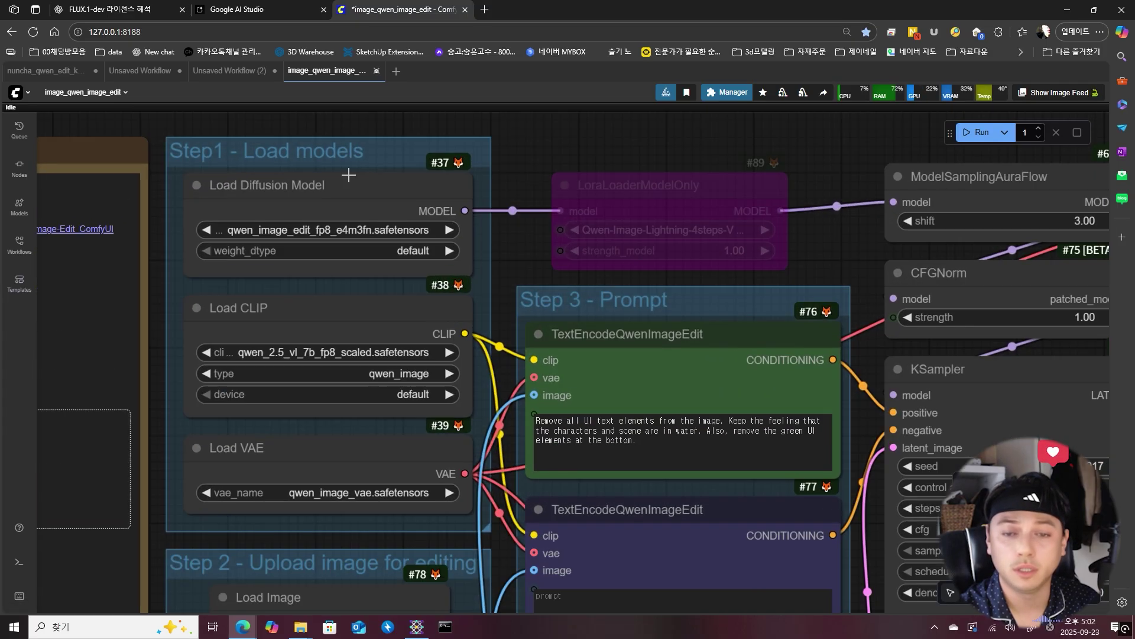
{"action": "left_click", "coordinate": [320, 234]}
{"action": "type", "text": "qwe"}
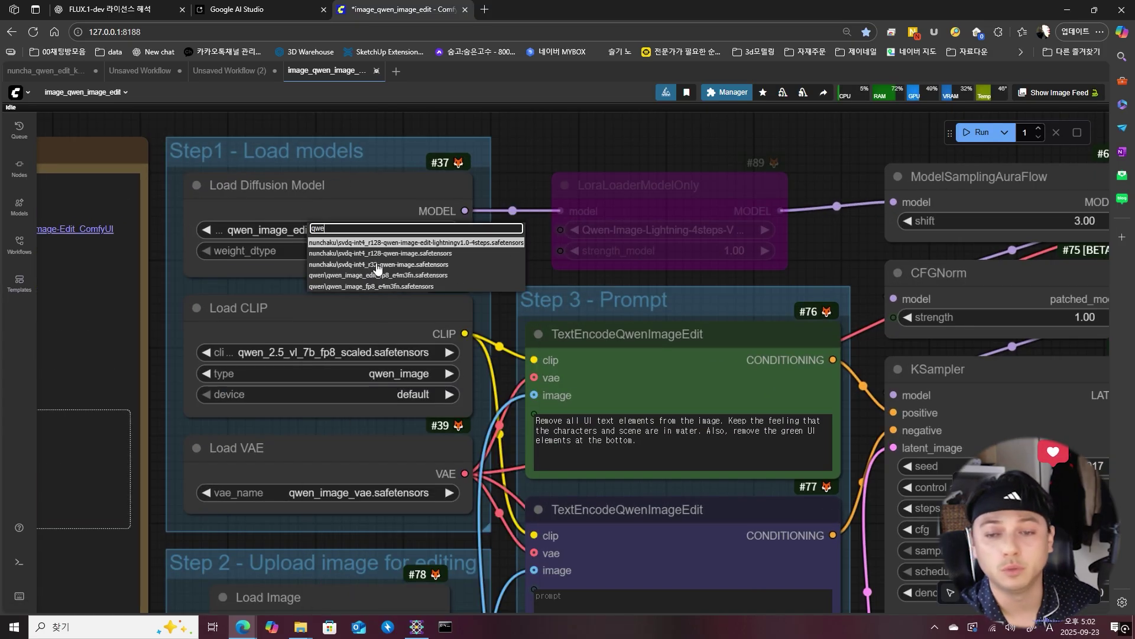
{"action": "left_click", "coordinate": [416, 276]}
Step: Set Load CLIP to qwen\qwen_2.5_vl_7b_fp8_scaled.safetensors and Load VAE to qwen\qwen_image_vae.safetensors
{"action": "left_click_drag", "start_coordinate": [411, 285], "coordinate": [456, 205]}
{"action": "left_click", "coordinate": [369, 274]}
{"action": "left_click", "coordinate": [402, 502]}
{"action": "left_click_drag", "start_coordinate": [414, 414], "coordinate": [421, 291]}
{"action": "left_click", "coordinate": [388, 290]}
{"action": "type", "text": "qwe"}
{"action": "left_click", "coordinate": [413, 305]}
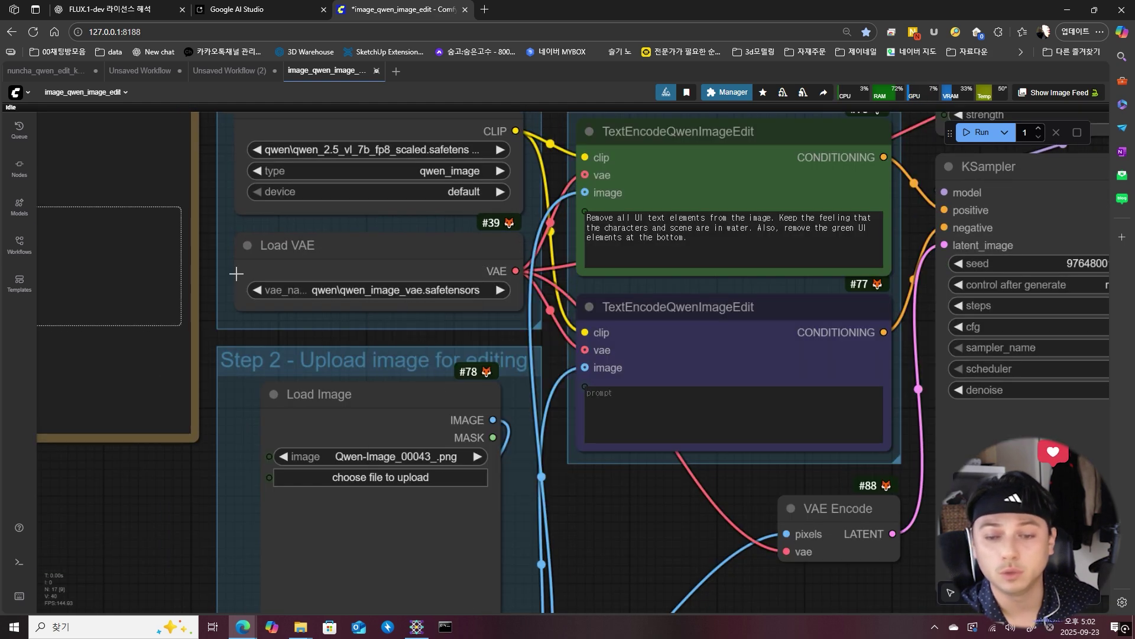
Step: Choose the Qwen-Image-Lightning 4-step LoRA from the qwen folder in LoraLoaderModelOnly and take that node out of bypass
{"action": "scroll", "coordinate": [438, 359], "scroll_direction": "down", "scroll_amount": 2}
{"action": "scroll", "coordinate": [372, 517], "scroll_direction": "down", "scroll_amount": 5}
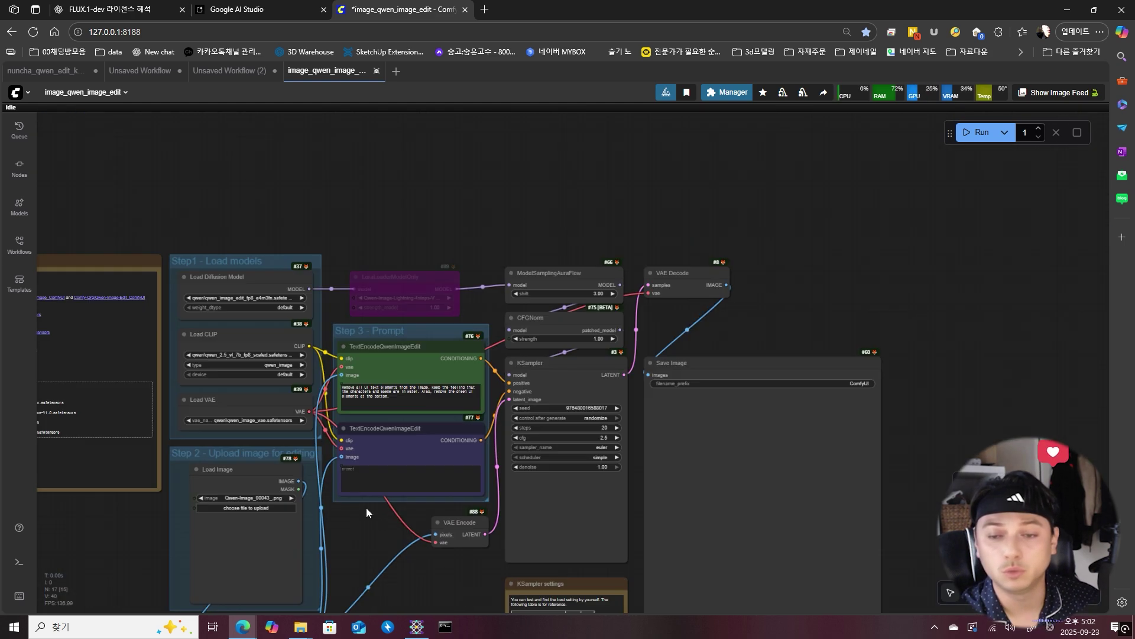
{"action": "left_click", "coordinate": [408, 291]}
{"action": "scroll", "coordinate": [415, 291], "scroll_direction": "up", "scroll_amount": 4}
{"action": "left_click", "coordinate": [410, 299]}
{"action": "left_click", "coordinate": [438, 315]}
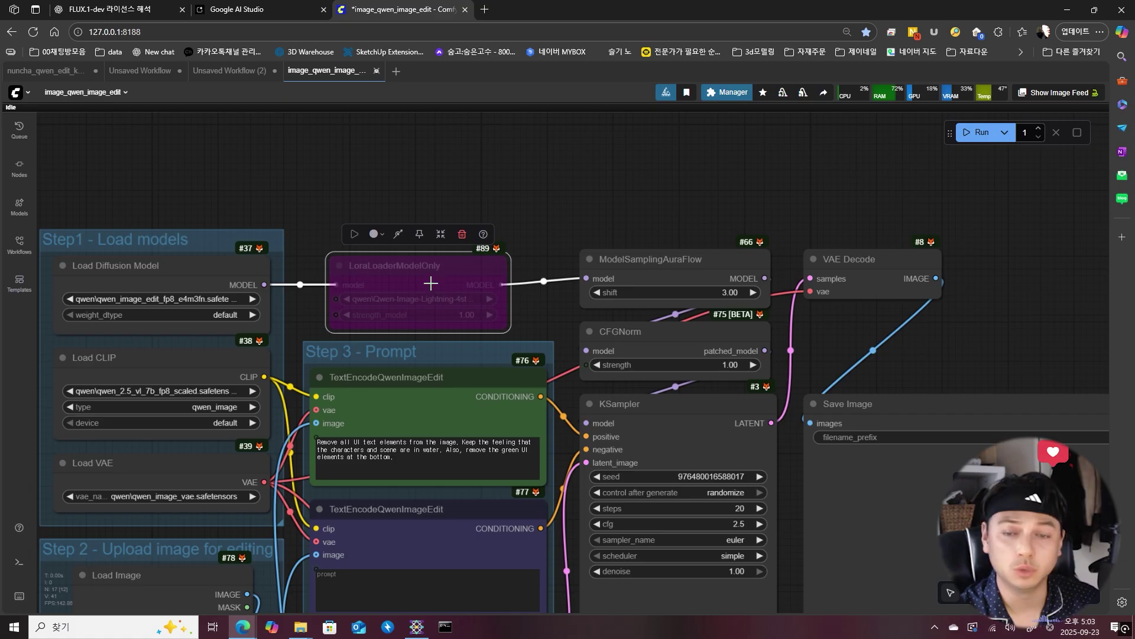
{"action": "key", "text": "ctrl+b"}
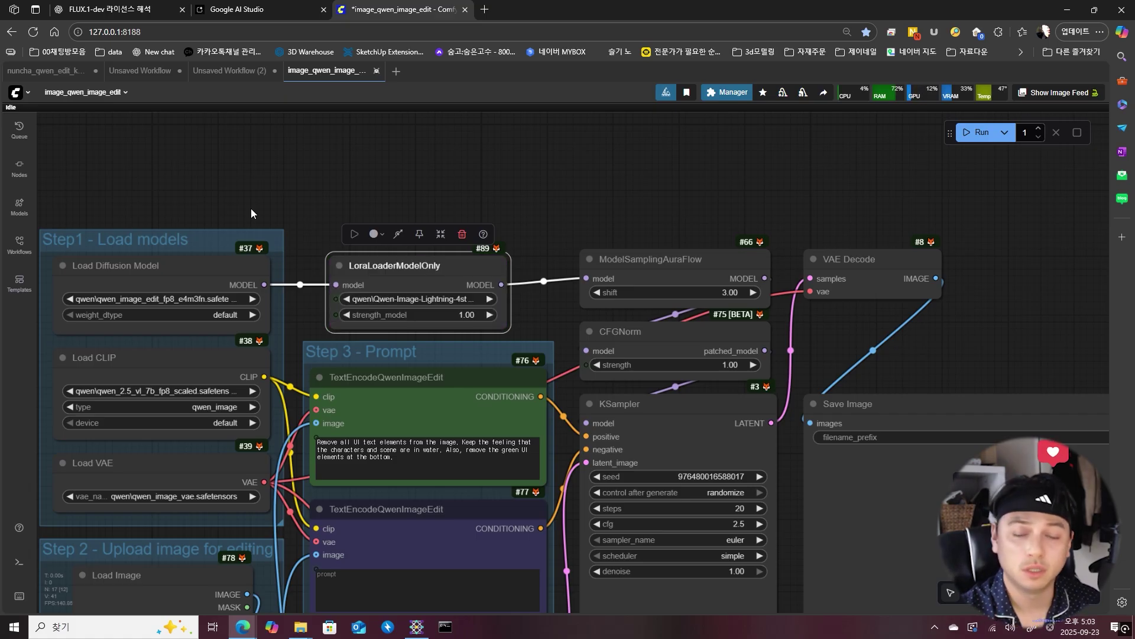
{"action": "left_click_drag", "start_coordinate": [431, 266], "coordinate": [444, 265]}
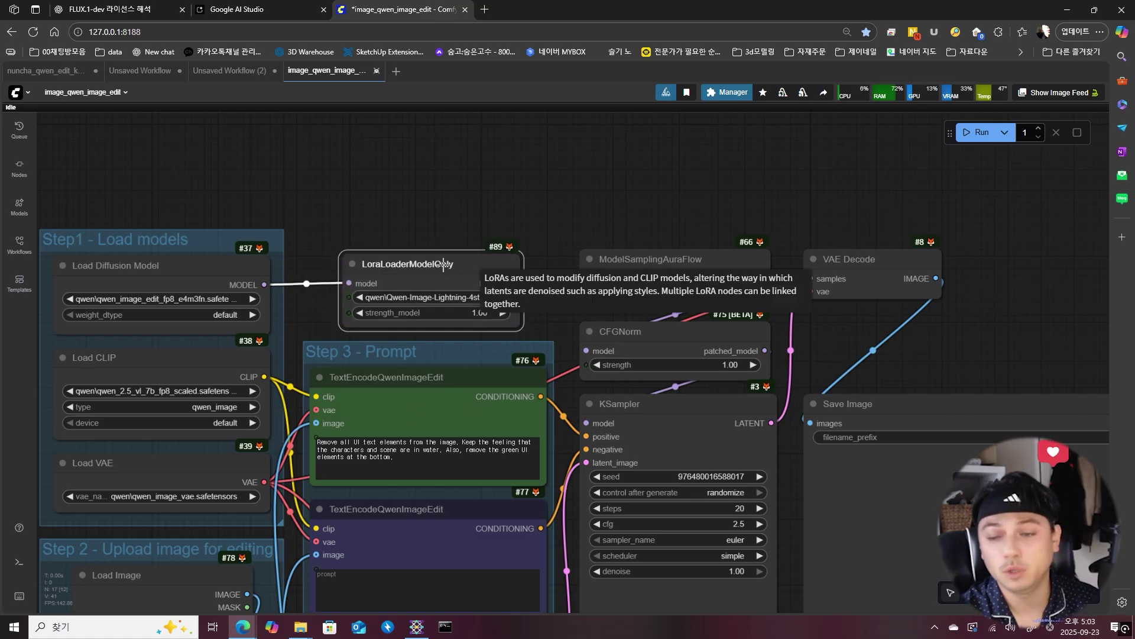
Step: Set the steps of the KSampler node to 4
{"action": "left_click_drag", "start_coordinate": [318, 260], "coordinate": [442, 189]}
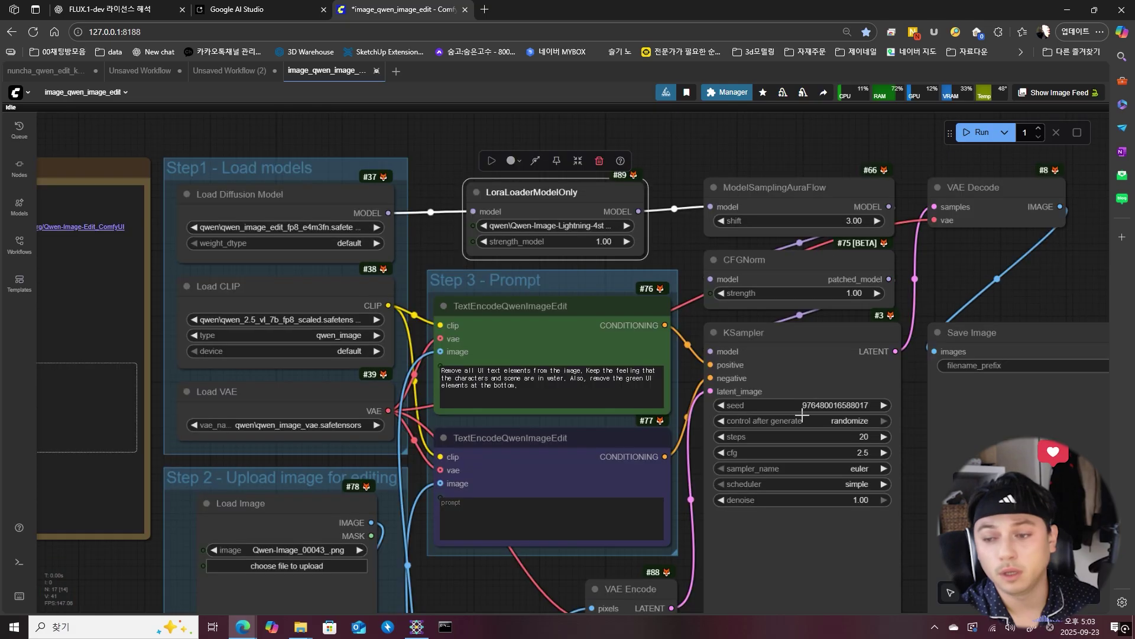
{"action": "scroll", "coordinate": [659, 248], "scroll_direction": "up", "scroll_amount": 4}
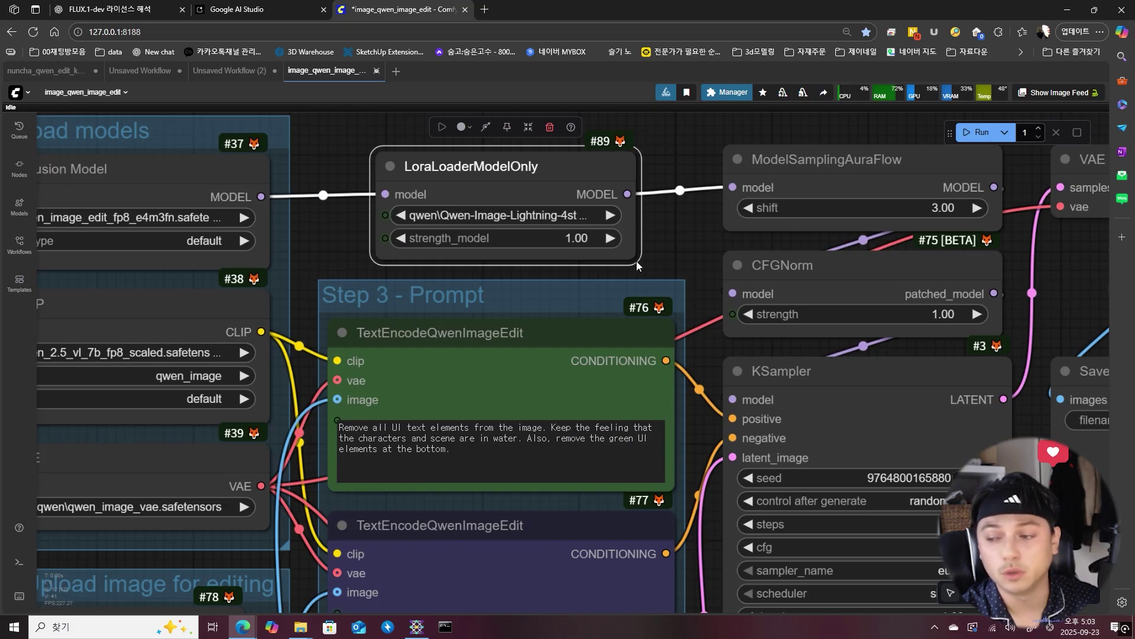
{"action": "left_click_drag", "start_coordinate": [658, 254], "coordinate": [436, 173]}
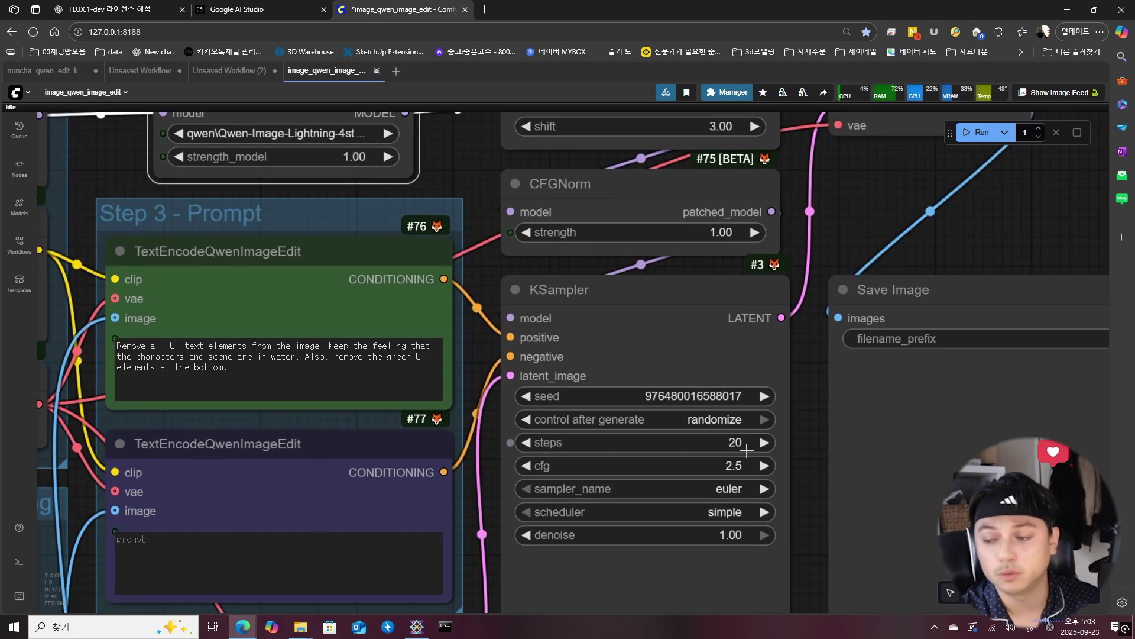
{"action": "left_click", "coordinate": [739, 442]}
{"action": "type", "text": "4"}
{"action": "left_click", "coordinate": [928, 389]}
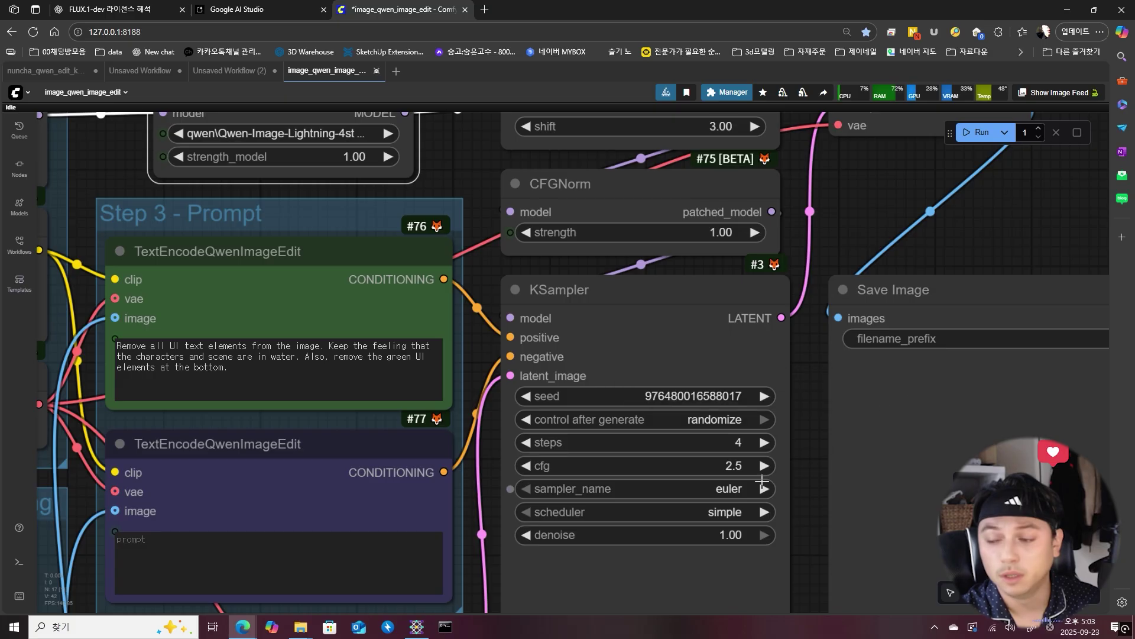
Step: Check the KSampler settings note for the 4steps LoRA and set the KSampler's cfg to 1.0
{"action": "scroll", "coordinate": [813, 531], "scroll_direction": "down", "scroll_amount": 10}
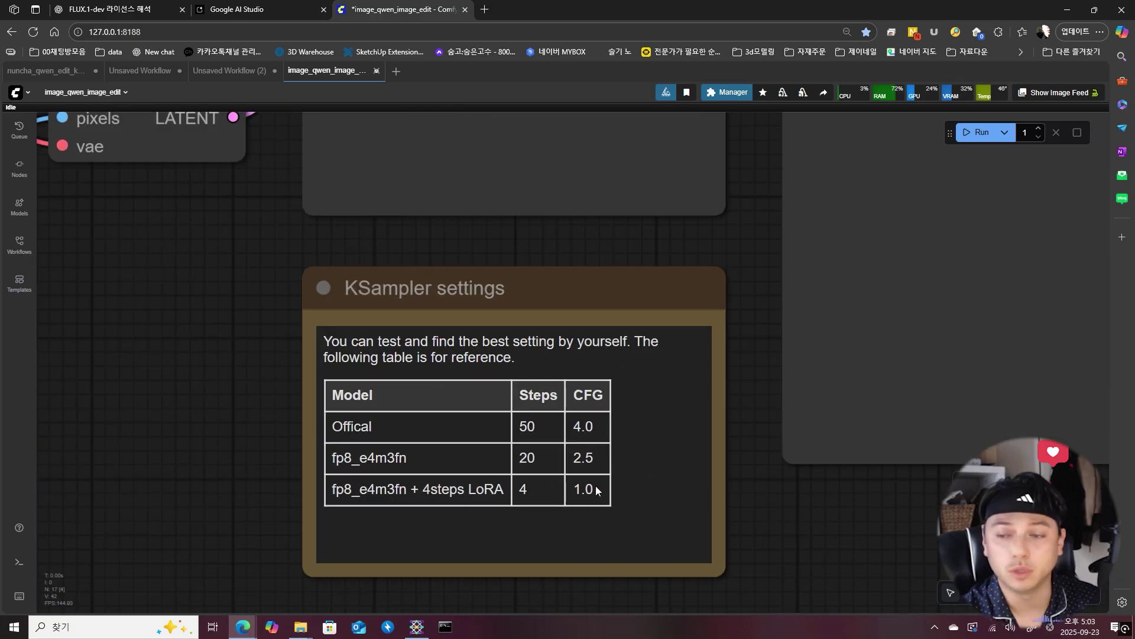
{"action": "scroll", "coordinate": [721, 209], "scroll_direction": "up", "scroll_amount": 9}
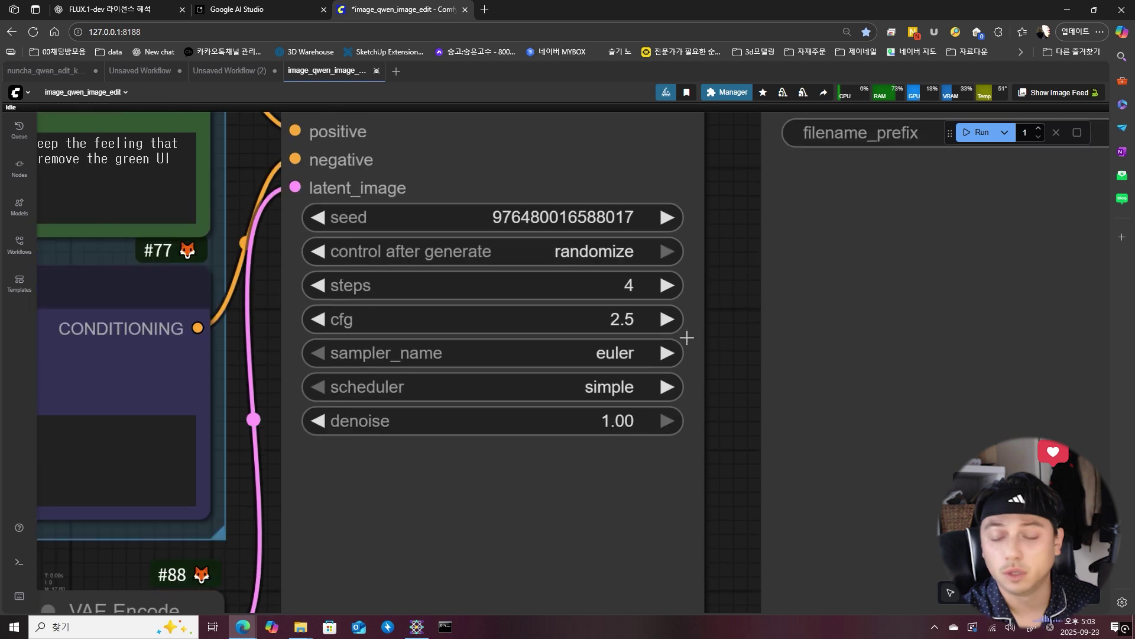
{"action": "left_click", "coordinate": [615, 322]}
{"action": "type", "text": "1"}
{"action": "key", "text": "Return"}
Step: Delete the KSampler settings note, the Markdown Note and the three Step group frames, keeping their nodes
{"action": "scroll", "coordinate": [715, 343], "scroll_direction": "down", "scroll_amount": 10}
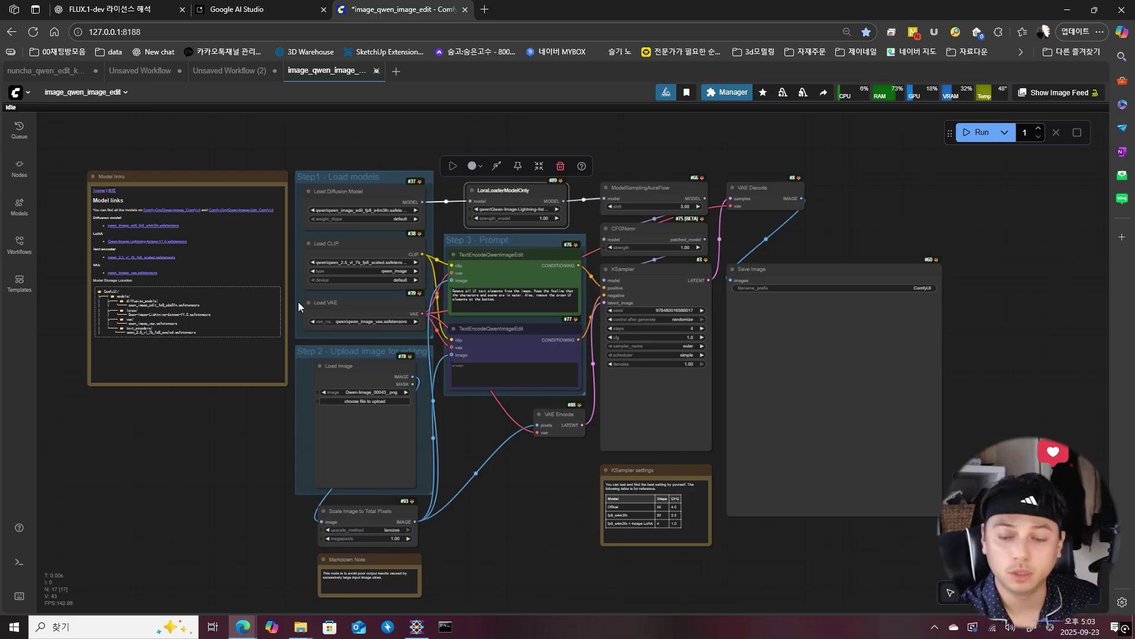
{"action": "scroll", "coordinate": [516, 555], "scroll_direction": "up", "scroll_amount": 1}
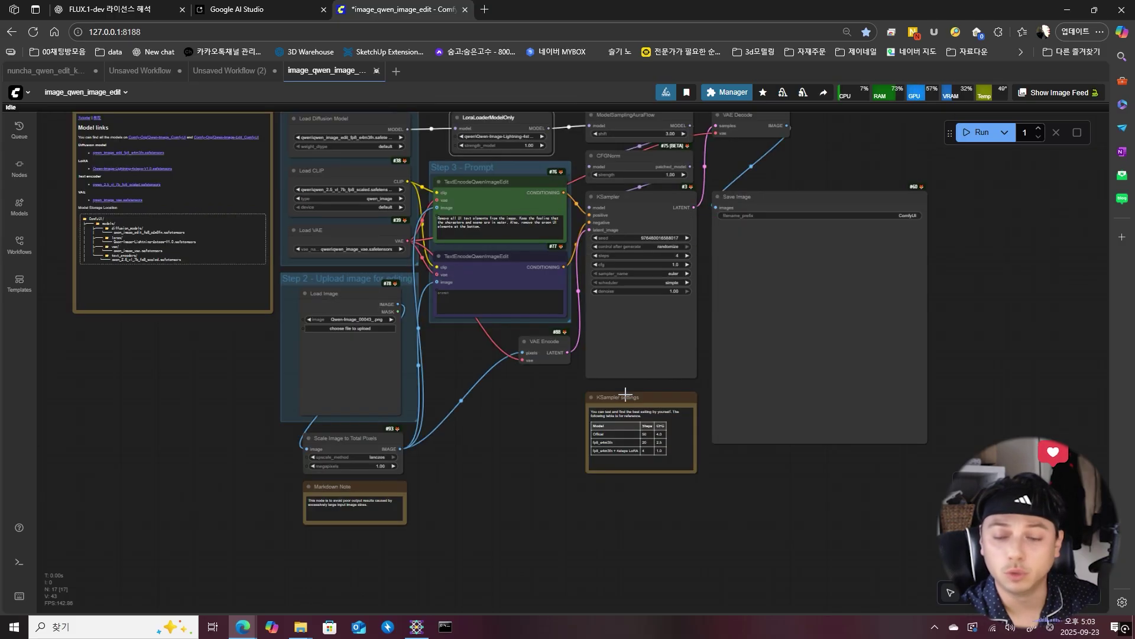
{"action": "key", "text": "ctrl+z"}
{"action": "key", "text": "Delete"}
{"action": "left_click", "coordinate": [445, 393]}
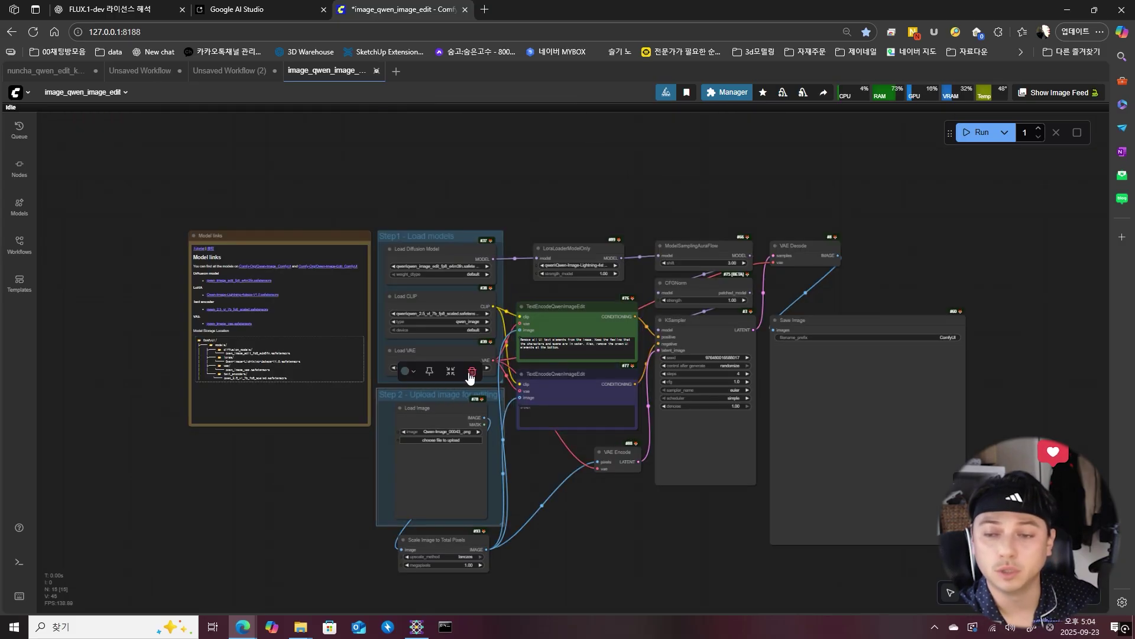
{"action": "key", "text": "Delete"}
{"action": "left_click", "coordinate": [460, 240]}
{"action": "key", "text": "Delete"}
Step: Rearrange the nodes so Load Image and Scale Image to Total Pixels sit below Load VAE, with the Model links note farther aside
{"action": "left_click_drag", "start_coordinate": [449, 406], "coordinate": [347, 524]}
{"action": "left_click_drag", "start_coordinate": [335, 139], "coordinate": [179, 164]}
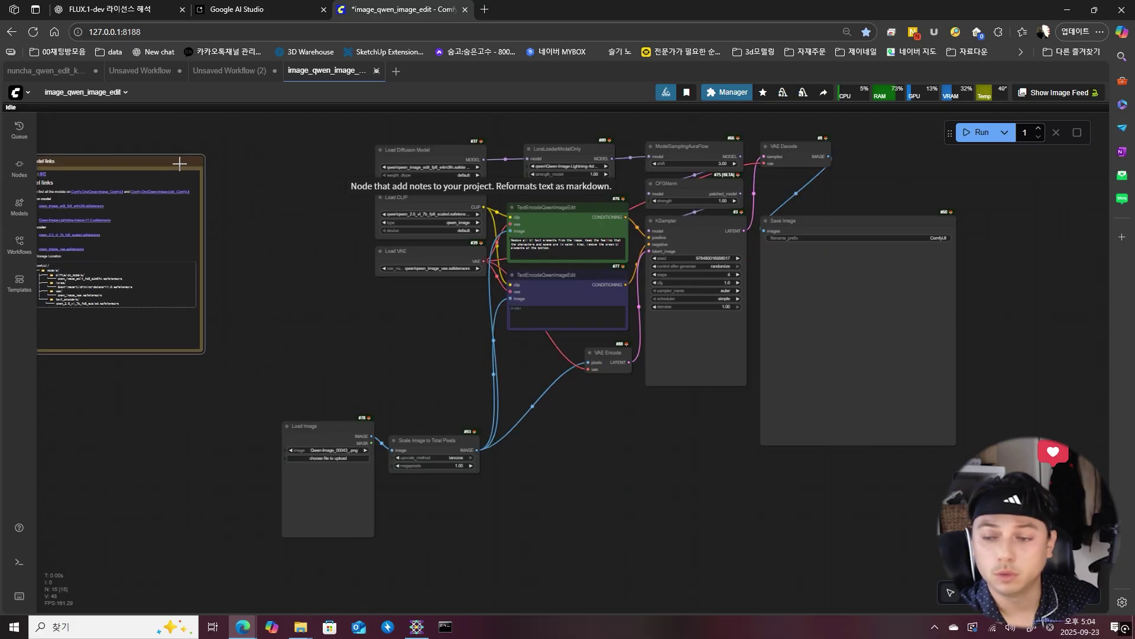
{"action": "left_click_drag", "start_coordinate": [435, 440], "coordinate": [438, 306]}
{"action": "left_click", "coordinate": [525, 364]}
Step: Colour the Load Diffusion Model, Load CLIP and Load VAE nodes purple and line up Load Image beside Scale Image to Total Pixels
{"action": "scroll", "coordinate": [465, 133], "scroll_direction": "up", "scroll_amount": 6}
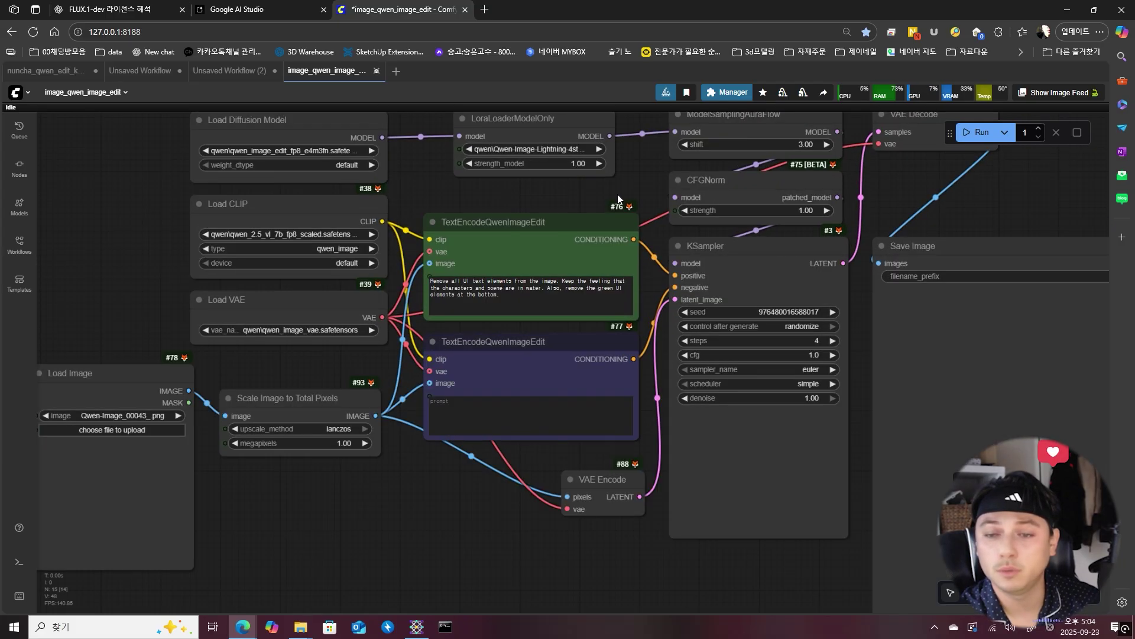
{"action": "left_click", "coordinate": [373, 138]}
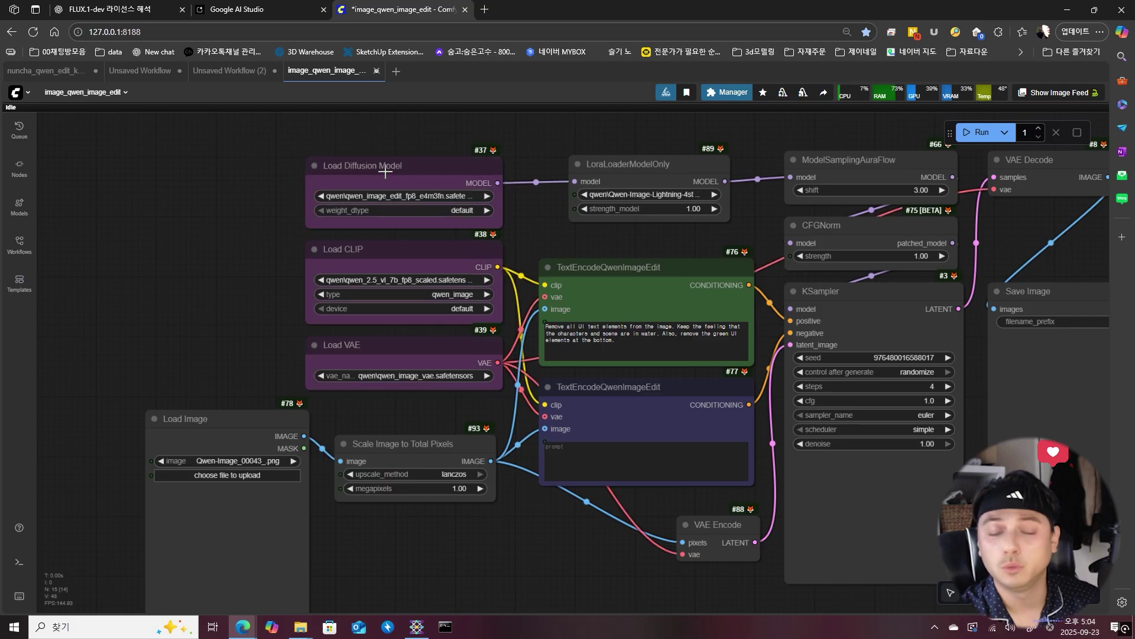
{"action": "left_click", "coordinate": [387, 170]}
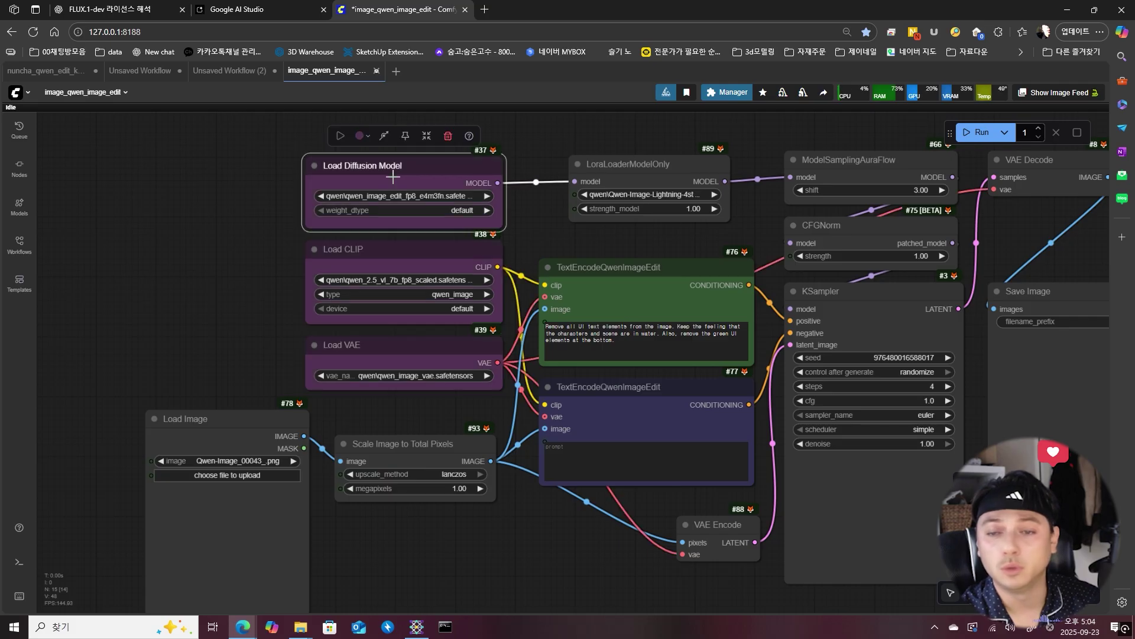
{"action": "left_click", "coordinate": [373, 256]}
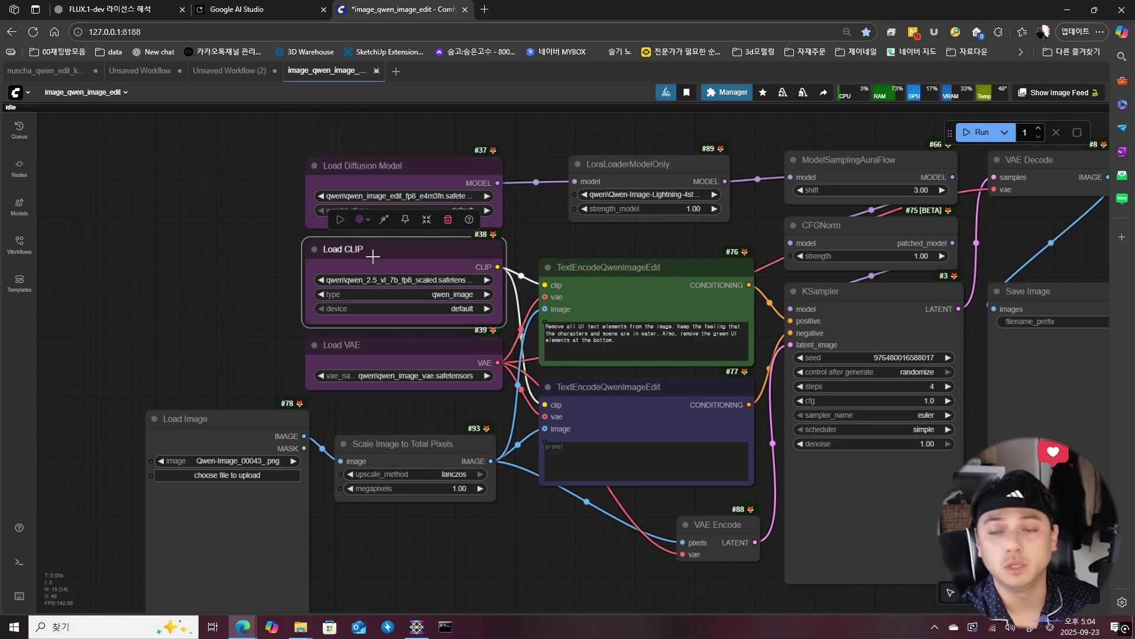
{"action": "left_click", "coordinate": [396, 349]}
{"action": "left_click", "coordinate": [369, 329]}
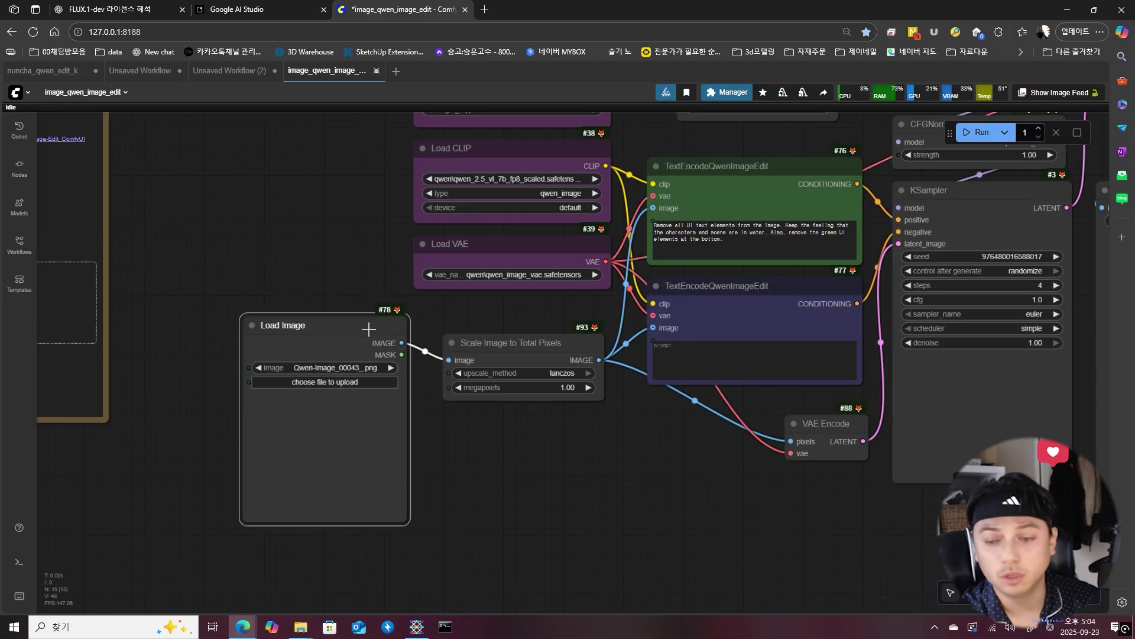
{"action": "left_click_drag", "start_coordinate": [369, 329], "coordinate": [382, 350]}
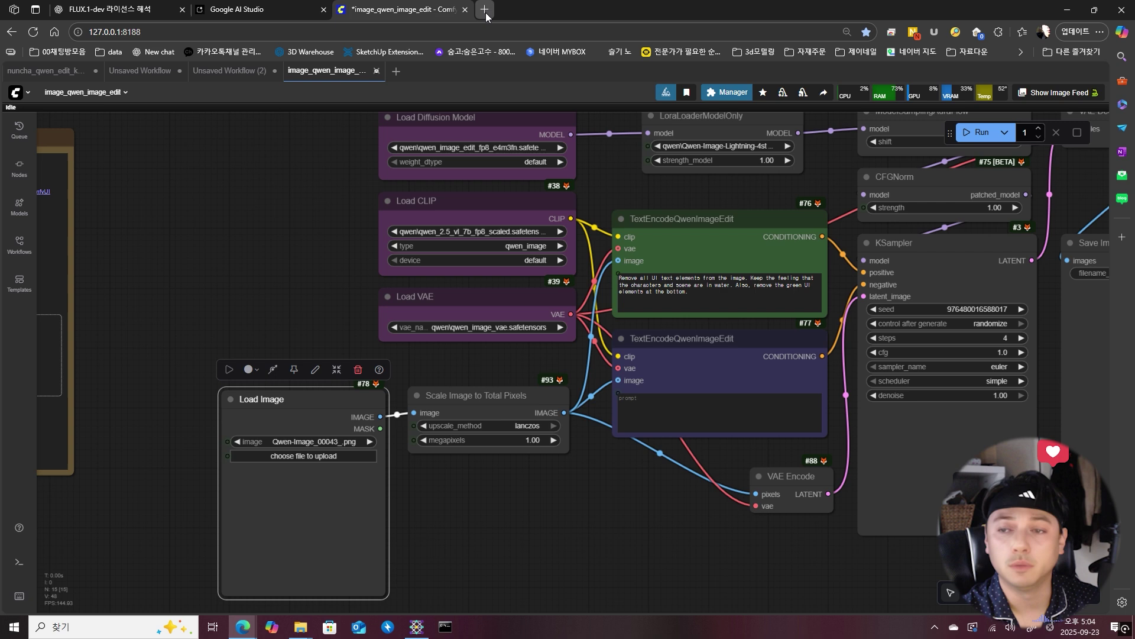
Step: Open a new browser tab and copy the dark-haired animated male character image from Bing image results for "케데헌 남주"
{"action": "left_click", "coordinate": [485, 9]}
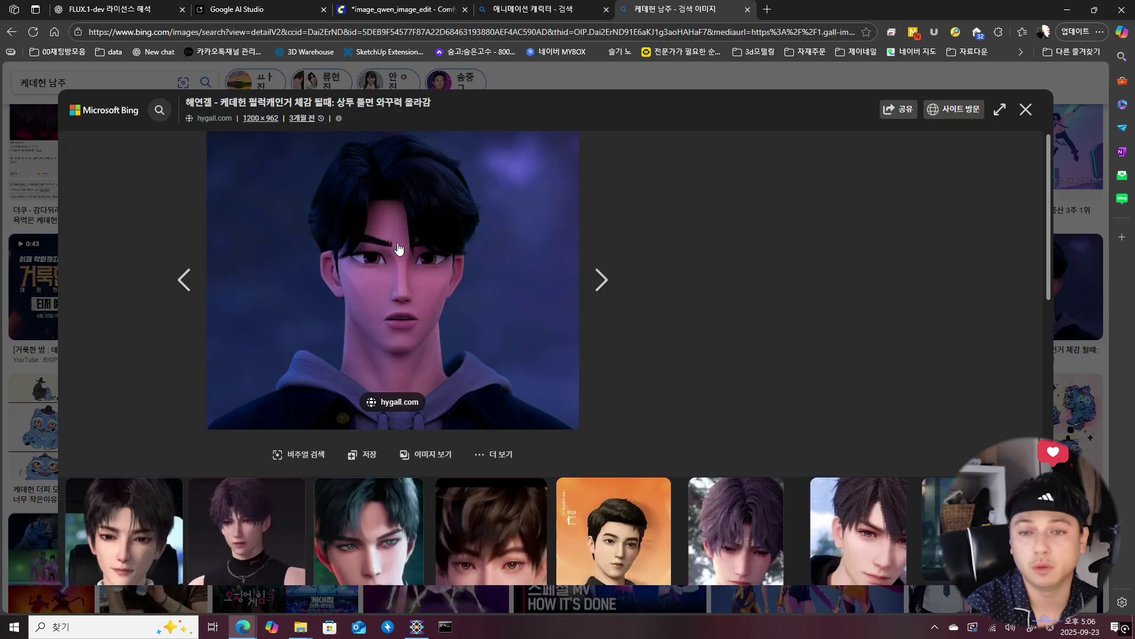
{"action": "right_click", "coordinate": [417, 255]}
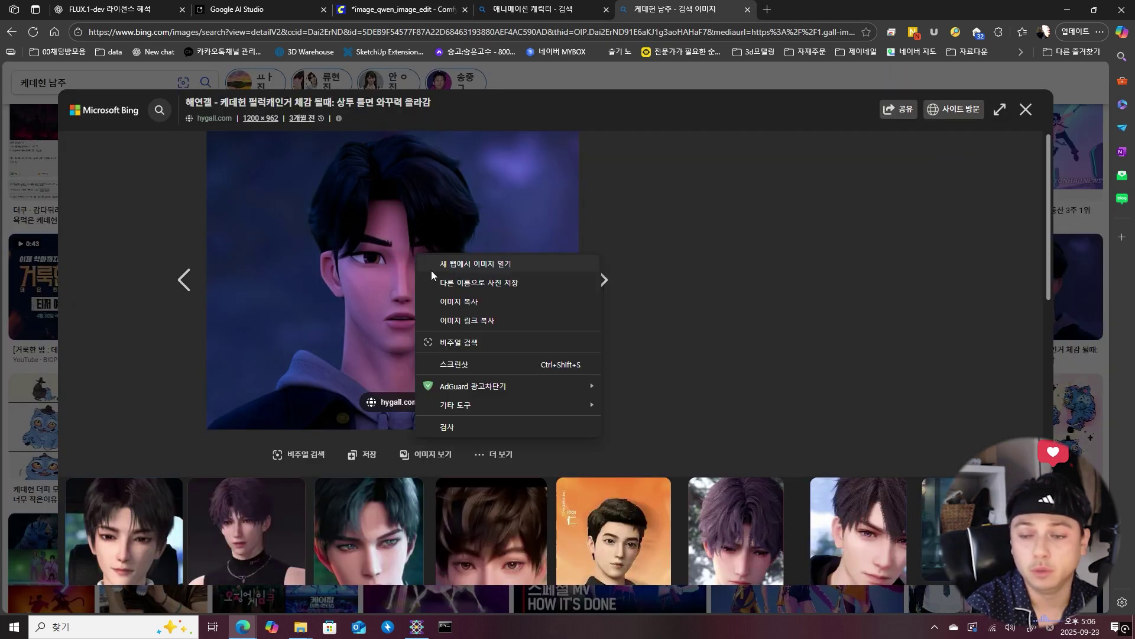
{"action": "left_click", "coordinate": [469, 301]}
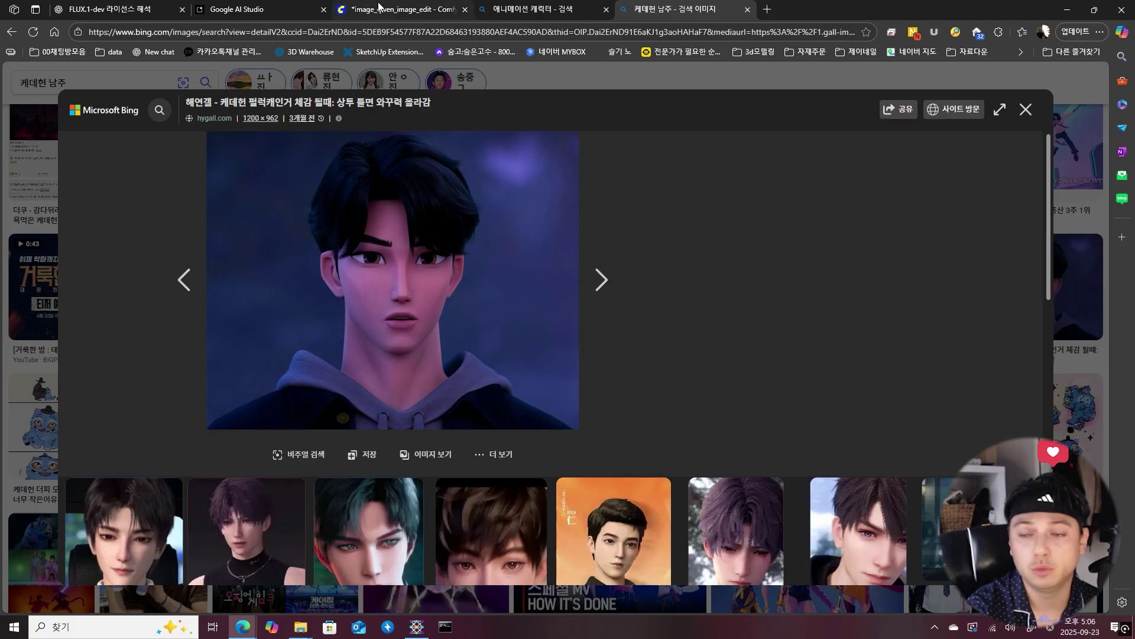
Step: Return to the ComfyUI workflow and paste the copied character image into the Load Image node
{"action": "left_click", "coordinate": [402, 9]}
{"action": "key", "text": "ctrl+v"}
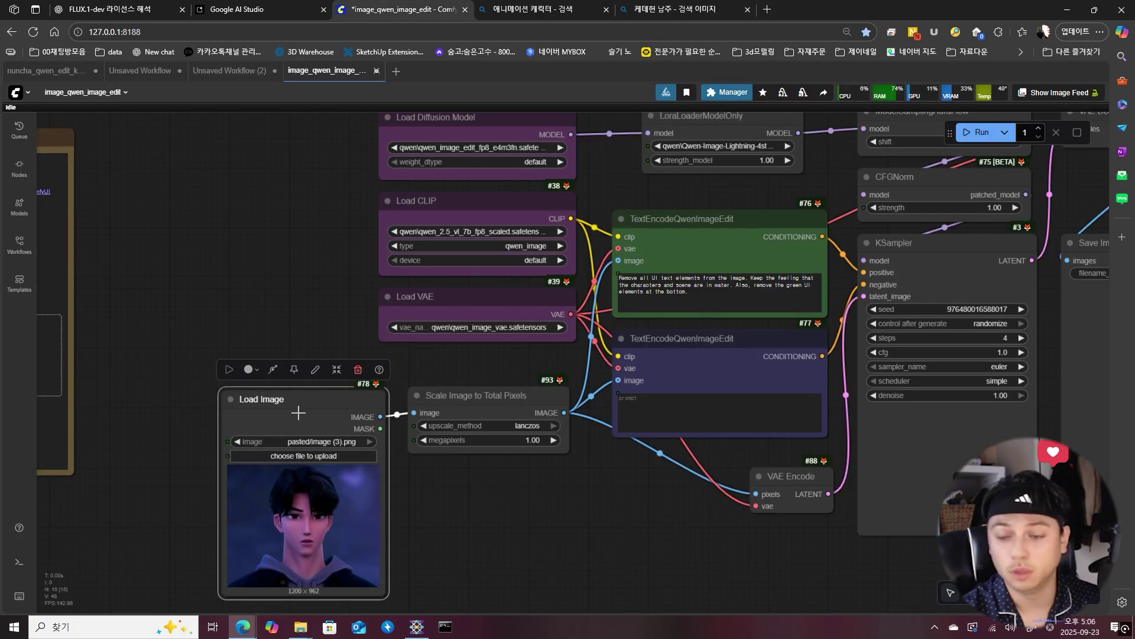
{"action": "left_click", "coordinate": [527, 558]}
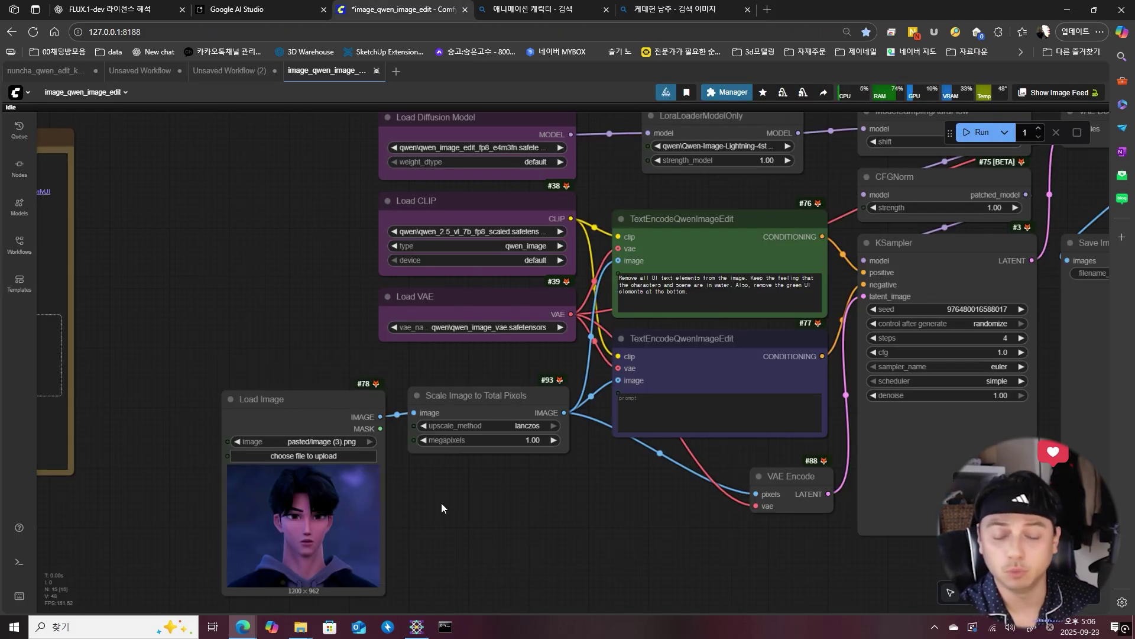
Step: Examine the pasted character image and how the two TextEncodeQwenImageEdit nodes feed the KSampler's positive and negative inputs
{"action": "scroll", "coordinate": [523, 513], "scroll_direction": "up", "scroll_amount": 4}
{"action": "left_click", "coordinate": [264, 354]}
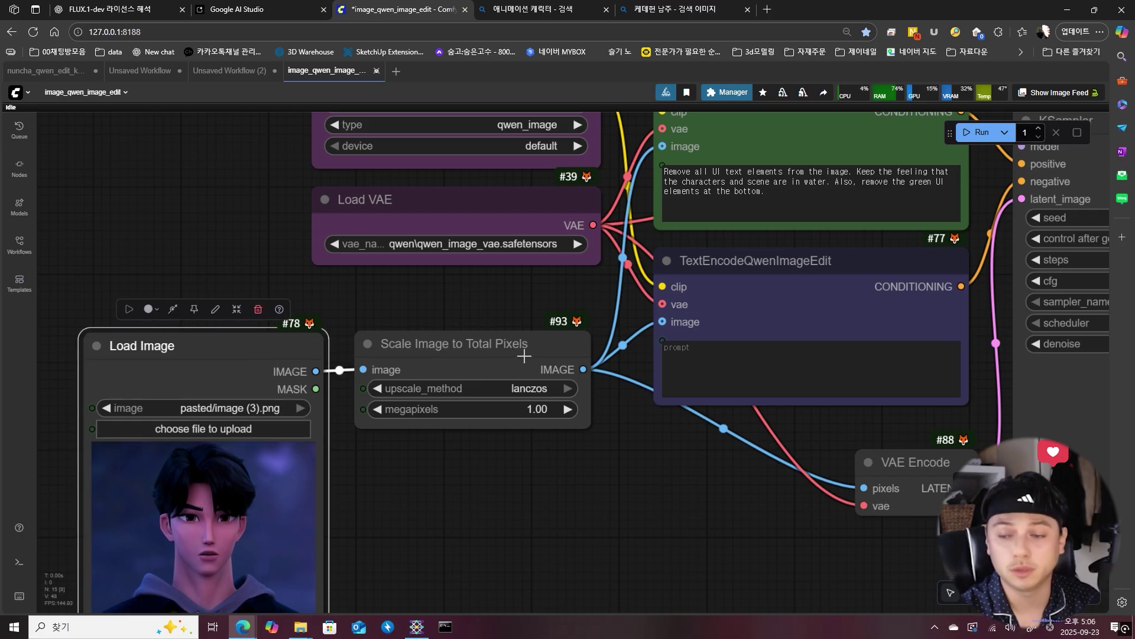
{"action": "scroll", "coordinate": [554, 347], "scroll_direction": "down", "scroll_amount": 2}
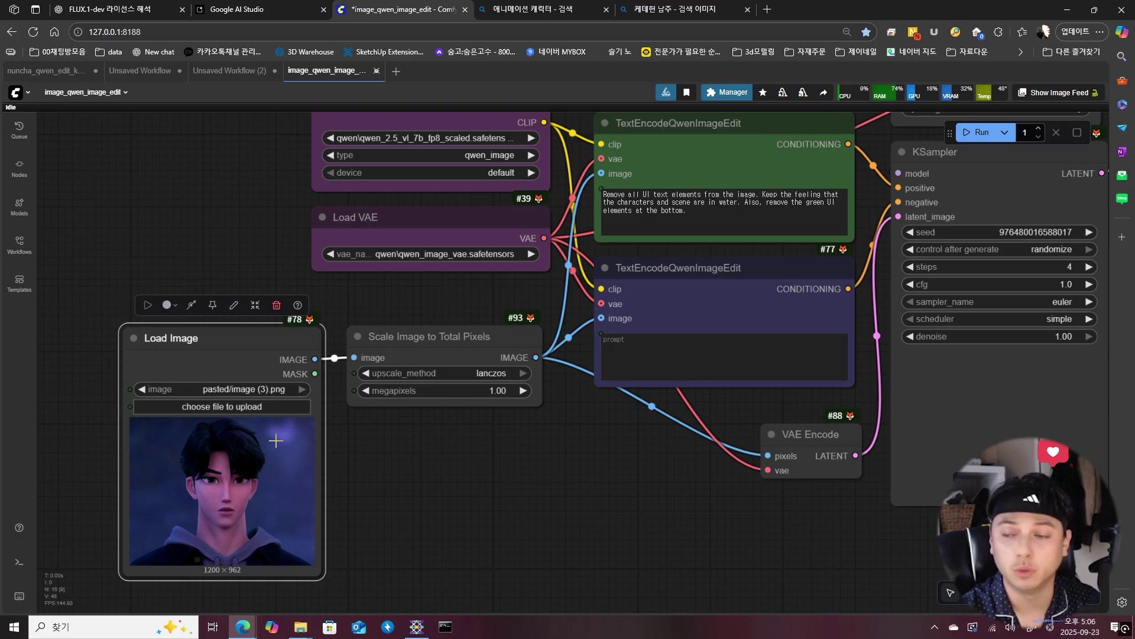
{"action": "left_click_drag", "start_coordinate": [433, 455], "coordinate": [312, 596]}
{"action": "left_click", "coordinate": [595, 419]}
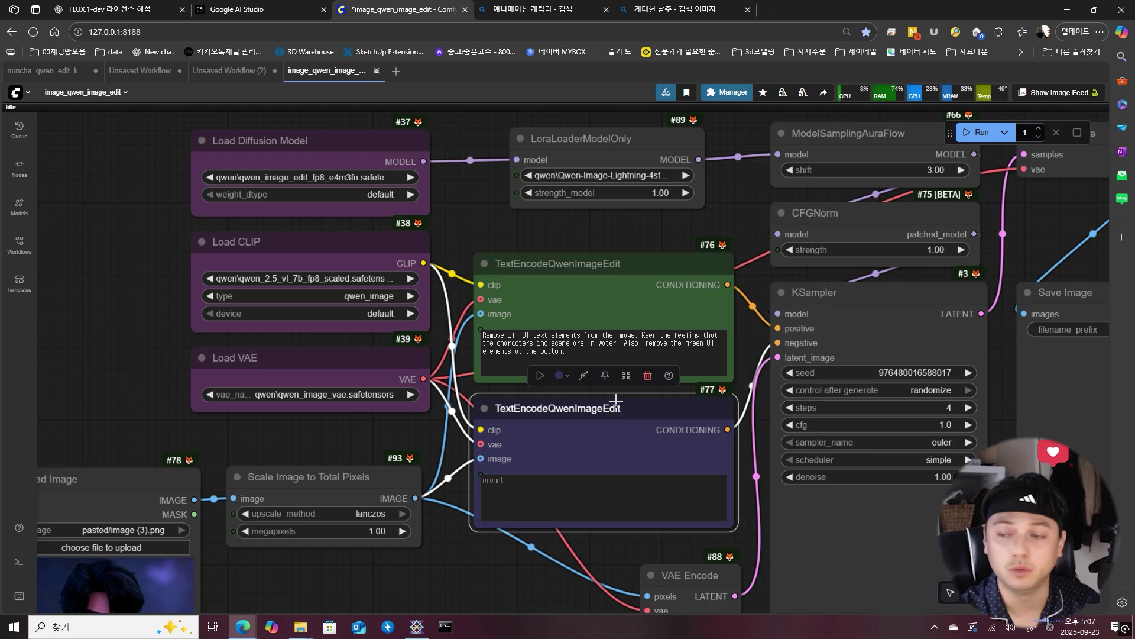
{"action": "left_click", "coordinate": [657, 286]}
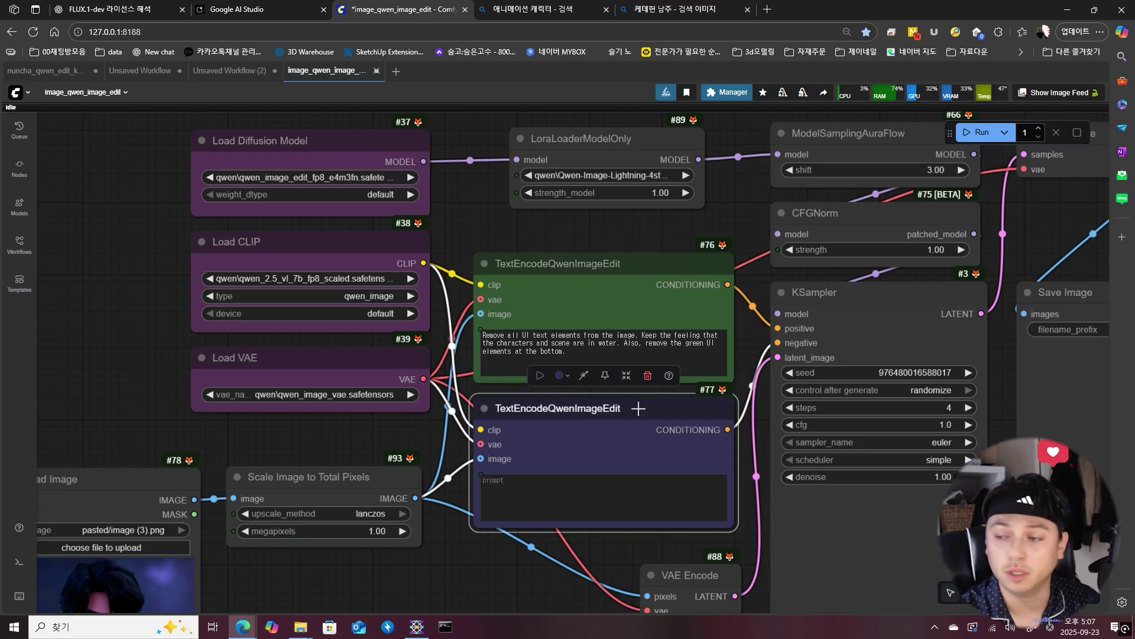
{"action": "scroll", "coordinate": [704, 342], "scroll_direction": "right", "scroll_amount": 3}
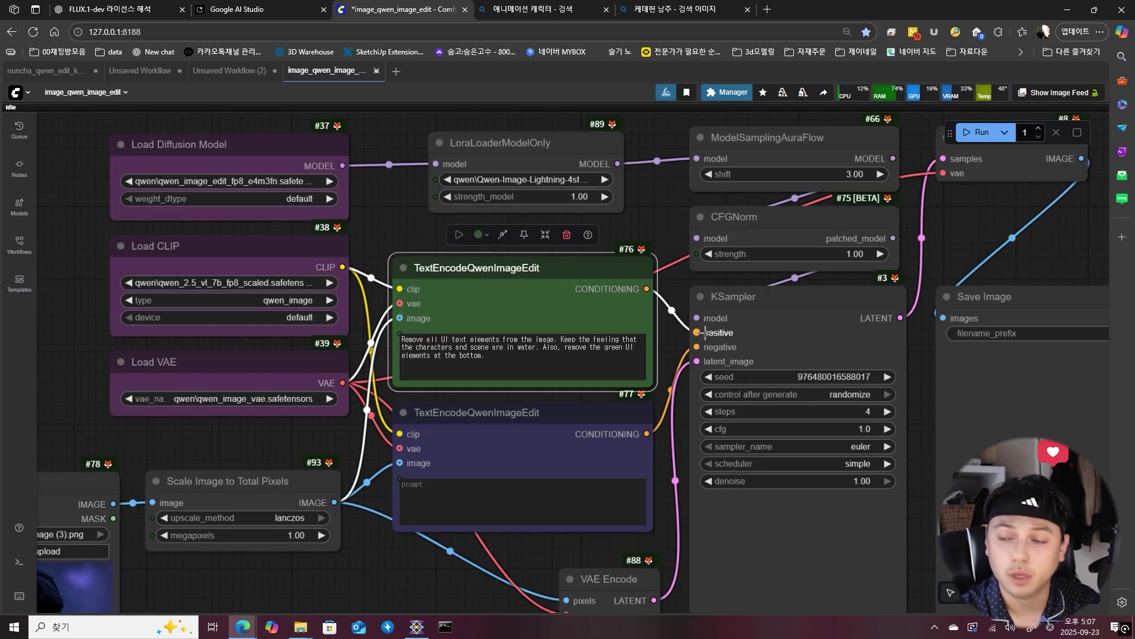
{"action": "left_click", "coordinate": [698, 346]}
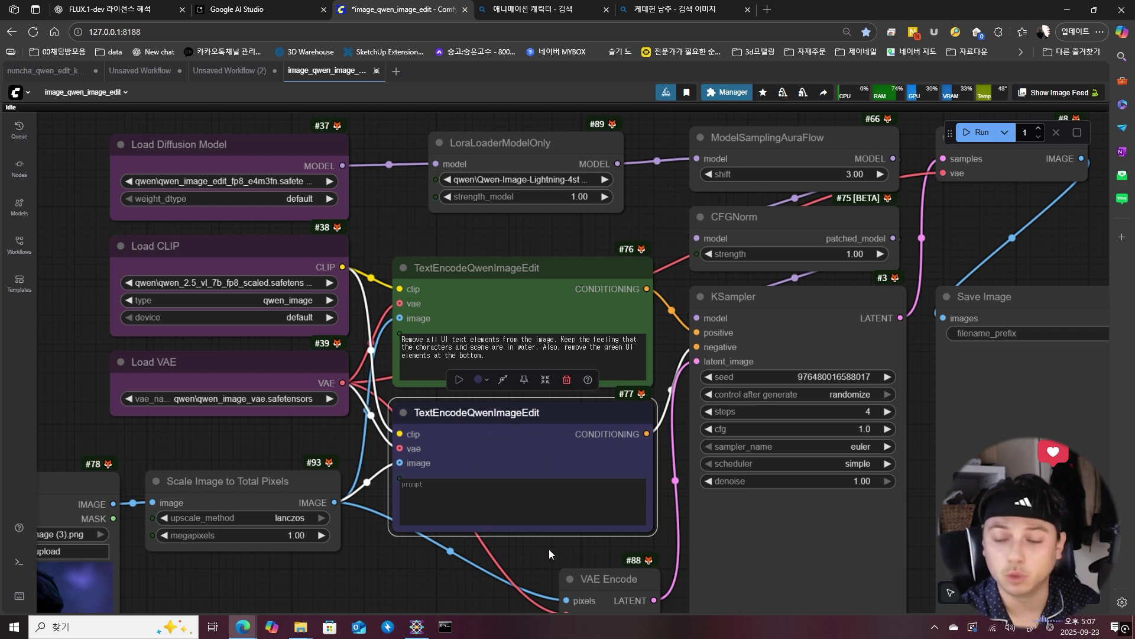
Step: Replace the green TextEncodeQwenImageEdit node's prompt with "이 이미지를 아주 사실적인 실제 사진으로 스타일 변경,원본 이미지 캐릭터의 개성은 유지"
{"action": "left_click", "coordinate": [498, 273]}
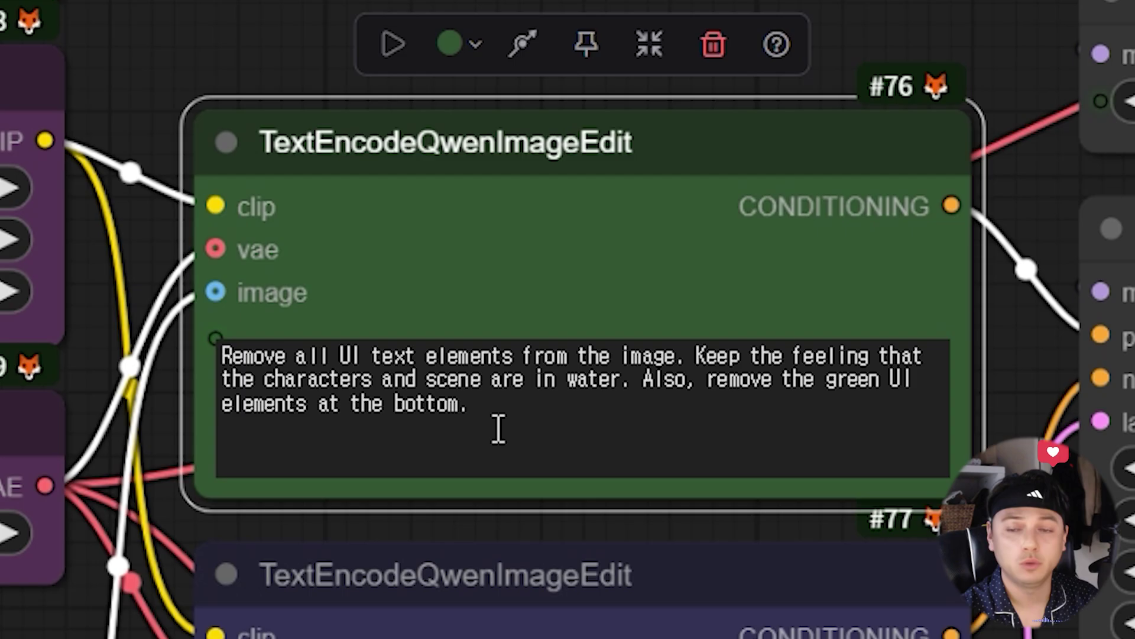
{"action": "key", "text": "ctrl+a"}
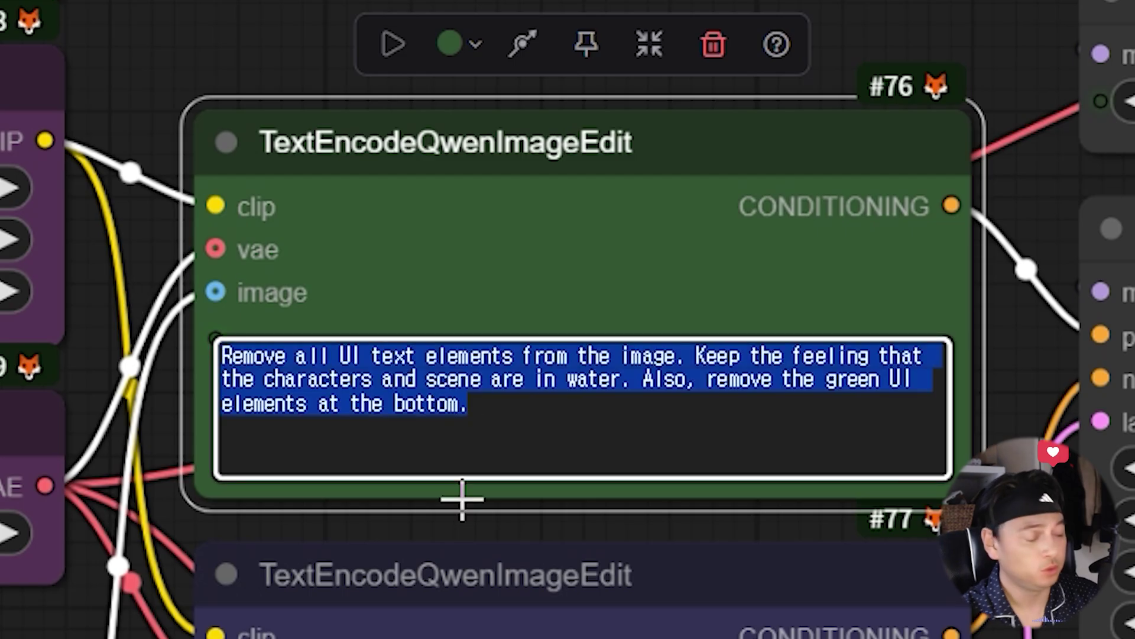
{"action": "type", "text": "이"}
{"action": "key", "text": "BackSpace"}
{"action": "type", "text": "이 이미지를 아주 사실적"}
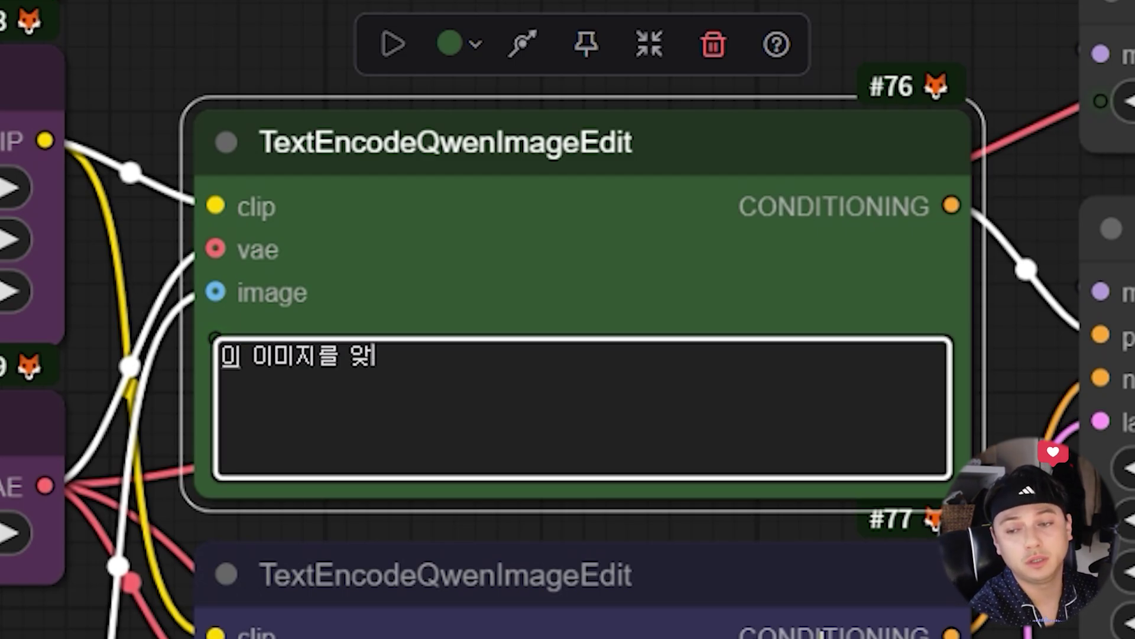
{"action": "type", "text": "인 실제 사진으로 스타일"}
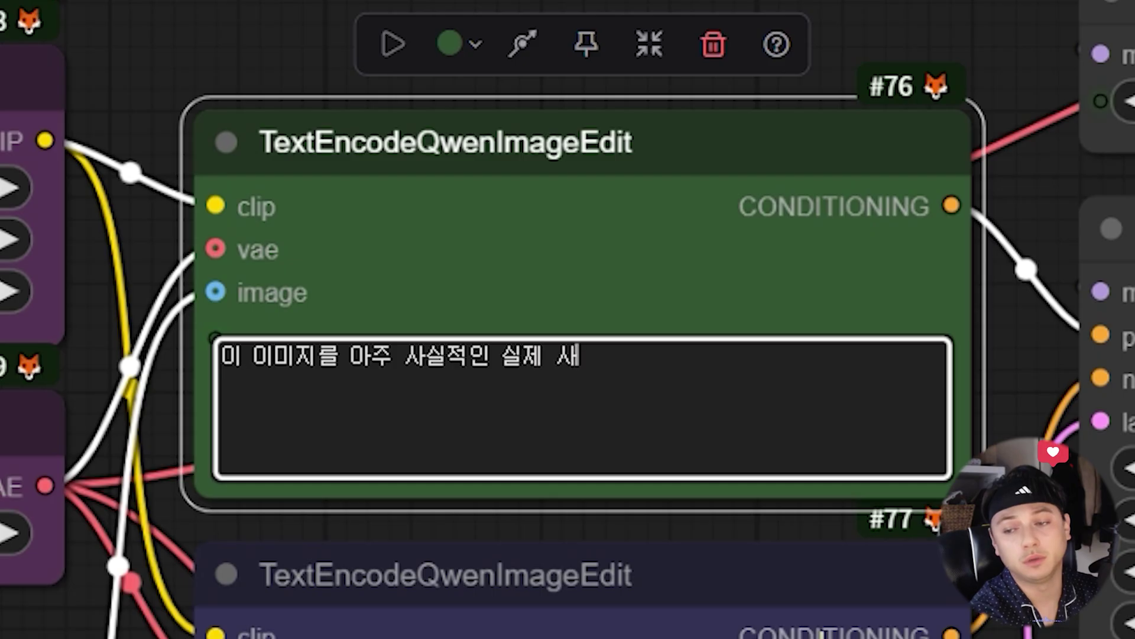
{"action": "type", "text": " 변경,"}
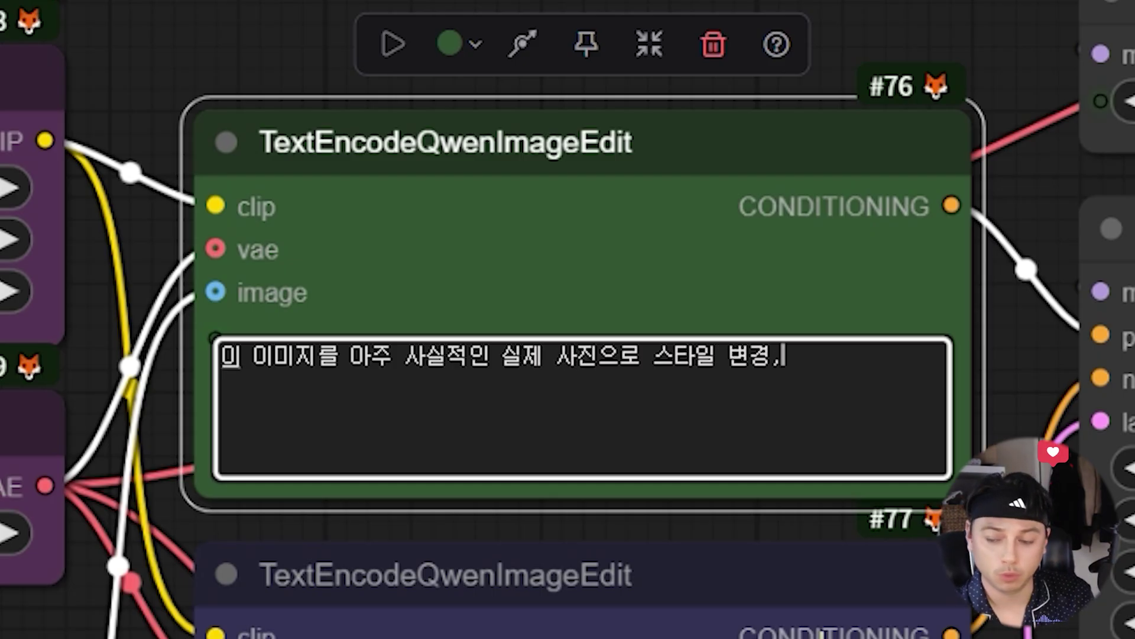
{"action": "left_click_drag", "start_coordinate": [94, 621], "coordinate": [178, 317]}
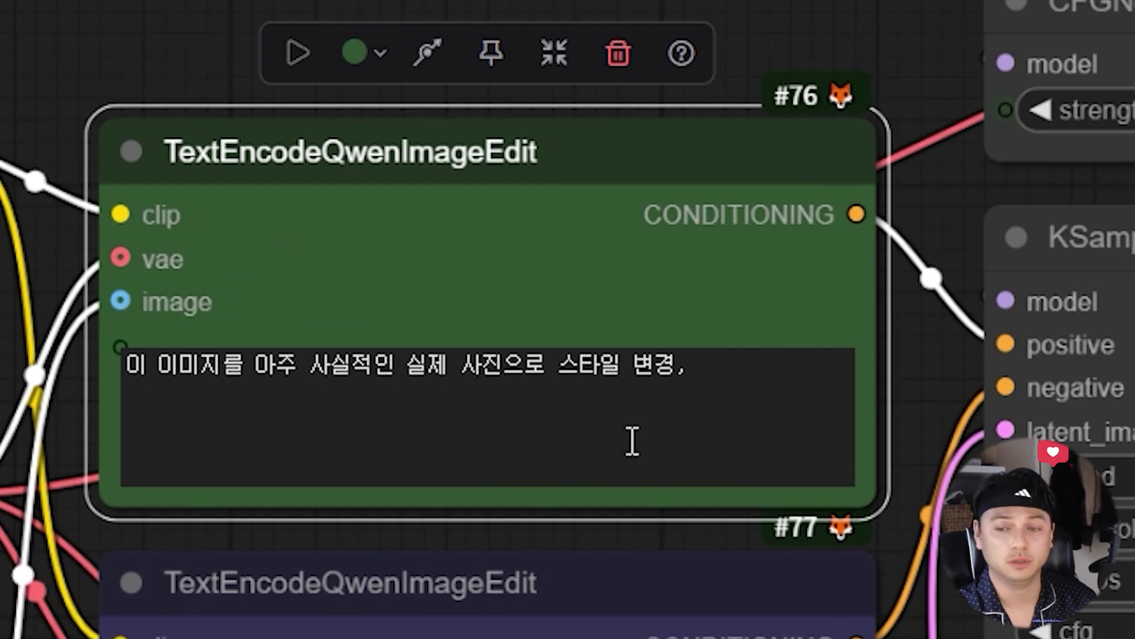
{"action": "left_click", "coordinate": [699, 384]}
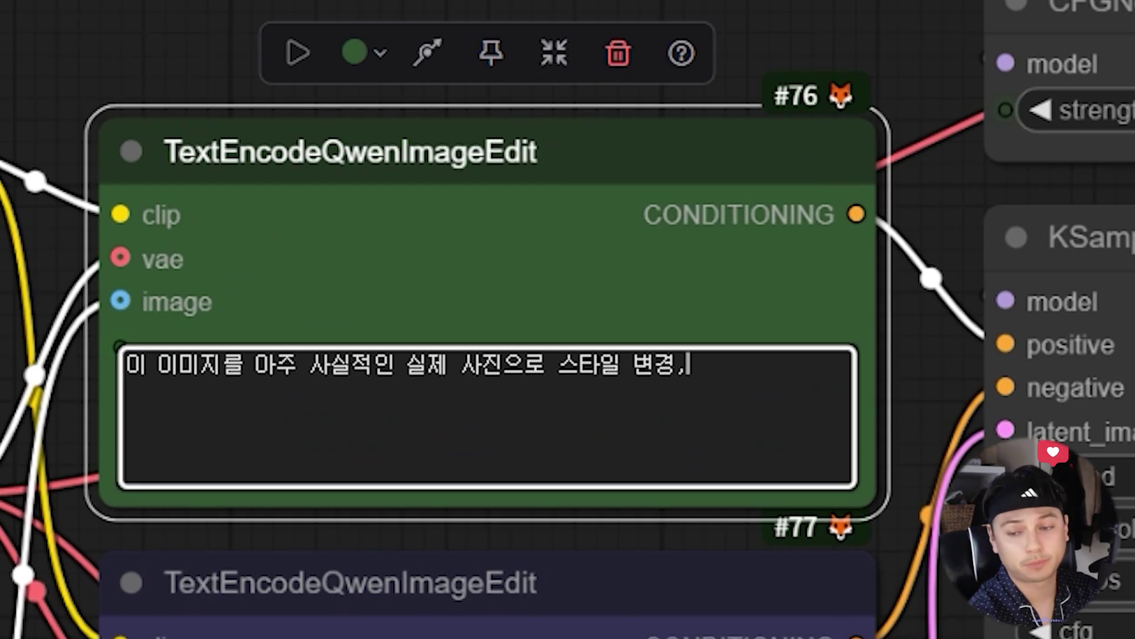
{"action": "type", "text": "원본 이미지 캐릭터의 개성은 이"}
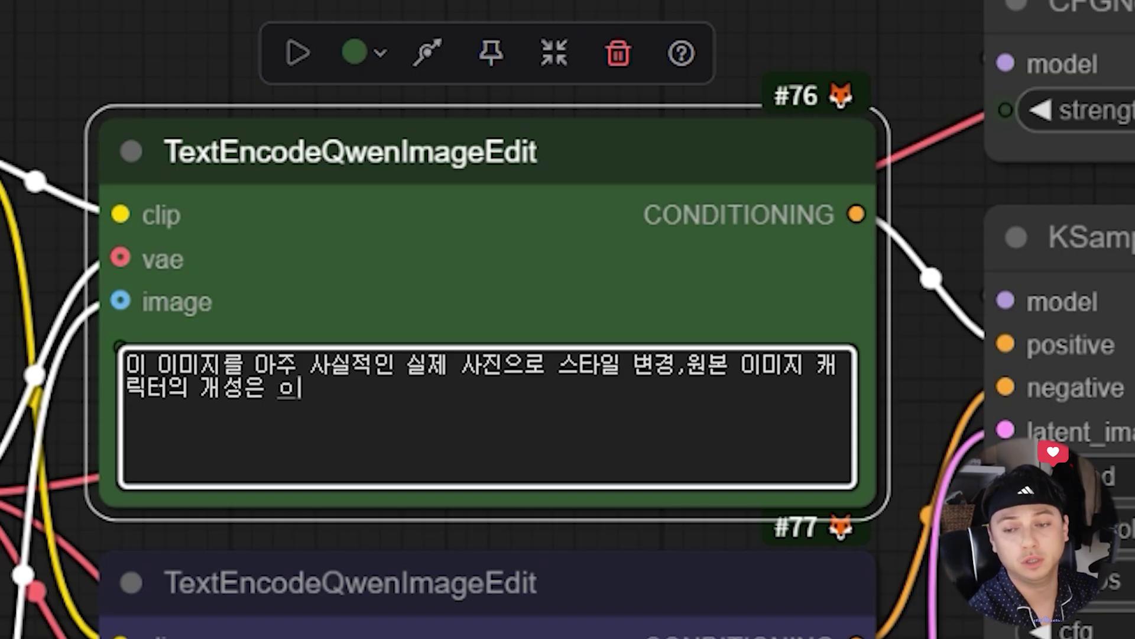
{"action": "type", "text": "유지"}
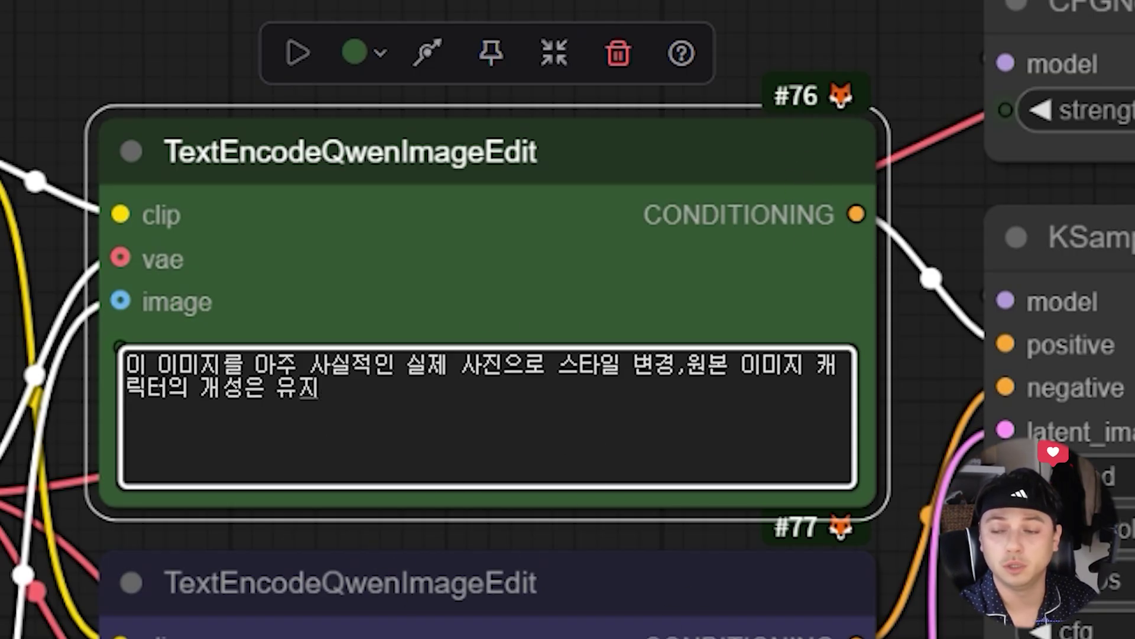
Step: Set the blue TextEncodeQwenImageEdit node's negative prompt to "worst quality, low quality, bad composition,bad anatomy,extra fingers,anime style, cartoon,drawing,illustration,watermark"
{"action": "left_click", "coordinate": [366, 638]}
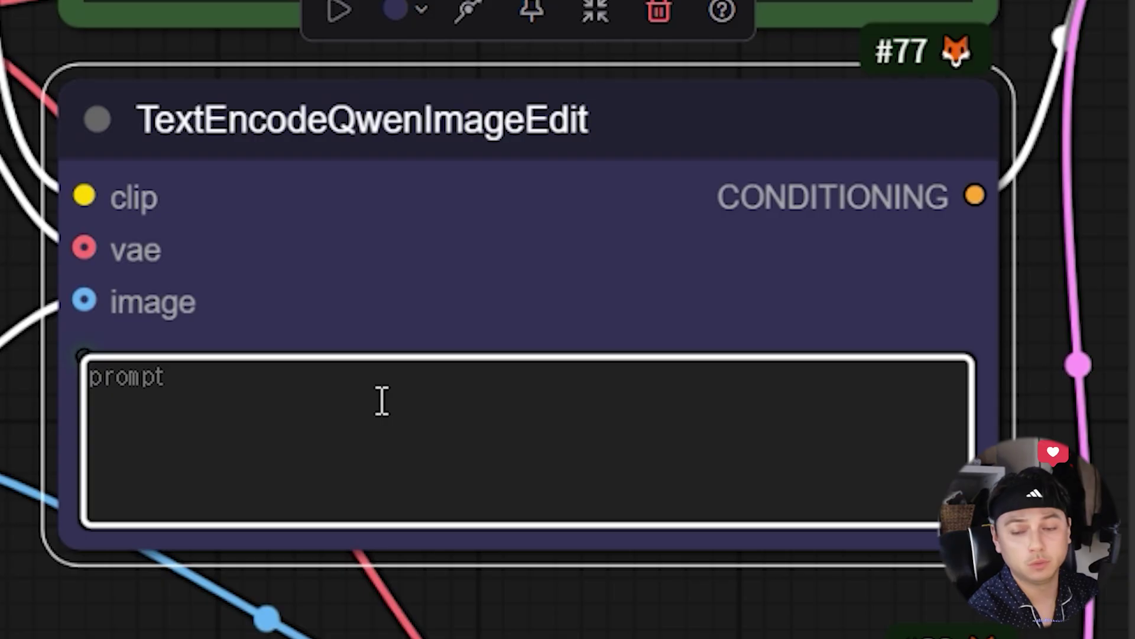
{"action": "type", "text": "d"}
{"action": "key", "text": "BackSpace"}
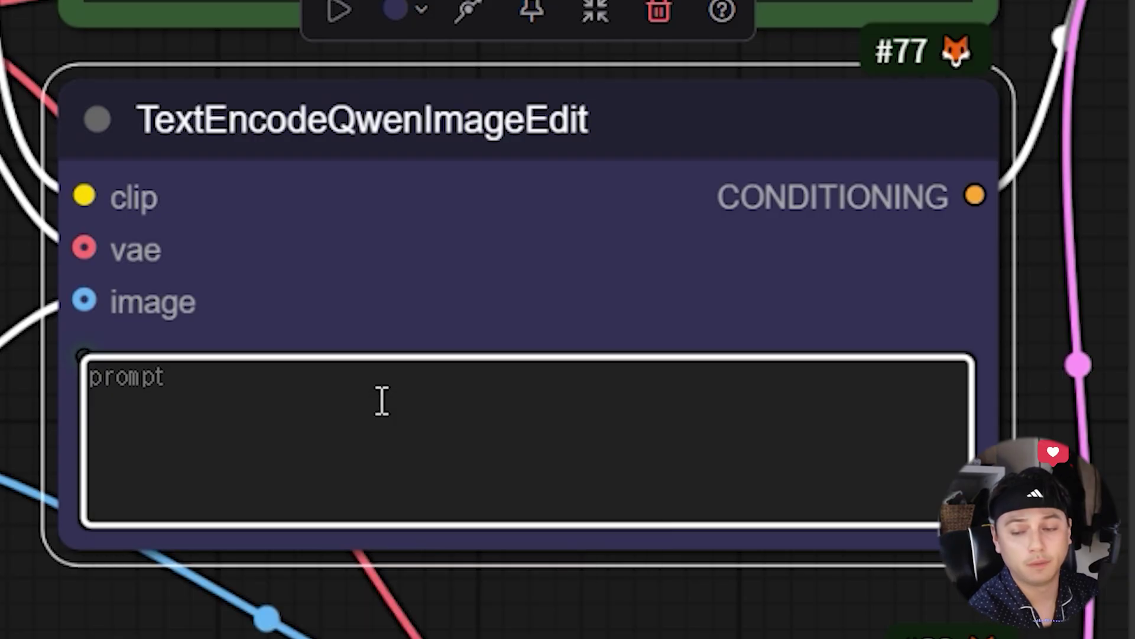
{"action": "type", "text": "worst quality, low quality, bad composition,bad anatomy,extra fingers"}
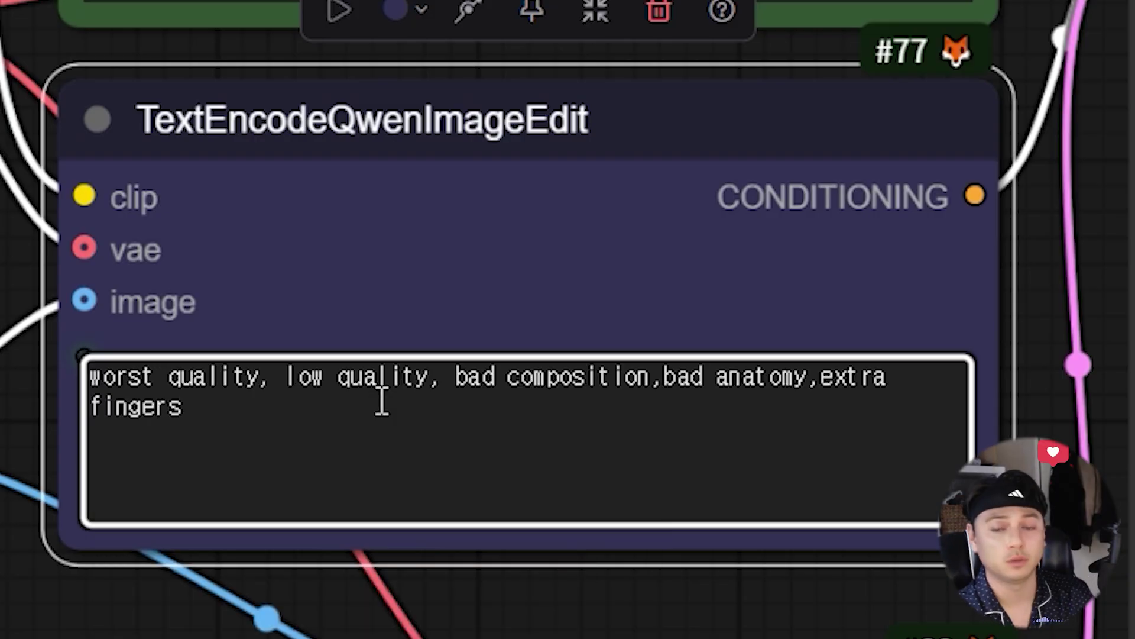
{"action": "type", "text": ",d"}
{"action": "key", "text": "BackSpace"}
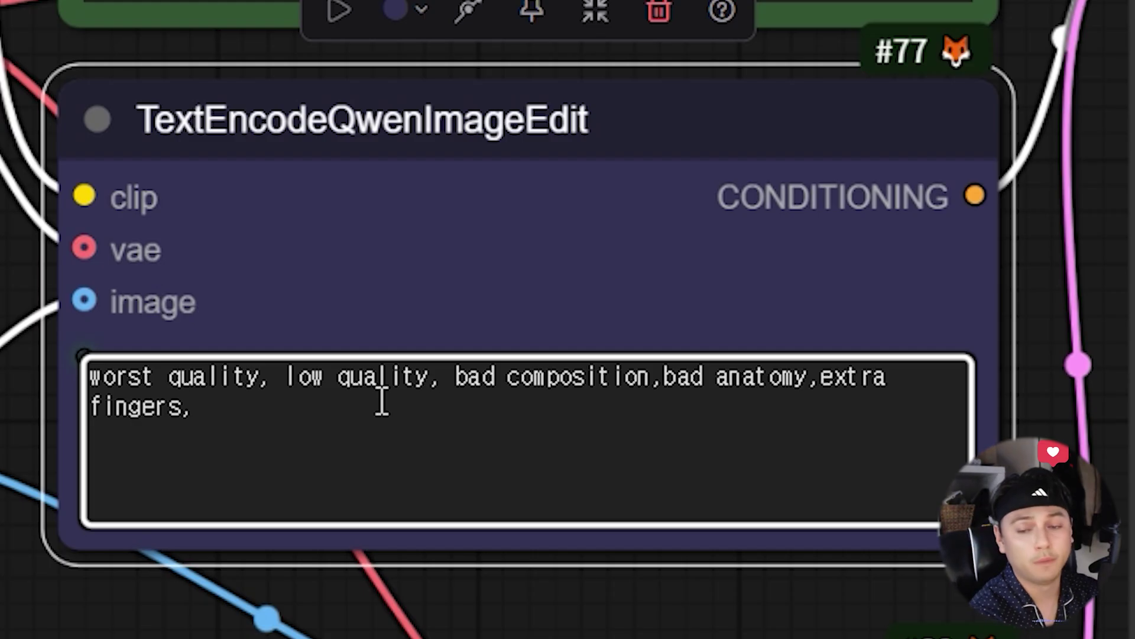
{"action": "type", "text": "anime style, carto"}
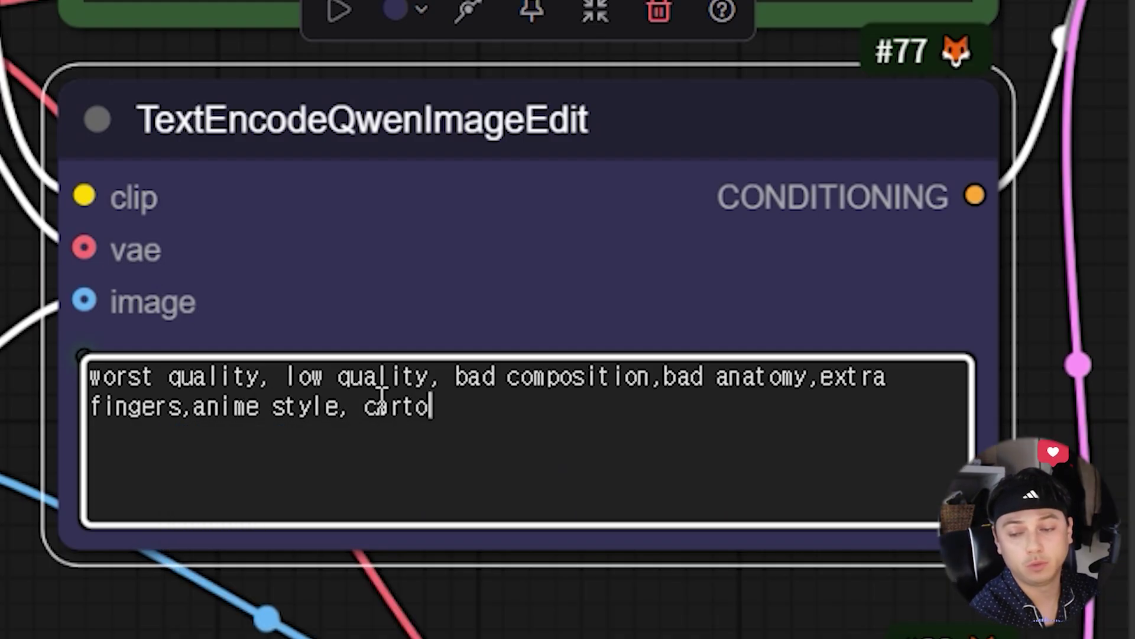
{"action": "type", "text": "on,drawing,"}
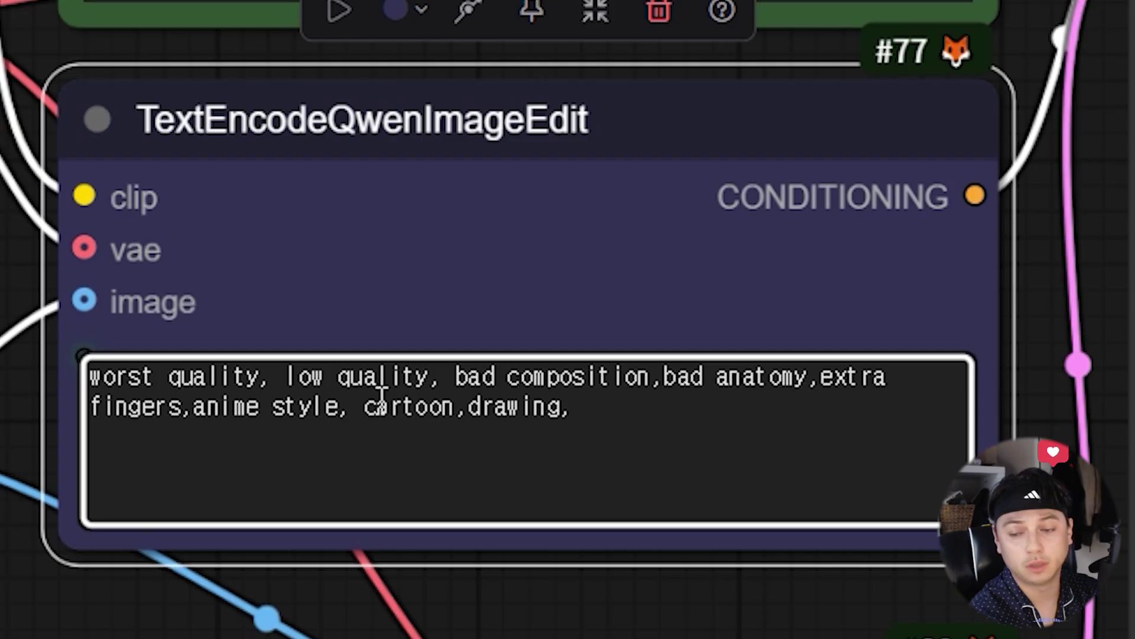
{"action": "scroll", "coordinate": [1056, 404], "scroll_direction": "down", "scroll_amount": 2}
{"action": "type", "text": "illustration,watermark"}
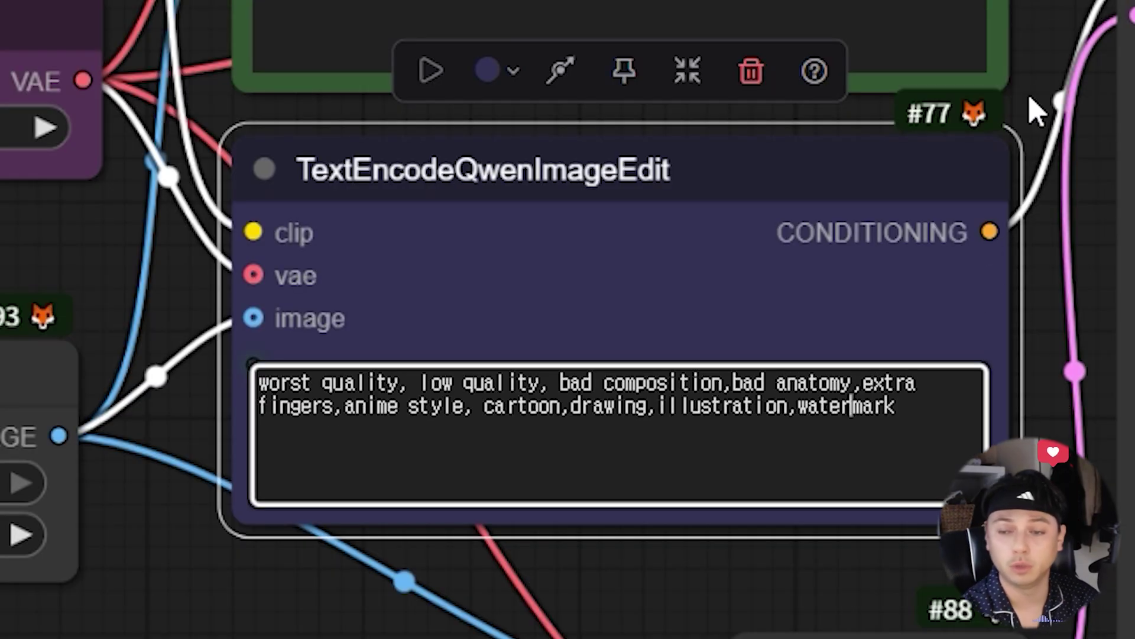
{"action": "left_click", "coordinate": [1046, 8]}
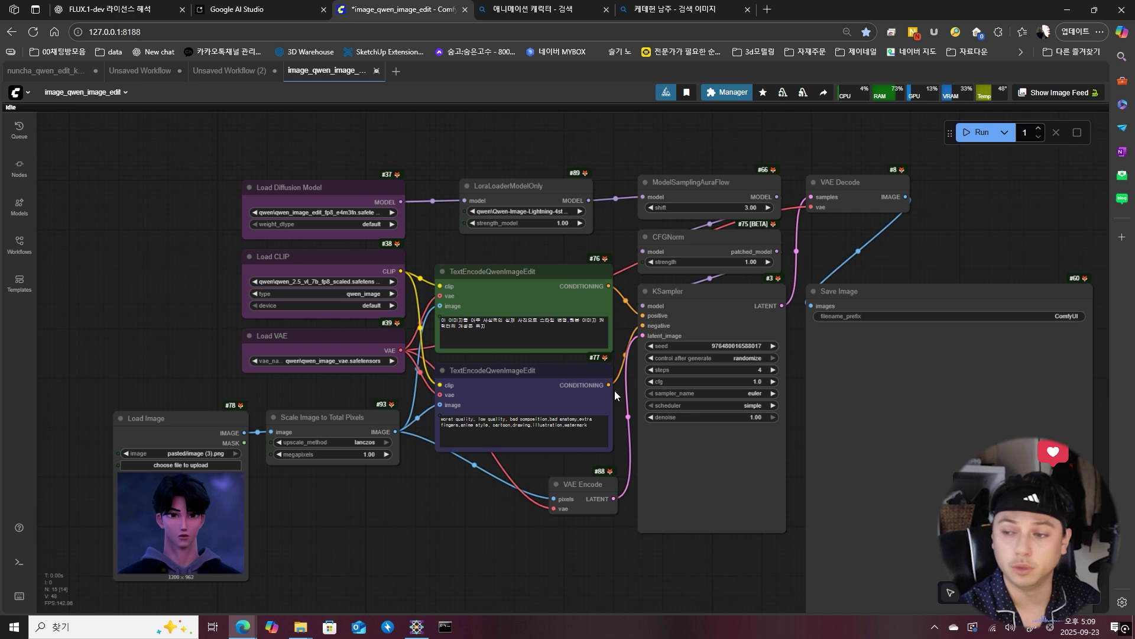
Step: Run the image edit workflow once with the pasted character image and the new positive and negative prompts
{"action": "left_click_drag", "start_coordinate": [982, 258], "coordinate": [849, 231]}
{"action": "left_click_drag", "start_coordinate": [786, 263], "coordinate": [886, 228]}
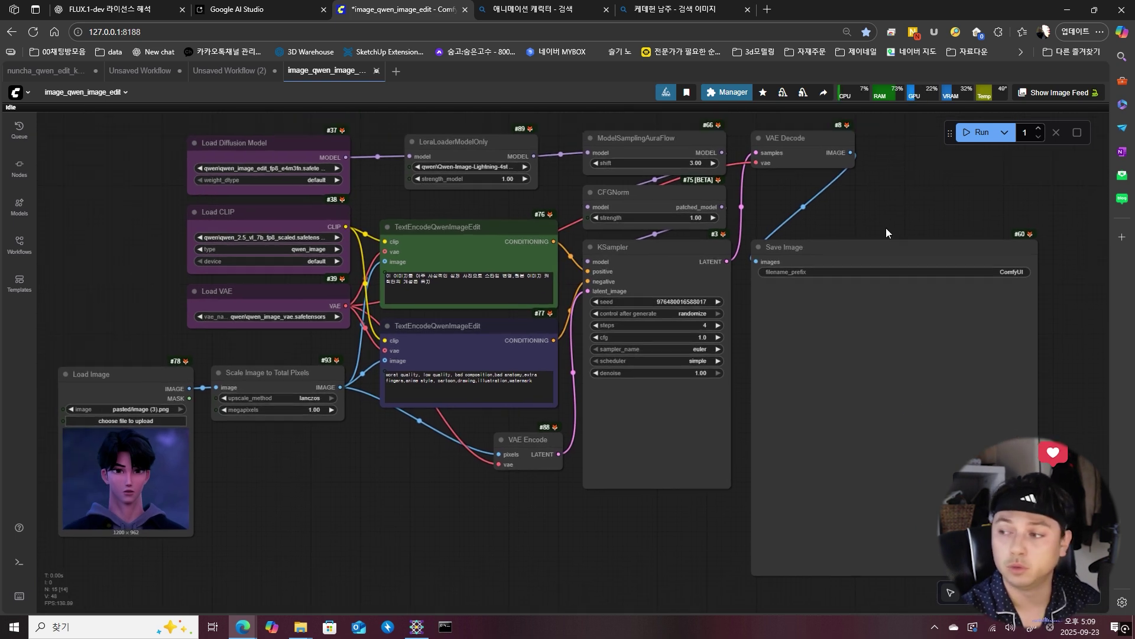
{"action": "left_click", "coordinate": [977, 132]}
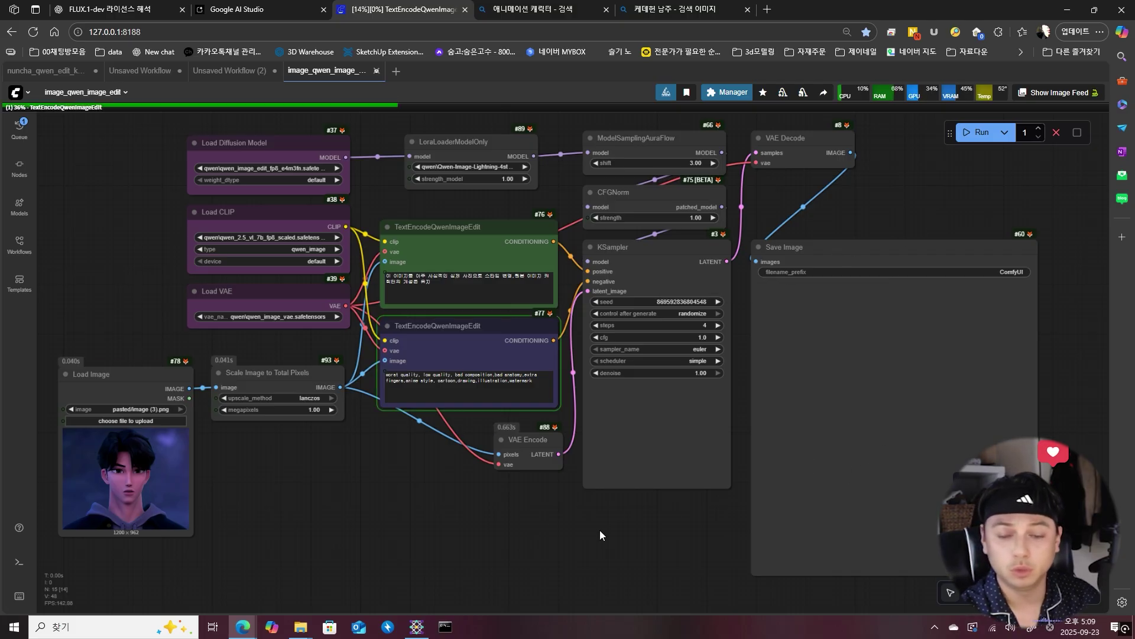
{"action": "scroll", "coordinate": [157, 428], "scroll_direction": "up", "scroll_amount": 5}
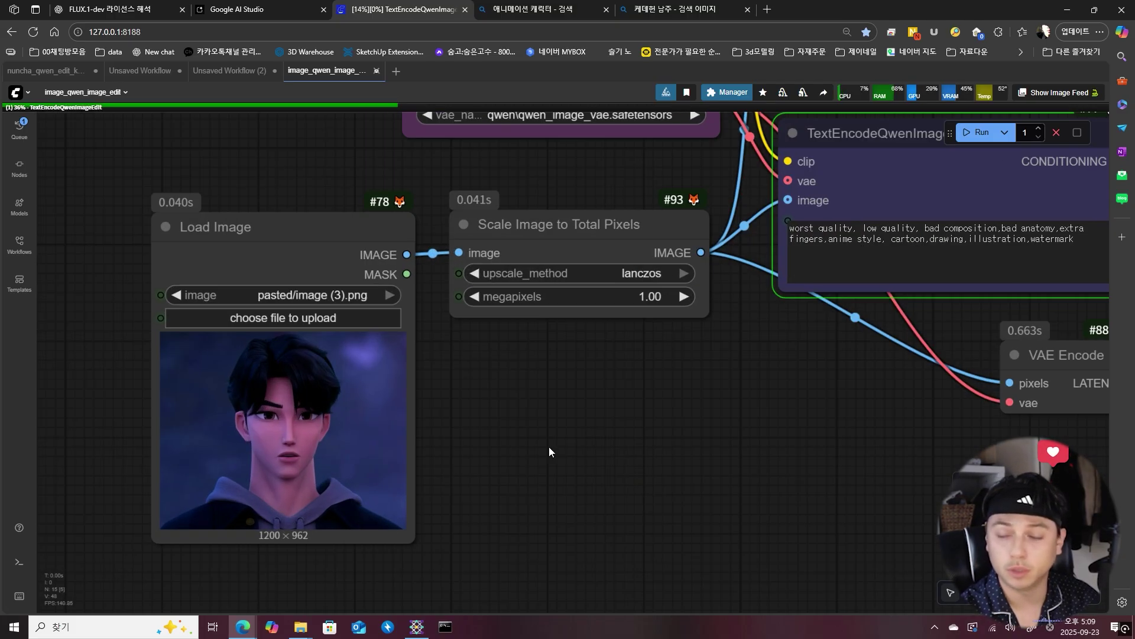
{"action": "scroll", "coordinate": [573, 443], "scroll_direction": "down", "scroll_amount": 5}
Step: Examine the generated portrait in the Save Image node up close, checking the realism of the face, skin and hair
{"action": "key", "text": "."}
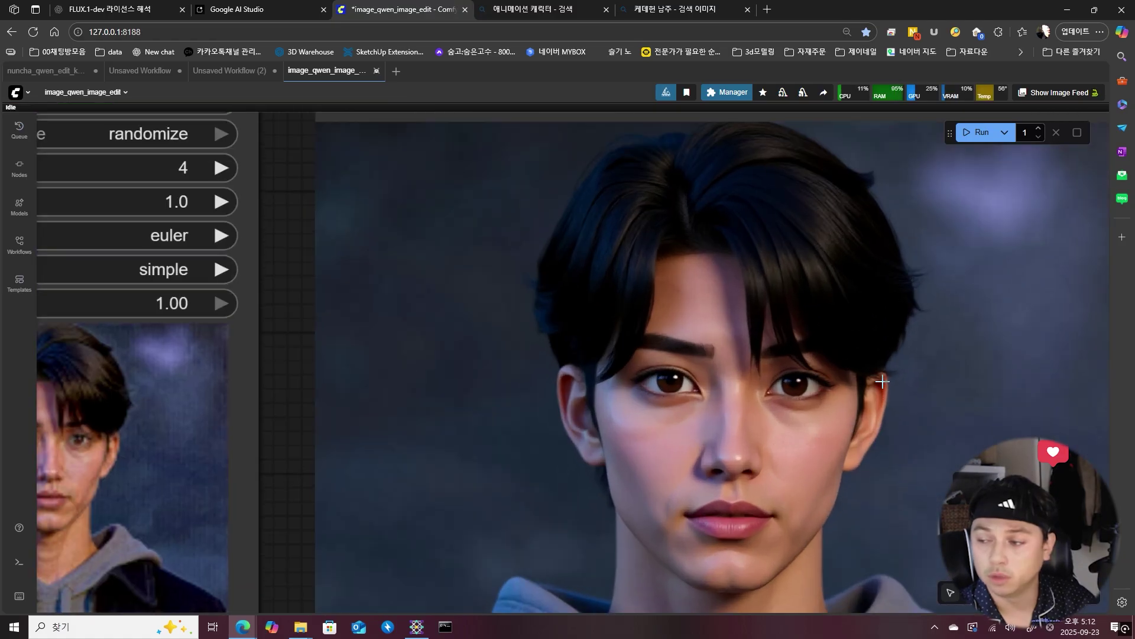
{"action": "scroll", "coordinate": [529, 240], "scroll_direction": "down", "scroll_amount": 1}
{"action": "scroll", "coordinate": [716, 382], "scroll_direction": "up", "scroll_amount": 6}
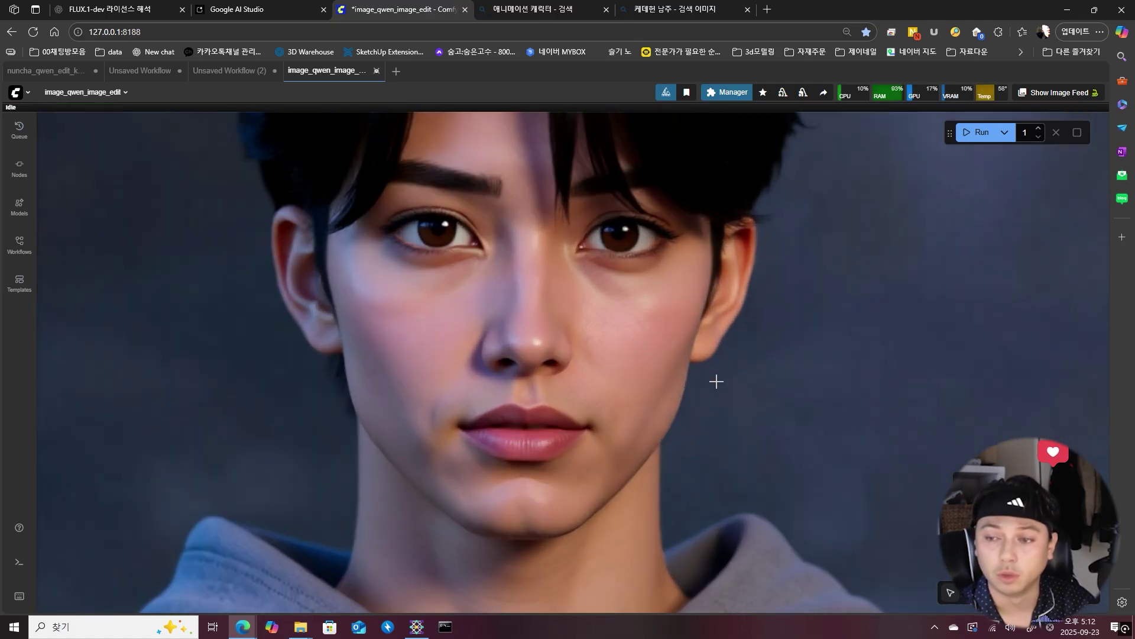
{"action": "scroll", "coordinate": [716, 381], "scroll_direction": "up", "scroll_amount": 5}
{"action": "scroll", "coordinate": [558, 299], "scroll_direction": "down", "scroll_amount": 1}
{"action": "scroll", "coordinate": [654, 311], "scroll_direction": "down", "scroll_amount": 2}
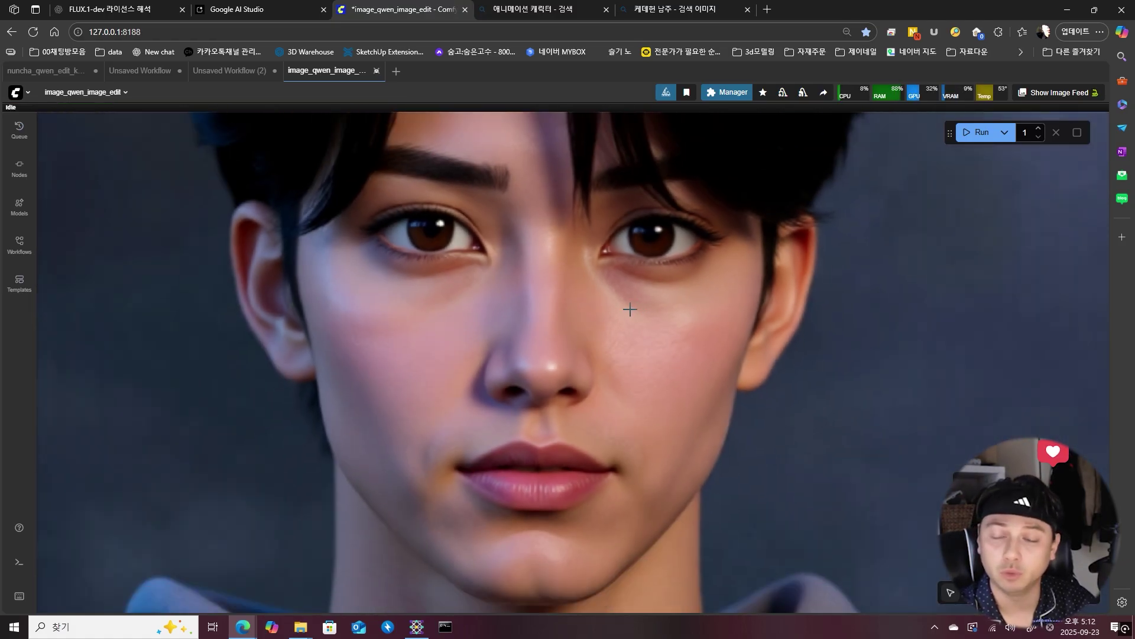
{"action": "scroll", "coordinate": [630, 308], "scroll_direction": "down", "scroll_amount": 12}
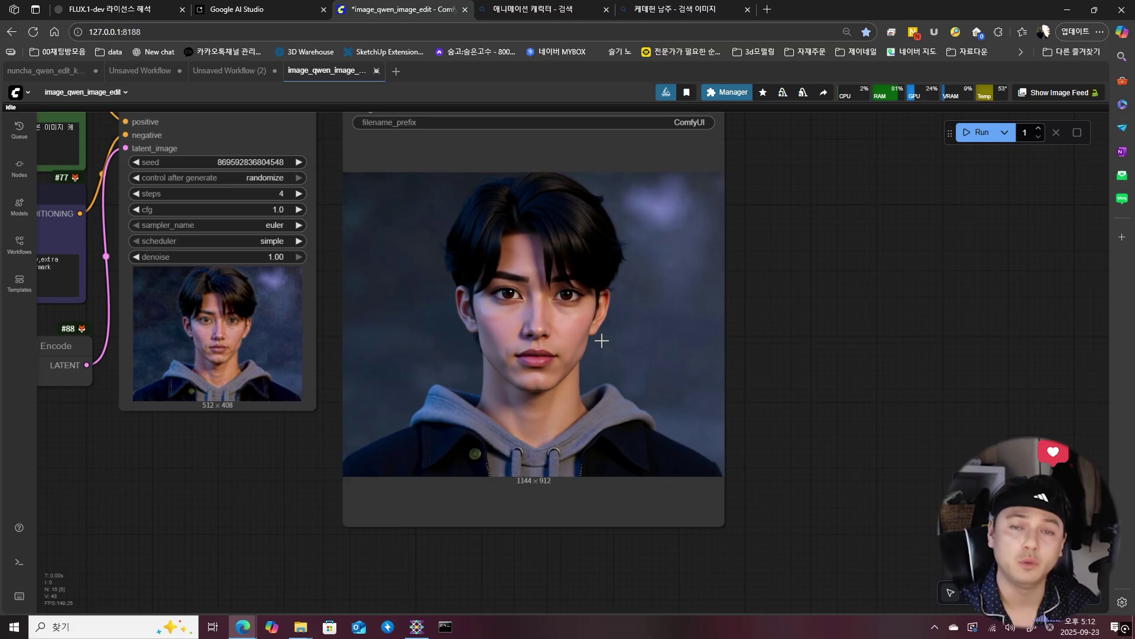
{"action": "scroll", "coordinate": [602, 341], "scroll_direction": "down", "scroll_amount": 11}
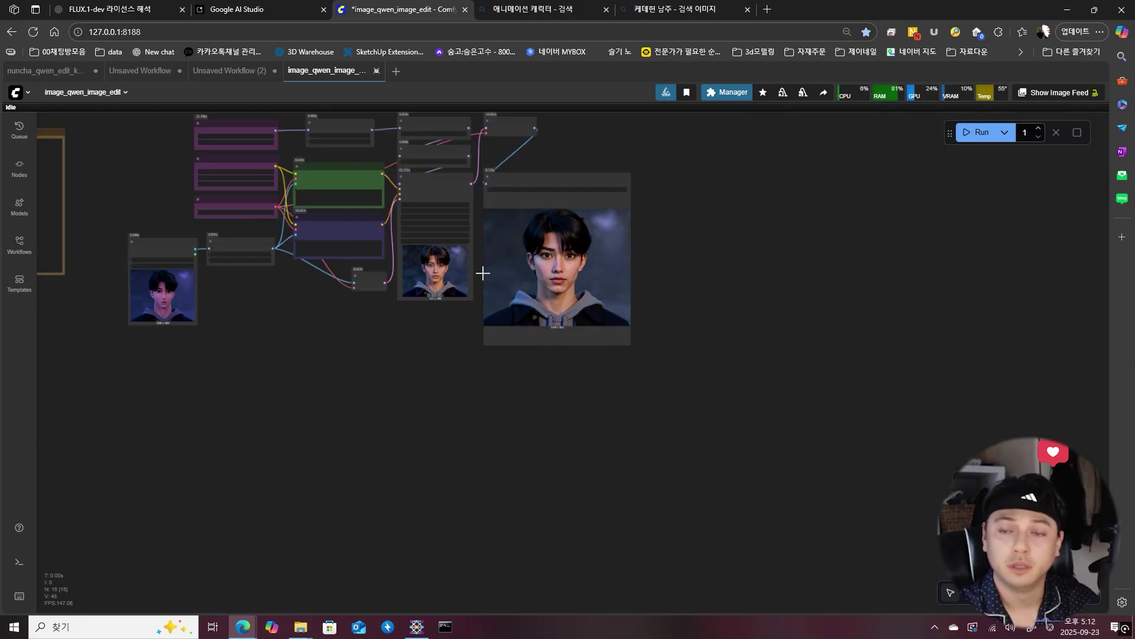
Step: Move the Load Image node up into the space between the Model links note and the purple loader nodes
{"action": "scroll", "coordinate": [508, 491], "scroll_direction": "up", "scroll_amount": 2}
{"action": "left_click_drag", "start_coordinate": [343, 452], "coordinate": [399, 429]}
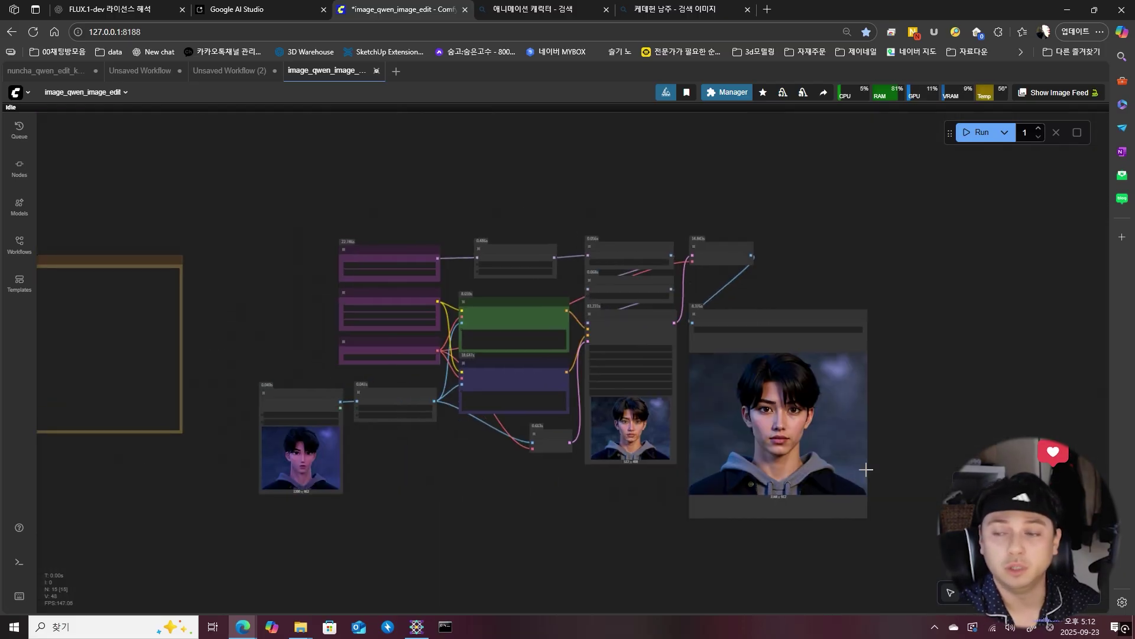
{"action": "left_click_drag", "start_coordinate": [300, 395], "coordinate": [253, 277]}
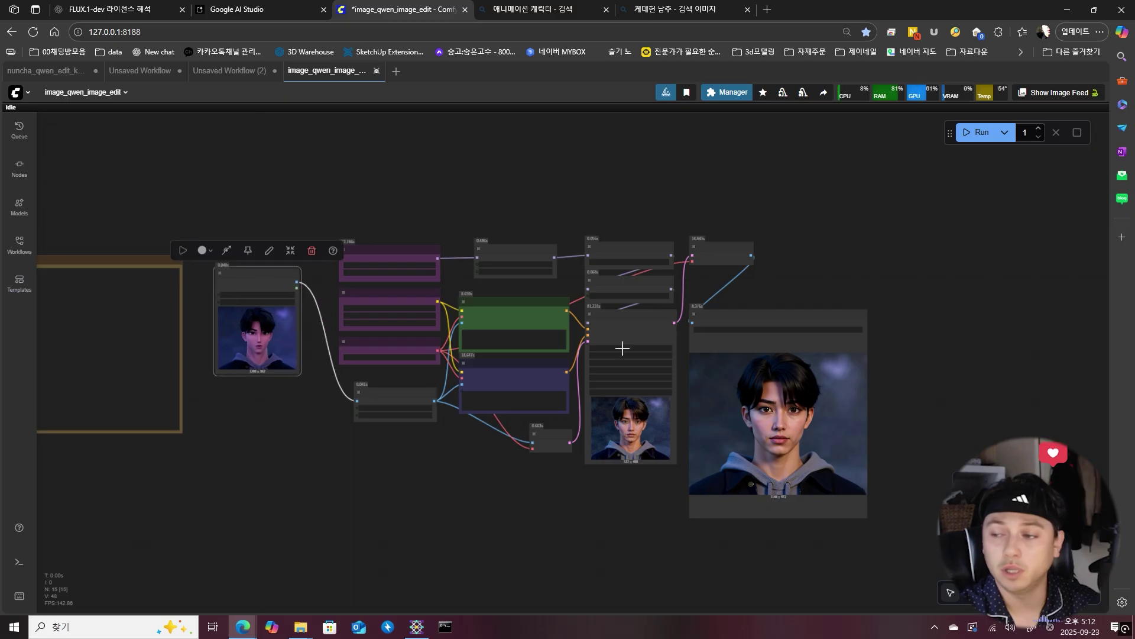
Step: Move the Save Image node up, level with the top row of nodes and clear of the VAE Decode node
{"action": "left_click_drag", "start_coordinate": [749, 318], "coordinate": [840, 255]}
{"action": "scroll", "coordinate": [737, 321], "scroll_direction": "up", "scroll_amount": 4}
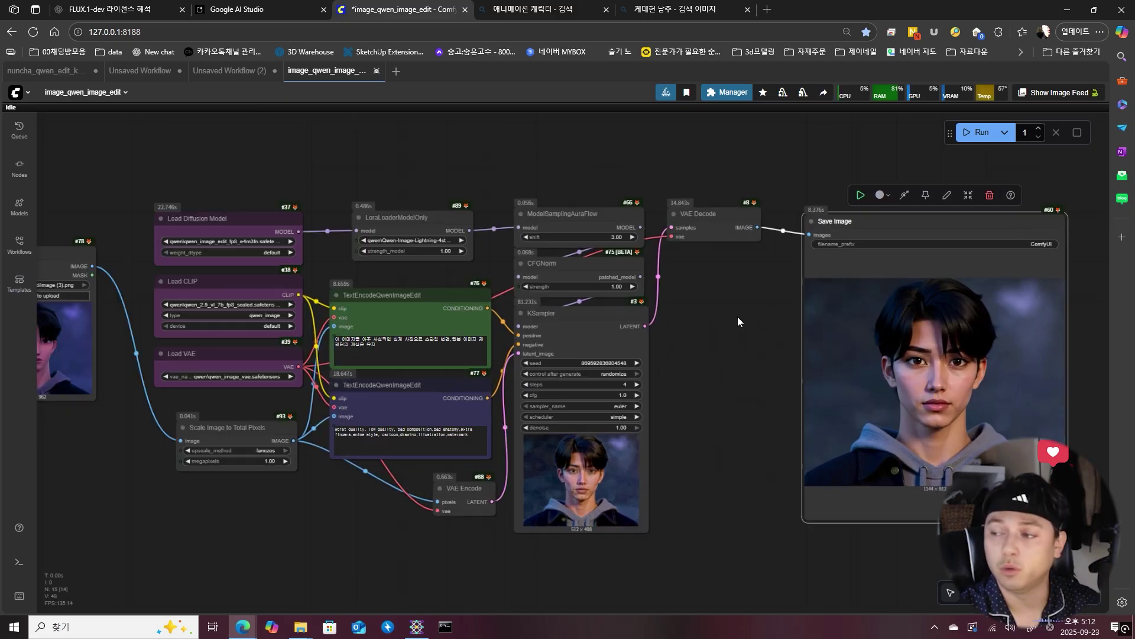
{"action": "left_click_drag", "start_coordinate": [705, 364], "coordinate": [814, 336]}
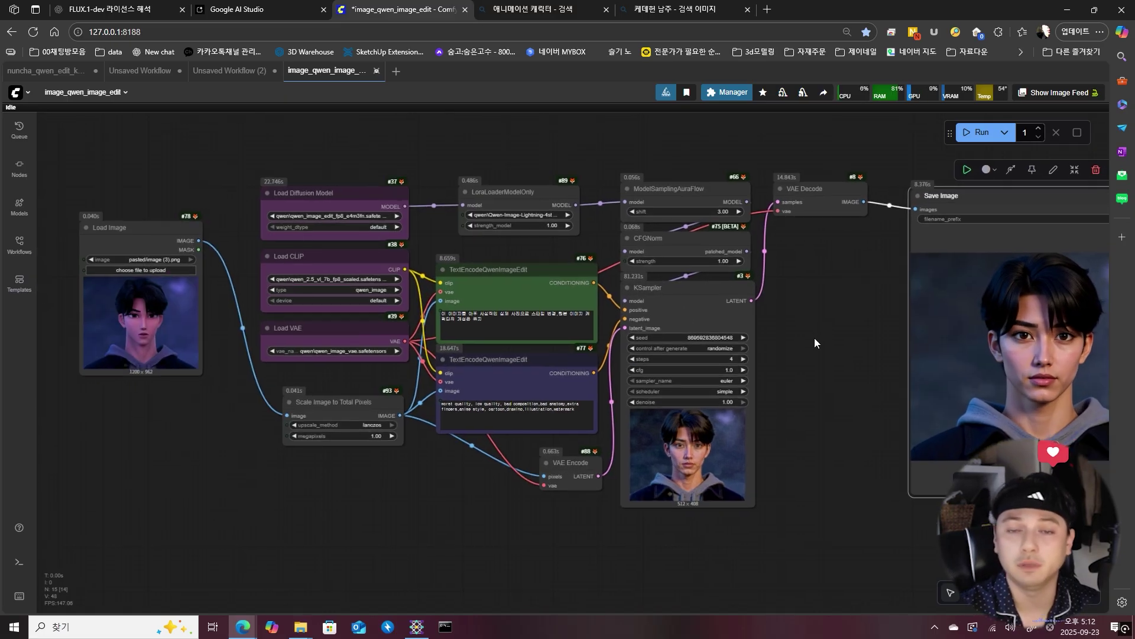
{"action": "left_click", "coordinate": [152, 228]}
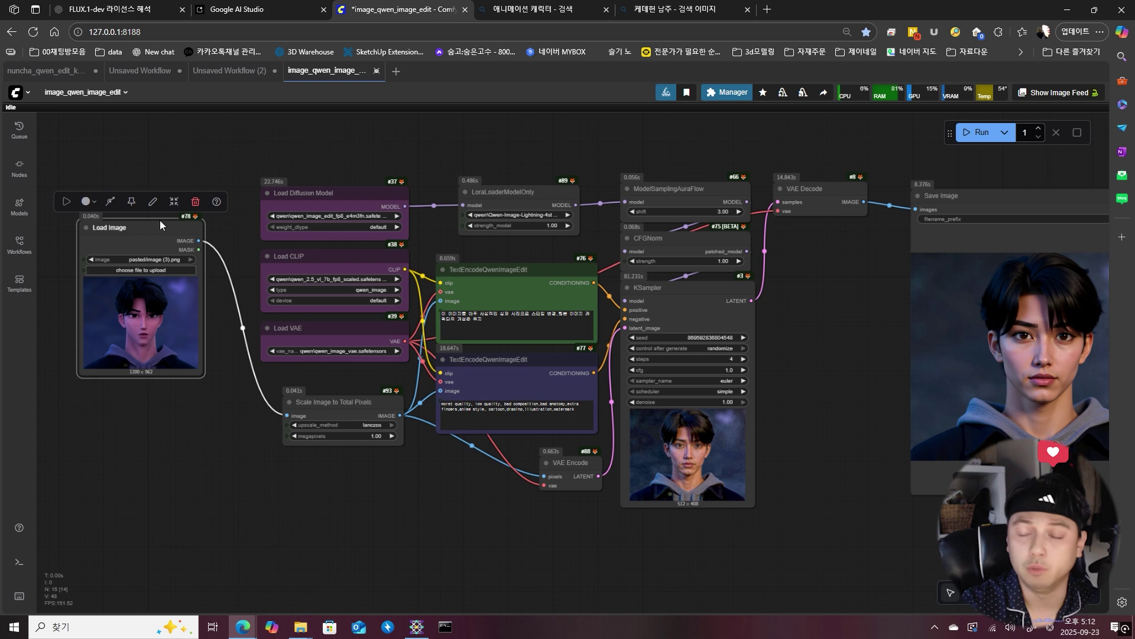
{"action": "left_click_drag", "start_coordinate": [821, 312], "coordinate": [599, 304]}
{"action": "left_click", "coordinate": [816, 194]}
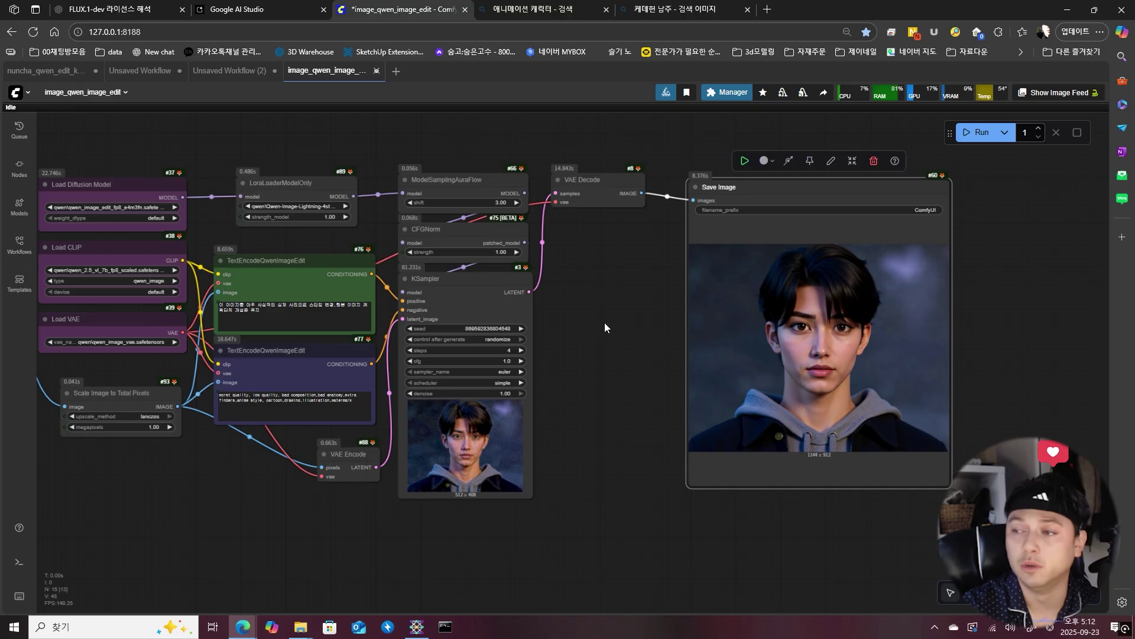
Step: Convert all nodes between Load Image and Save Image, from the model loaders to VAE Decode, into a subgraph
{"action": "left_click_drag", "start_coordinate": [605, 322], "coordinate": [861, 336]}
{"action": "left_click_drag", "start_coordinate": [887, 155], "coordinate": [615, 580]}
{"action": "left_click", "coordinate": [896, 169]}
{"action": "left_click_drag", "start_coordinate": [898, 144], "coordinate": [413, 551]}
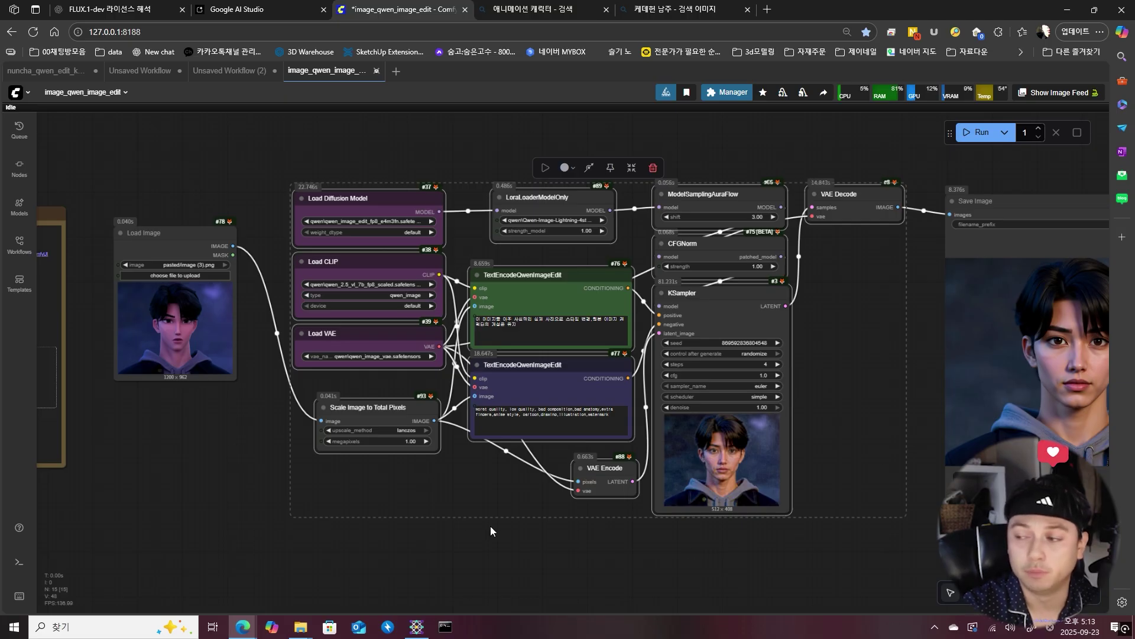
{"action": "right_click", "coordinate": [500, 471]}
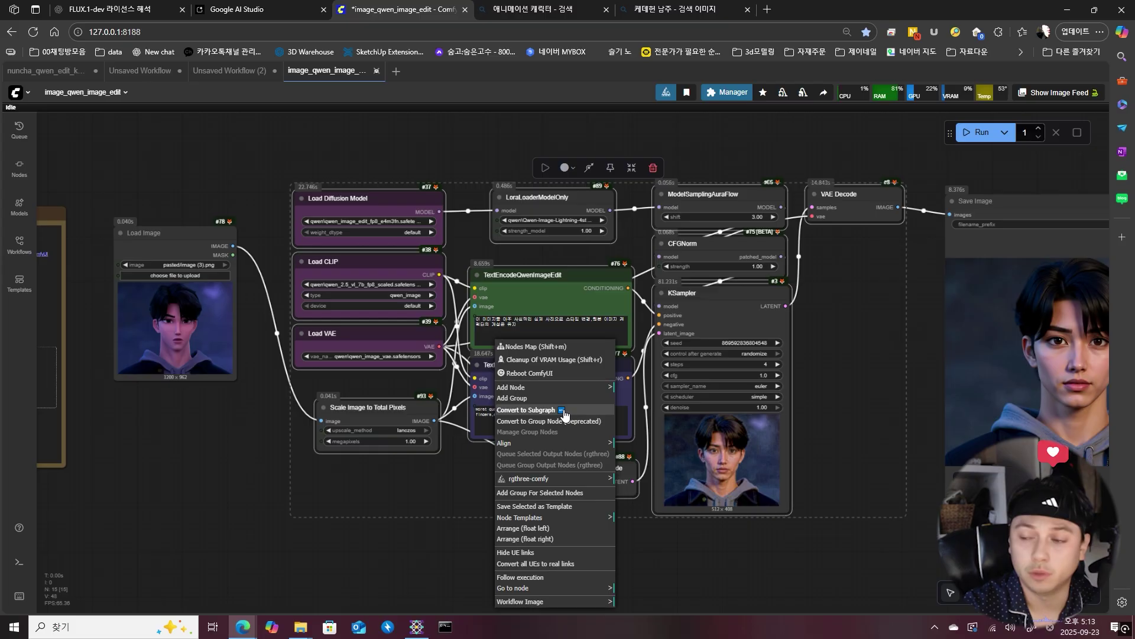
{"action": "left_click", "coordinate": [564, 412]}
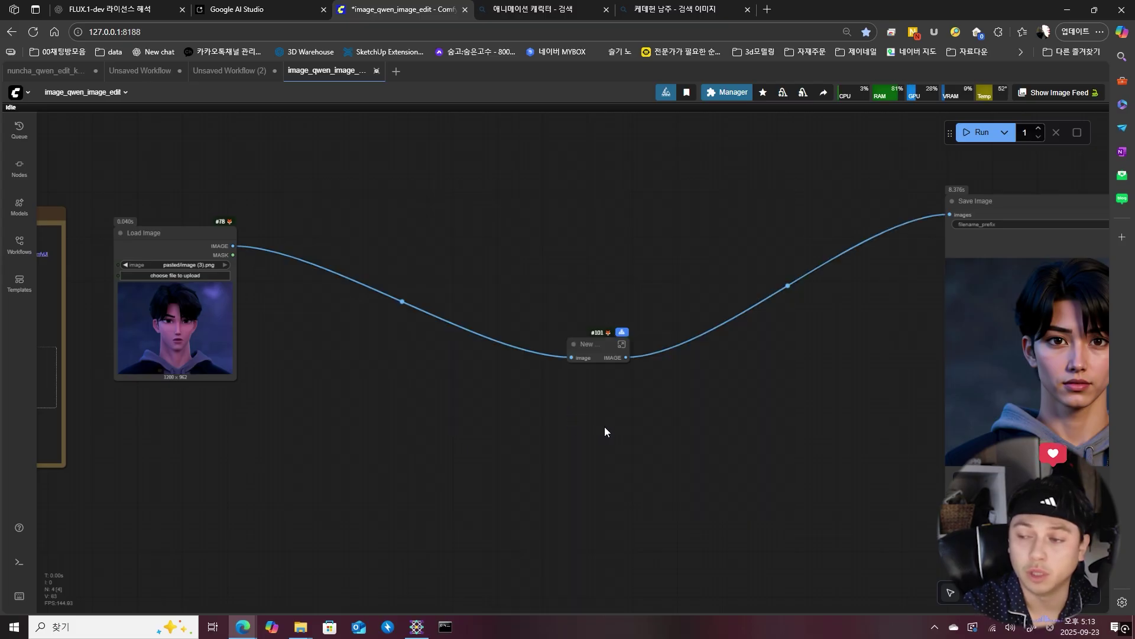
Step: Enlarge the new subgraph node and arrange it in a compact row between Load Image and Save Image
{"action": "left_click_drag", "start_coordinate": [824, 360], "coordinate": [670, 352]}
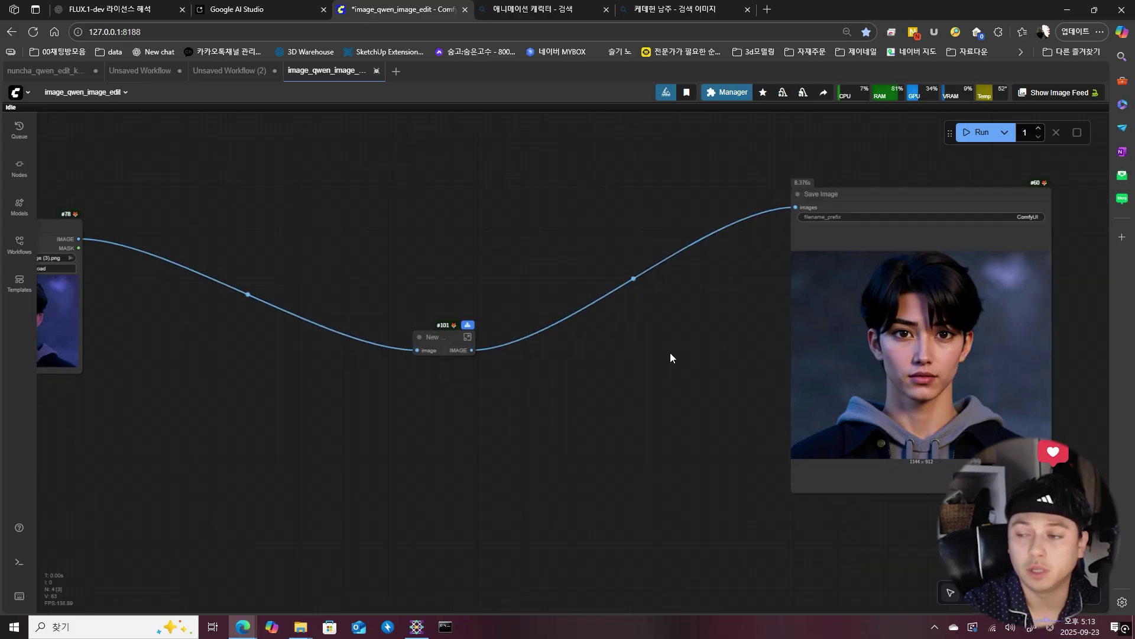
{"action": "left_click_drag", "start_coordinate": [427, 341], "coordinate": [428, 467]}
{"action": "left_click_drag", "start_coordinate": [961, 195], "coordinate": [513, 224]}
{"action": "left_click_drag", "start_coordinate": [404, 182], "coordinate": [627, 171]}
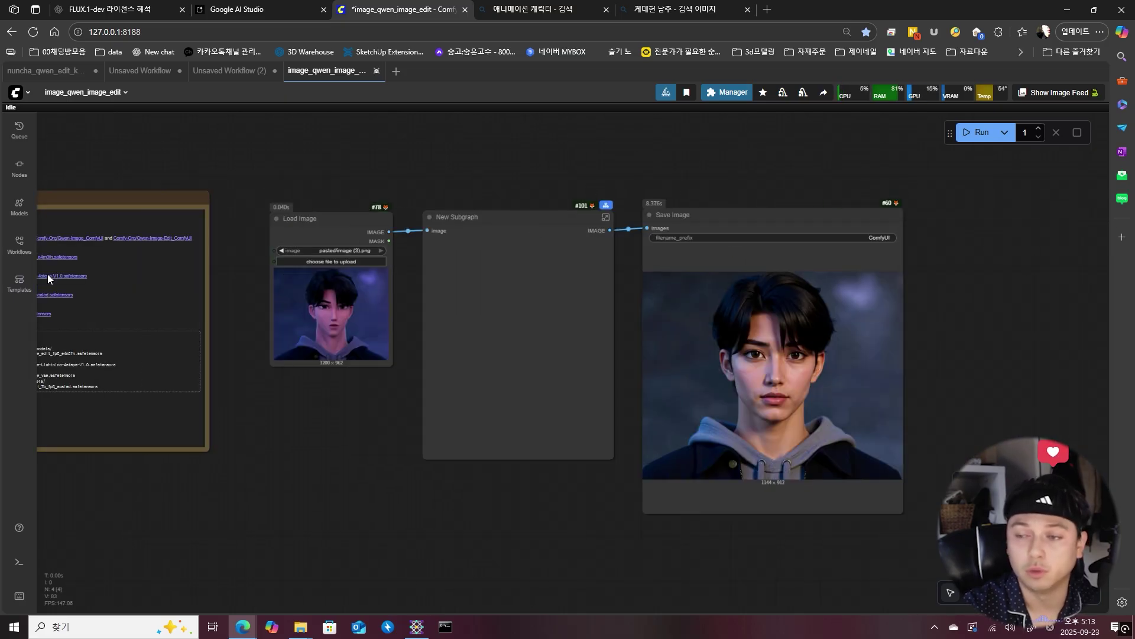
Step: Rename the subgraph node as Qwen_edit
{"action": "double_click", "coordinate": [450, 216]}
{"action": "type", "text": "Qwen_e"}
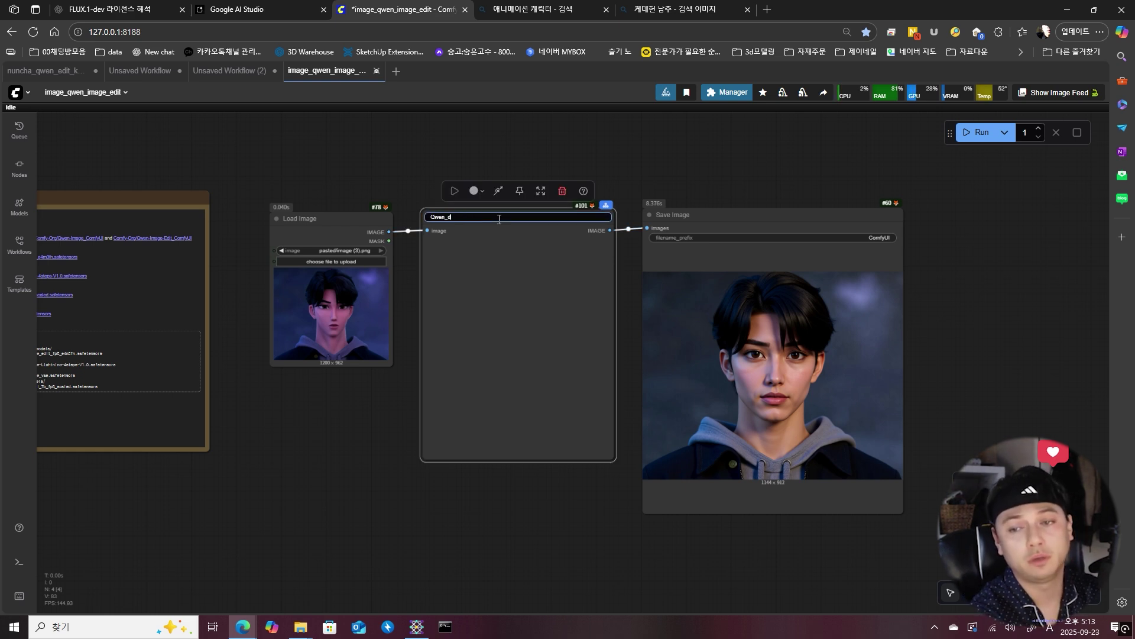
{"action": "type", "text": "dit"}
{"action": "key", "text": "Return"}
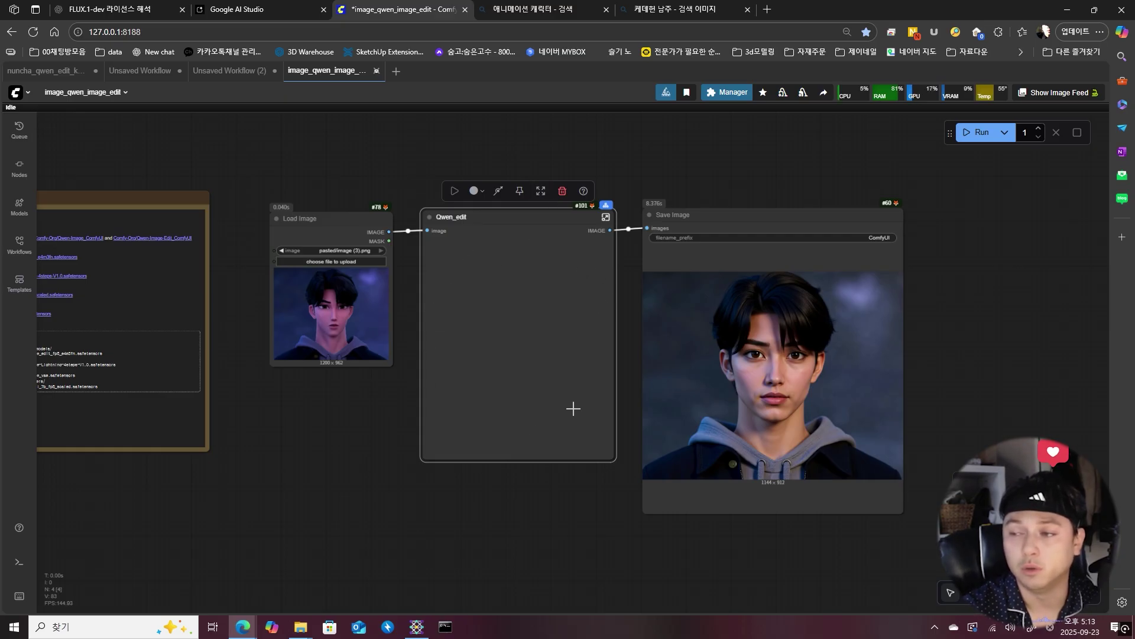
Step: Open the Qwen_edit subgraph and go through its Load Diffusion Model, Load CLIP and Load VAE nodes
{"action": "scroll", "coordinate": [572, 241], "scroll_direction": "up", "scroll_amount": 5}
{"action": "left_click", "coordinate": [654, 188]}
{"action": "scroll", "coordinate": [653, 189], "scroll_direction": "down", "scroll_amount": 5}
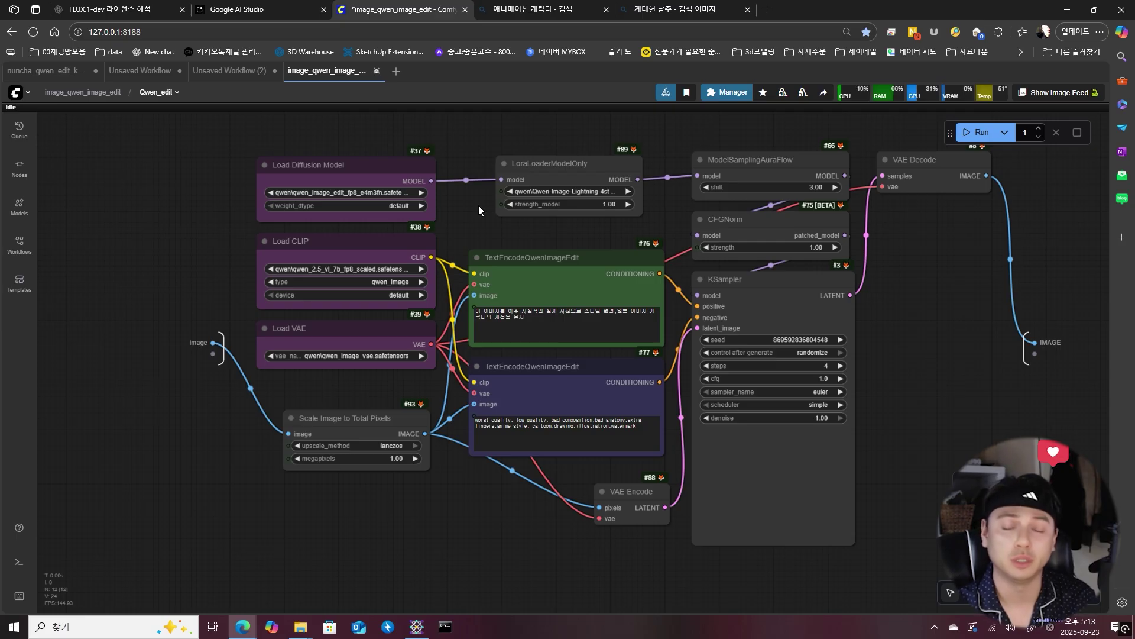
{"action": "left_click", "coordinate": [353, 169]}
{"action": "left_click", "coordinate": [344, 253]}
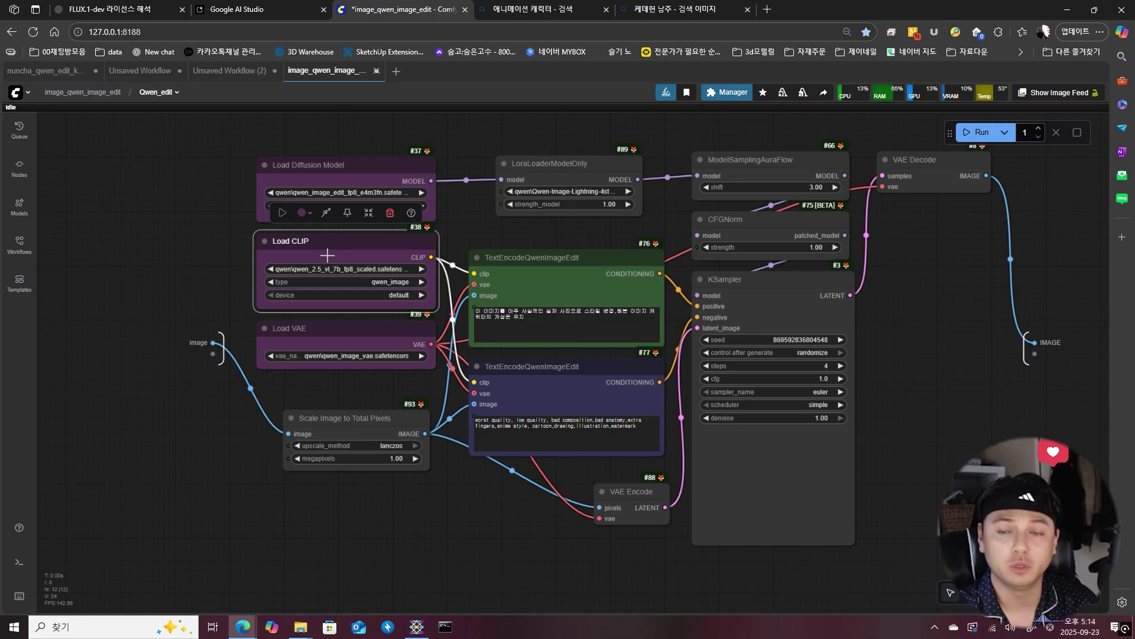
{"action": "left_click", "coordinate": [345, 332]}
{"action": "left_click", "coordinate": [393, 391]}
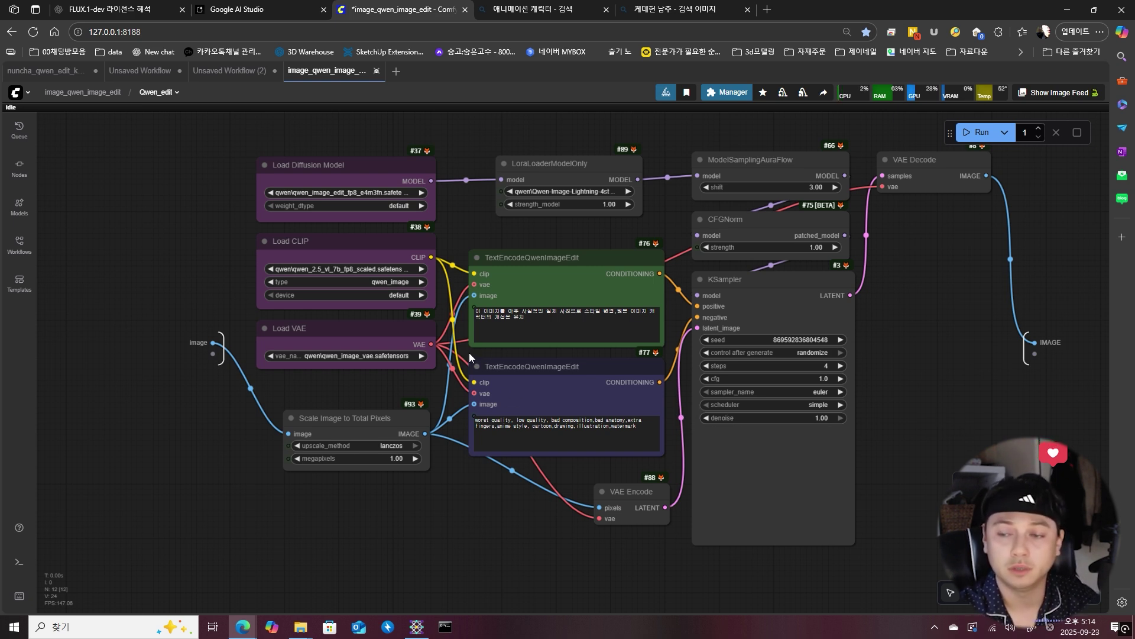
Step: Connect the prompt inputs of the green and blue TextEncodeQwenImageEdit nodes to the subgraph's input slots
{"action": "scroll", "coordinate": [470, 352], "scroll_direction": "up", "scroll_amount": 3}
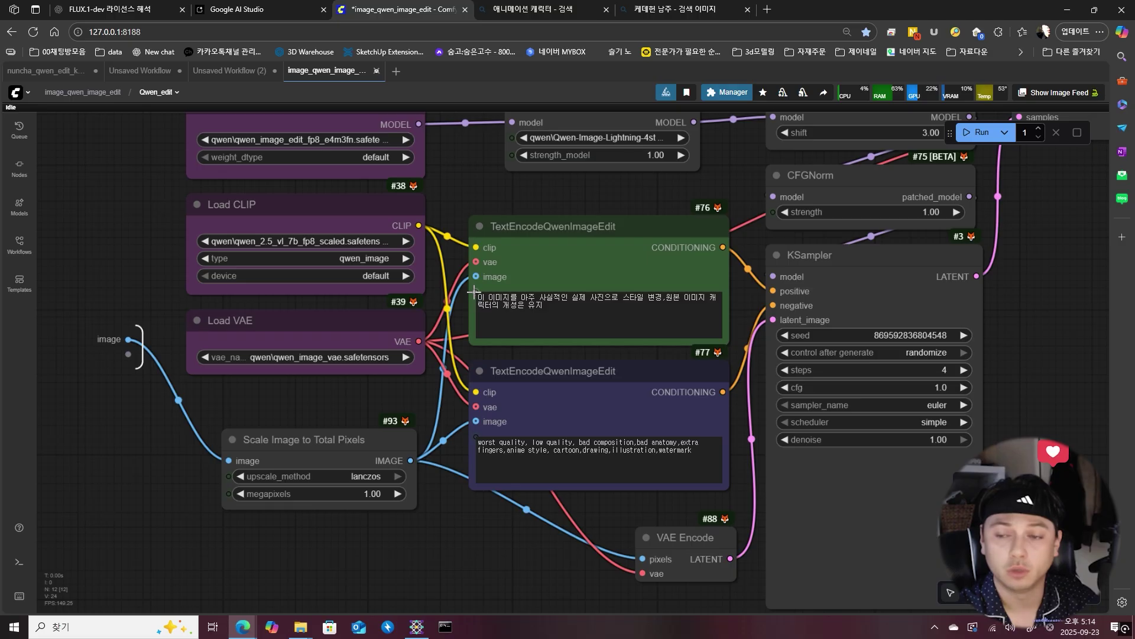
{"action": "scroll", "coordinate": [474, 291], "scroll_direction": "up", "scroll_amount": 8}
{"action": "scroll", "coordinate": [445, 330], "scroll_direction": "down", "scroll_amount": 4}
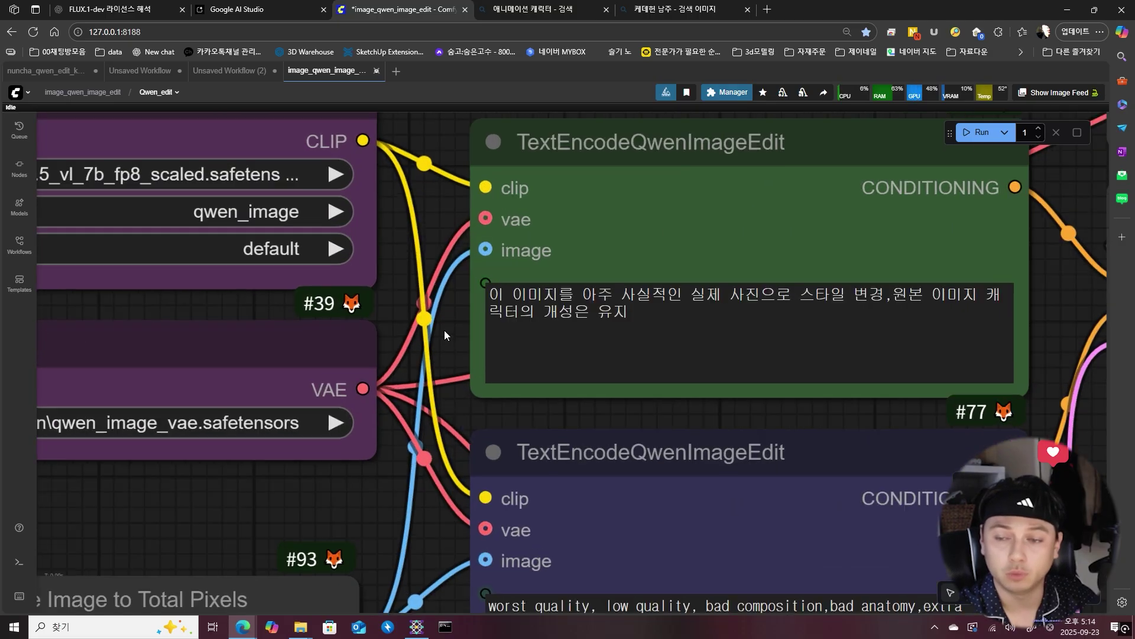
{"action": "scroll", "coordinate": [495, 329], "scroll_direction": "down", "scroll_amount": 3}
{"action": "left_click_drag", "start_coordinate": [452, 331], "coordinate": [110, 375]}
{"action": "scroll", "coordinate": [395, 413], "scroll_direction": "down", "scroll_amount": 2}
{"action": "left_click_drag", "start_coordinate": [395, 413], "coordinate": [577, 415]}
{"action": "left_click_drag", "start_coordinate": [634, 460], "coordinate": [286, 392]}
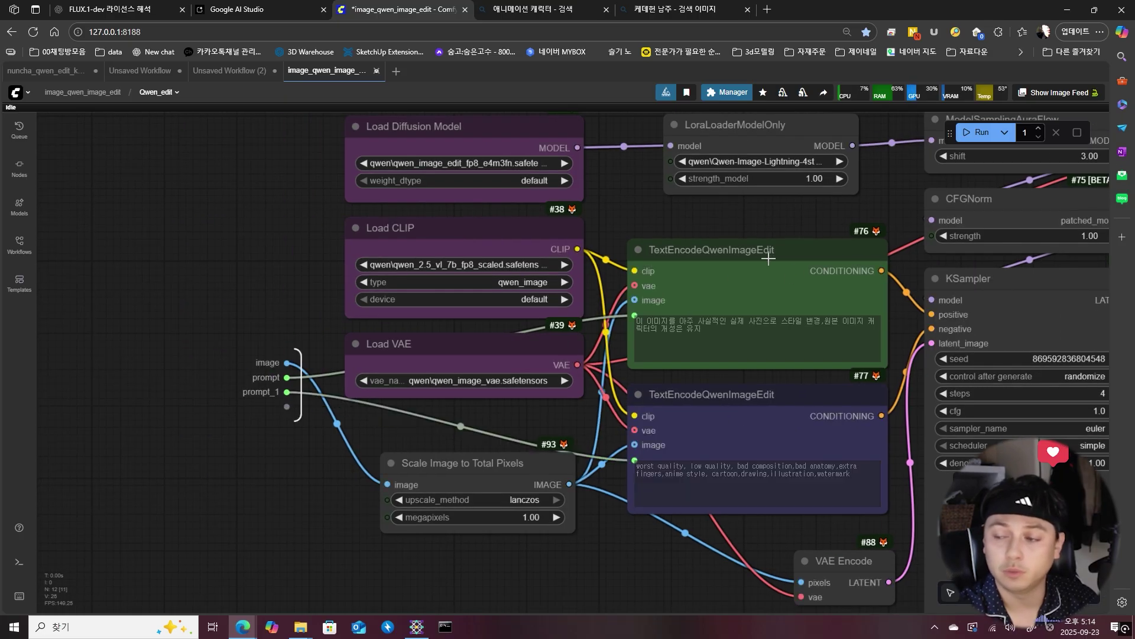
{"action": "left_click", "coordinate": [791, 362]}
{"action": "left_click", "coordinate": [754, 402]}
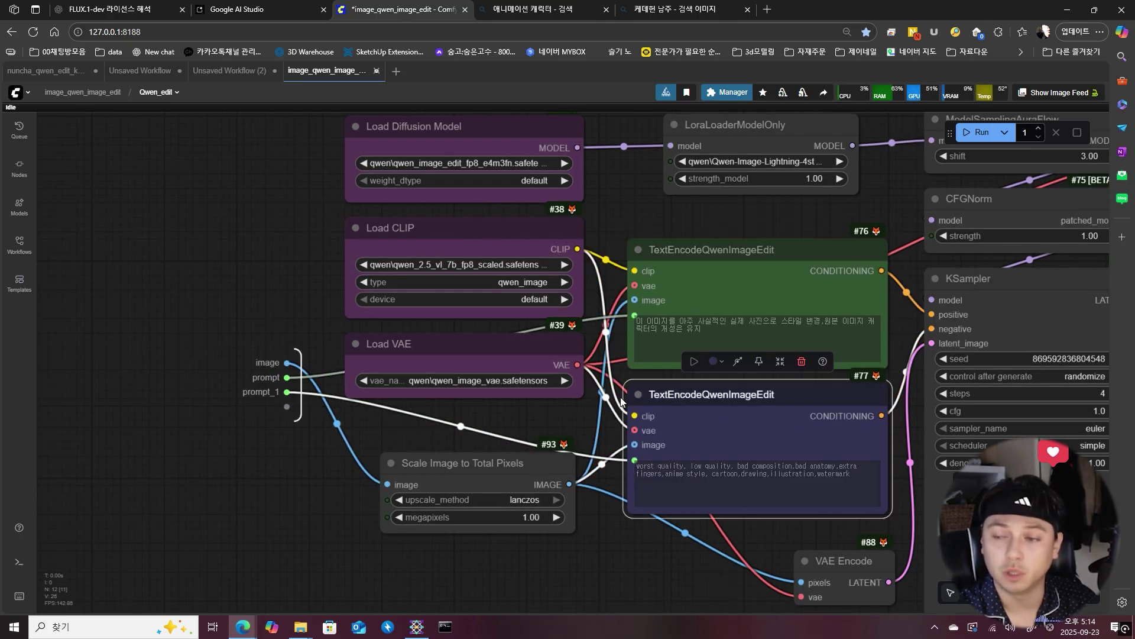
Step: Return to the main image_qwen_image_edit workflow and check the positive and negative prompt fields on the Qwen_edit node
{"action": "scroll", "coordinate": [682, 214], "scroll_direction": "down", "scroll_amount": 3}
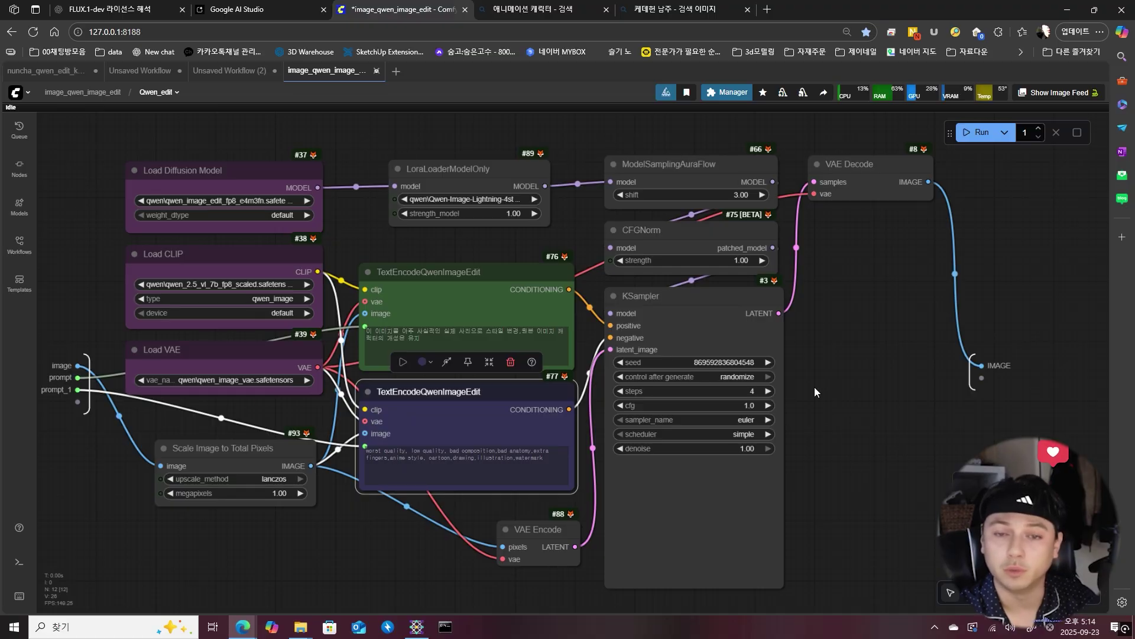
{"action": "left_click_drag", "start_coordinate": [815, 388], "coordinate": [942, 367]}
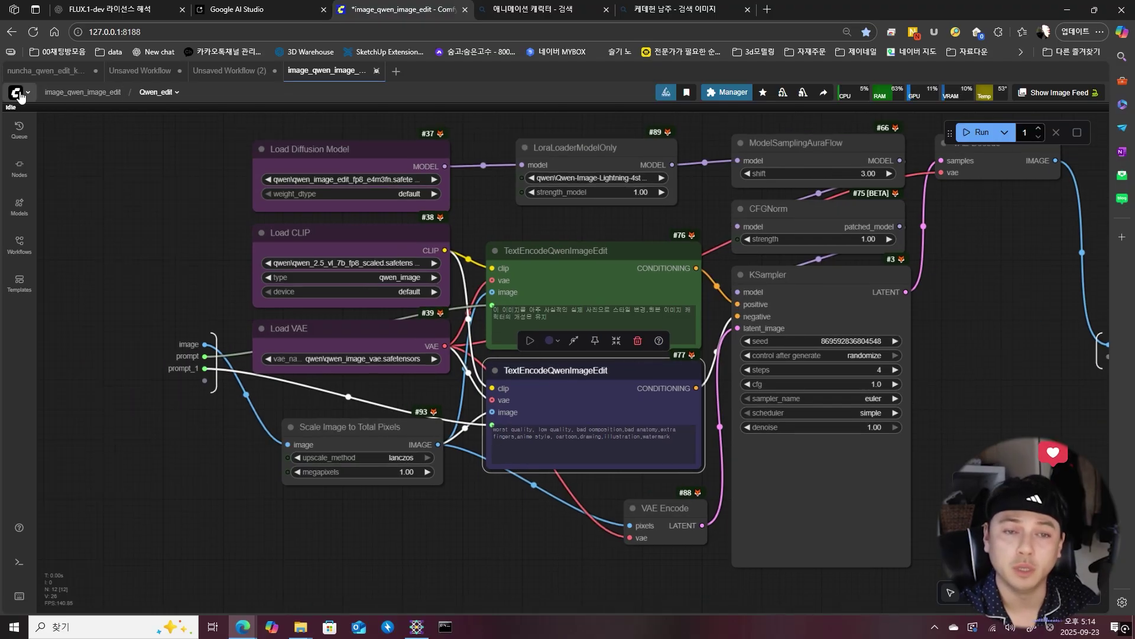
{"action": "left_click", "coordinate": [82, 91]}
{"action": "scroll", "coordinate": [329, 123], "scroll_direction": "down", "scroll_amount": 5}
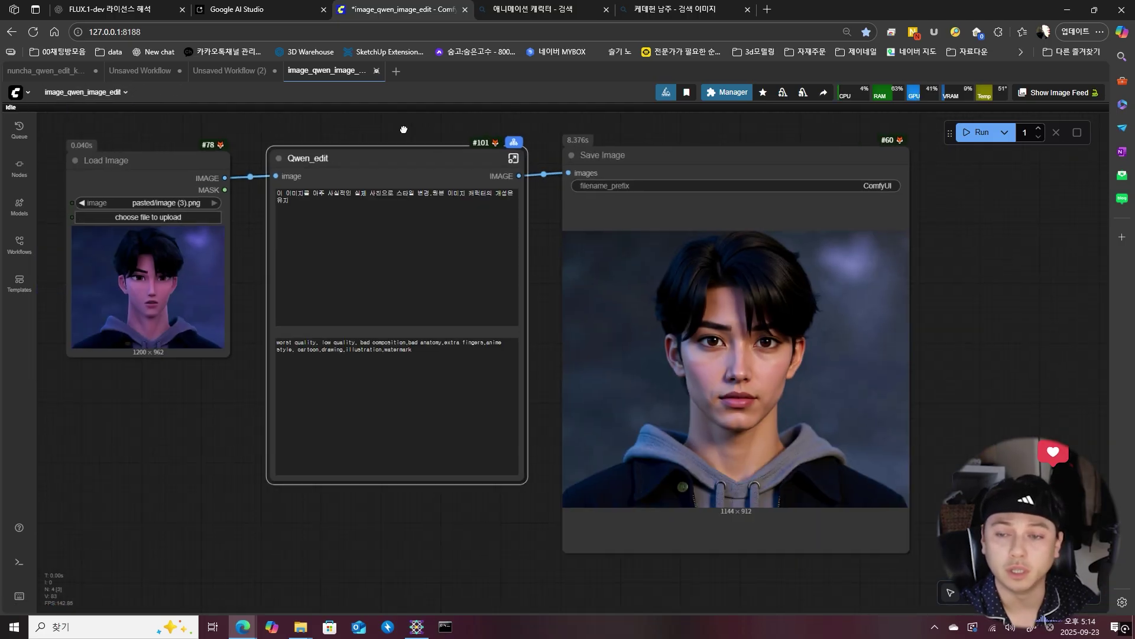
{"action": "left_click", "coordinate": [416, 219]}
{"action": "key", "text": "ctrl+a"}
{"action": "left_click", "coordinate": [453, 361]}
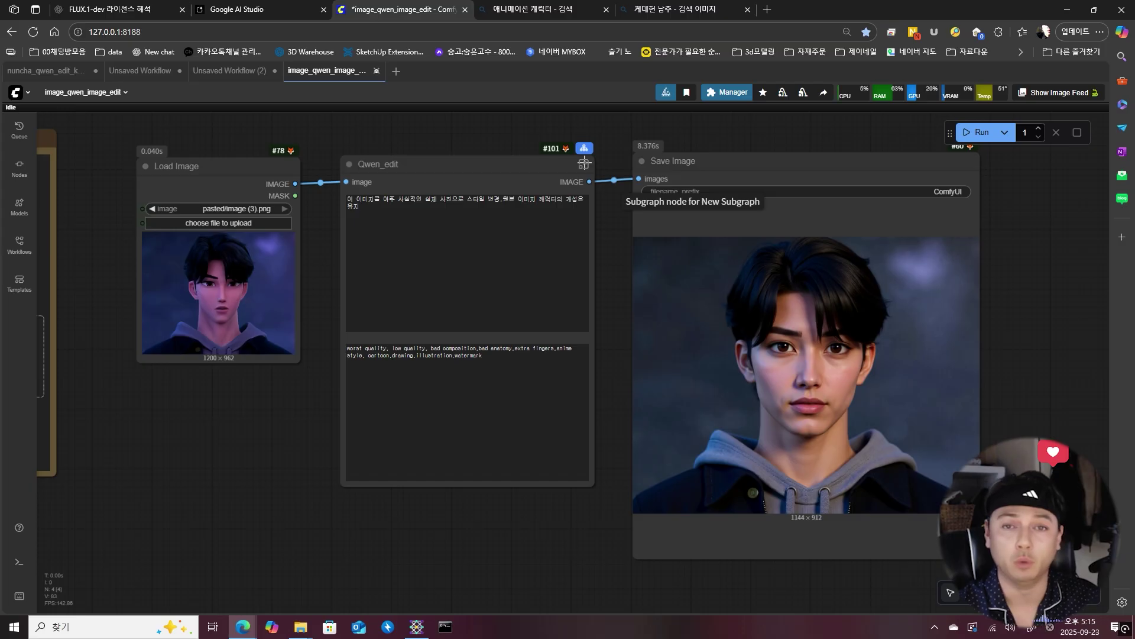
{"action": "left_click", "coordinate": [468, 338]}
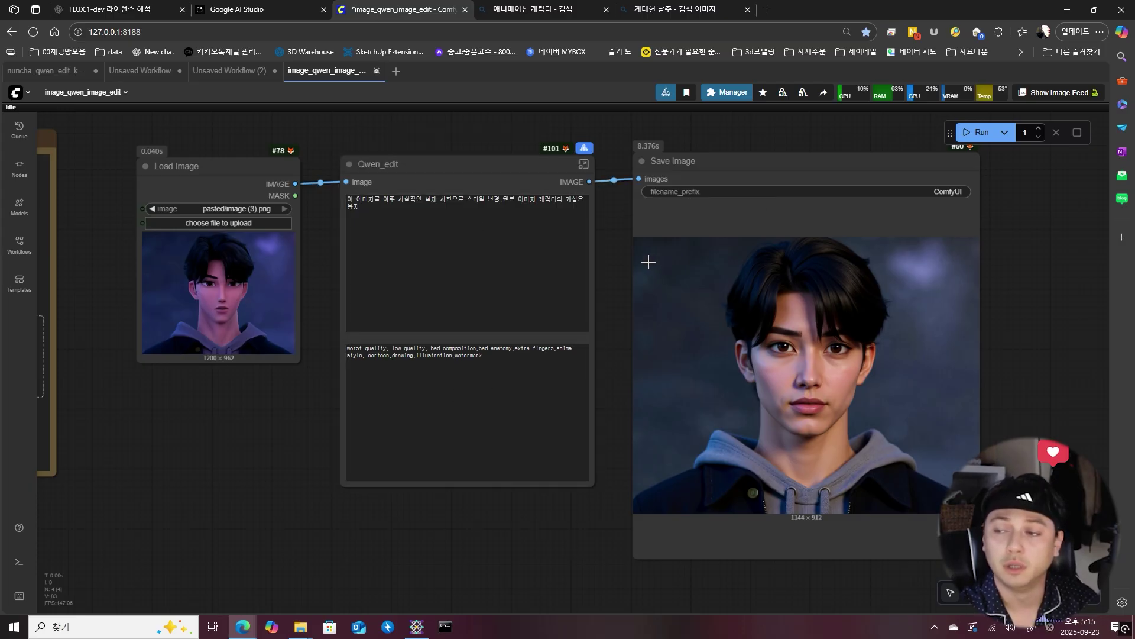
Step: Load the Flux.1 Krea Dev template from the Flux category and dismiss the Missing Models dialog
{"action": "scroll", "coordinate": [725, 326], "scroll_direction": "down", "scroll_amount": 4}
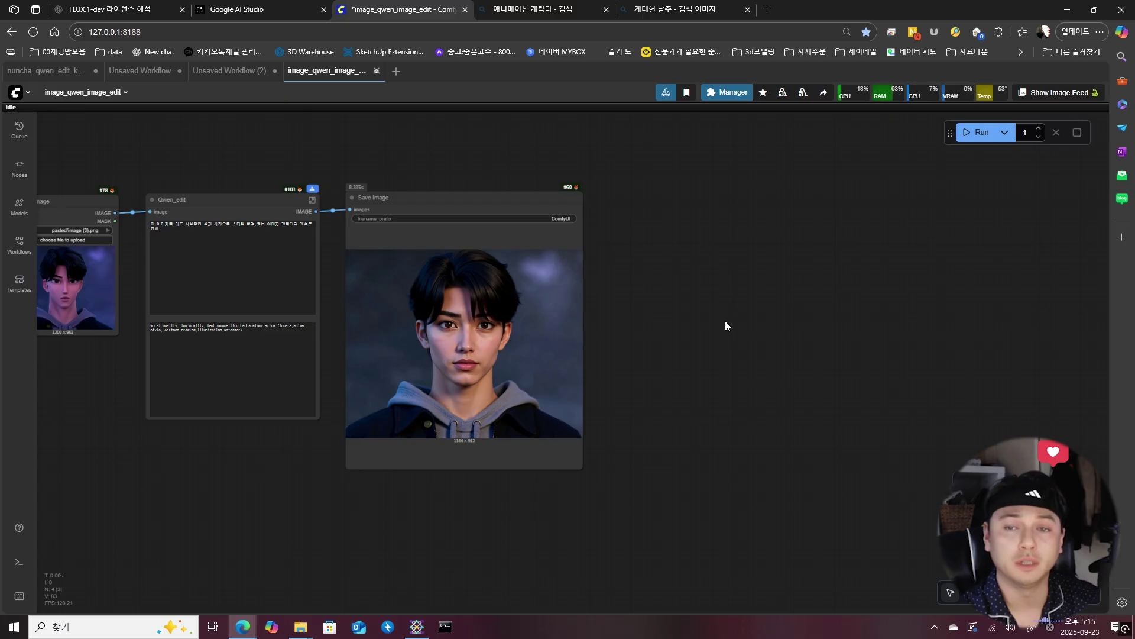
{"action": "left_click_drag", "start_coordinate": [750, 261], "coordinate": [580, 256]}
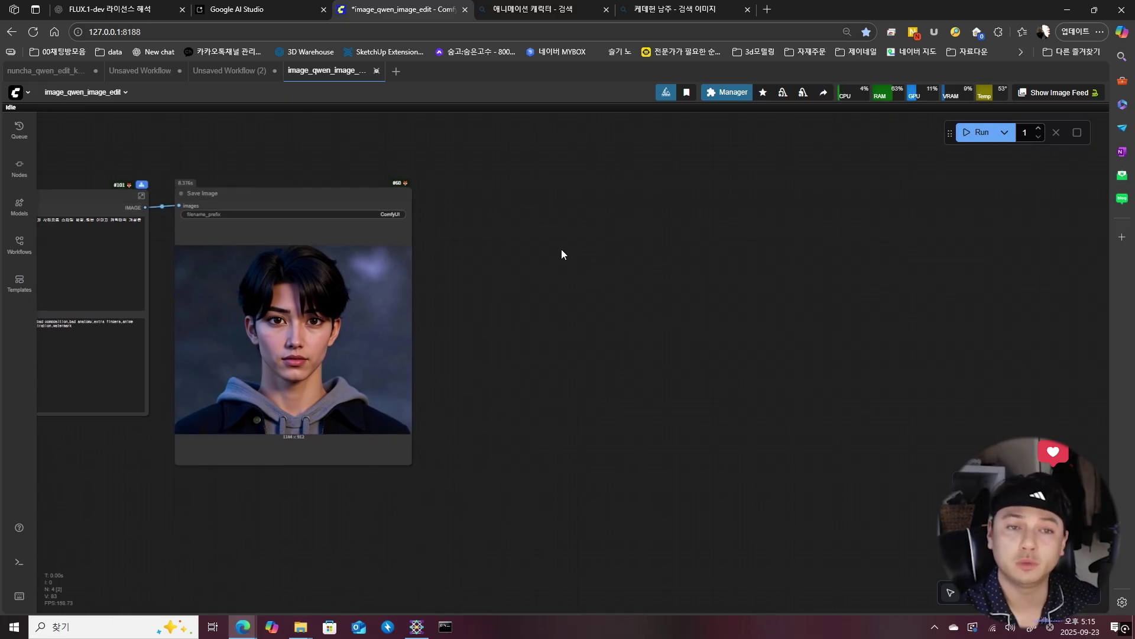
{"action": "left_click", "coordinate": [18, 92]}
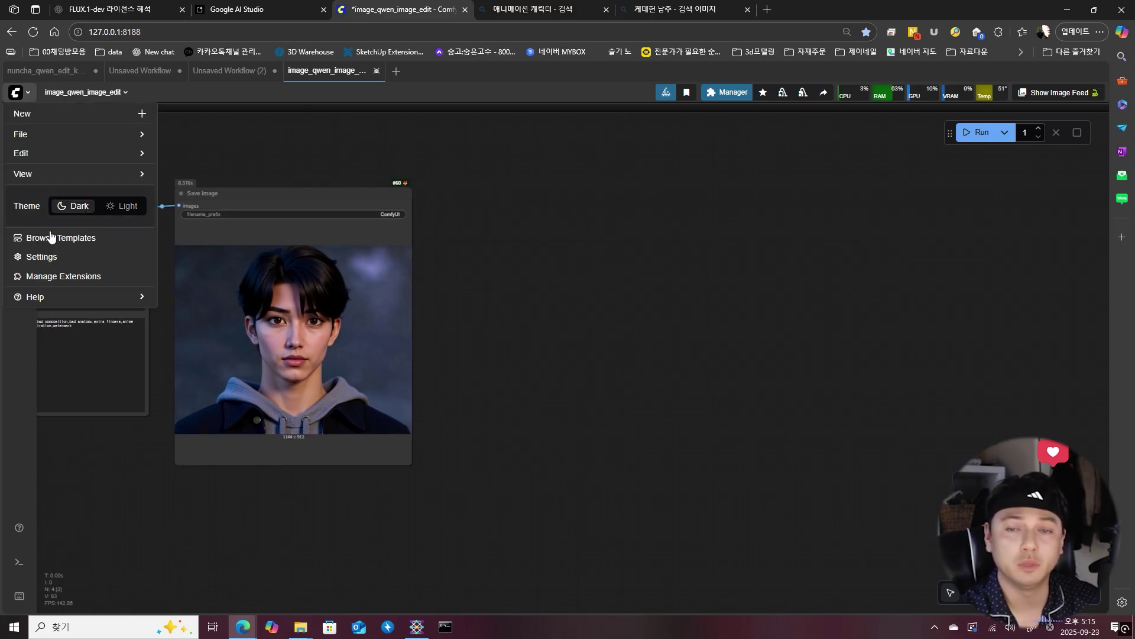
{"action": "left_click", "coordinate": [55, 238]}
{"action": "left_click", "coordinate": [106, 240]}
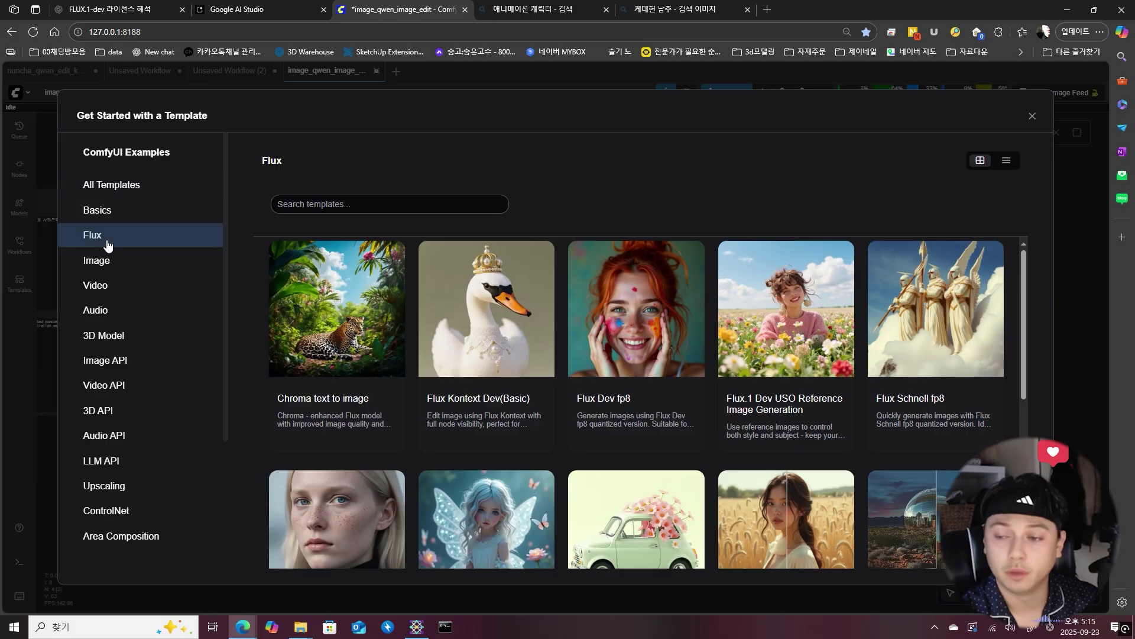
{"action": "scroll", "coordinate": [319, 468], "scroll_direction": "down", "scroll_amount": 2}
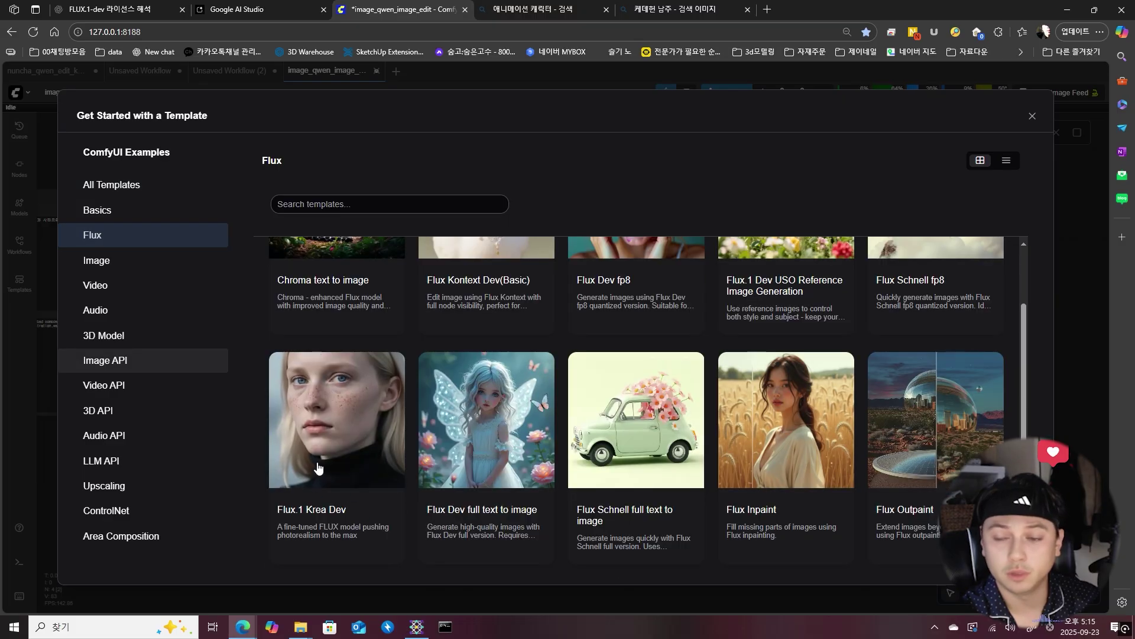
{"action": "left_click", "coordinate": [315, 430]}
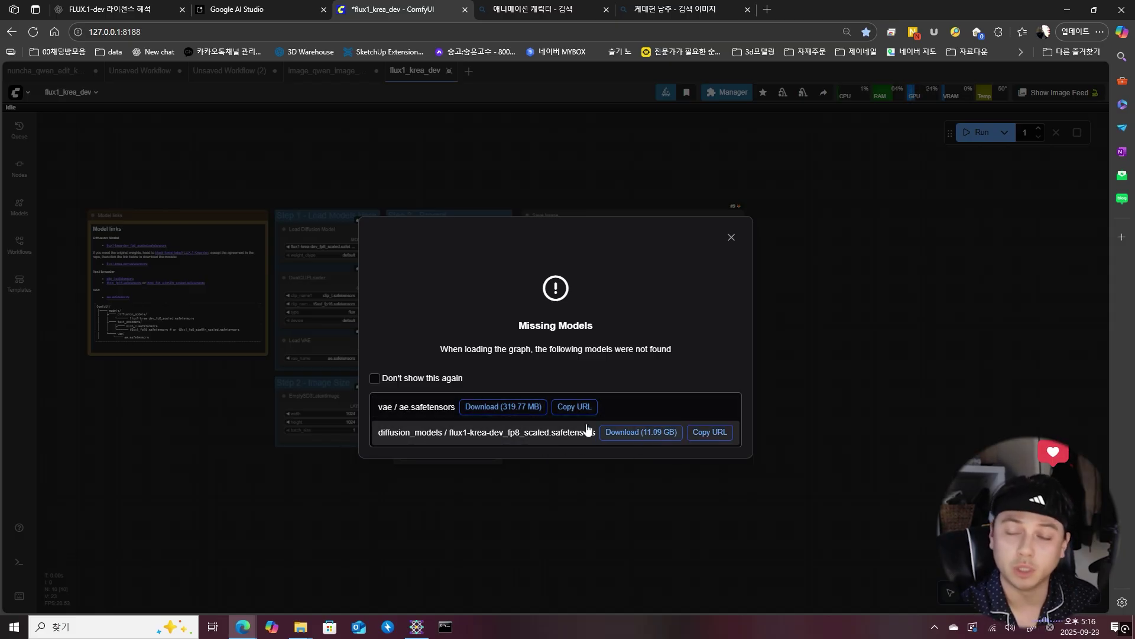
{"action": "key", "text": "Escape"}
Step: Remove the Step 1, Step 2 and Step 3 group frames from around the nodes, keeping the nodes themselves
{"action": "scroll", "coordinate": [538, 314], "scroll_direction": "up", "scroll_amount": 4}
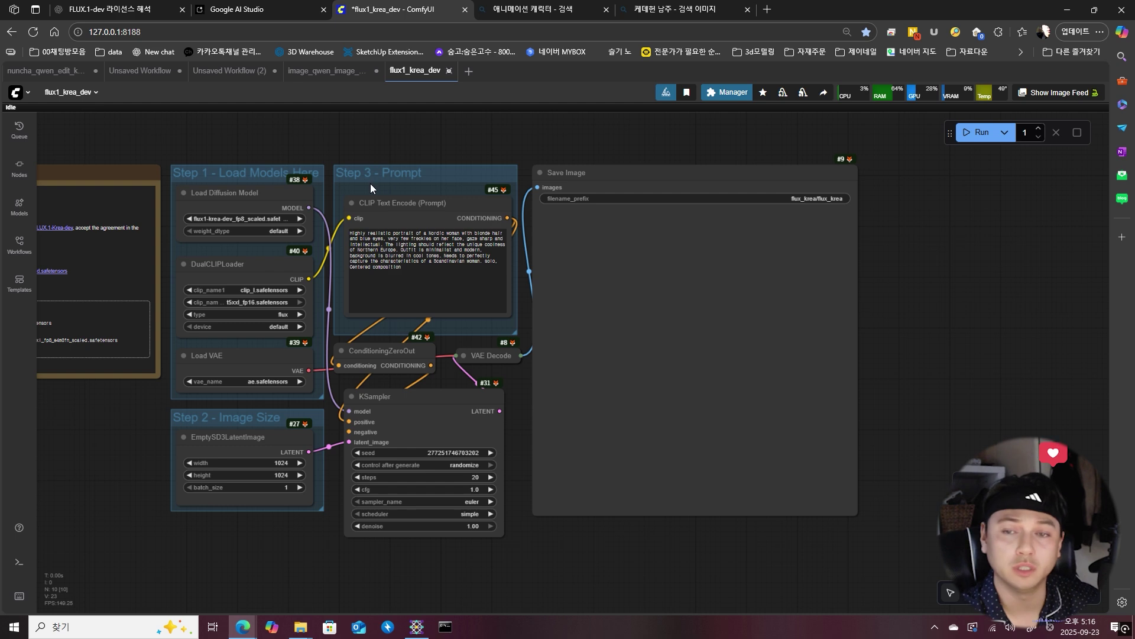
{"action": "scroll", "coordinate": [370, 144], "scroll_direction": "down", "scroll_amount": 4}
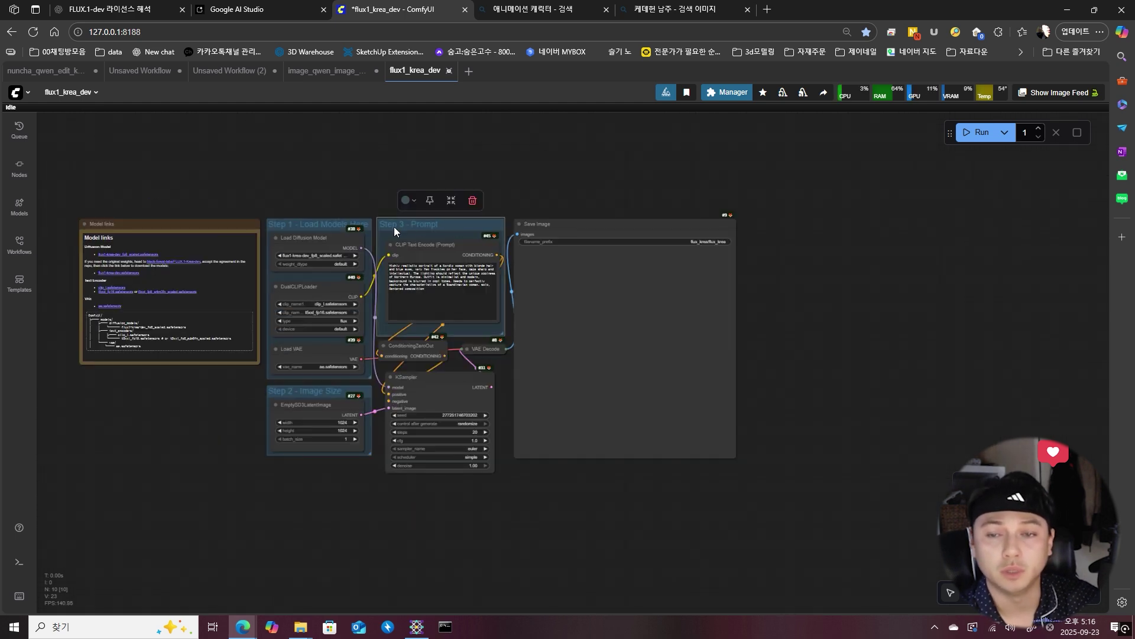
{"action": "scroll", "coordinate": [356, 403], "scroll_direction": "up", "scroll_amount": 4}
{"action": "left_click_drag", "start_coordinate": [412, 407], "coordinate": [481, 453]}
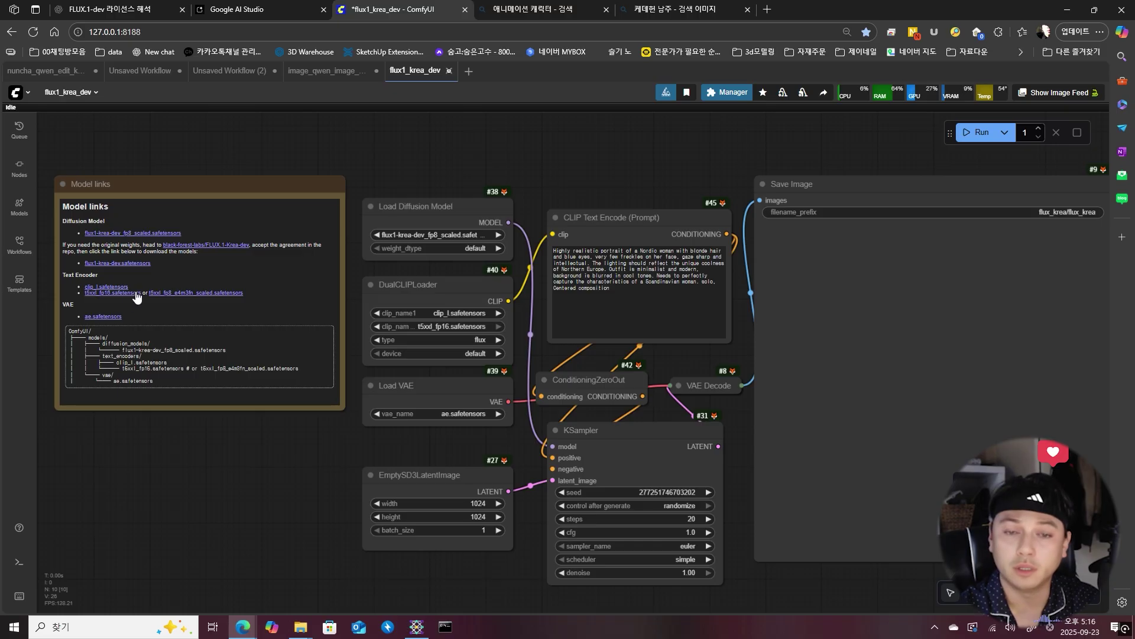
Step: Set the Load Diffusion Model node to FLUX1\flux1-krea-dev_fp8_scaled.safetensors, filtering the model list by "krea"
{"action": "scroll", "coordinate": [474, 208], "scroll_direction": "up", "scroll_amount": 5}
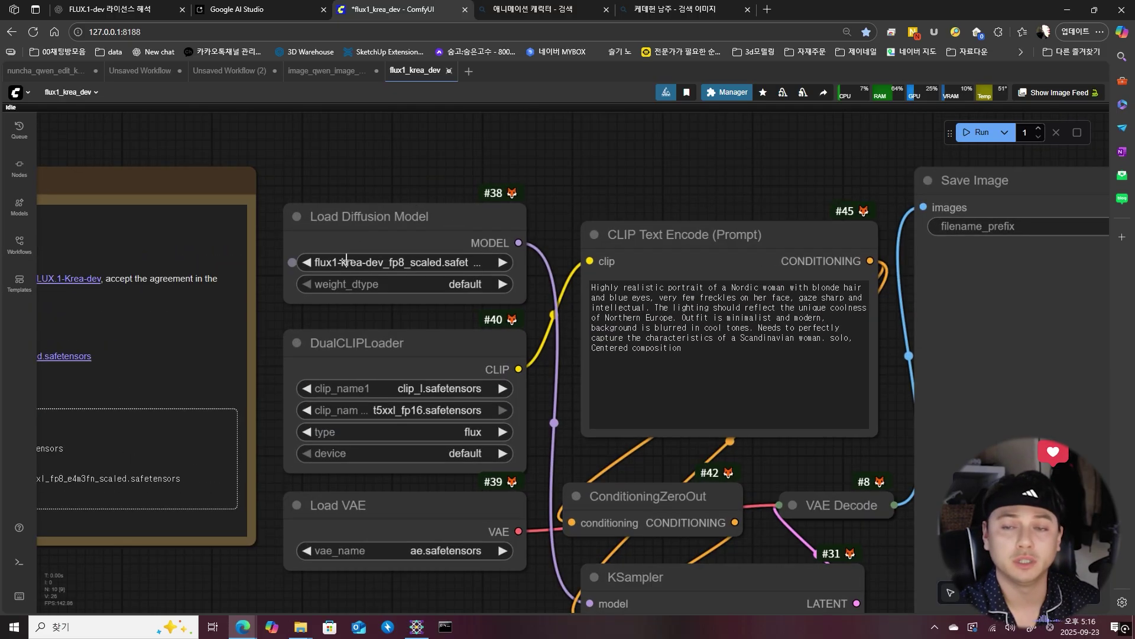
{"action": "left_click", "coordinate": [355, 263]}
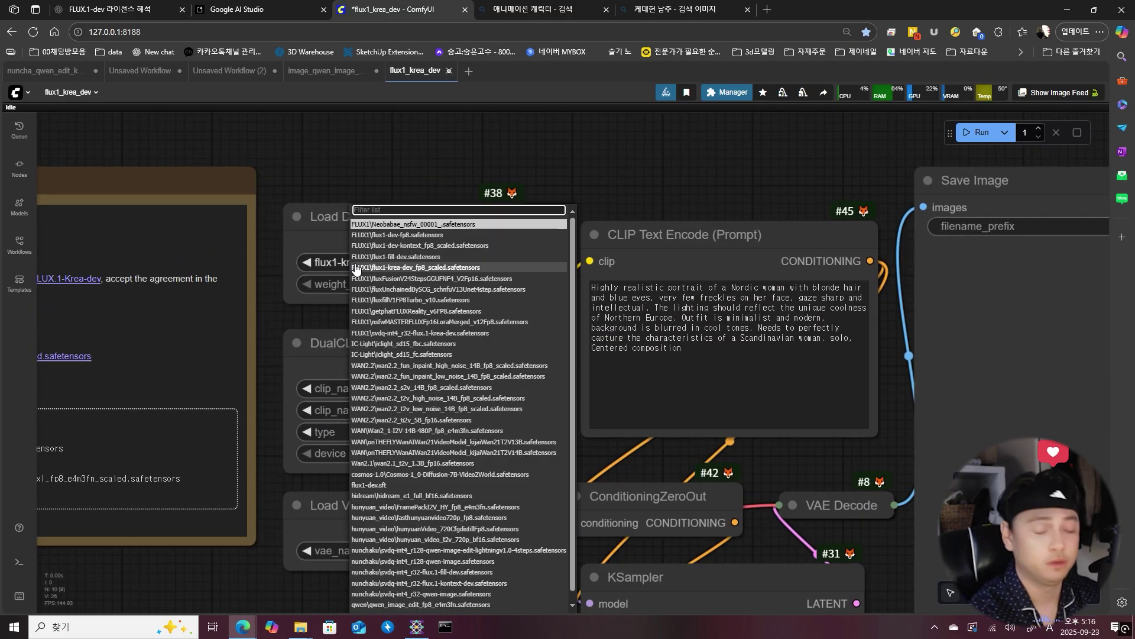
{"action": "type", "text": "krea"}
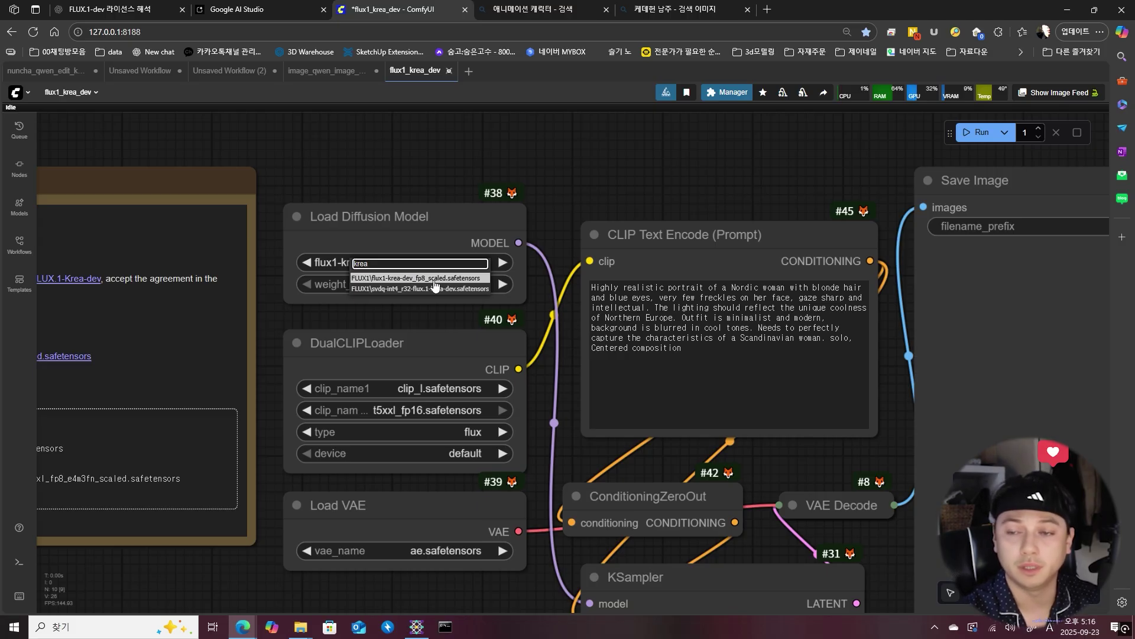
{"action": "left_click", "coordinate": [407, 278]}
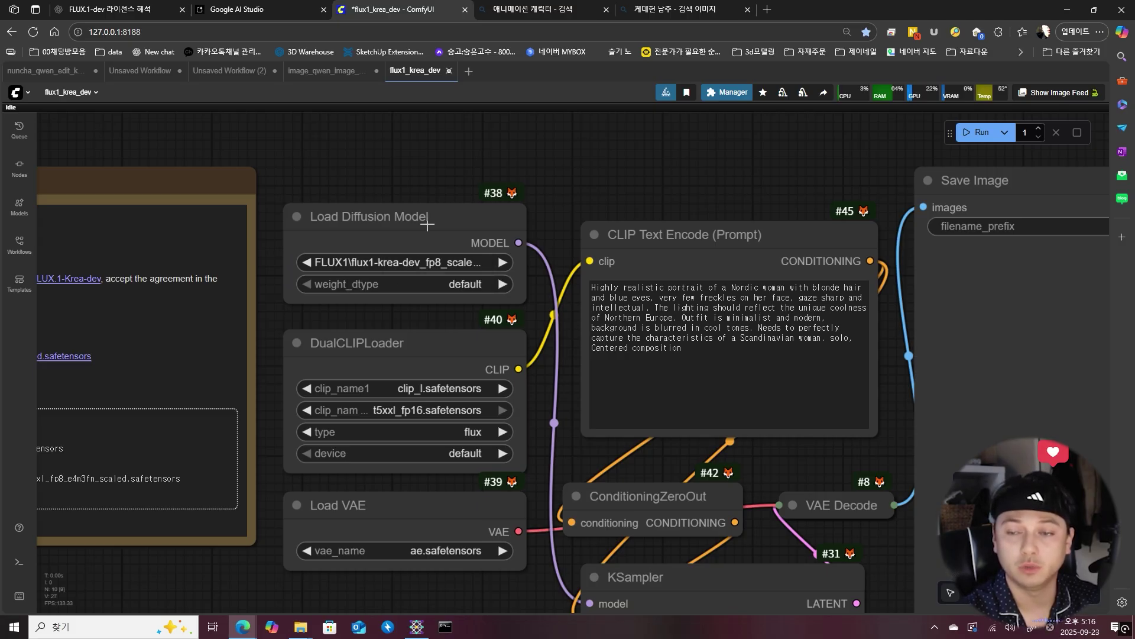
Step: Set the DualCLIPLoader's second clip to t5\t5xxl_fp16.safetensors and the Load VAE node to schnellvae.safetensors
{"action": "scroll", "coordinate": [431, 236], "scroll_direction": "down", "scroll_amount": 3}
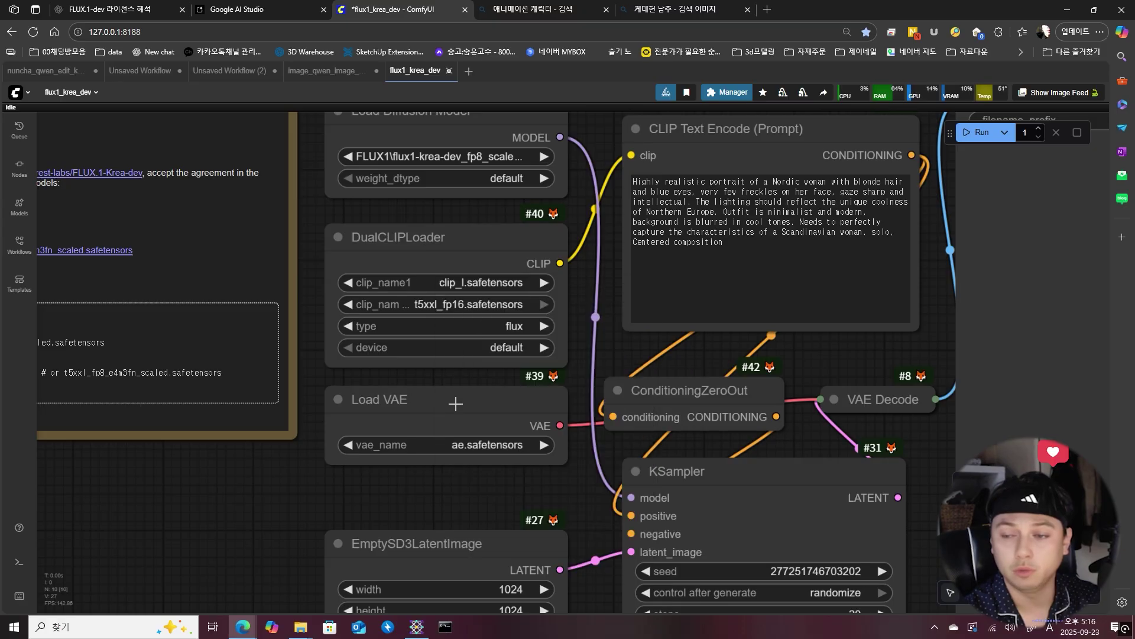
{"action": "left_click", "coordinate": [441, 308]}
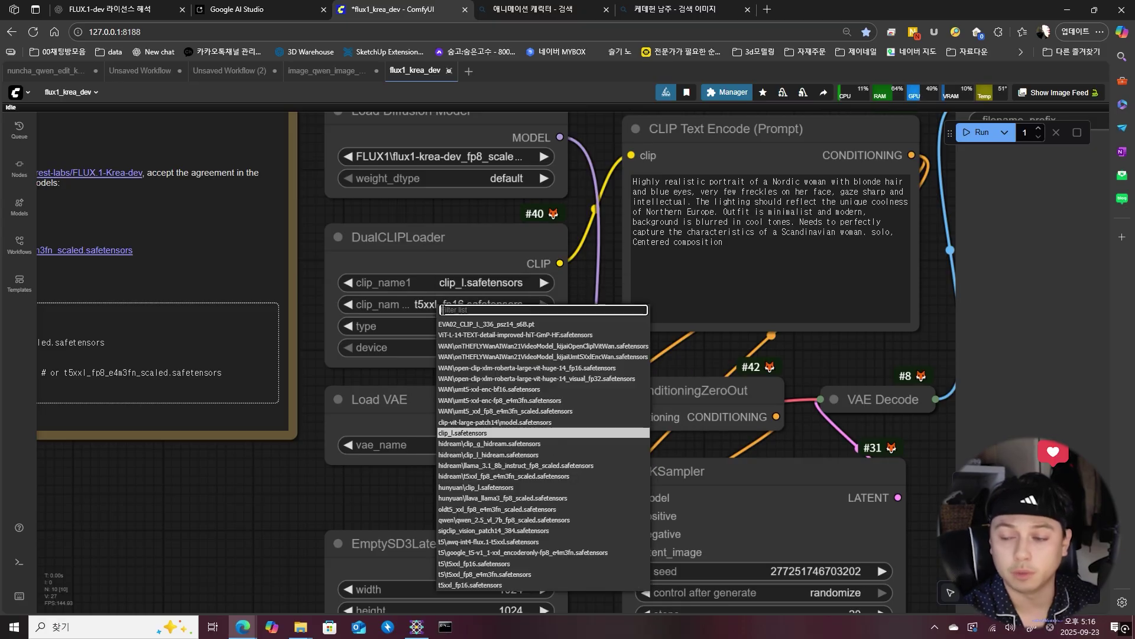
{"action": "left_click", "coordinate": [490, 563]}
{"action": "scroll", "coordinate": [467, 378], "scroll_direction": "down", "scroll_amount": 2}
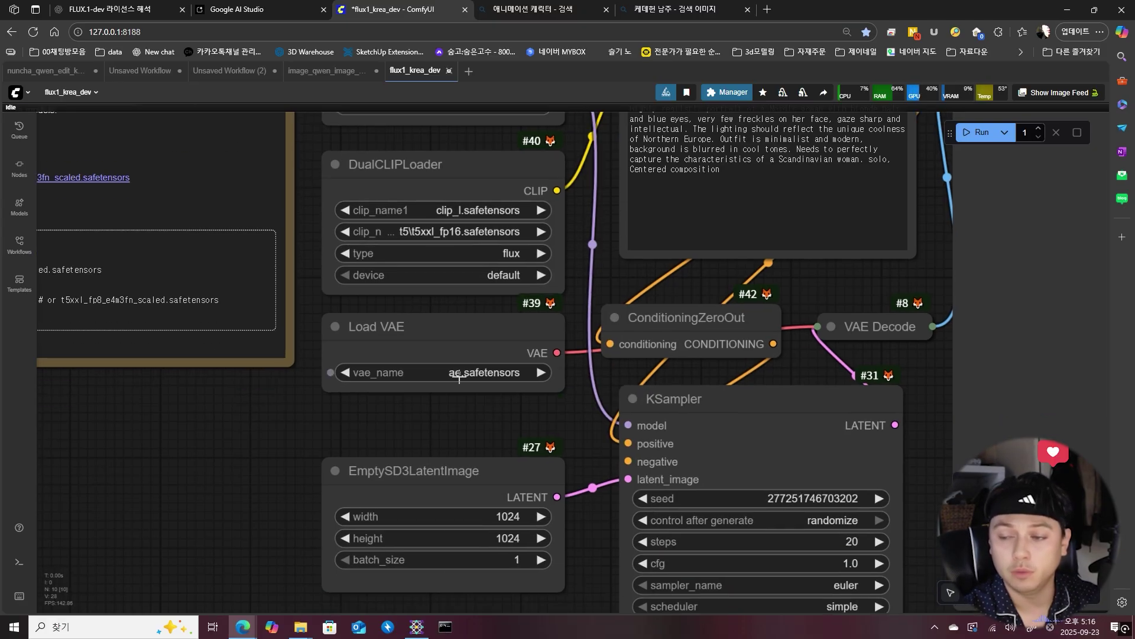
{"action": "left_click", "coordinate": [459, 377]}
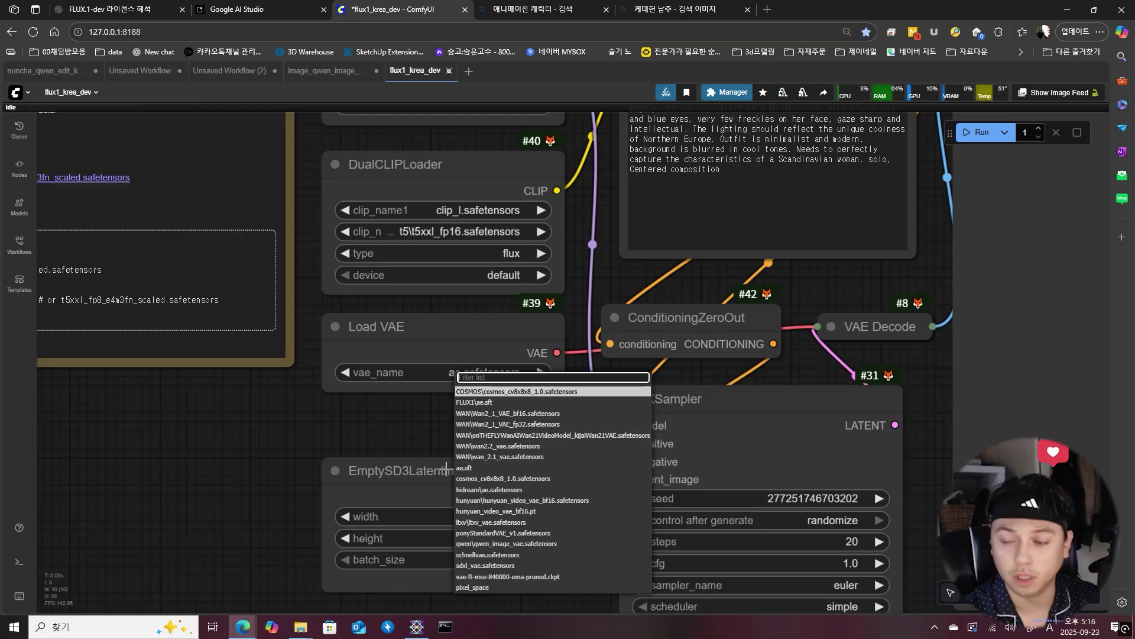
{"action": "left_click", "coordinate": [493, 555]}
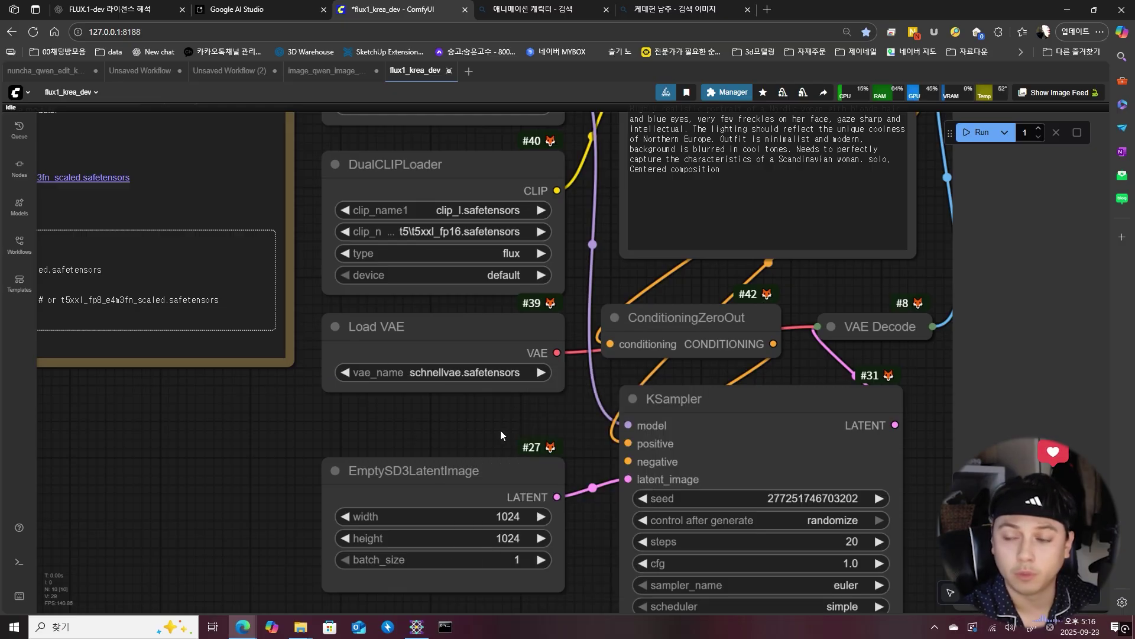
Step: Copy all Krea nodes except the Model links note into the image_qwen_image_edit workflow, placing them beside its Save Image node
{"action": "scroll", "coordinate": [500, 430], "scroll_direction": "down", "scroll_amount": 5}
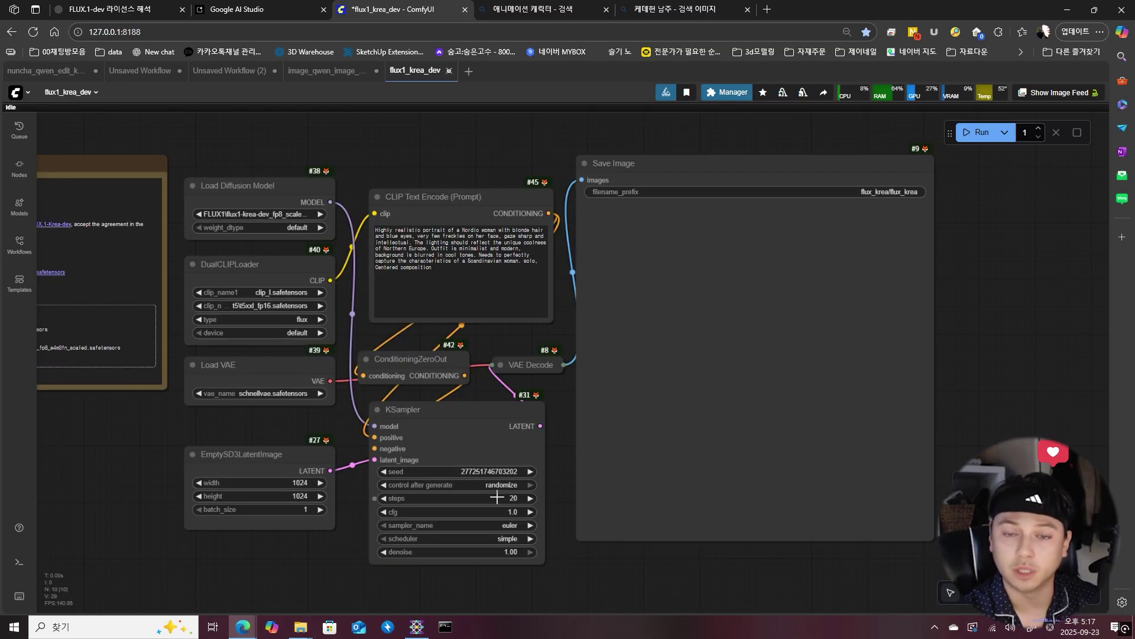
{"action": "left_click_drag", "start_coordinate": [376, 171], "coordinate": [431, 154]}
{"action": "scroll", "coordinate": [431, 154], "scroll_direction": "down", "scroll_amount": 1}
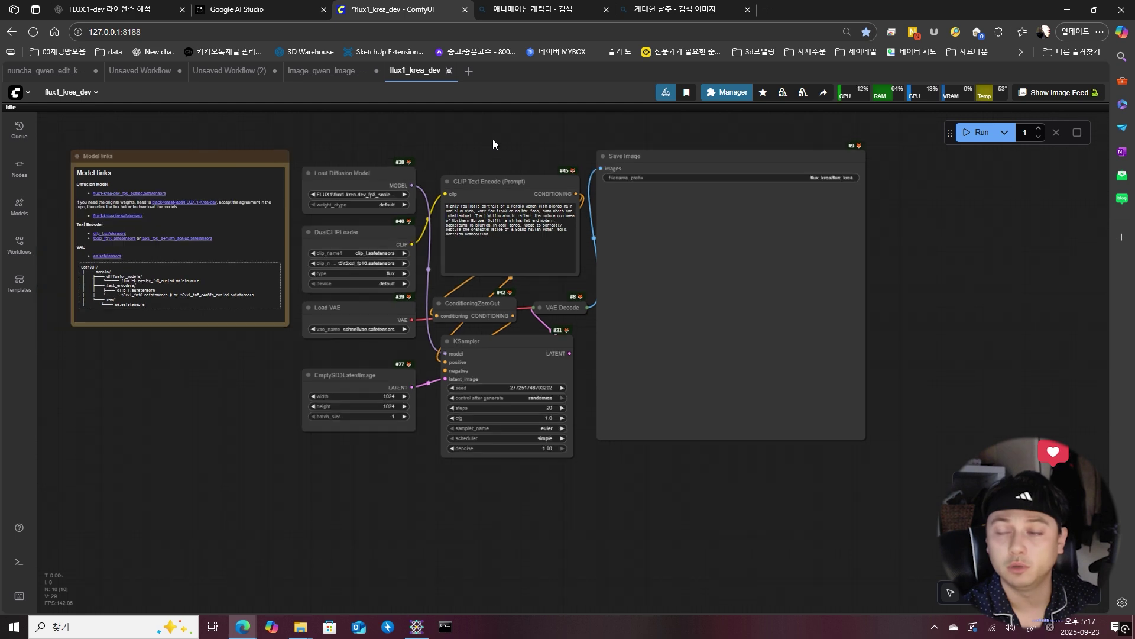
{"action": "scroll", "coordinate": [623, 197], "scroll_direction": "down", "scroll_amount": 1}
{"action": "left_click_drag", "start_coordinate": [755, 146], "coordinate": [373, 485]}
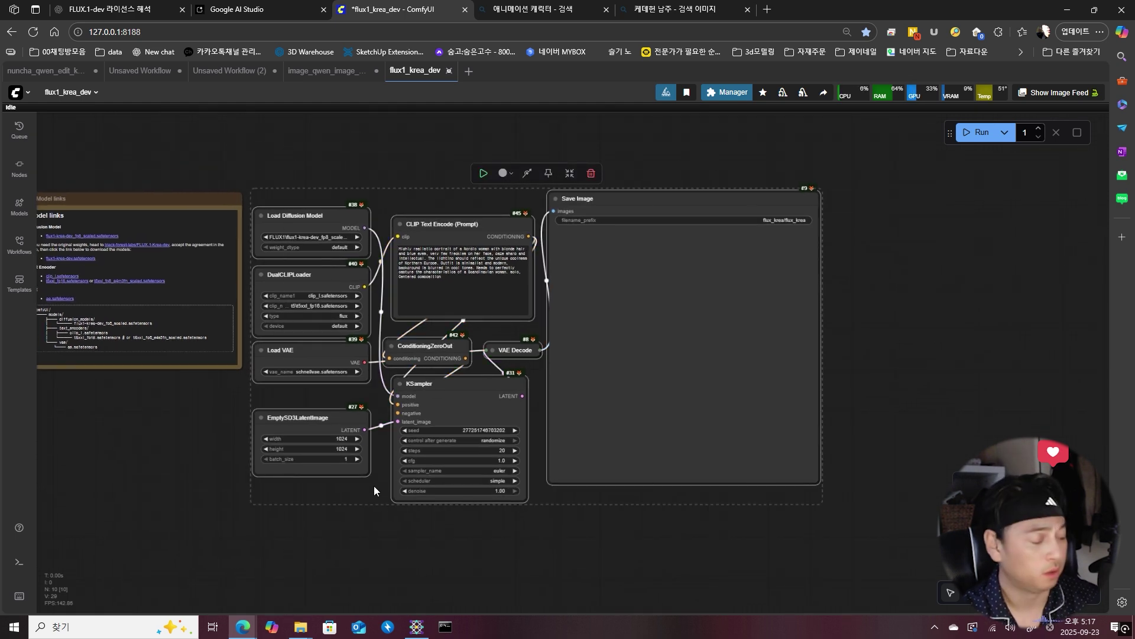
{"action": "left_click", "coordinate": [311, 141]}
{"action": "left_click", "coordinate": [322, 73]}
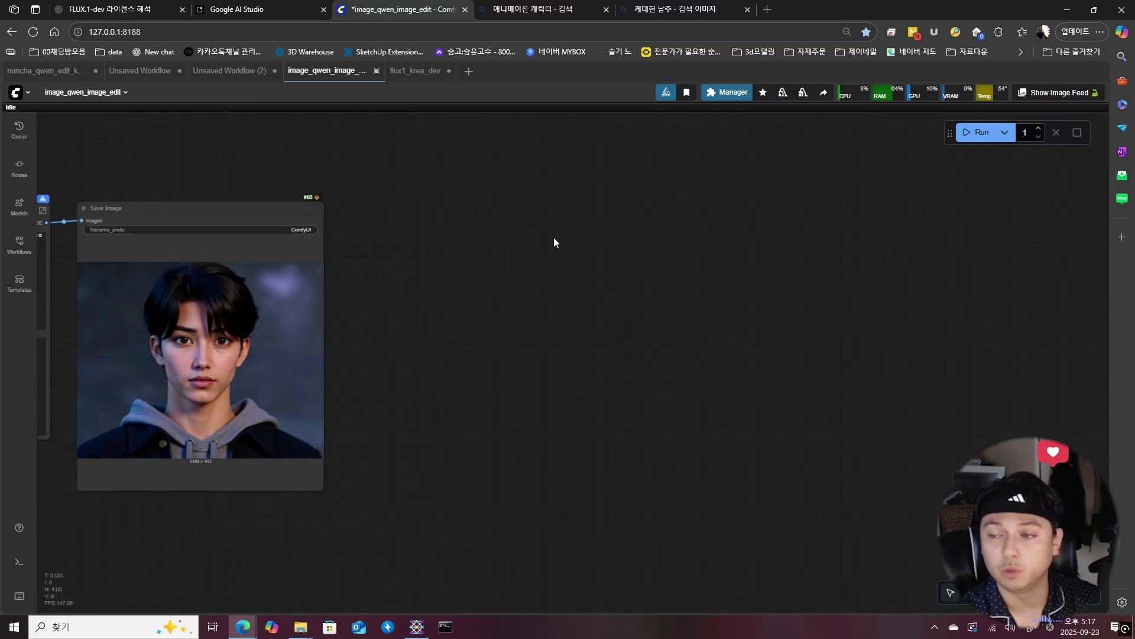
{"action": "key", "text": "ctrl+v"}
{"action": "left_click_drag", "start_coordinate": [594, 243], "coordinate": [472, 219]}
{"action": "left_click", "coordinate": [390, 236]}
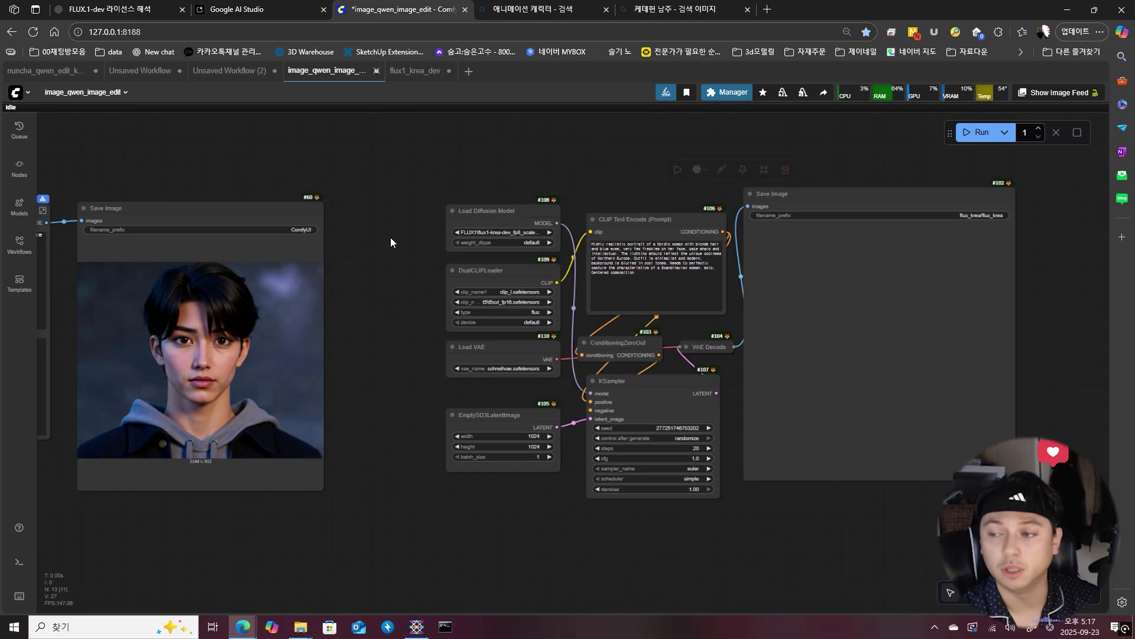
Step: Examine the pasted Krea nodes, from the model, CLIP and VAE loaders through the prompt and ConditioningZeroOut to the KSampler
{"action": "scroll", "coordinate": [473, 266], "scroll_direction": "left", "scroll_amount": 3}
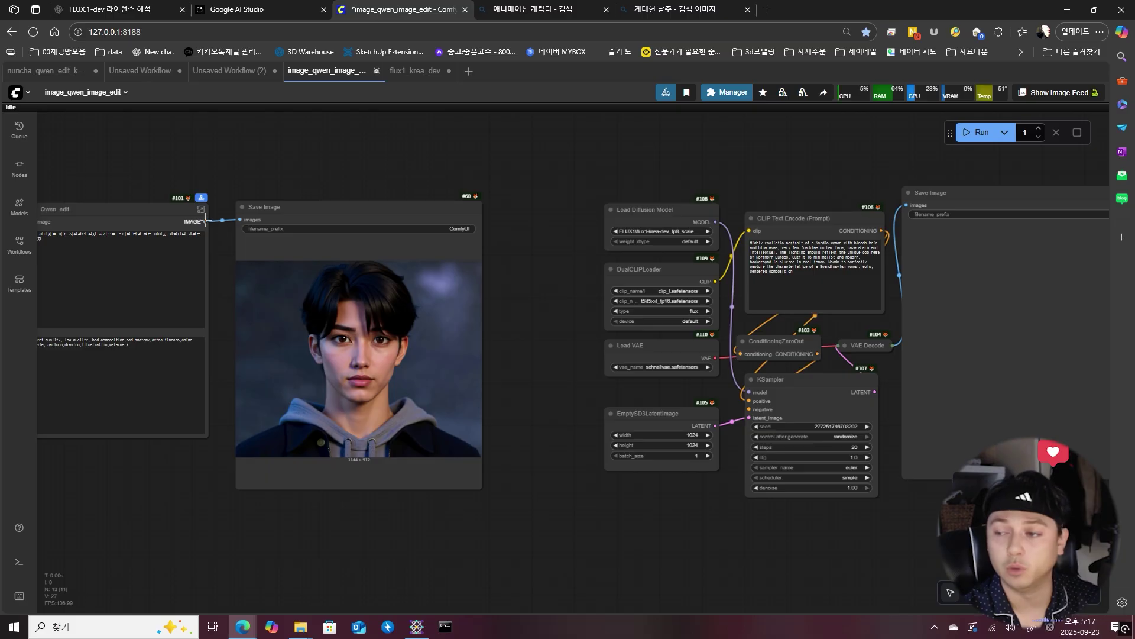
{"action": "scroll", "coordinate": [620, 227], "scroll_direction": "right", "scroll_amount": 3}
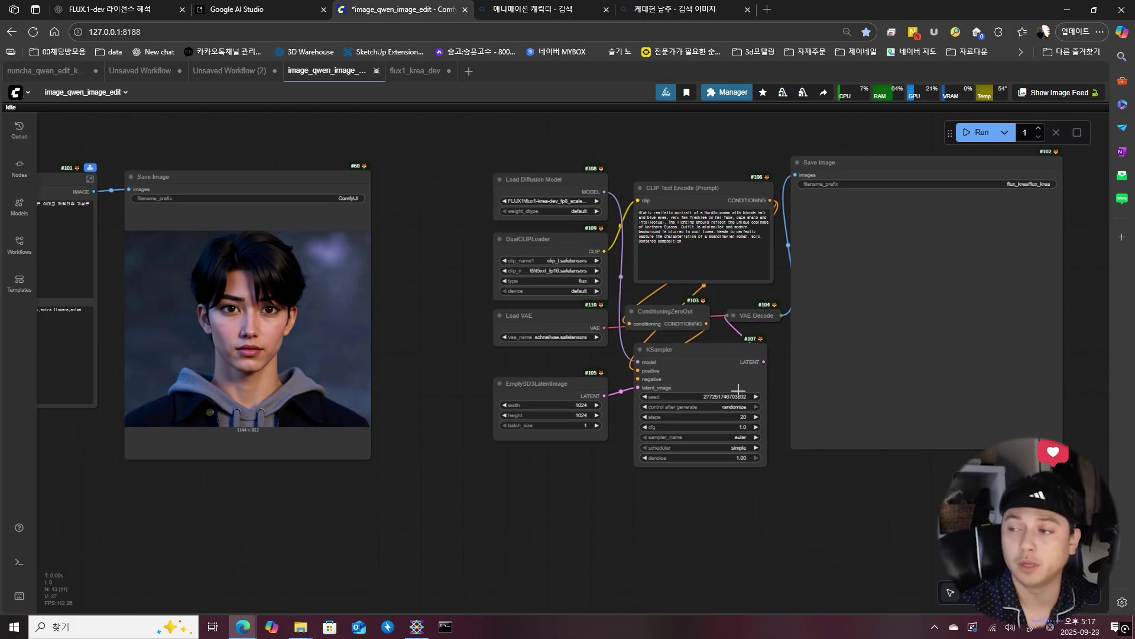
{"action": "scroll", "coordinate": [972, 327], "scroll_direction": "up", "scroll_amount": 4}
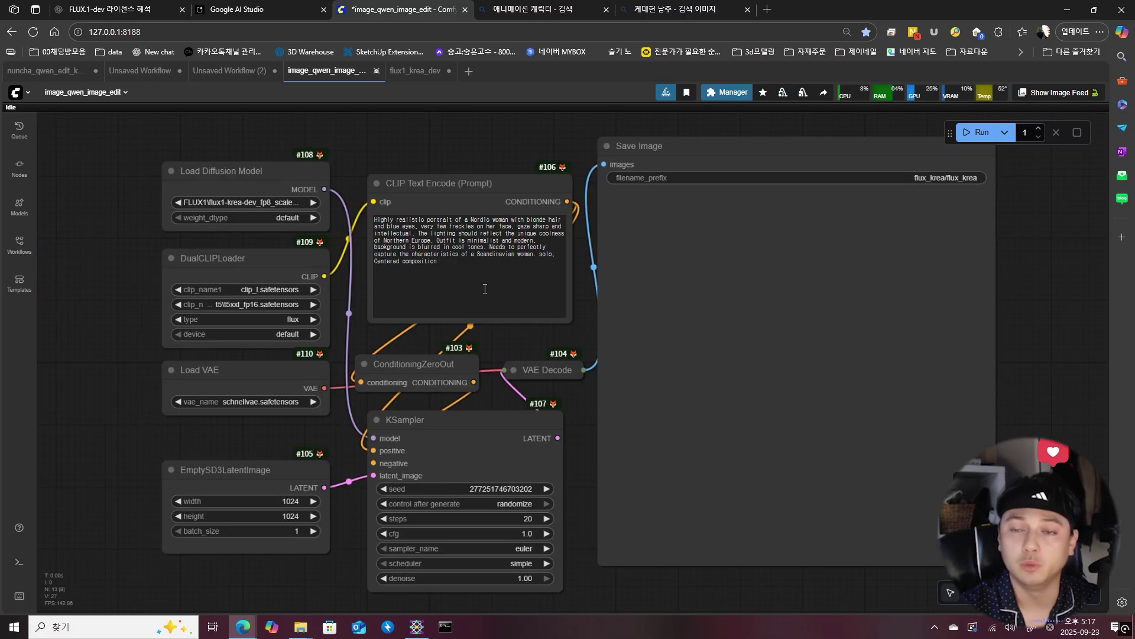
{"action": "left_click", "coordinate": [279, 177]}
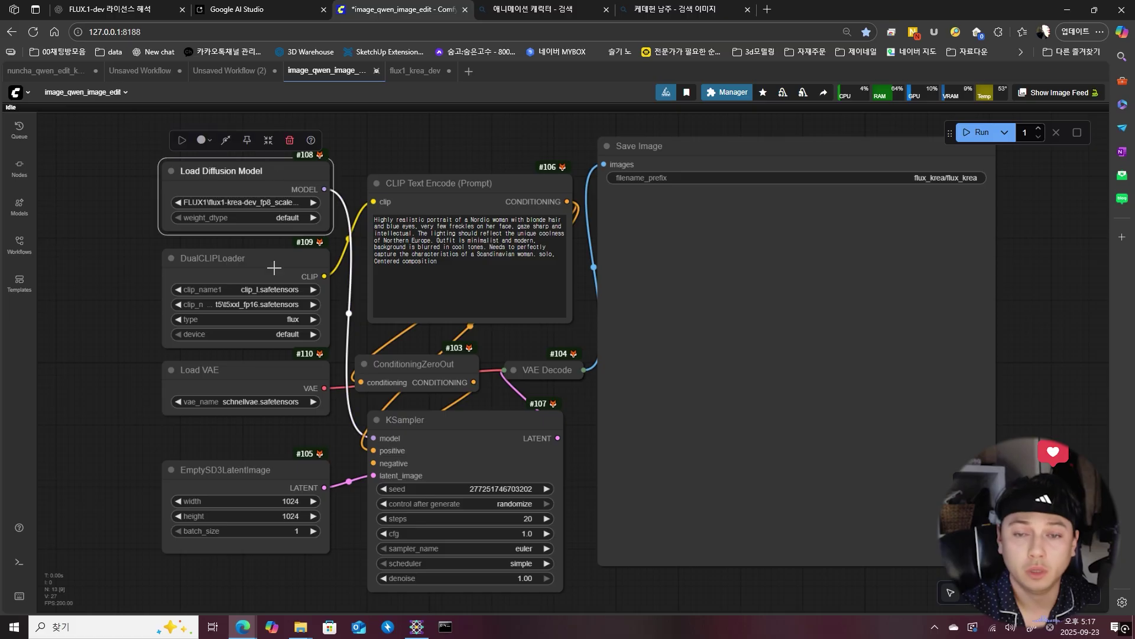
{"action": "left_click", "coordinate": [273, 269]}
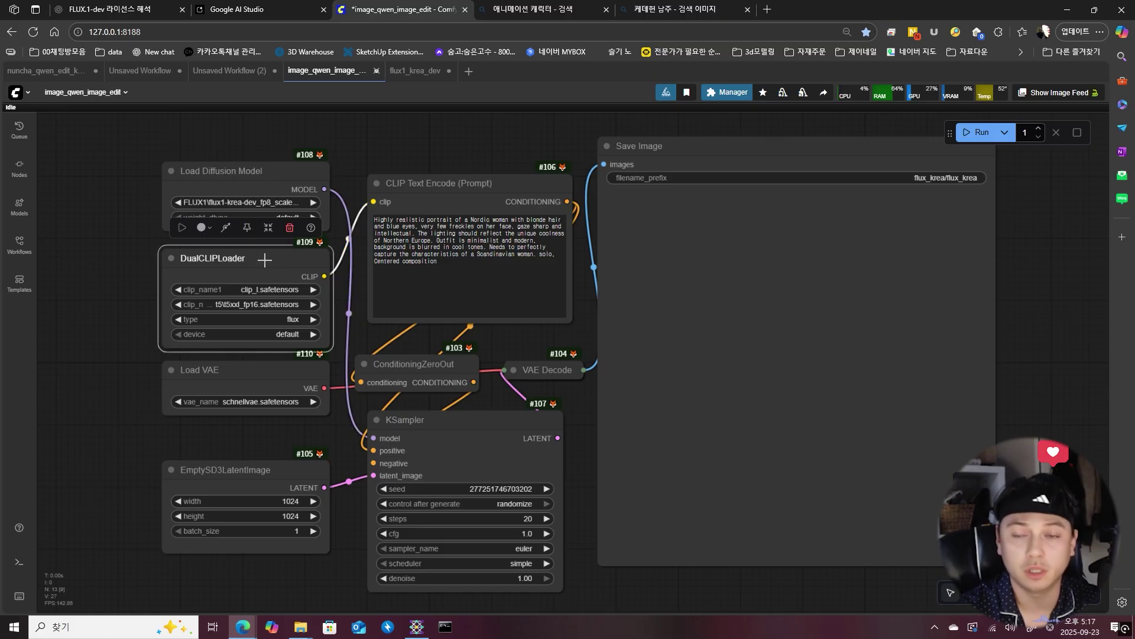
{"action": "left_click", "coordinate": [266, 373]}
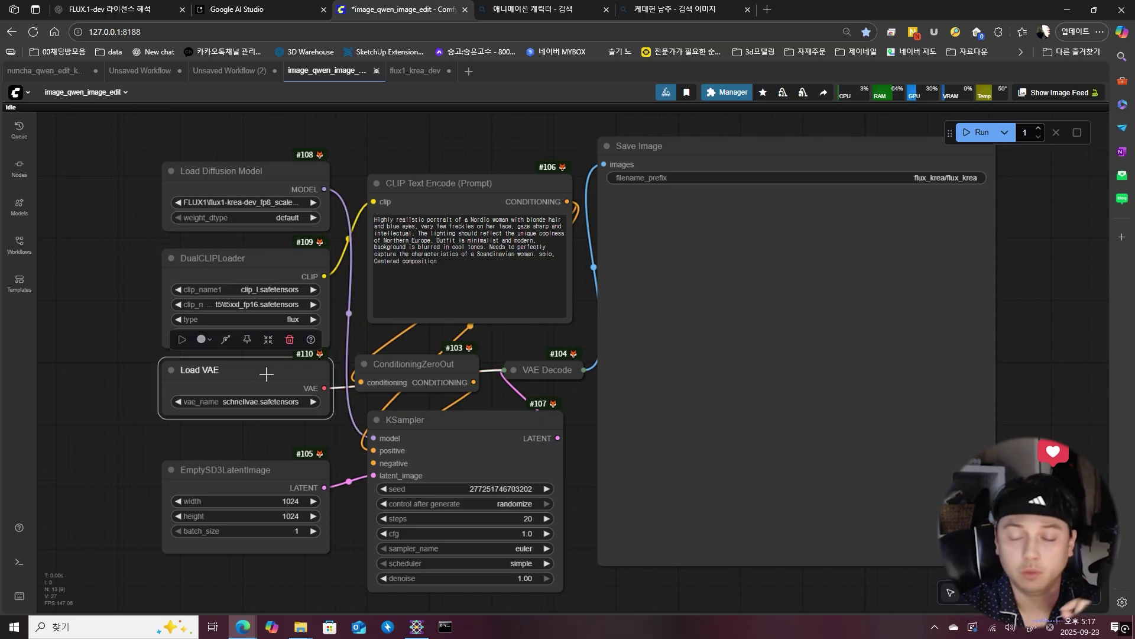
{"action": "left_click", "coordinate": [300, 262]}
{"action": "left_click", "coordinate": [453, 185]}
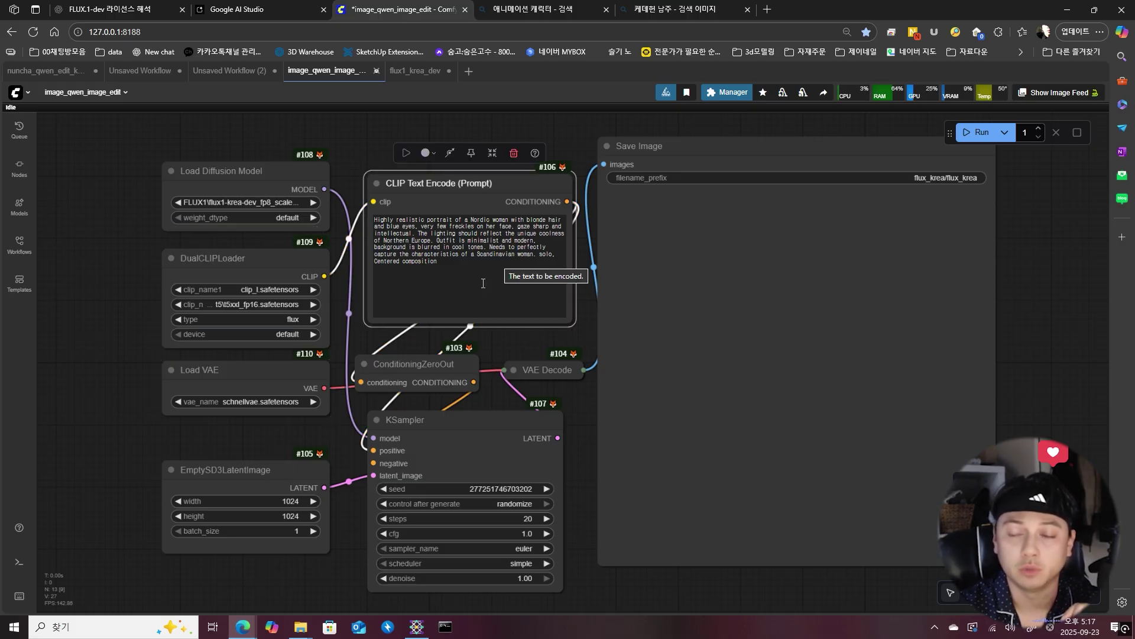
{"action": "left_click", "coordinate": [415, 379]}
{"action": "left_click", "coordinate": [462, 433]}
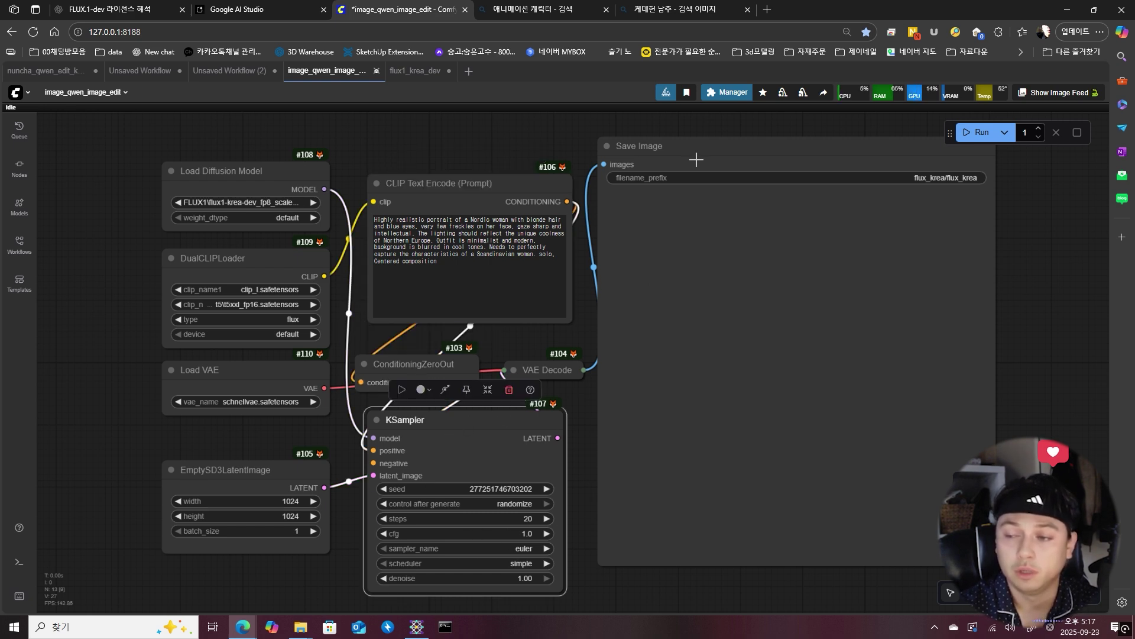
Step: Move the flux_krea Save Image node farther from VAE Decode and check the VAE Decode, Load VAE and EmptySD3LatentImage connections
{"action": "left_click_drag", "start_coordinate": [696, 160], "coordinate": [828, 186]}
{"action": "left_click", "coordinate": [545, 375]}
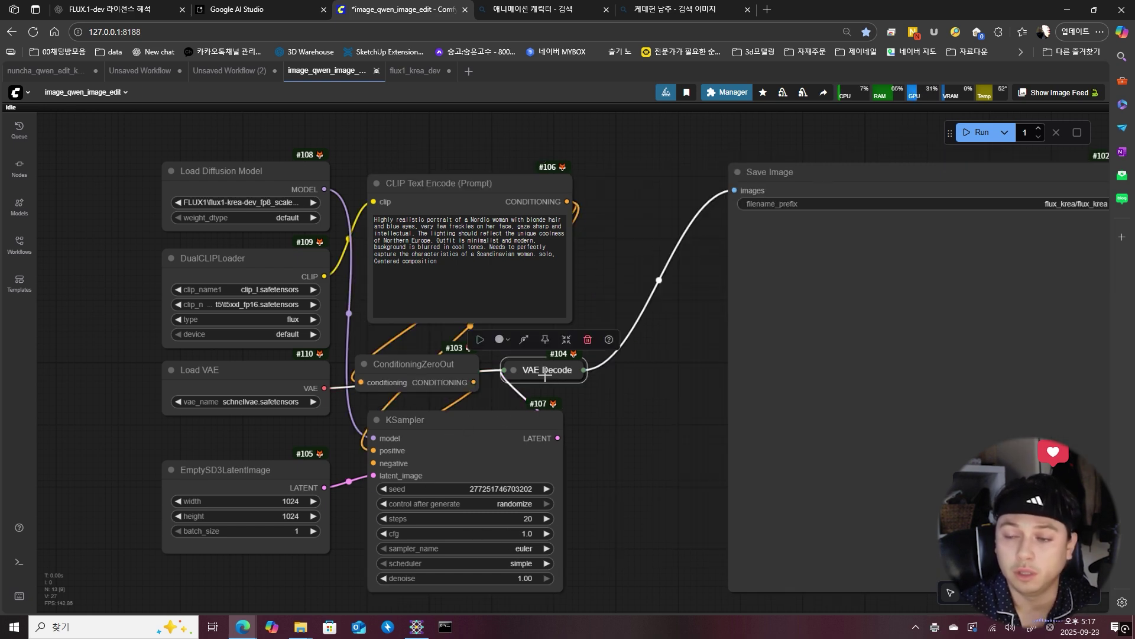
{"action": "left_click", "coordinate": [255, 373]}
{"action": "left_click", "coordinate": [549, 365]}
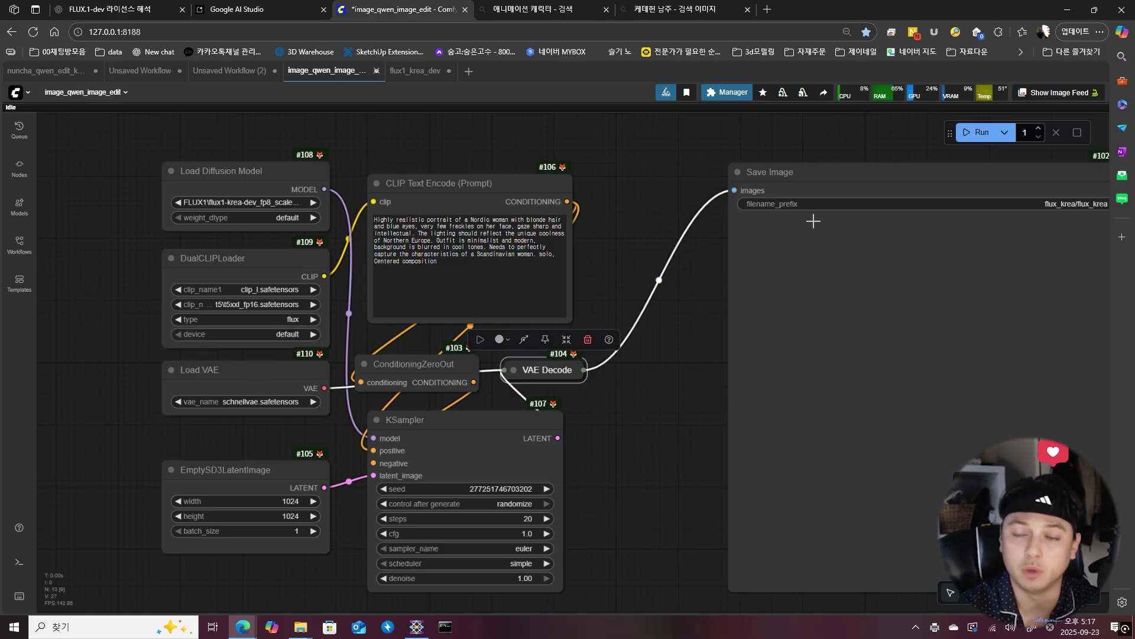
{"action": "left_click", "coordinate": [255, 476]}
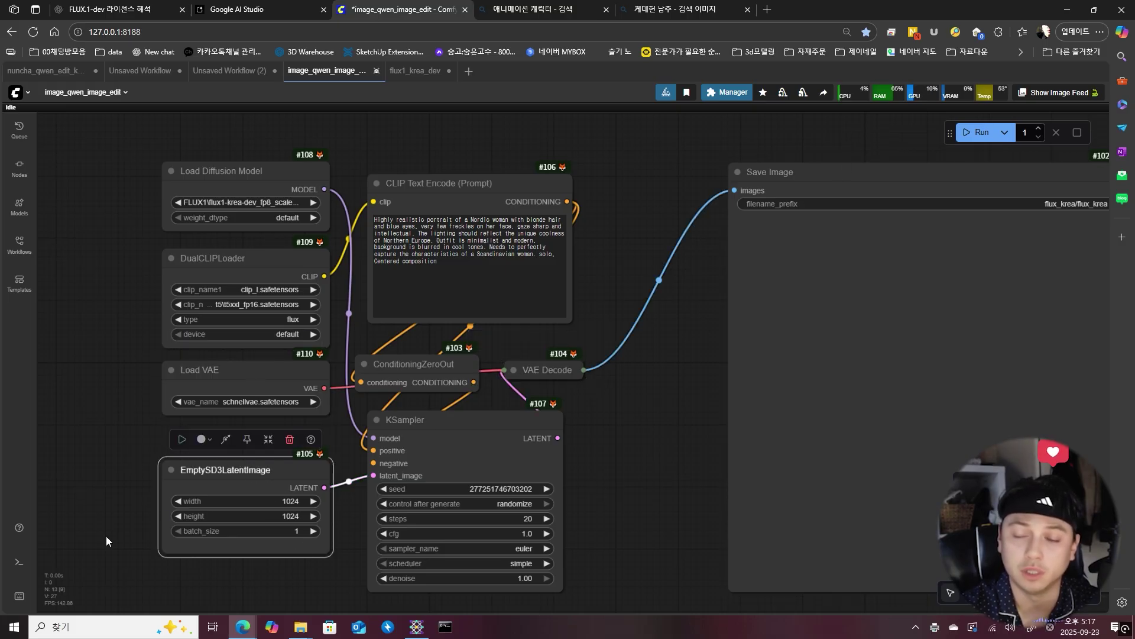
{"action": "left_click", "coordinate": [585, 542]}
Step: Delete the EmptySD3LatentImage node from the pasted Krea nodes
{"action": "scroll", "coordinate": [657, 439], "scroll_direction": "down", "scroll_amount": 3}
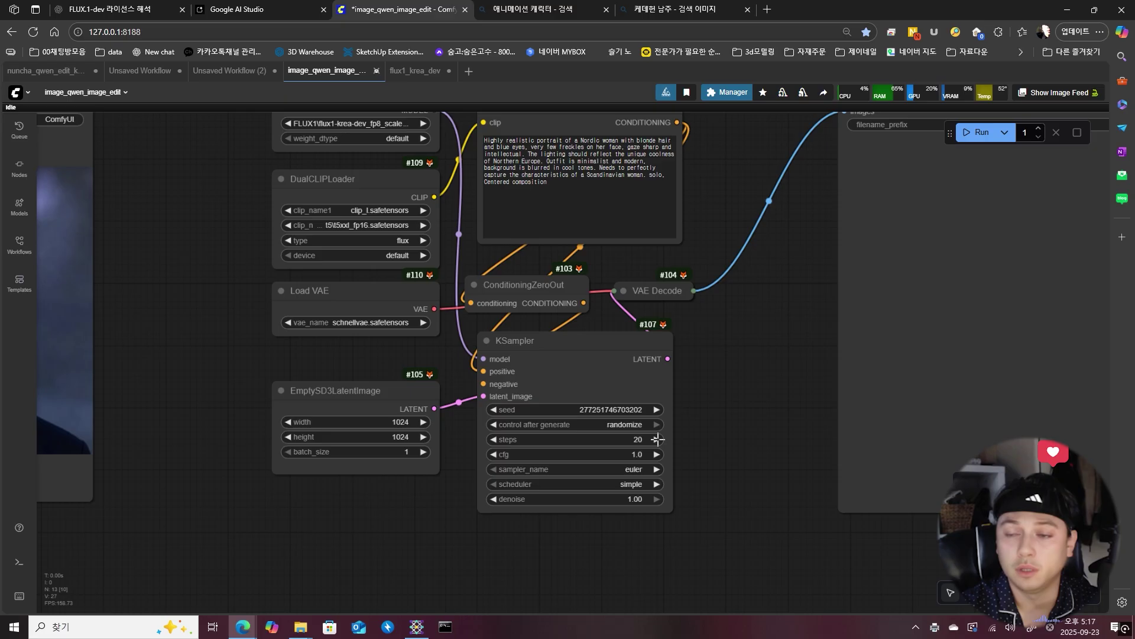
{"action": "left_click", "coordinate": [384, 396]}
{"action": "scroll", "coordinate": [235, 134], "scroll_direction": "left", "scroll_amount": 6}
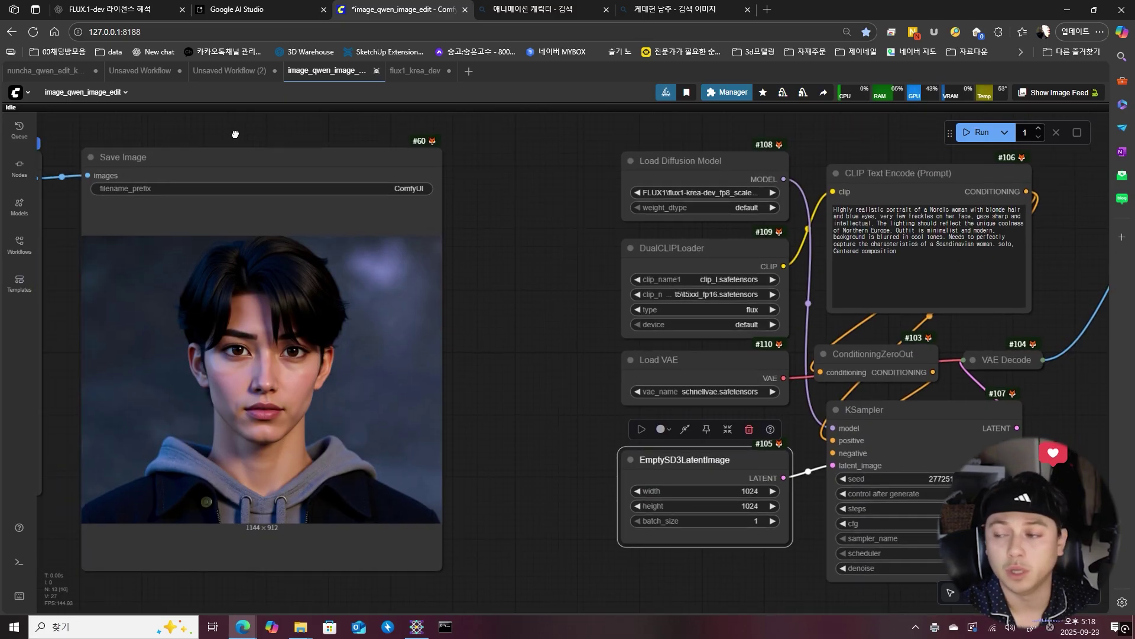
{"action": "scroll", "coordinate": [290, 207], "scroll_direction": "left", "scroll_amount": 4}
{"action": "scroll", "coordinate": [290, 207], "scroll_direction": "right", "scroll_amount": 3}
{"action": "key", "text": "Delete"}
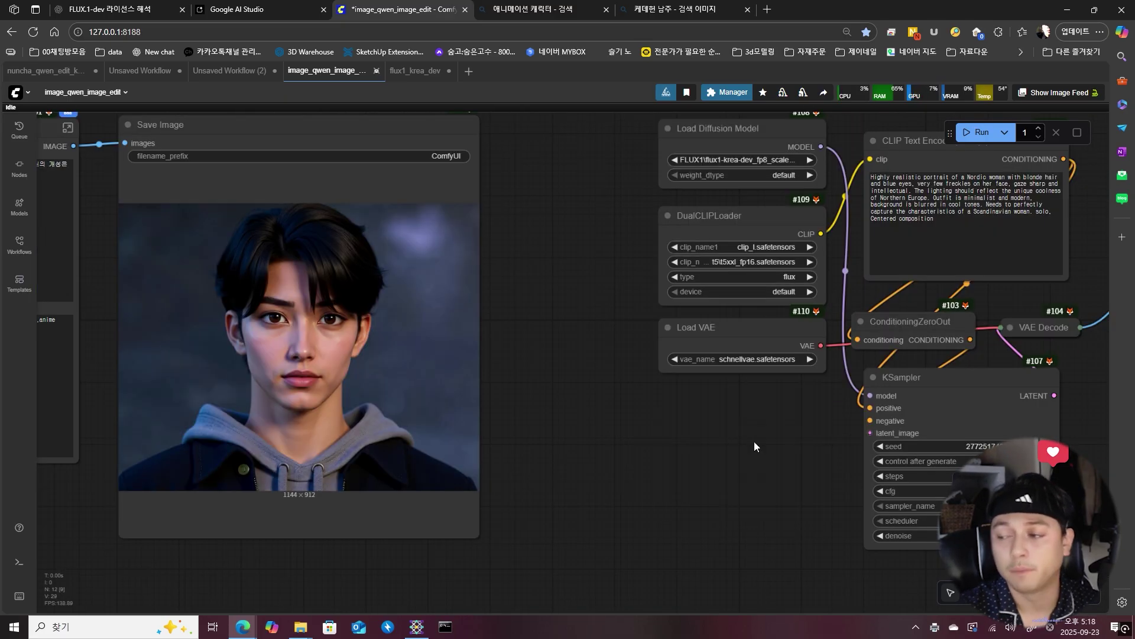
Step: Add a VAE Encode node fed by the Qwen_edit node's IMAGE output, below the Krea Load VAE node
{"action": "scroll", "coordinate": [704, 445], "scroll_direction": "up", "scroll_amount": 1}
{"action": "scroll", "coordinate": [766, 441], "scroll_direction": "left", "scroll_amount": 2}
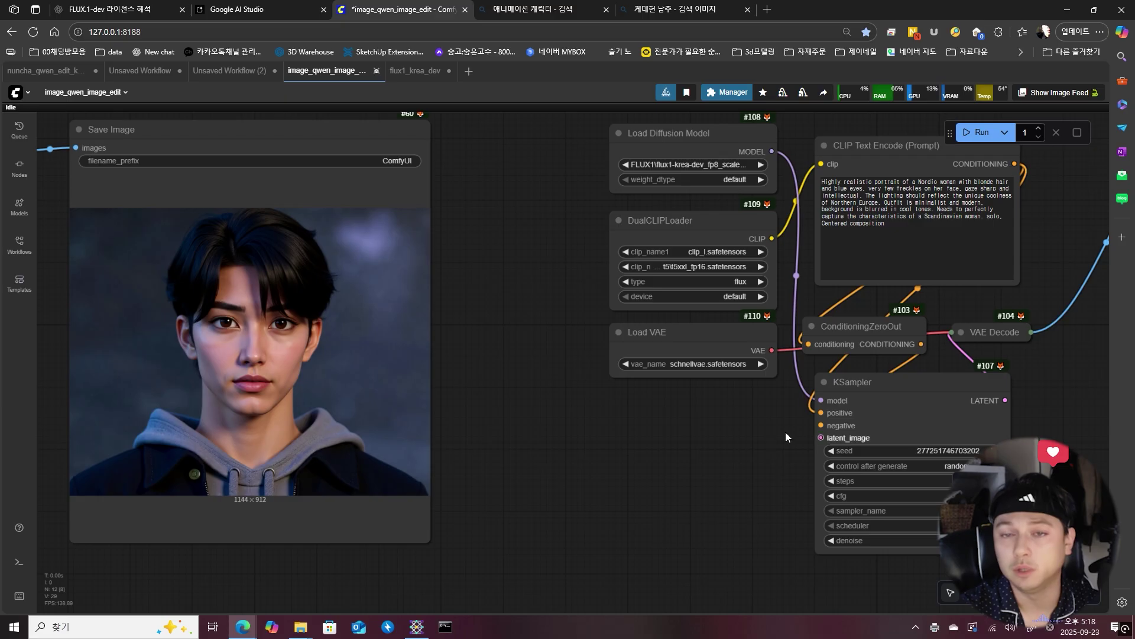
{"action": "scroll", "coordinate": [785, 432], "scroll_direction": "left", "scroll_amount": 4}
{"action": "scroll", "coordinate": [222, 135], "scroll_direction": "down", "scroll_amount": 2}
{"action": "left_click_drag", "start_coordinate": [200, 190], "coordinate": [857, 429]}
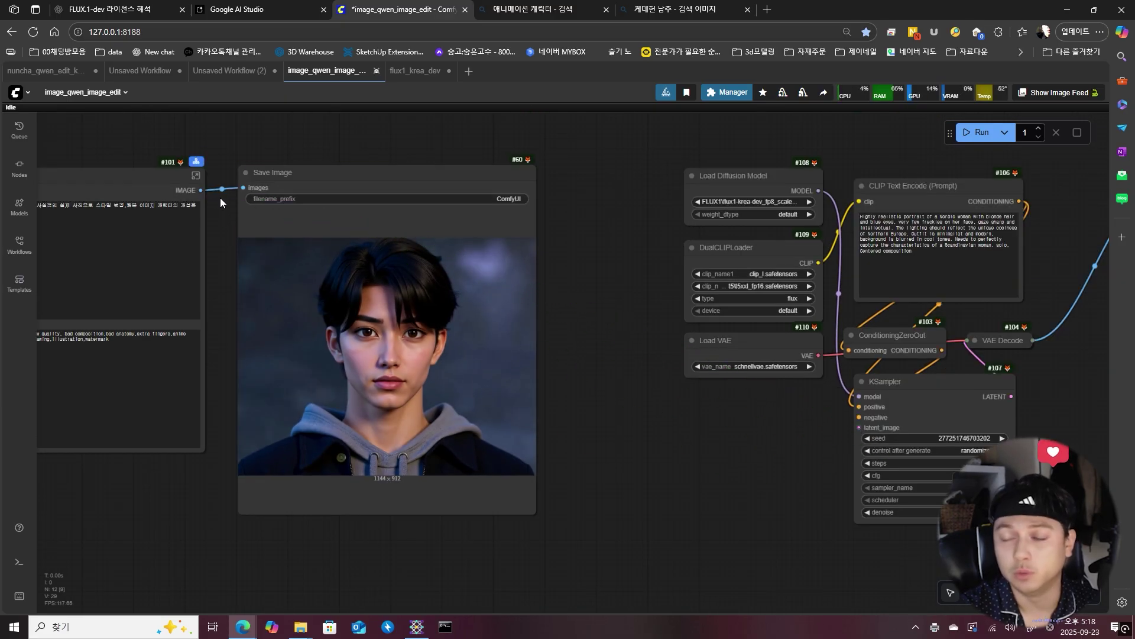
{"action": "left_click_drag", "start_coordinate": [201, 190], "coordinate": [697, 438]}
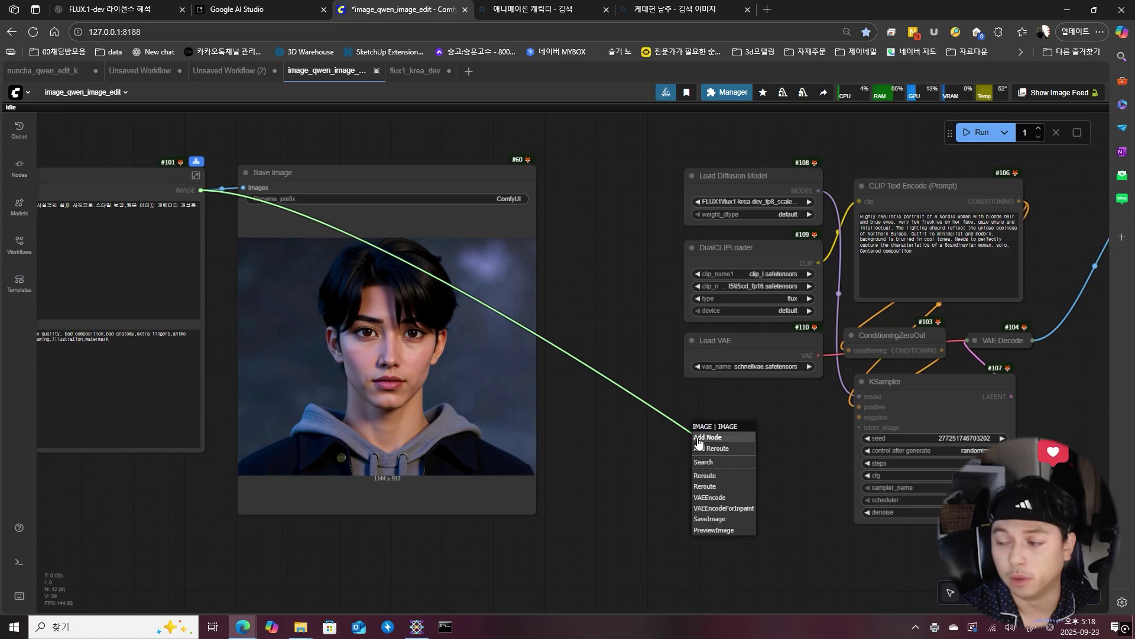
{"action": "left_click", "coordinate": [742, 498]}
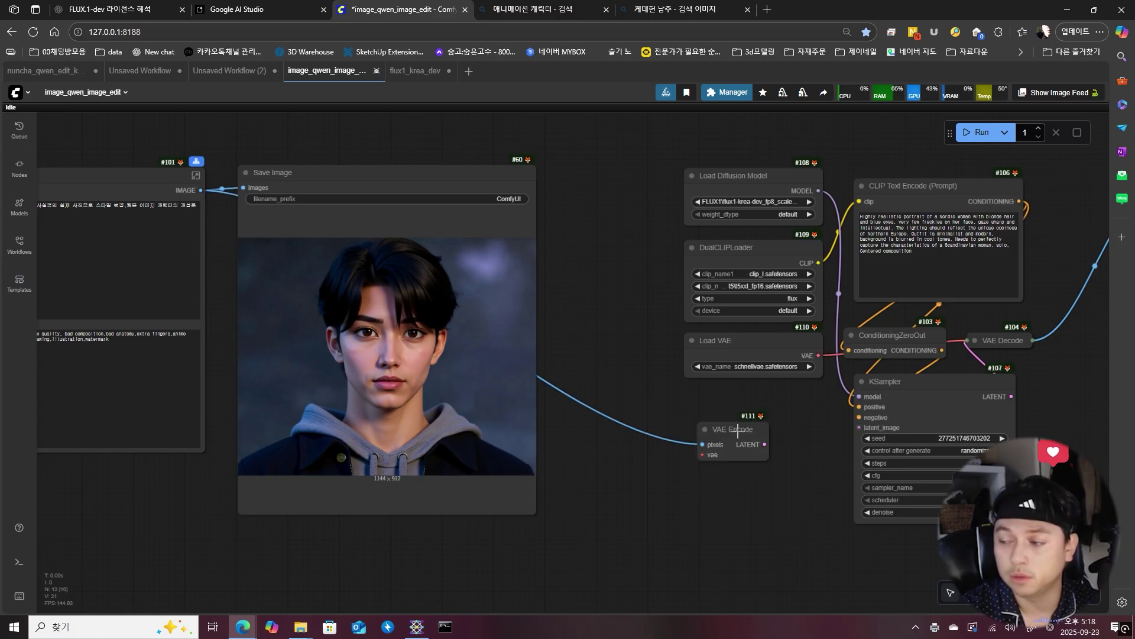
Step: Place VAE Encode beside the KSampler, link its LATENT output to latent_image, and connect Load VAE to its vae input
{"action": "left_click_drag", "start_coordinate": [739, 432], "coordinate": [807, 442]}
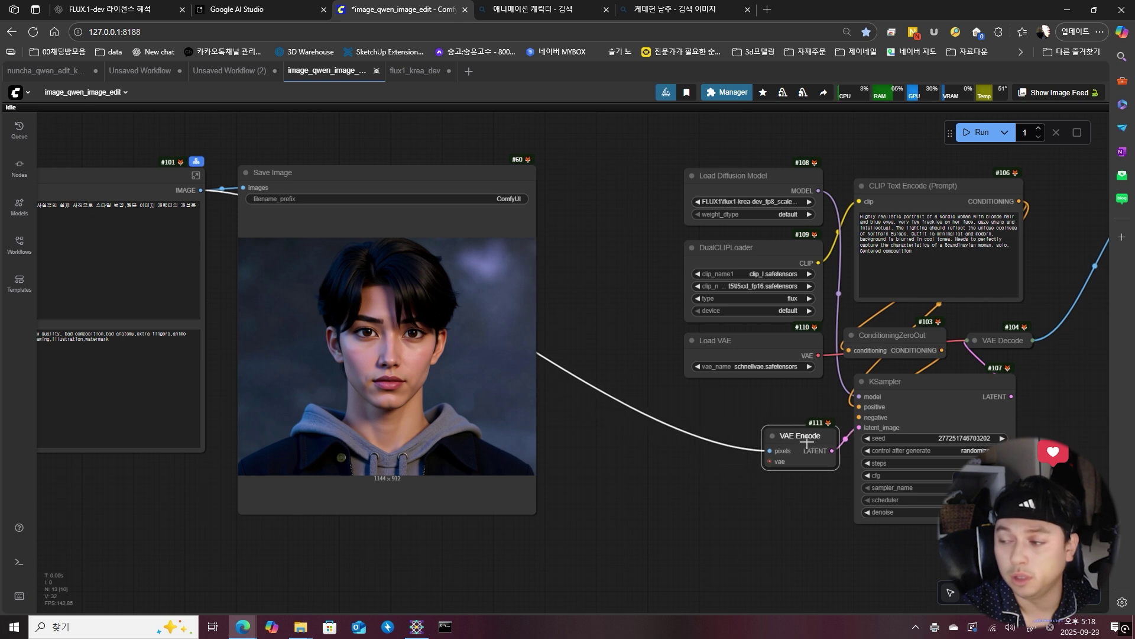
{"action": "scroll", "coordinate": [758, 483], "scroll_direction": "up", "scroll_amount": 5}
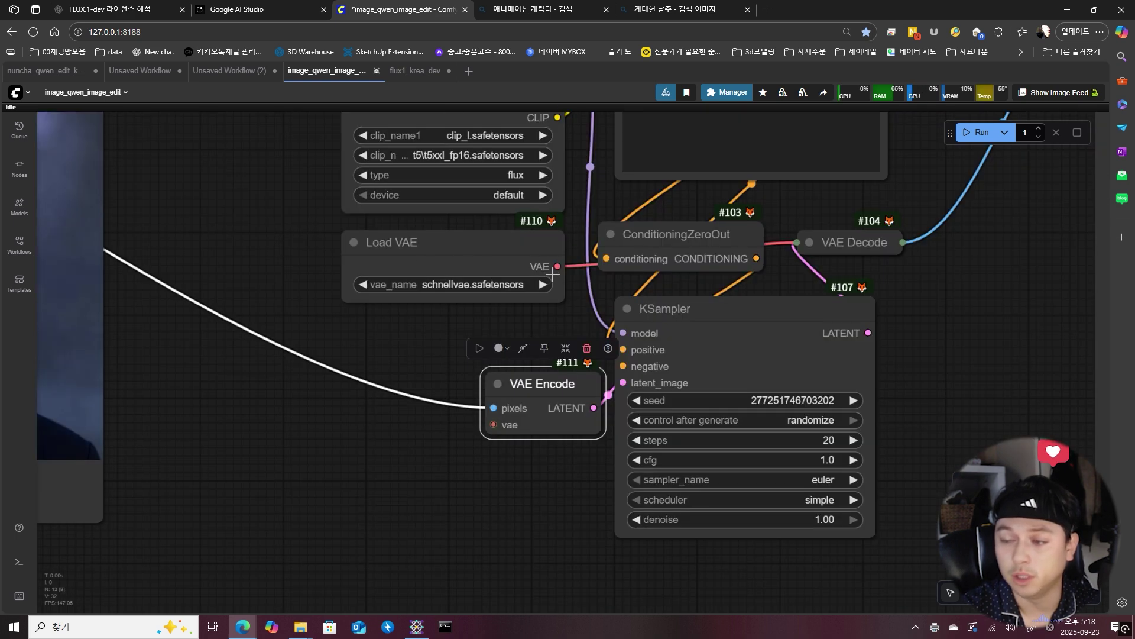
{"action": "left_click_drag", "start_coordinate": [557, 266], "coordinate": [531, 426]}
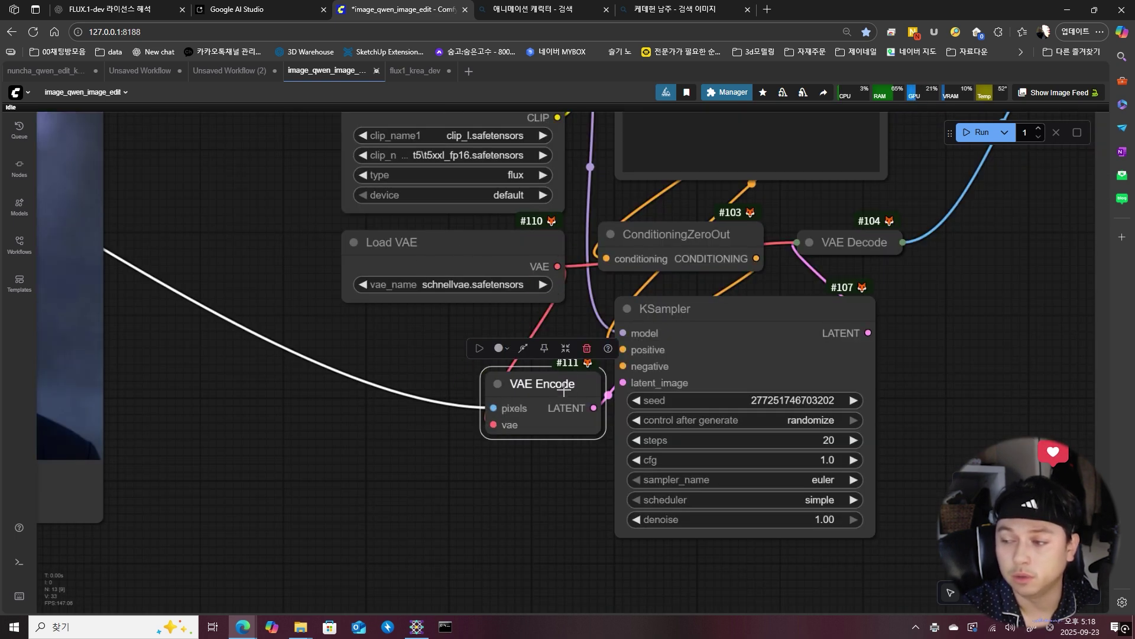
Step: Nudge the VAE Encode node slightly up and away from the KSampler, just below Load VAE
{"action": "left_click", "coordinate": [745, 320]}
{"action": "scroll", "coordinate": [807, 452], "scroll_direction": "down", "scroll_amount": 4}
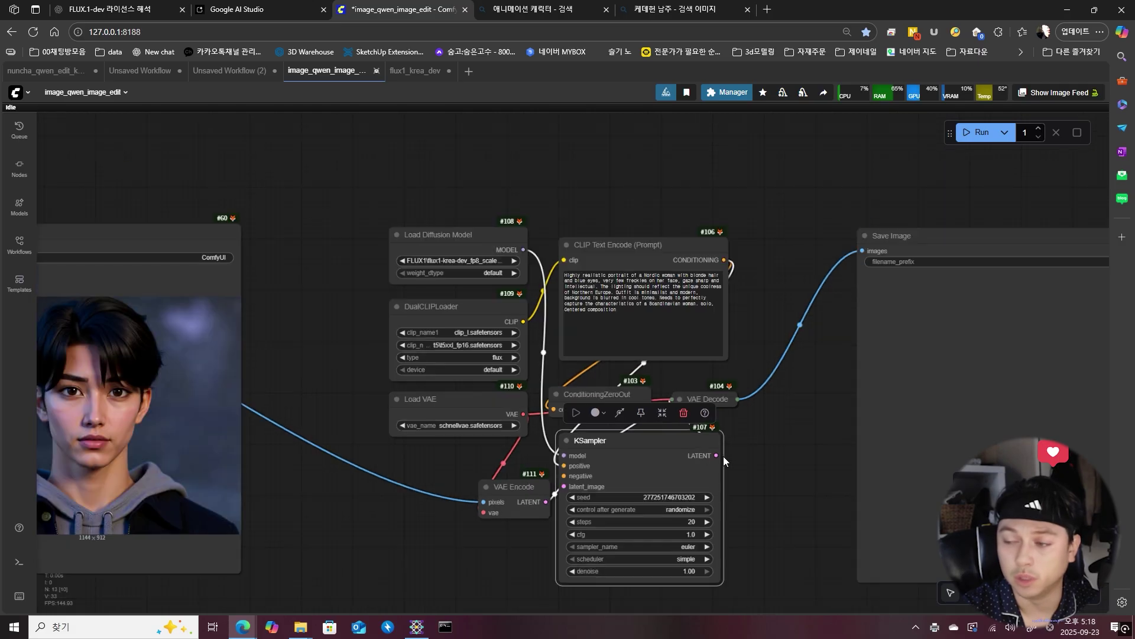
{"action": "left_click_drag", "start_coordinate": [510, 490], "coordinate": [485, 474]}
Step: Examine the VAE Encode connections around the KSampler and the image resolution shown in the Qwen result's Save Image node
{"action": "left_click_drag", "start_coordinate": [691, 474], "coordinate": [771, 403]}
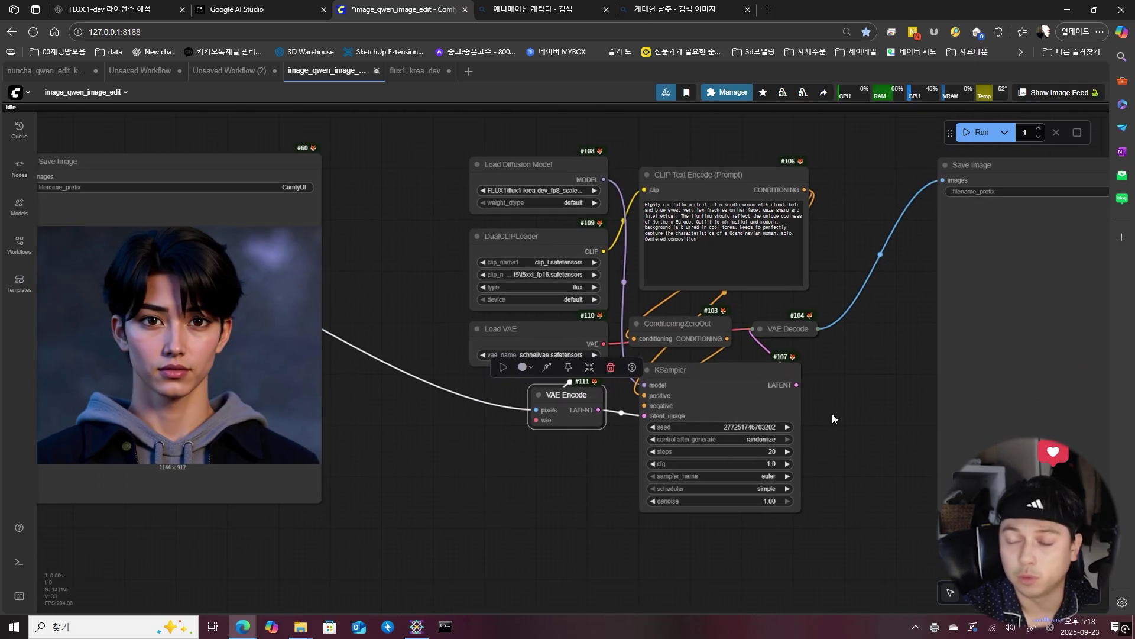
{"action": "left_click_drag", "start_coordinate": [436, 480], "coordinate": [670, 488]}
{"action": "left_click_drag", "start_coordinate": [798, 506], "coordinate": [473, 455]}
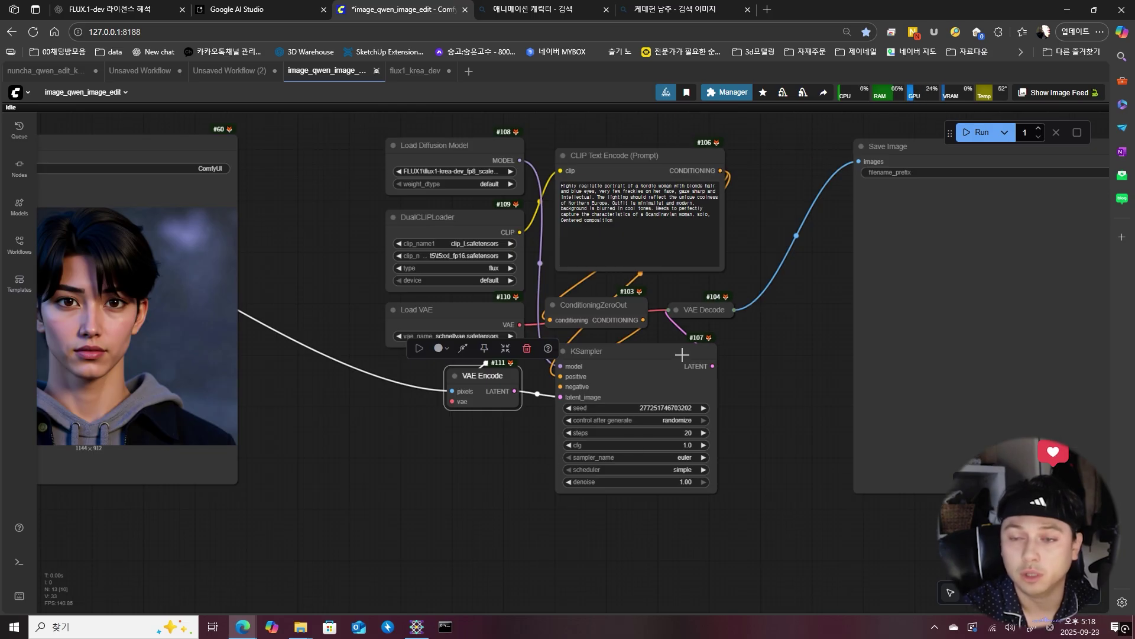
{"action": "left_click_drag", "start_coordinate": [138, 176], "coordinate": [492, 200]}
{"action": "scroll", "coordinate": [426, 476], "scroll_direction": "up", "scroll_amount": 8}
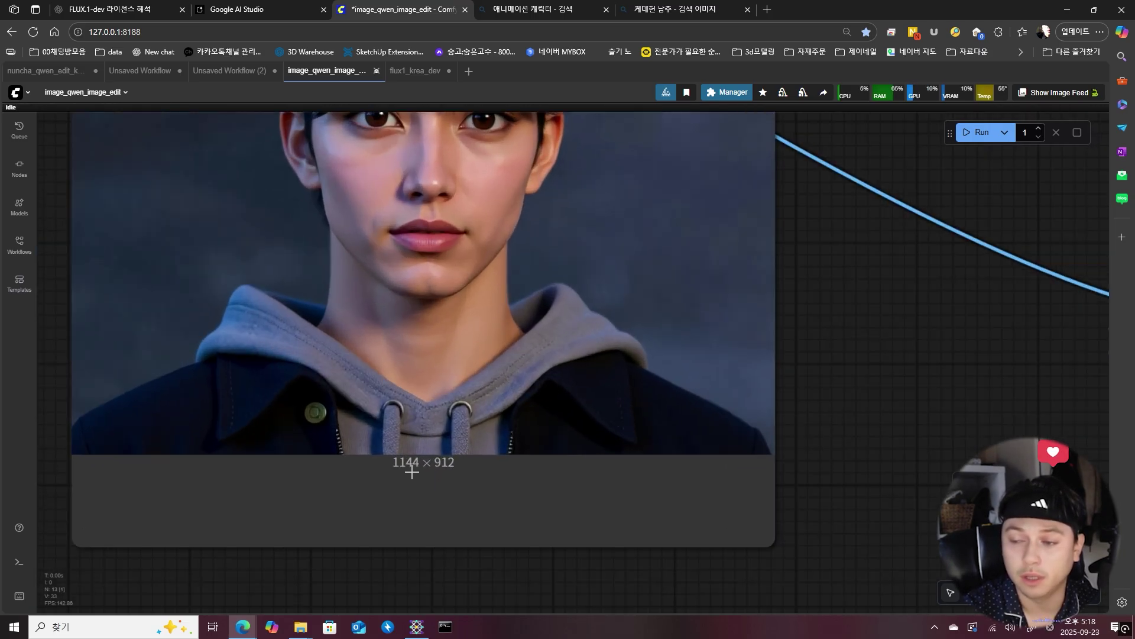
{"action": "scroll", "coordinate": [463, 417], "scroll_direction": "down", "scroll_amount": 5}
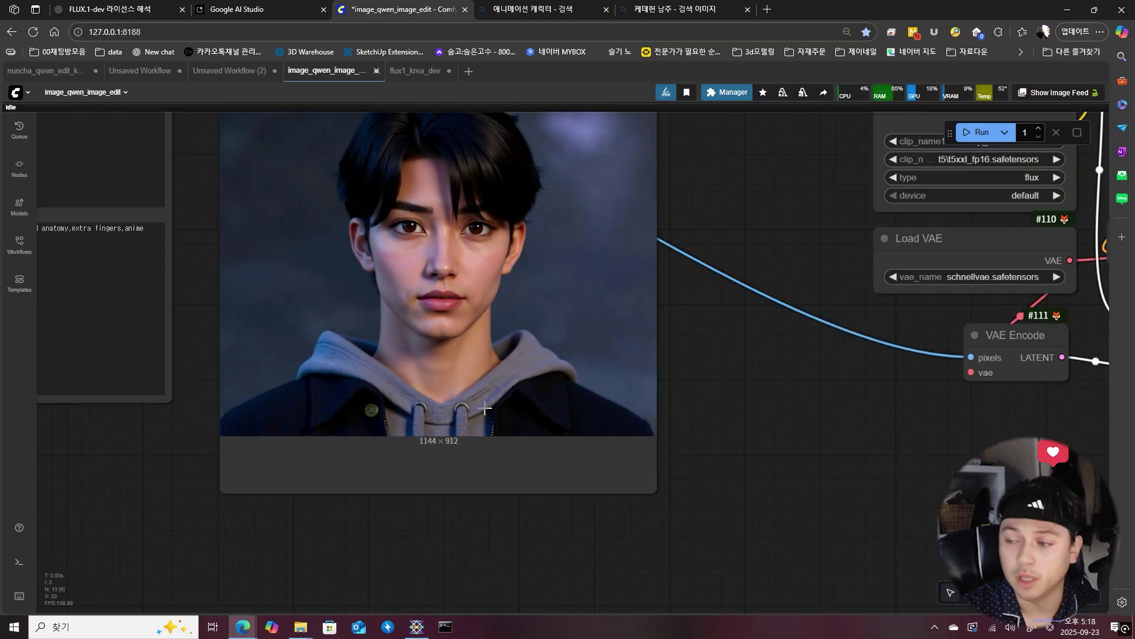
{"action": "left_click_drag", "start_coordinate": [785, 420], "coordinate": [437, 418]}
{"action": "scroll", "coordinate": [617, 408], "scroll_direction": "down", "scroll_amount": 10}
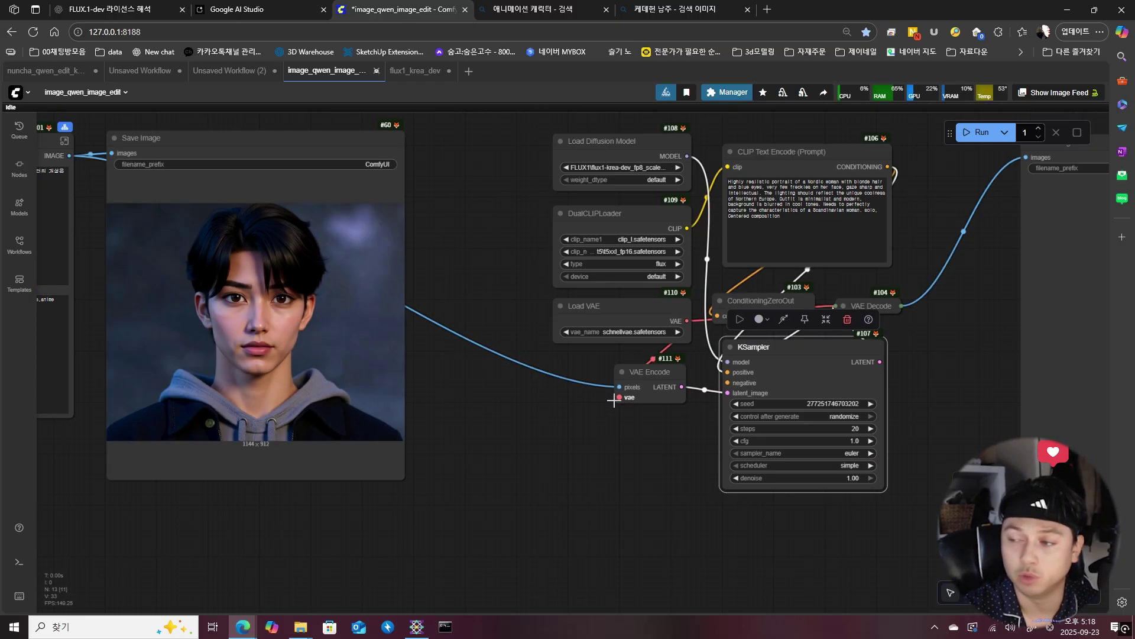
Step: Move all the Krea nodes together farther from the Qwen Save Image node to free space between them
{"action": "left_click_drag", "start_coordinate": [566, 438], "coordinate": [437, 394]}
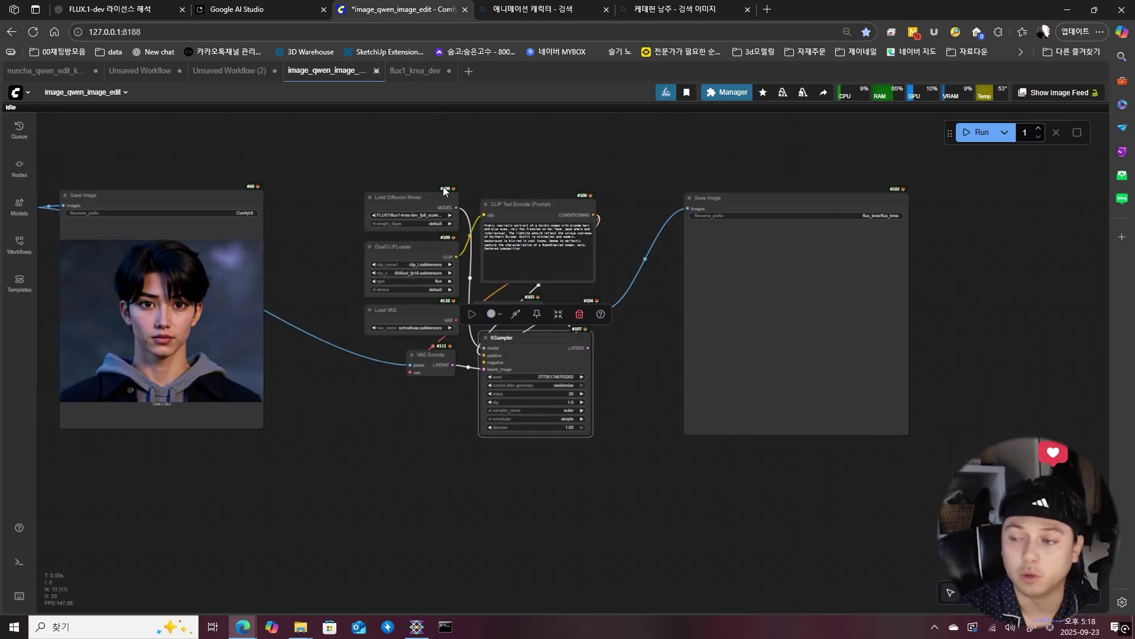
{"action": "left_click_drag", "start_coordinate": [405, 189], "coordinate": [716, 406]}
{"action": "left_click_drag", "start_coordinate": [549, 348], "coordinate": [713, 349]}
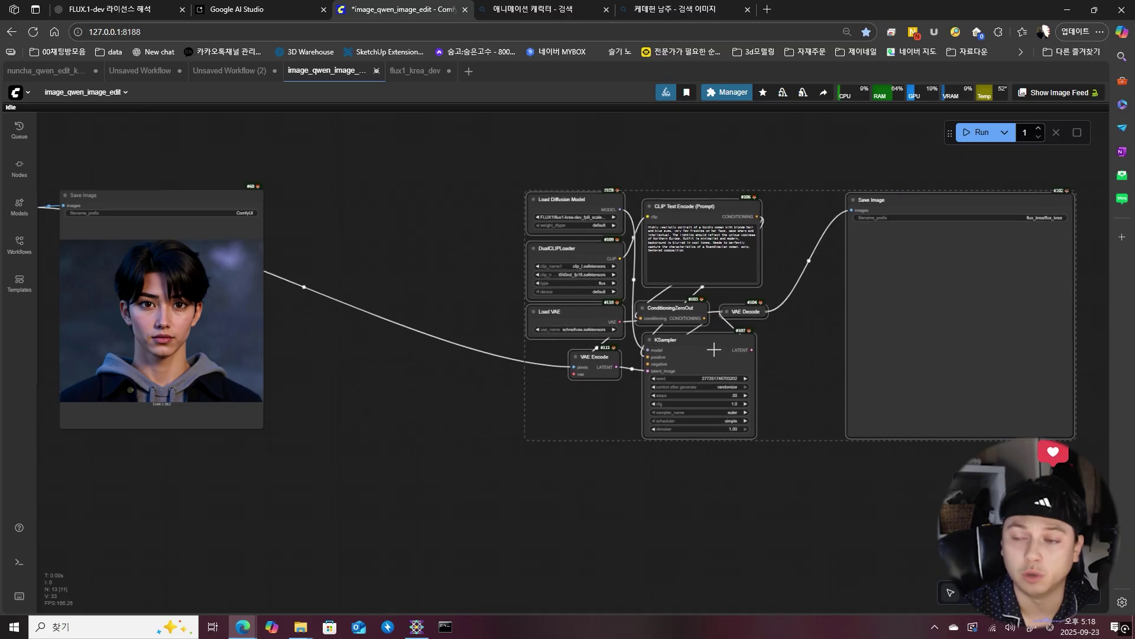
Step: Search the nodes for "upscale" and add an Upscale Image (using Model) node in the empty space below the Qwen-to-VAE Encode link
{"action": "double_click", "coordinate": [420, 448]}
{"action": "type", "text": "upscale"}
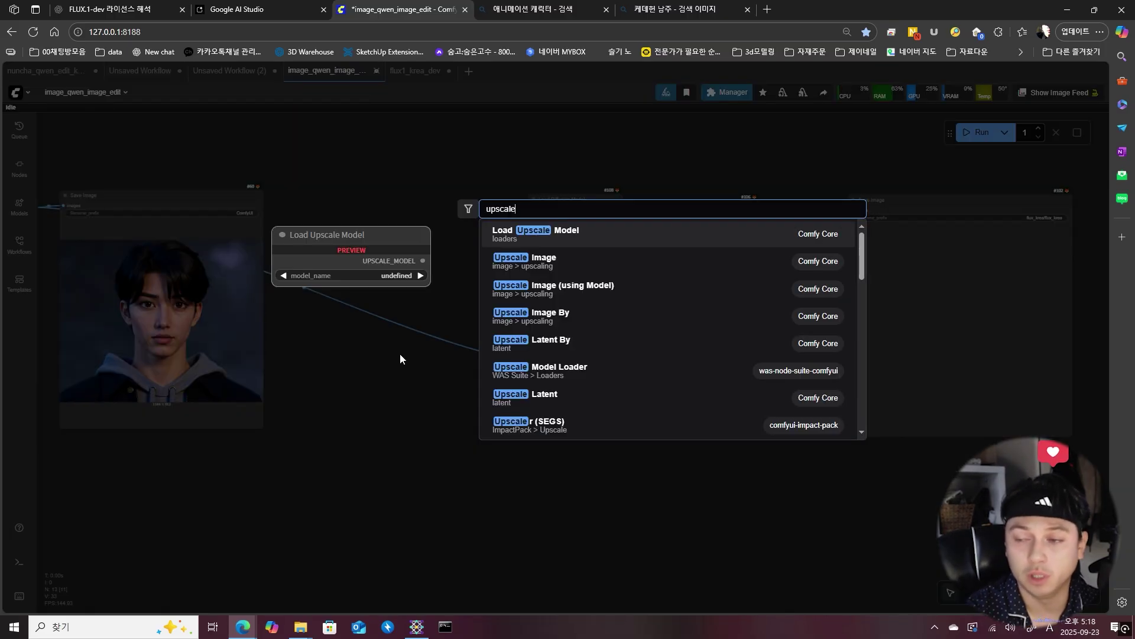
{"action": "key", "text": "Escape"}
{"action": "double_click", "coordinate": [421, 434]}
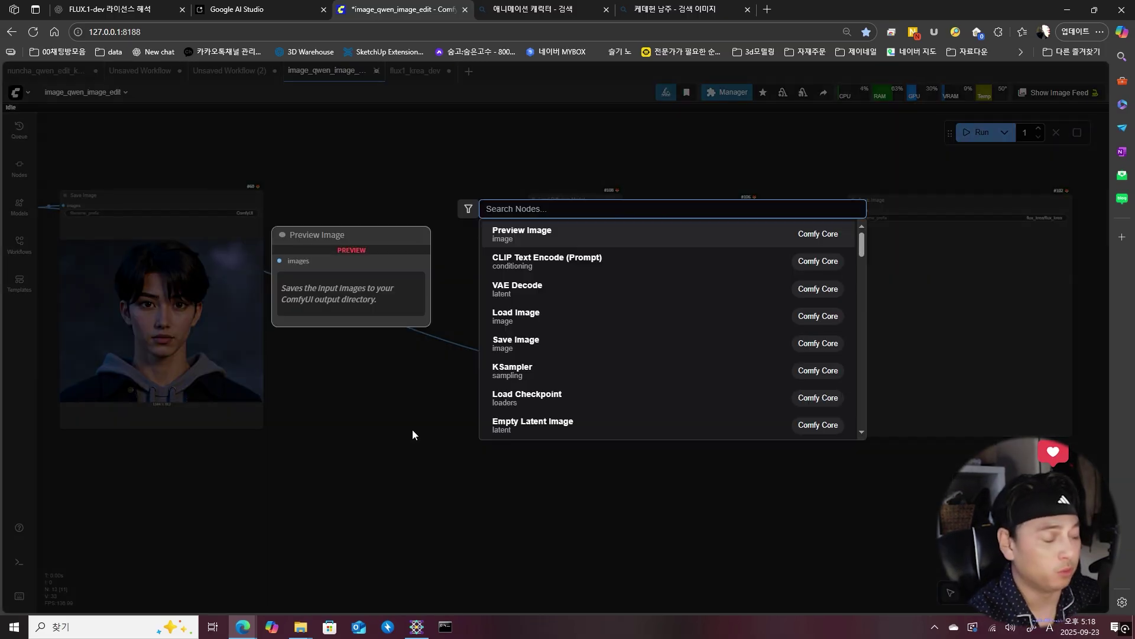
{"action": "type", "text": "upscal"}
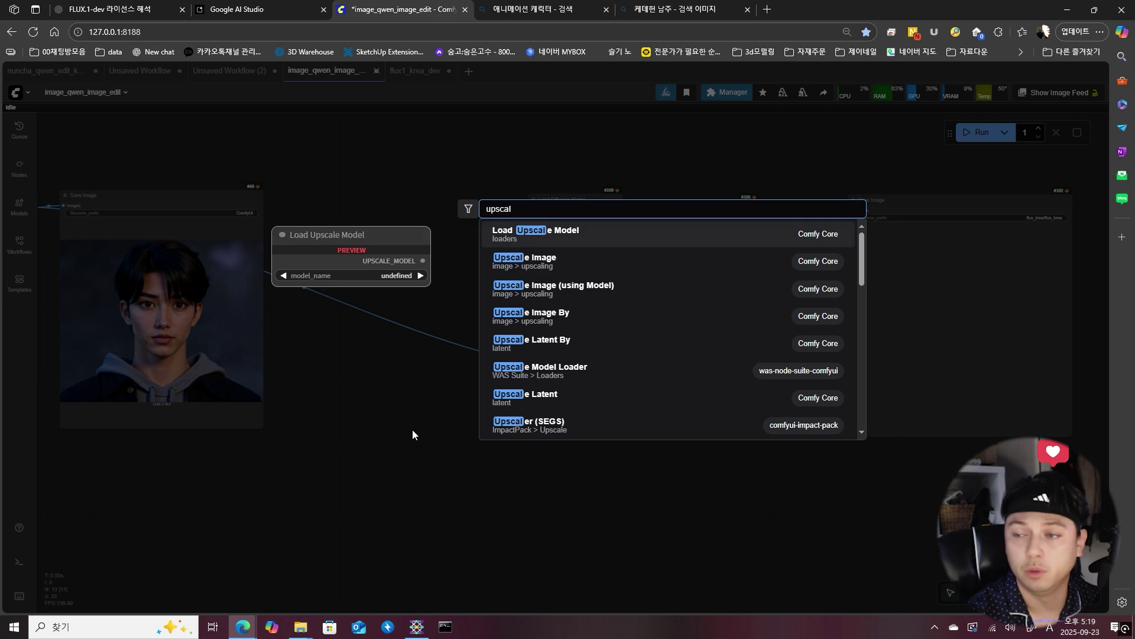
{"action": "type", "text": "e"}
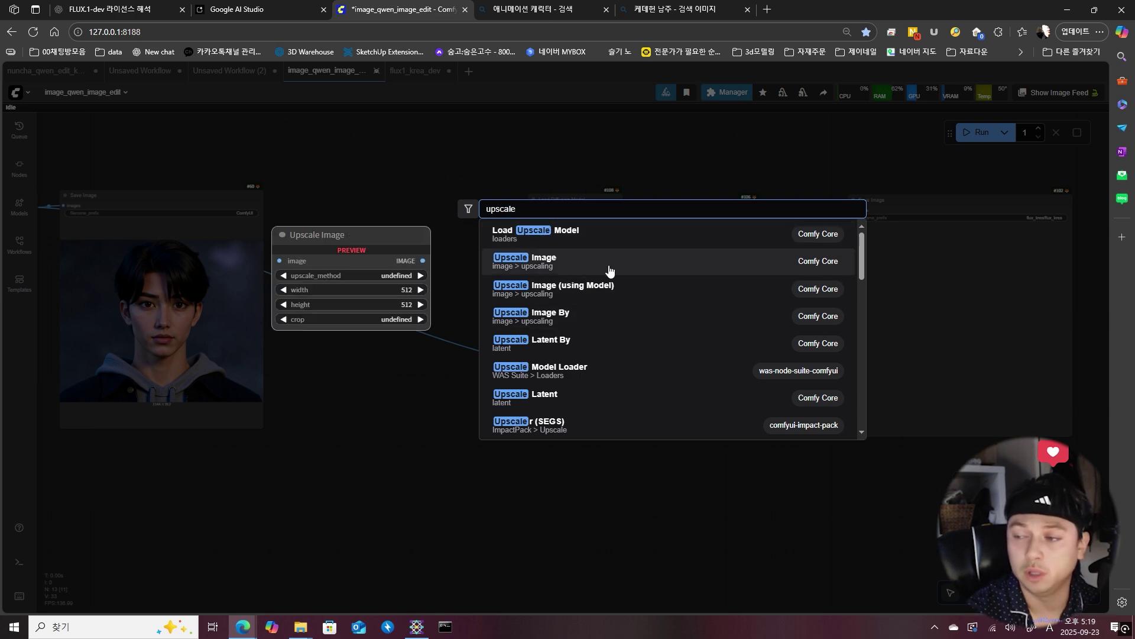
{"action": "left_click", "coordinate": [600, 290]}
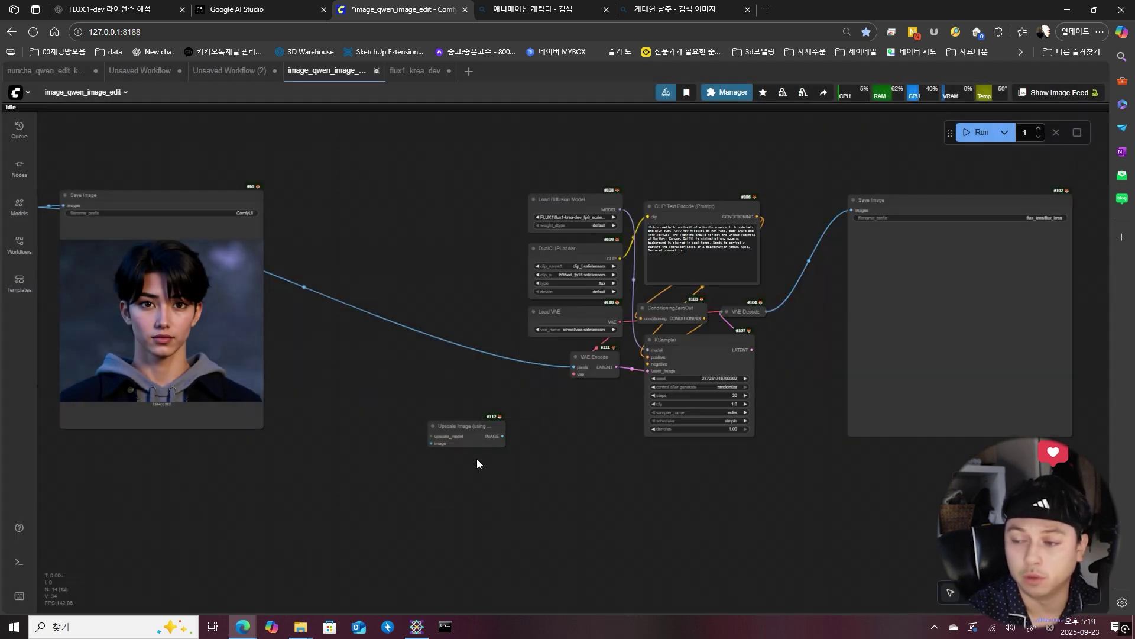
Step: Add a Load Upscale Model node linked to the upscale_model input and set its model to 4xRealWebPhoto_v4_dat2.pth
{"action": "scroll", "coordinate": [477, 459], "scroll_direction": "up", "scroll_amount": 5}
{"action": "left_click_drag", "start_coordinate": [460, 410], "coordinate": [402, 323]}
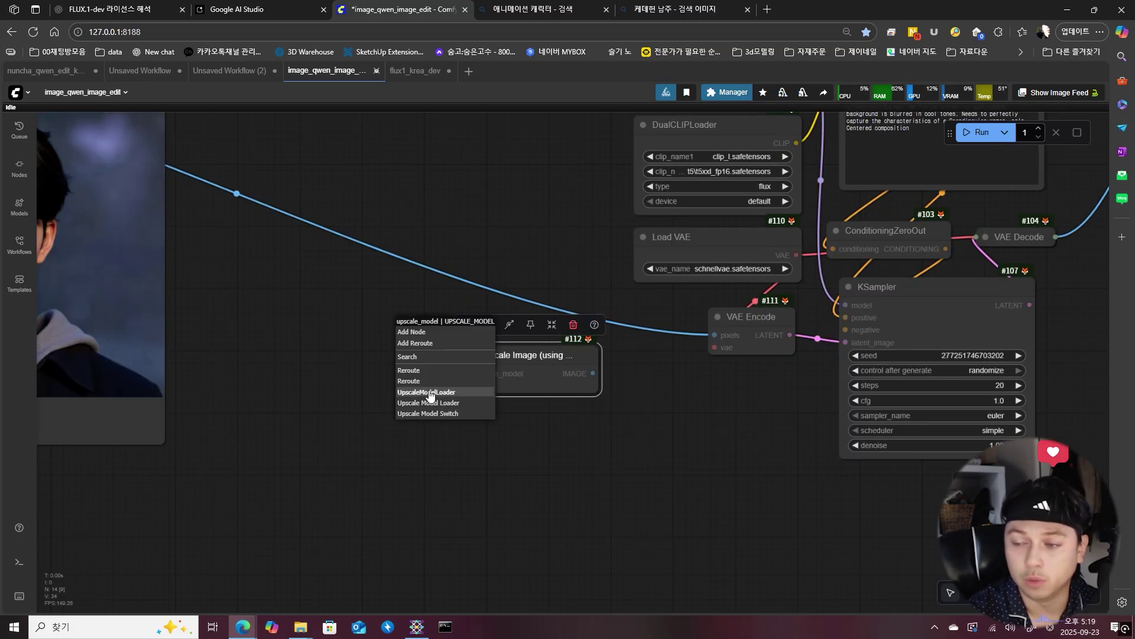
{"action": "left_click", "coordinate": [456, 393]}
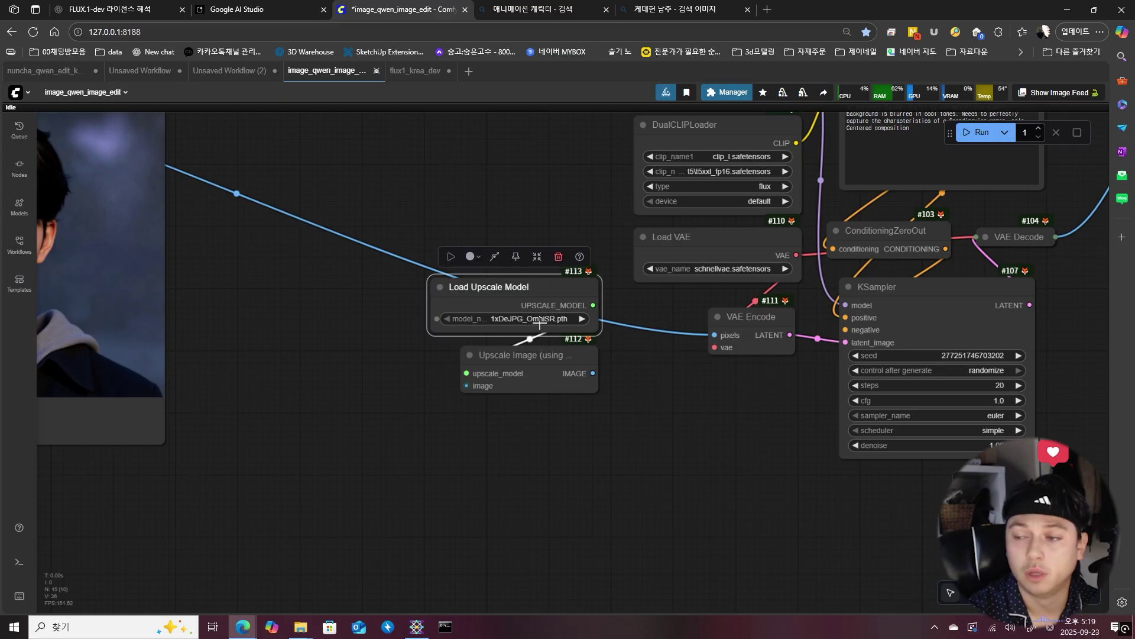
{"action": "left_click", "coordinate": [516, 318]}
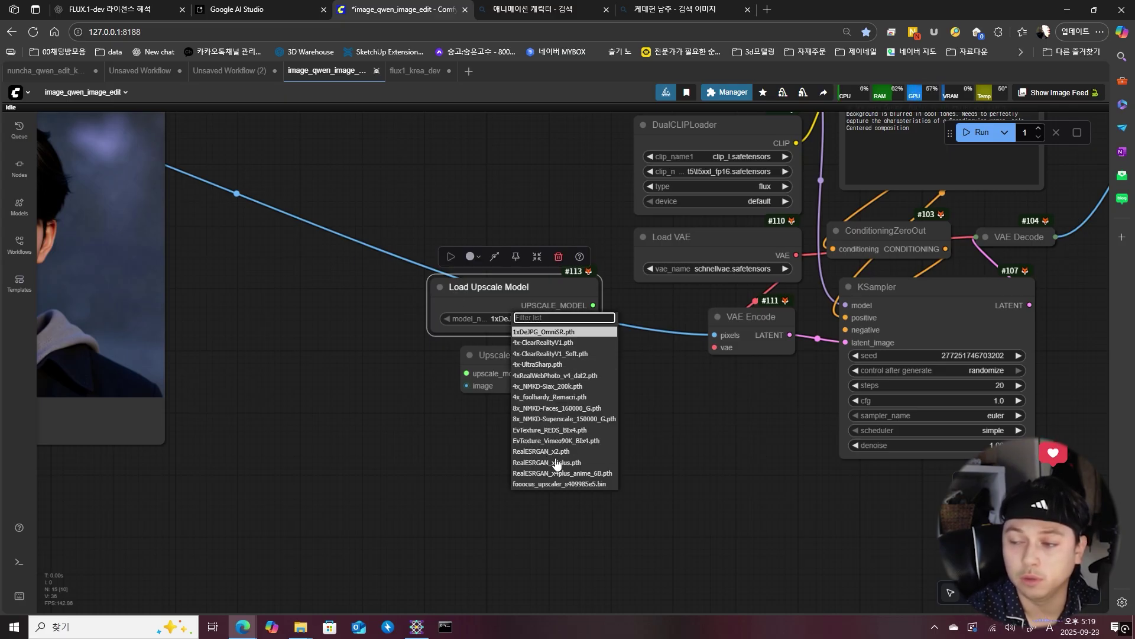
{"action": "left_click", "coordinate": [538, 376]}
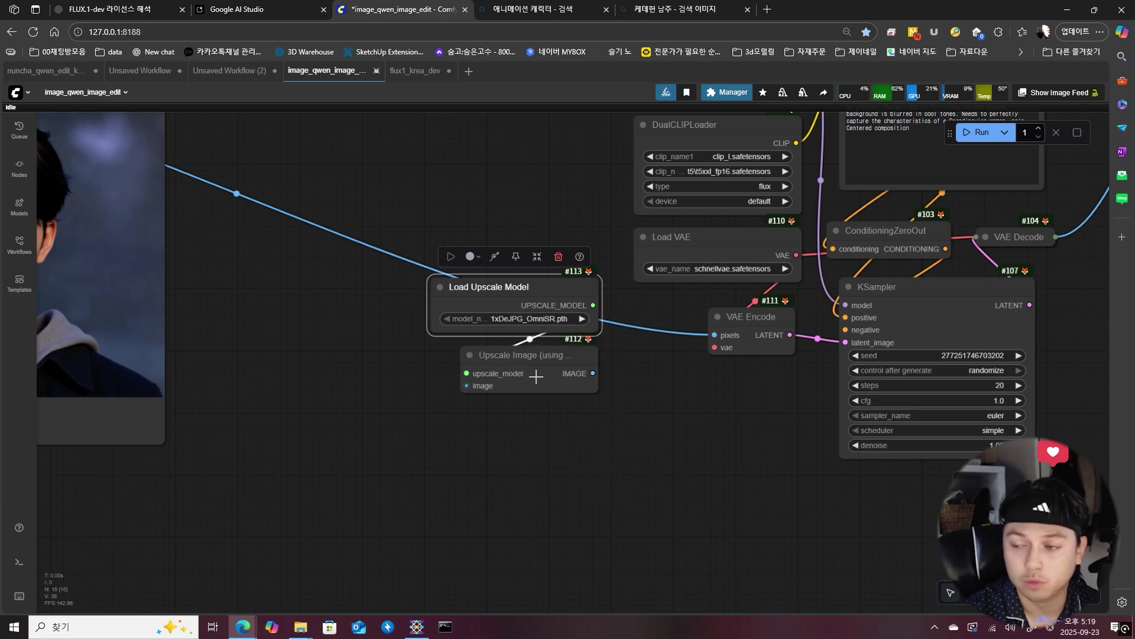
{"action": "scroll", "coordinate": [549, 327], "scroll_direction": "up", "scroll_amount": 5}
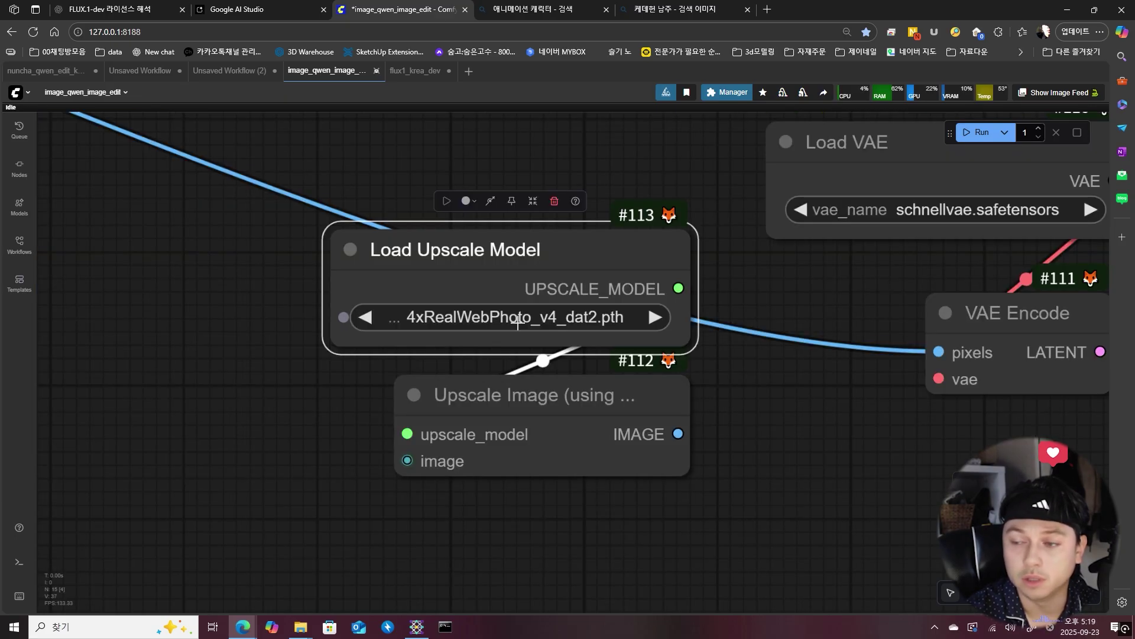
{"action": "scroll", "coordinate": [455, 318], "scroll_direction": "down", "scroll_amount": 2}
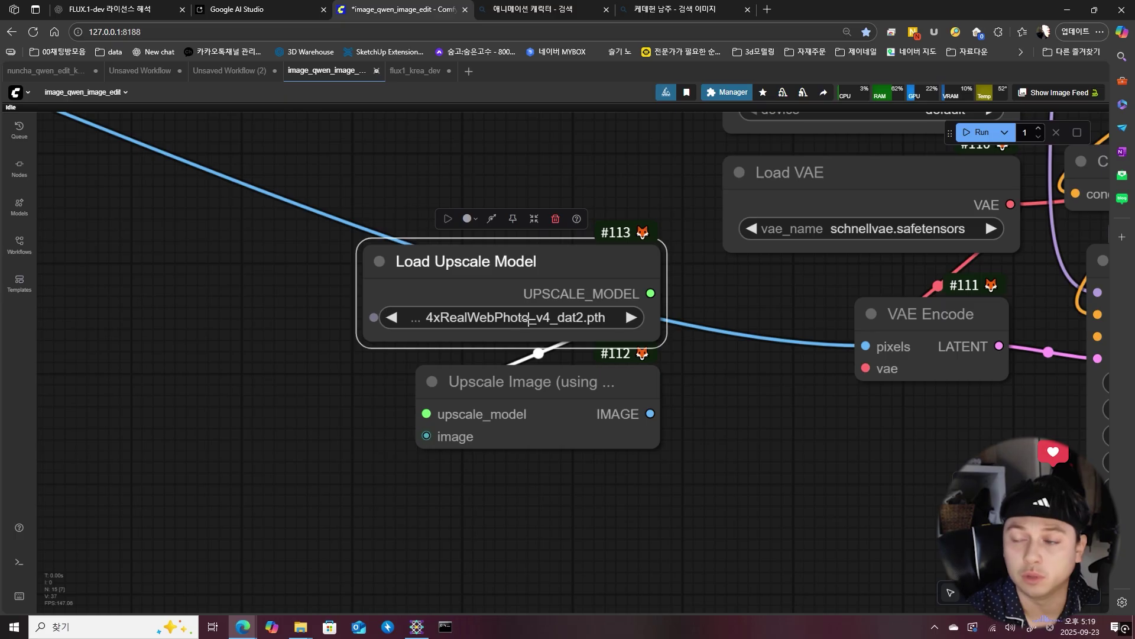
{"action": "scroll", "coordinate": [526, 320], "scroll_direction": "down", "scroll_amount": 5}
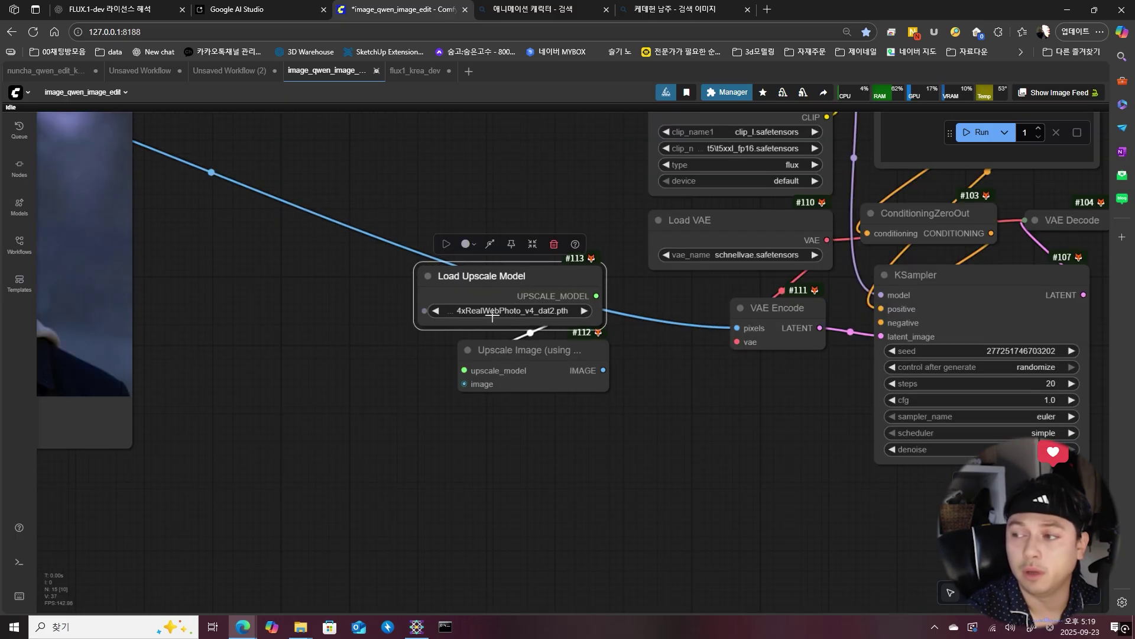
{"action": "scroll", "coordinate": [499, 299], "scroll_direction": "up", "scroll_amount": 4}
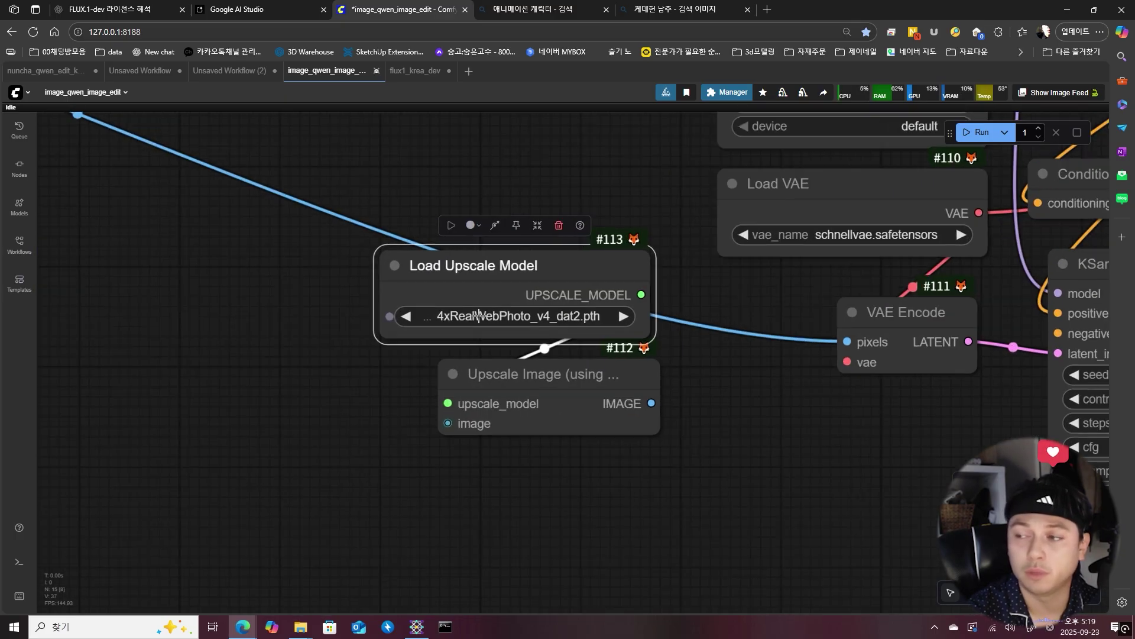
Step: Search ComfyUI Manager's Model Manager for "upscale" and review the available upscale models
{"action": "left_click", "coordinate": [728, 92]}
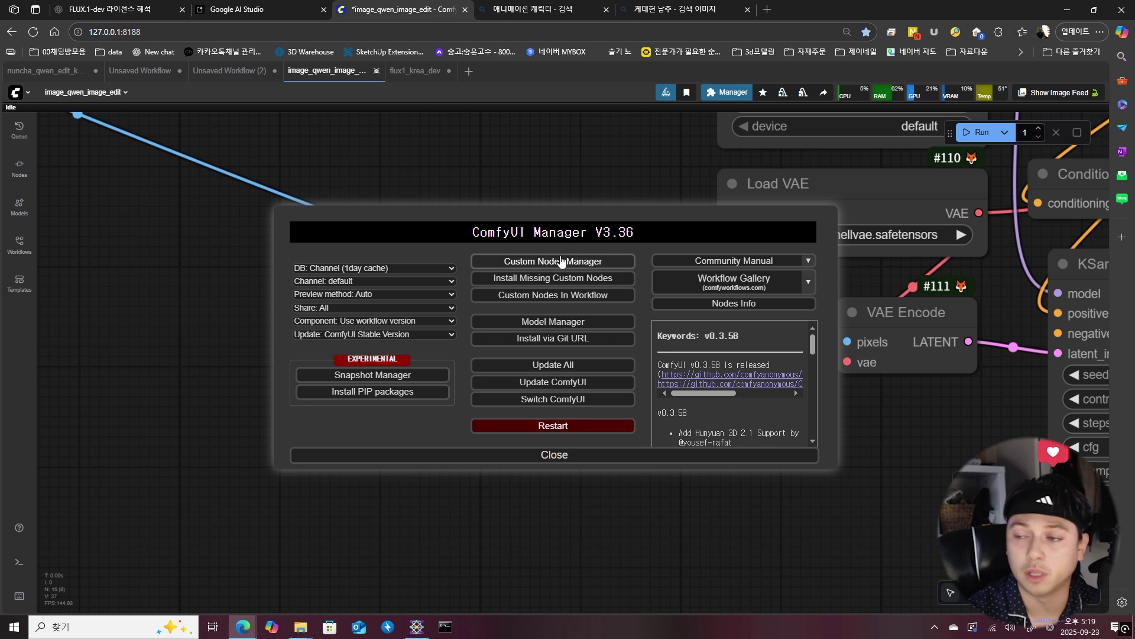
{"action": "key", "text": "Escape"}
{"action": "left_click", "coordinate": [729, 92]}
{"action": "left_click", "coordinate": [561, 321]}
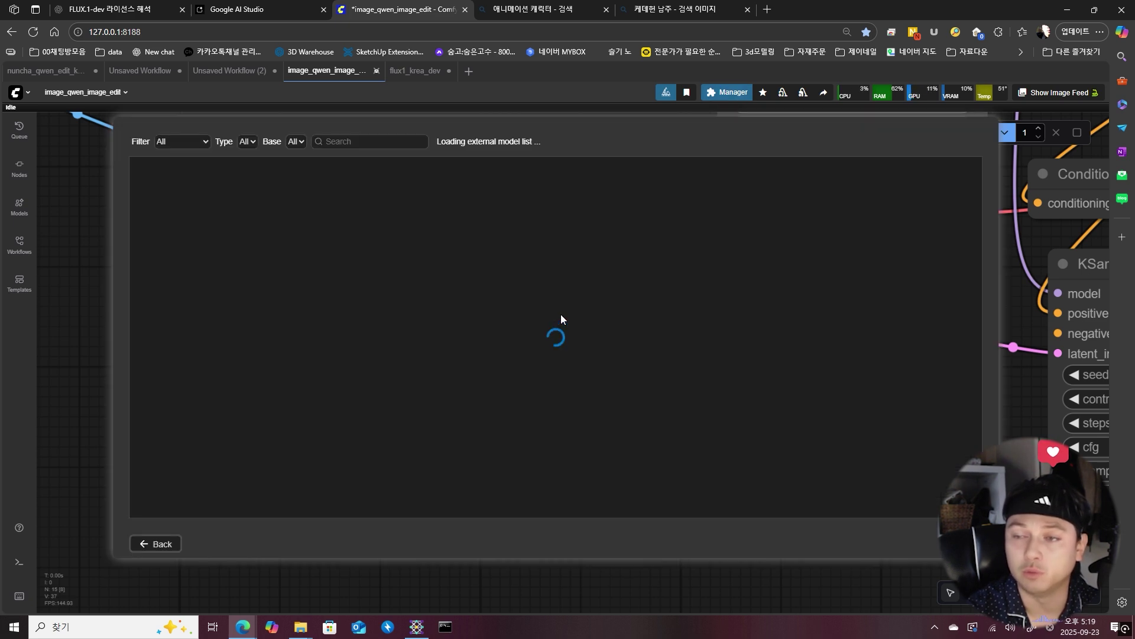
{"action": "left_click", "coordinate": [473, 141]}
{"action": "type", "text": "upscale"}
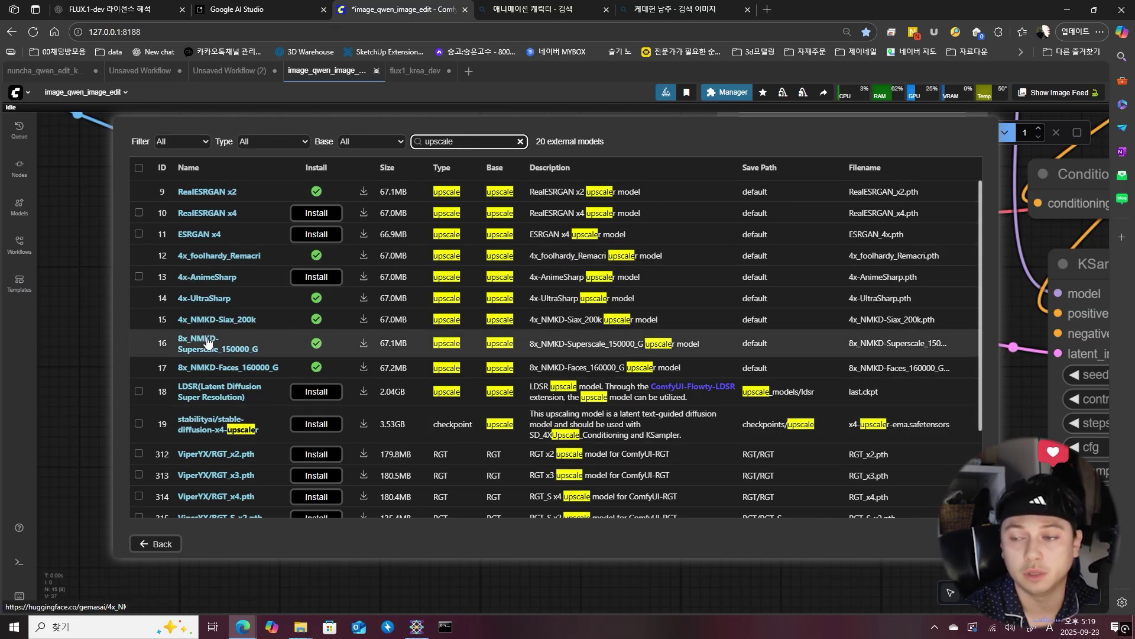
{"action": "key", "text": "Escape"}
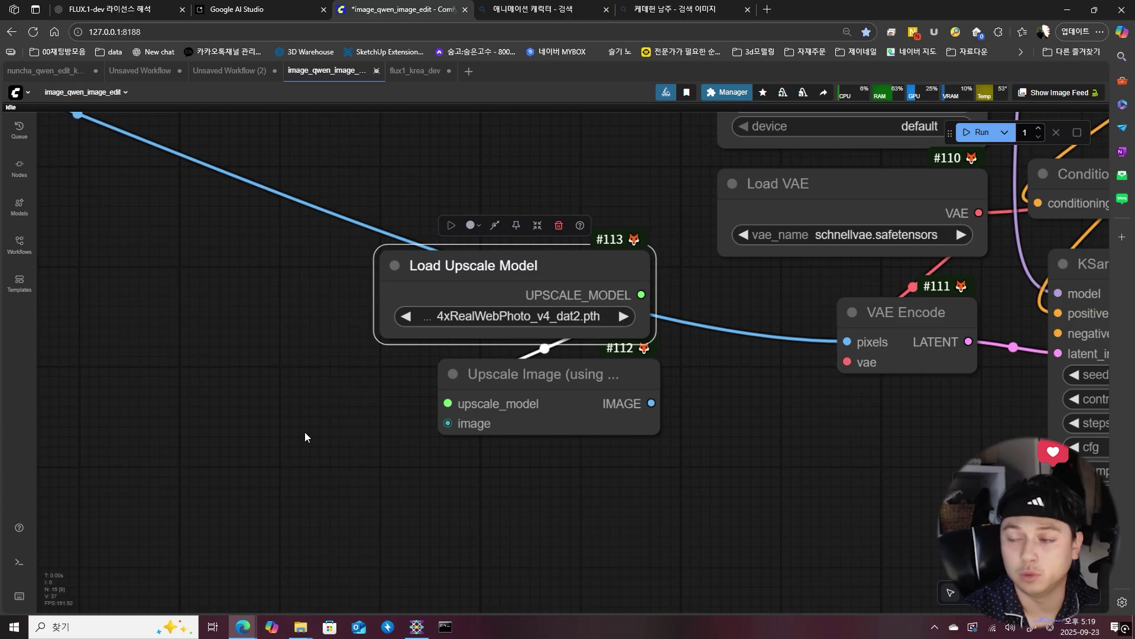
Step: Connect the Qwen_edit IMAGE output to the model upscaler's image input and place Load Upscale Model directly above that node
{"action": "scroll", "coordinate": [304, 430], "scroll_direction": "down", "scroll_amount": 3}
{"action": "left_click_drag", "start_coordinate": [304, 429], "coordinate": [473, 413]}
{"action": "left_click_drag", "start_coordinate": [532, 398], "coordinate": [516, 396]}
{"action": "scroll", "coordinate": [213, 220], "scroll_direction": "down", "scroll_amount": 3}
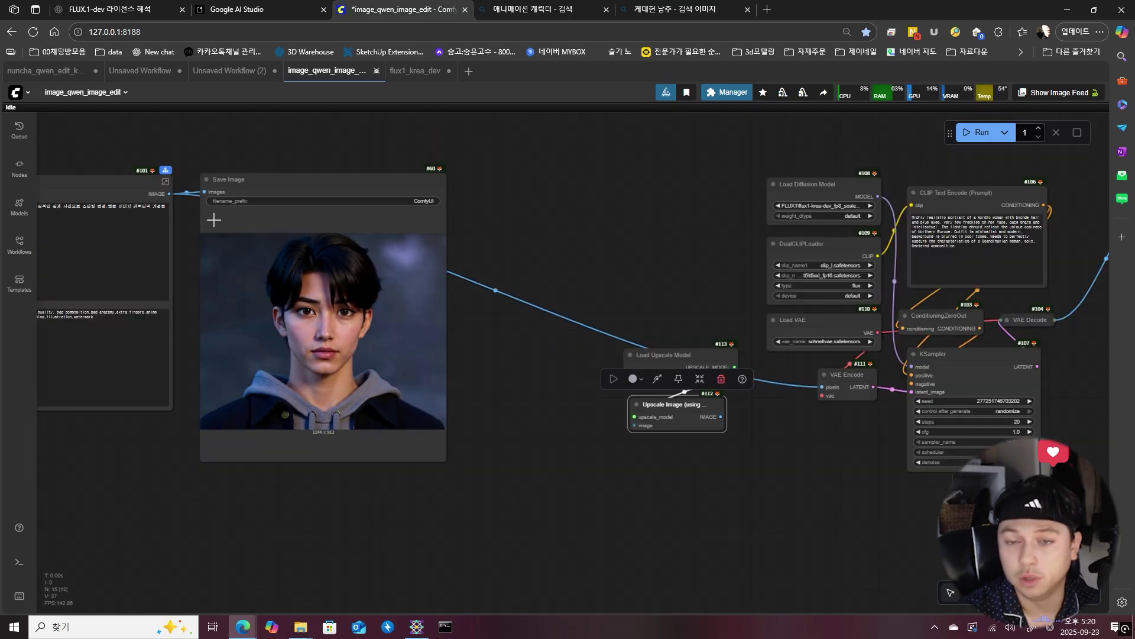
{"action": "left_click_drag", "start_coordinate": [169, 188], "coordinate": [634, 426]}
{"action": "scroll", "coordinate": [716, 445], "scroll_direction": "up", "scroll_amount": 7}
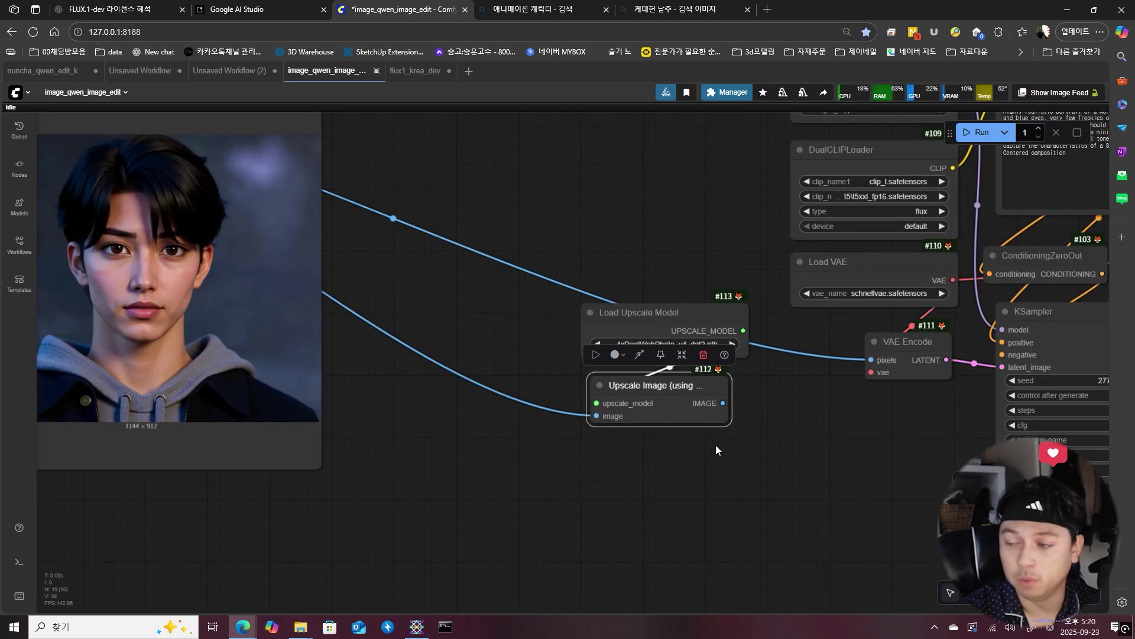
{"action": "left_click", "coordinate": [645, 364]}
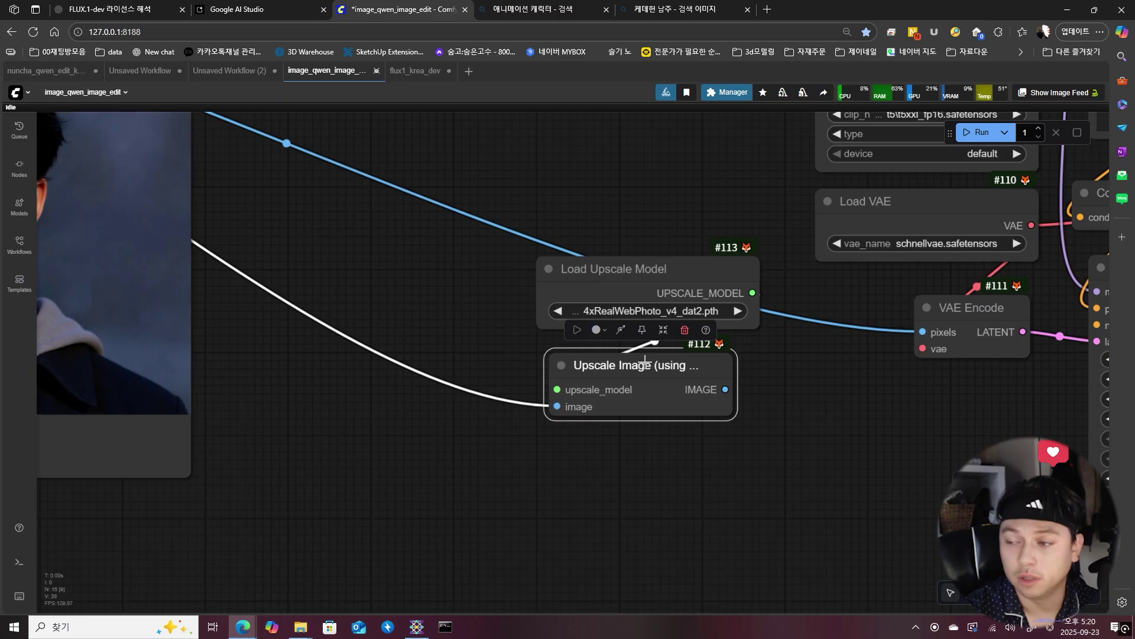
{"action": "left_click_drag", "start_coordinate": [640, 278], "coordinate": [626, 290]}
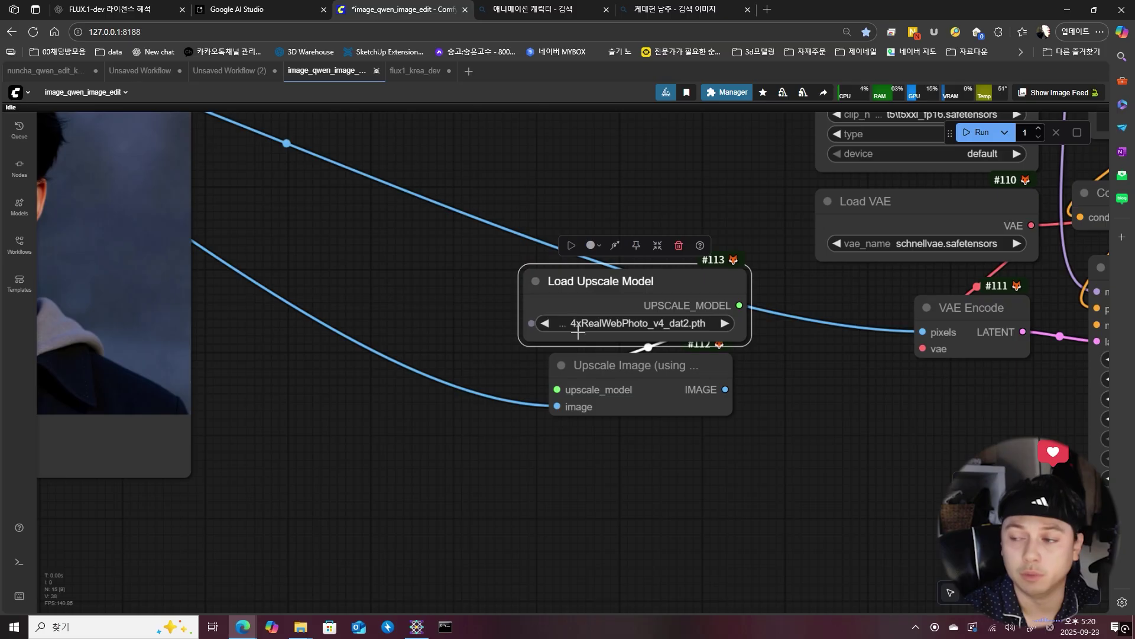
Step: Add an Upscale Image By node and place it below the Upscale Image (using Model) node
{"action": "scroll", "coordinate": [786, 434], "scroll_direction": "down", "scroll_amount": 6}
{"action": "scroll", "coordinate": [323, 411], "scroll_direction": "up", "scroll_amount": 15}
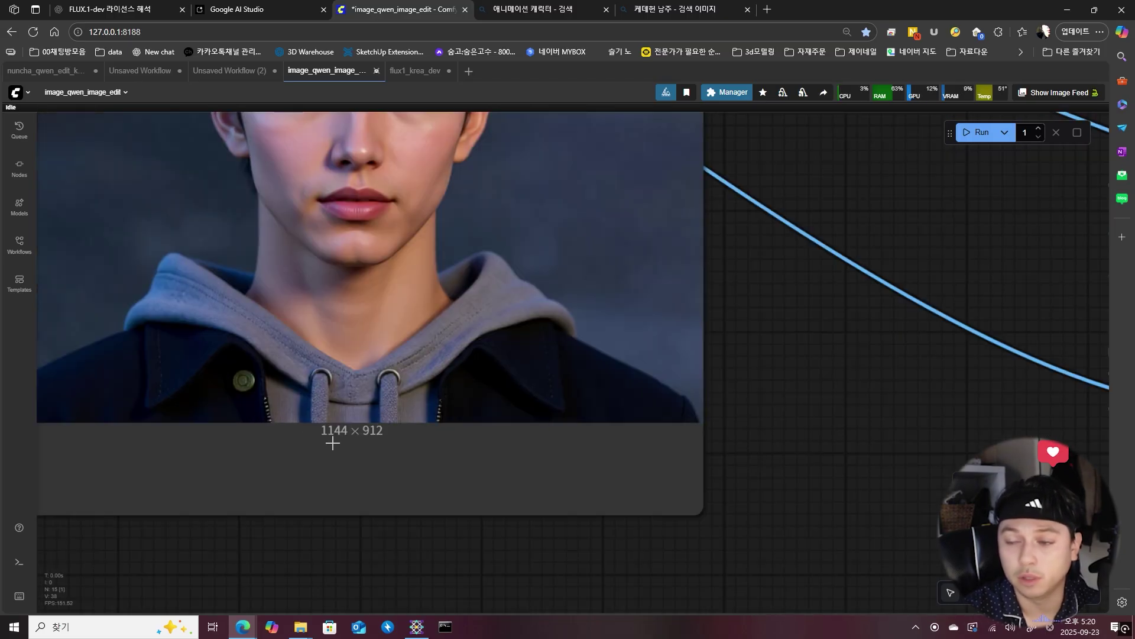
{"action": "scroll", "coordinate": [332, 440], "scroll_direction": "down", "scroll_amount": 8}
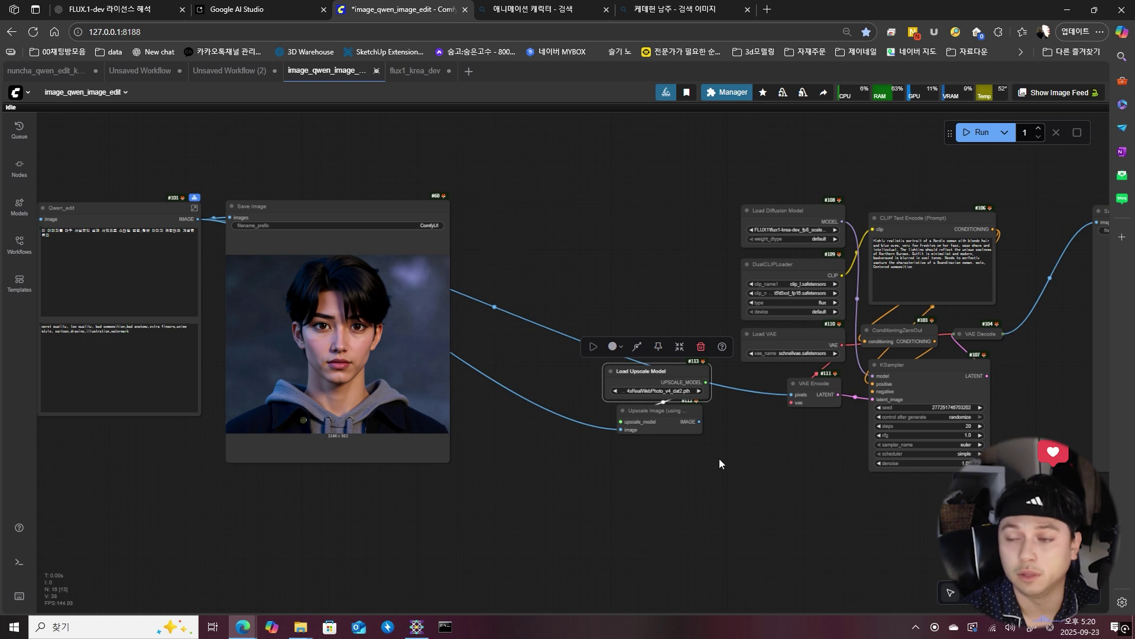
{"action": "scroll", "coordinate": [755, 466], "scroll_direction": "up", "scroll_amount": 3}
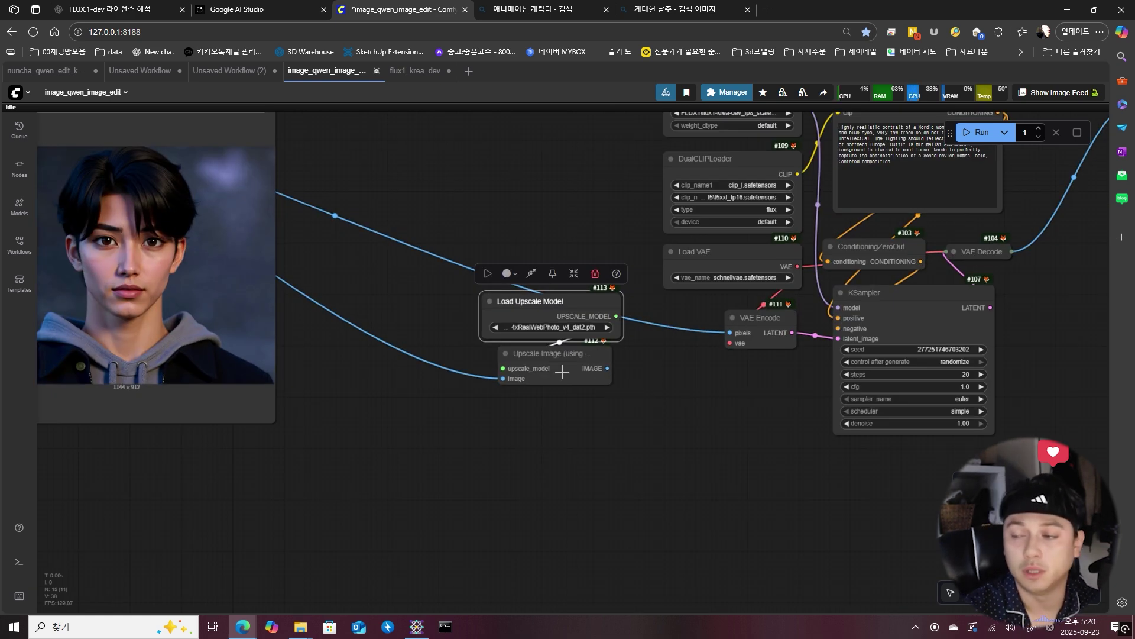
{"action": "double_click", "coordinate": [621, 376]}
{"action": "type", "text": "upsca"}
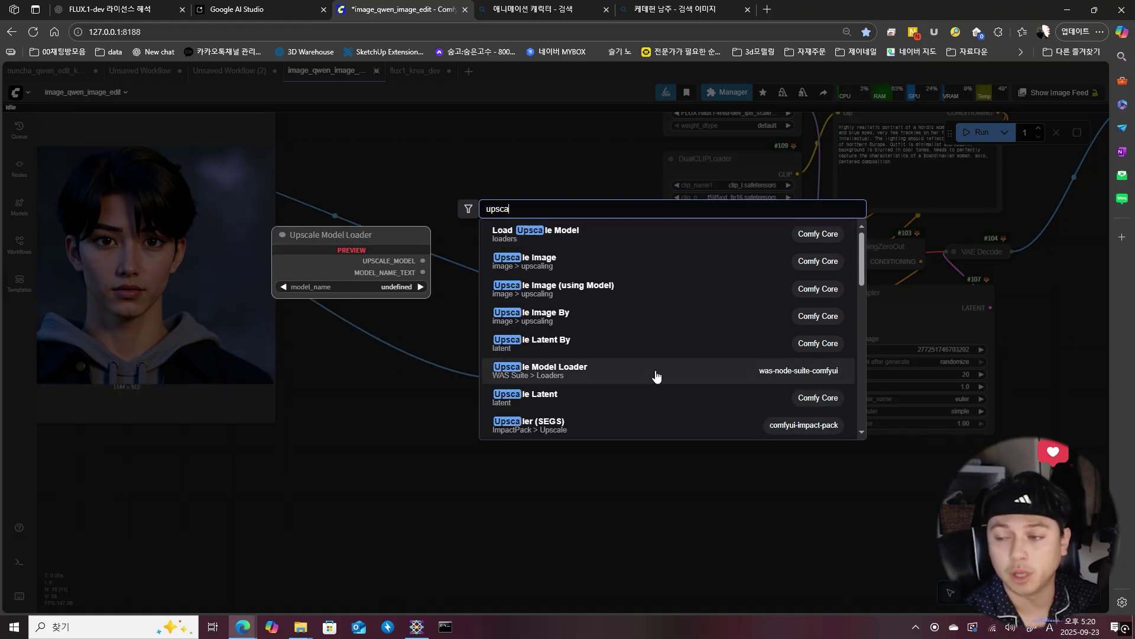
{"action": "left_click", "coordinate": [609, 321]}
{"action": "left_click_drag", "start_coordinate": [623, 413], "coordinate": [595, 412]}
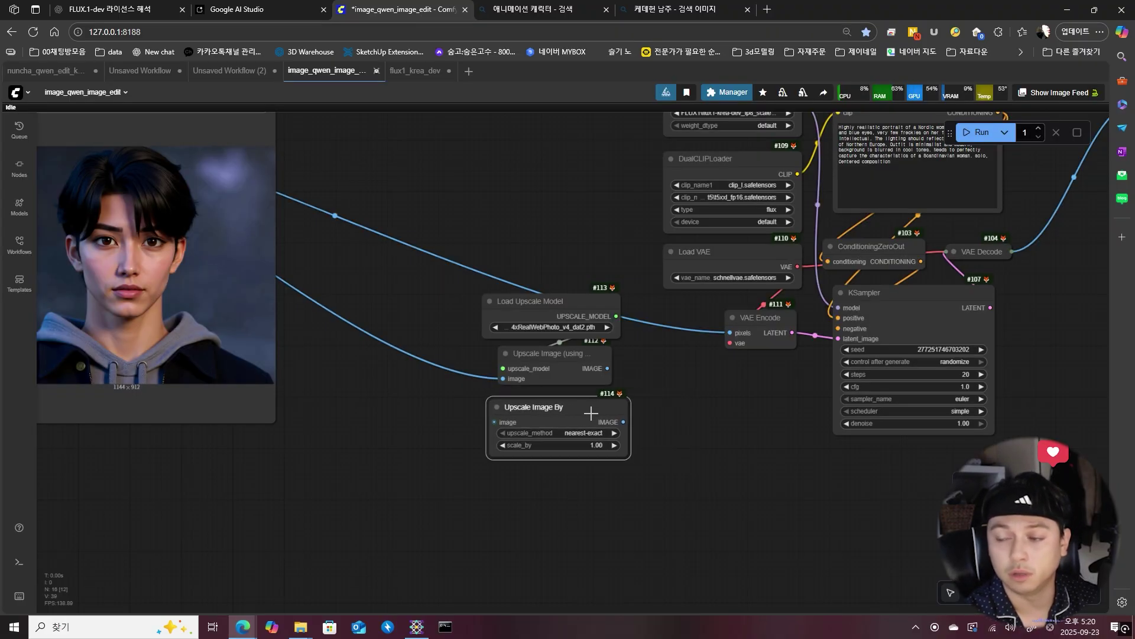
Step: Connect the model upscaler's IMAGE output to the Upscale Image By node's image input and set its scale_by to 0.5
{"action": "scroll", "coordinate": [577, 376], "scroll_direction": "up", "scroll_amount": 4}
{"action": "left_click_drag", "start_coordinate": [622, 365], "coordinate": [456, 443]}
{"action": "left_click", "coordinate": [606, 478]}
{"action": "type", "text": "0.5"}
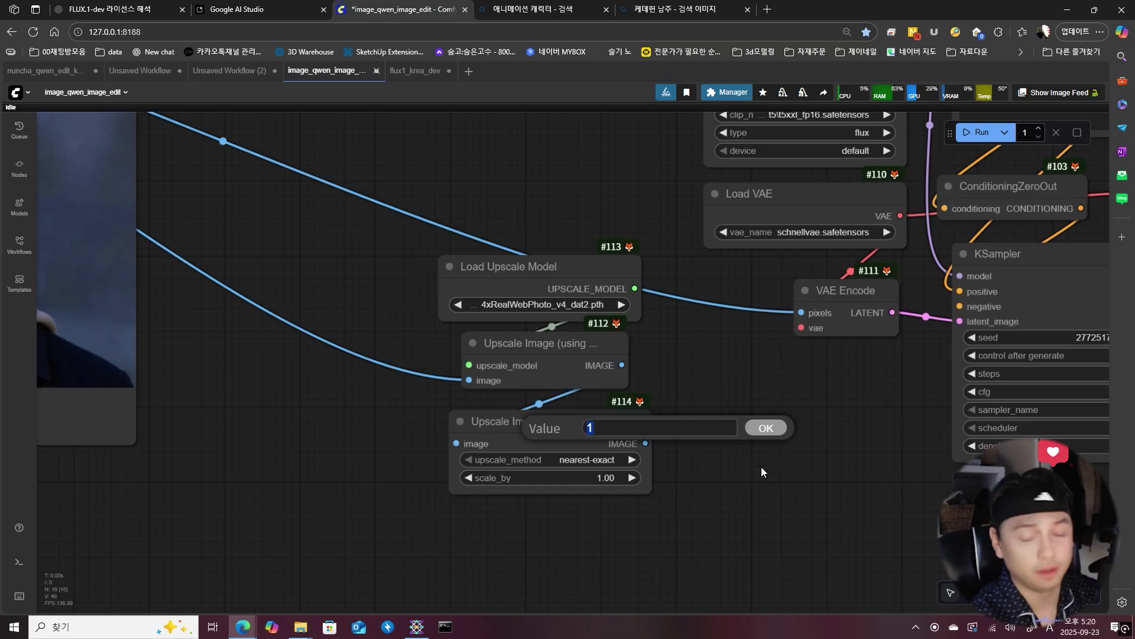
{"action": "key", "text": "Return"}
{"action": "scroll", "coordinate": [648, 392], "scroll_direction": "down", "scroll_amount": 5}
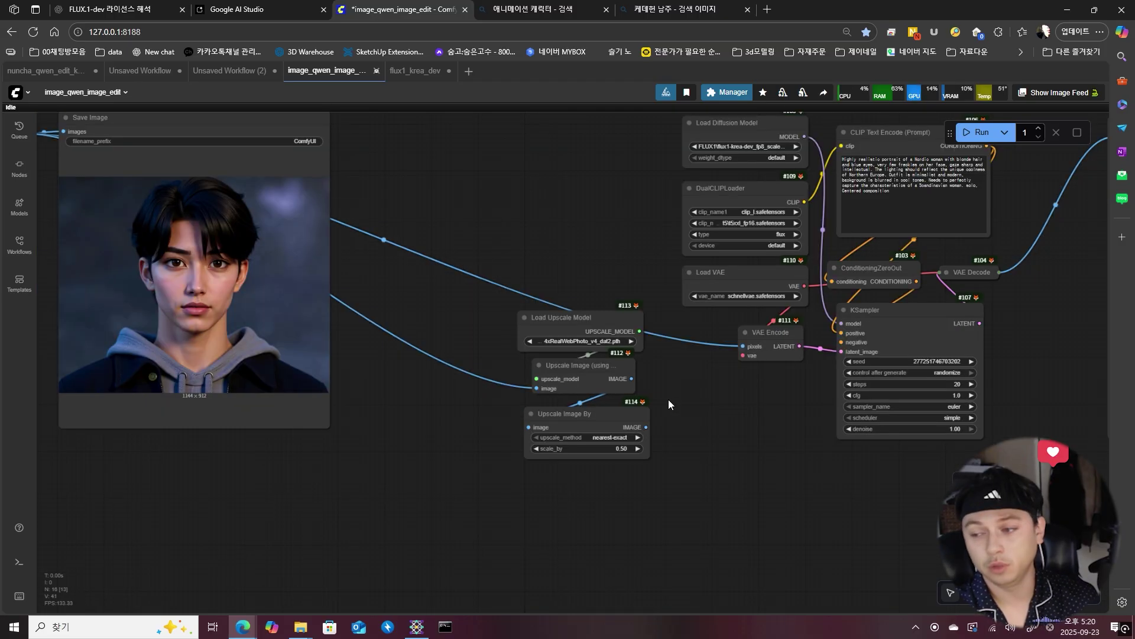
{"action": "left_click_drag", "start_coordinate": [668, 399], "coordinate": [733, 392]}
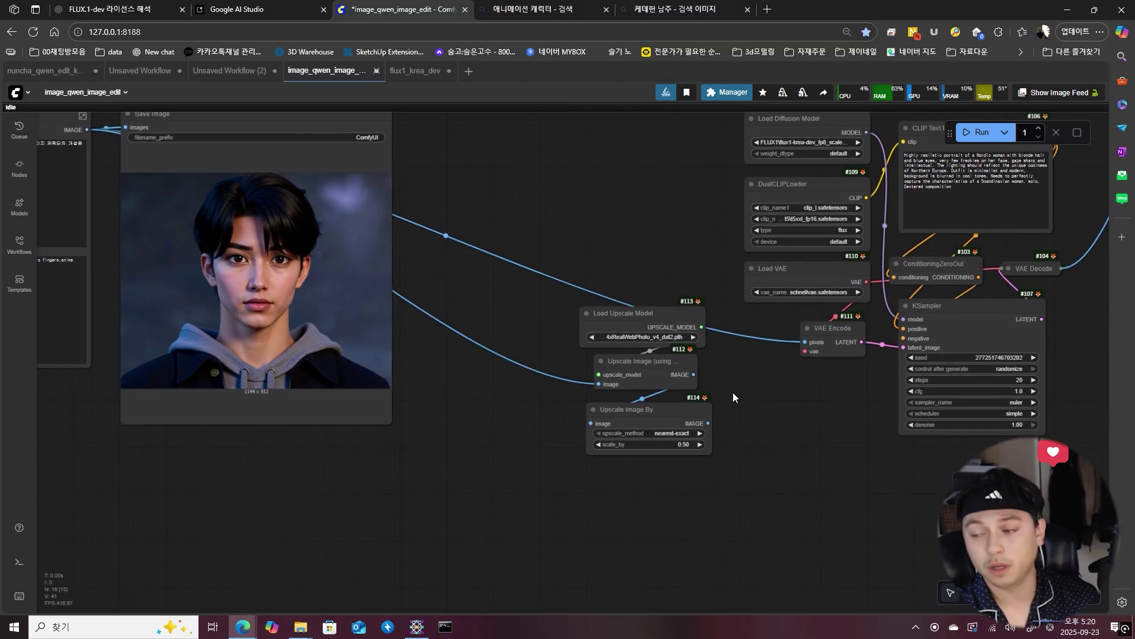
{"action": "left_click", "coordinate": [676, 411]}
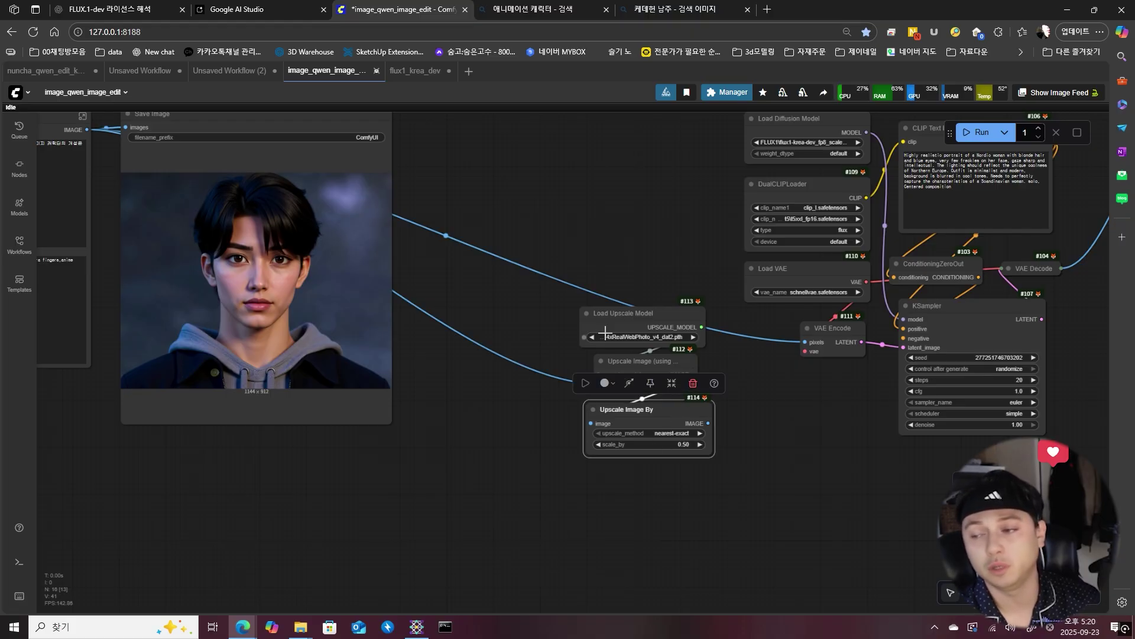
{"action": "left_click", "coordinate": [769, 391]}
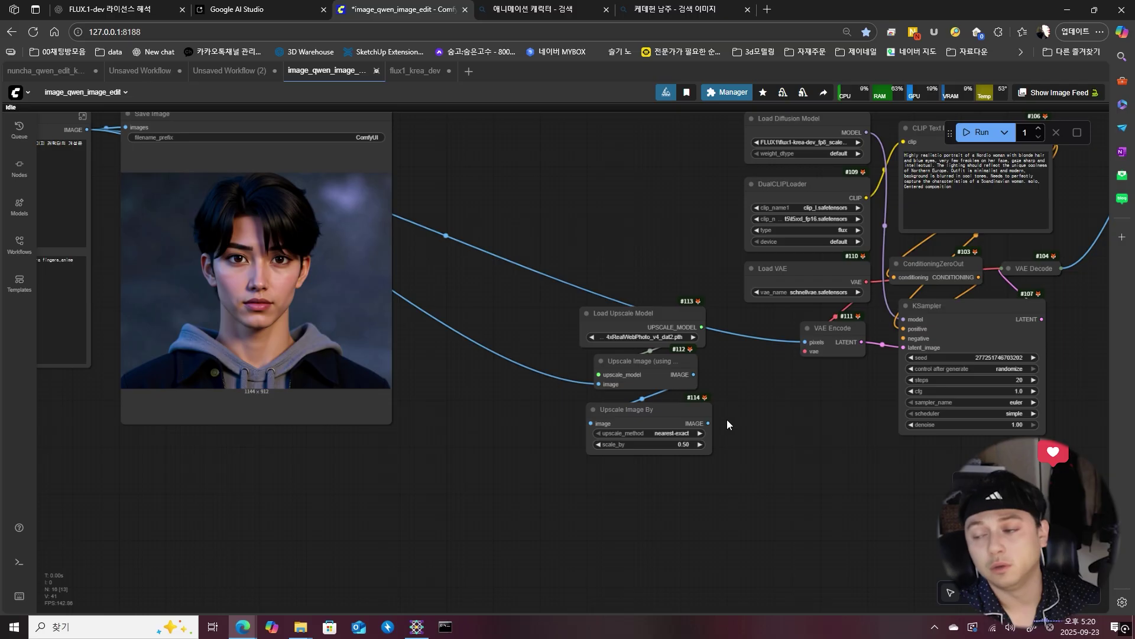
Step: Connect the Upscale Image By node's IMAGE output to the VAE Encode node's pixels input
{"action": "scroll", "coordinate": [736, 438], "scroll_direction": "up", "scroll_amount": 2}
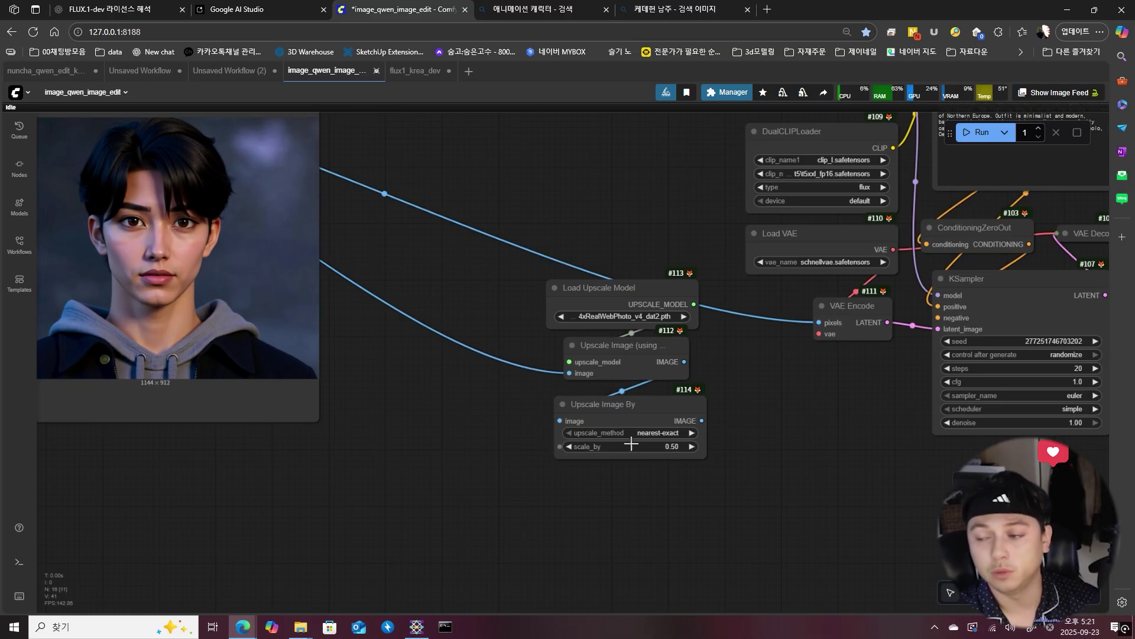
{"action": "left_click", "coordinate": [641, 404]}
{"action": "left_click", "coordinate": [764, 440]}
{"action": "left_click_drag", "start_coordinate": [801, 421], "coordinate": [658, 412]}
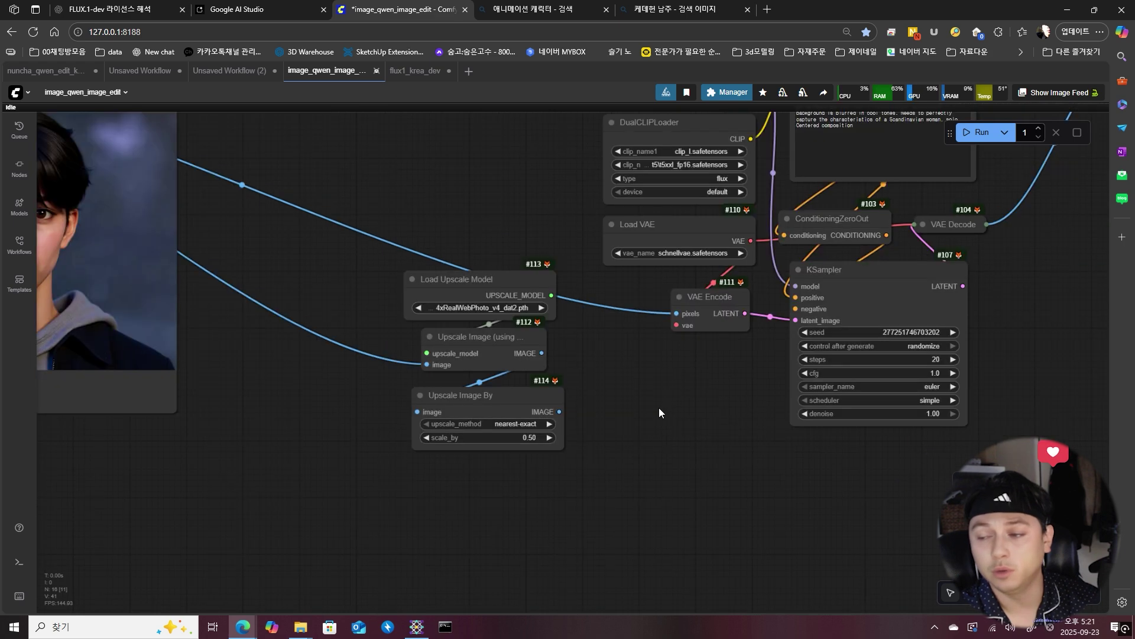
{"action": "left_click_drag", "start_coordinate": [559, 412], "coordinate": [708, 301]}
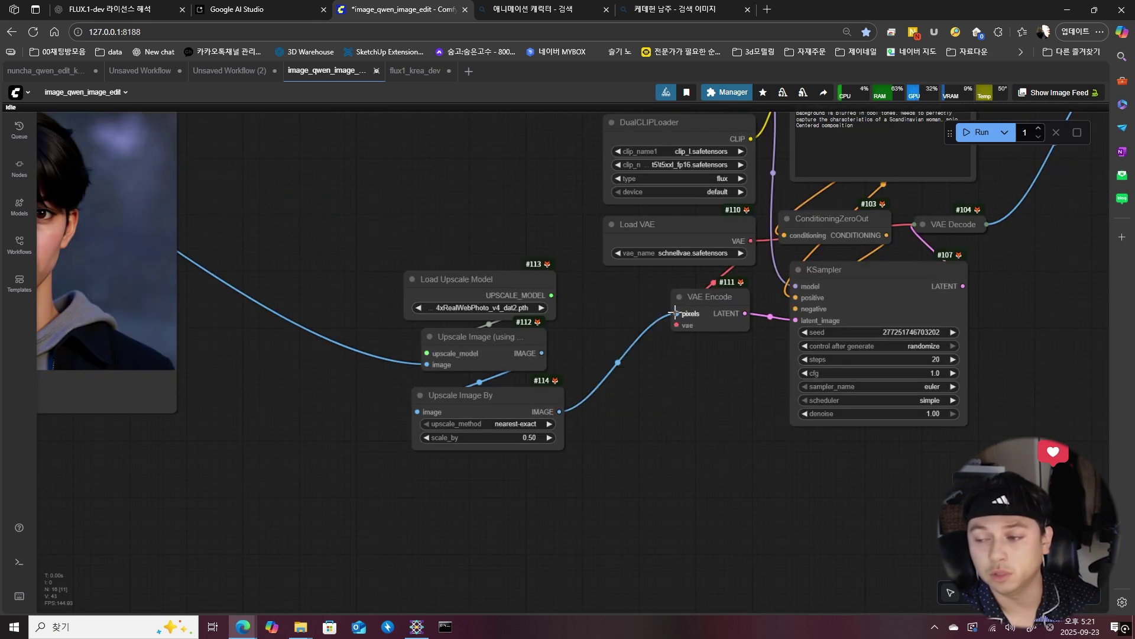
{"action": "scroll", "coordinate": [707, 302], "scroll_direction": "down", "scroll_amount": 3}
{"action": "scroll", "coordinate": [687, 373], "scroll_direction": "up", "scroll_amount": 2}
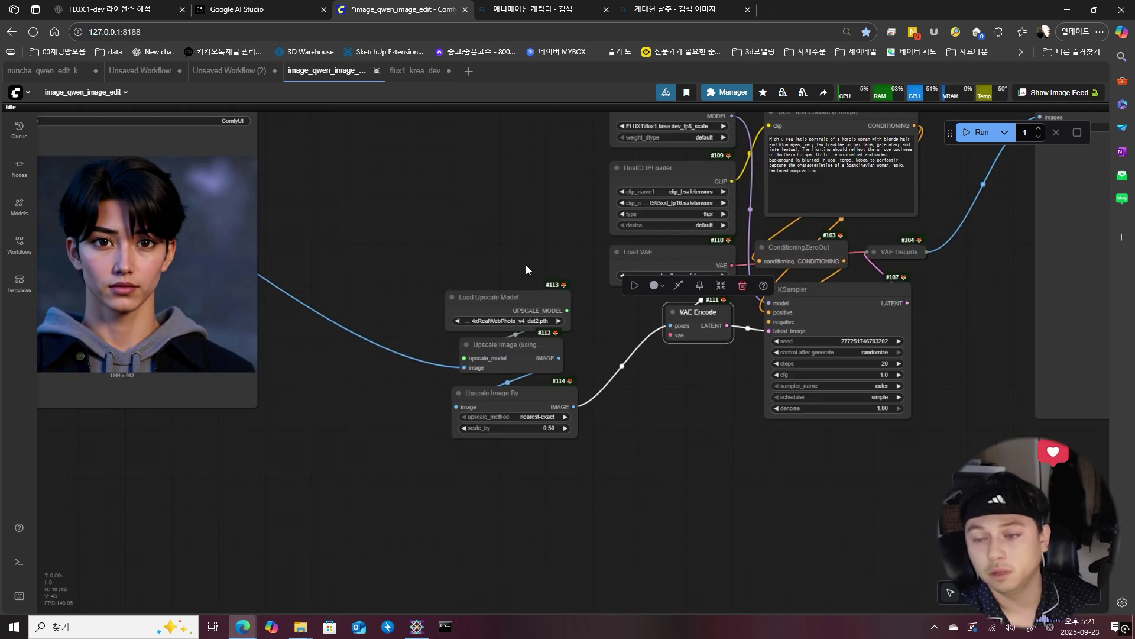
{"action": "left_click_drag", "start_coordinate": [526, 264], "coordinate": [655, 292]}
{"action": "left_click_drag", "start_coordinate": [758, 306], "coordinate": [489, 265]}
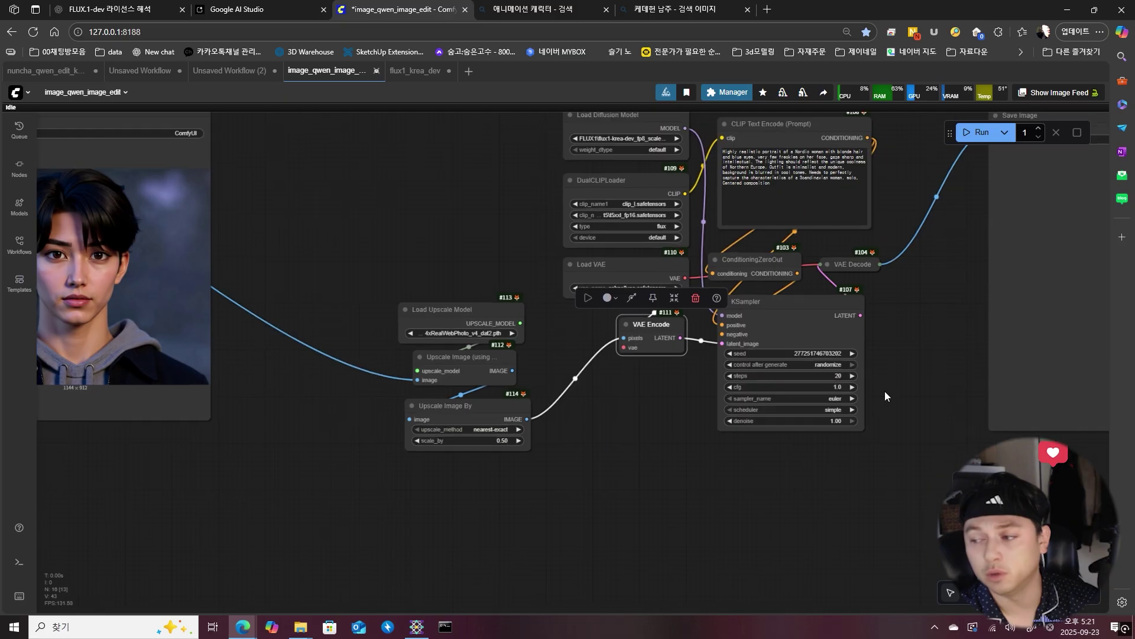
{"action": "left_click", "coordinate": [797, 302]}
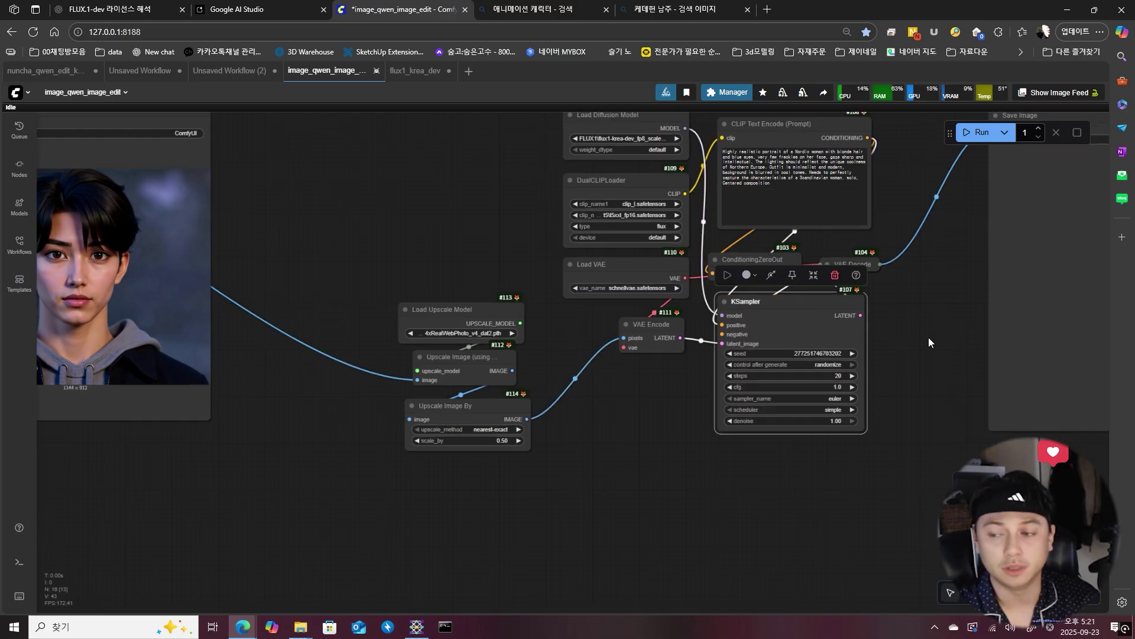
{"action": "scroll", "coordinate": [828, 352], "scroll_direction": "up", "scroll_amount": 6}
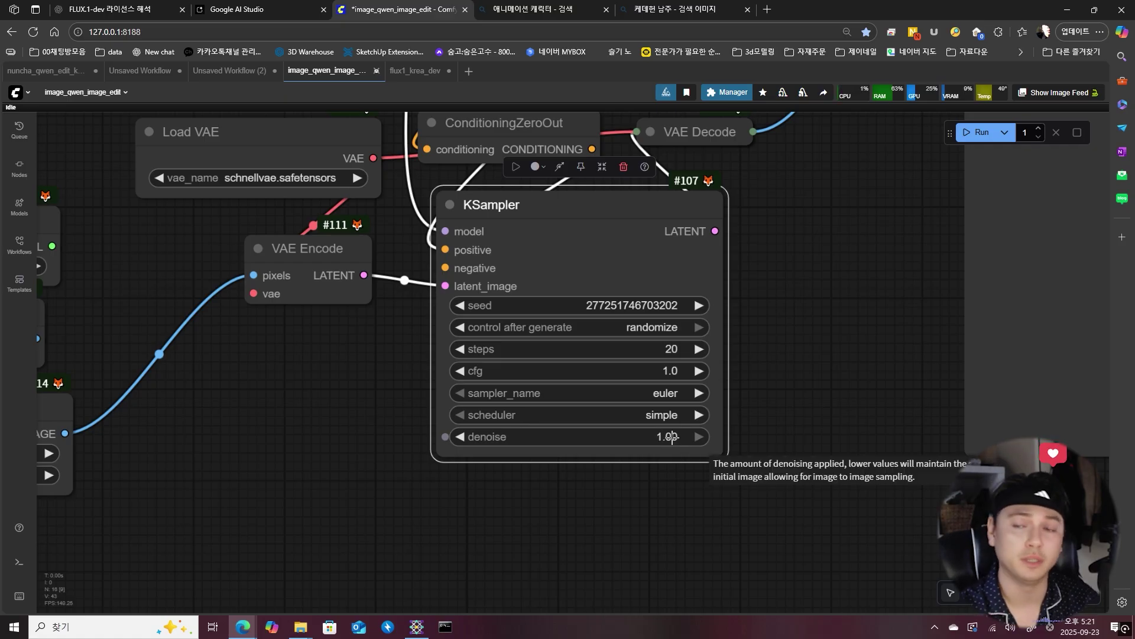
{"action": "left_click", "coordinate": [672, 436]}
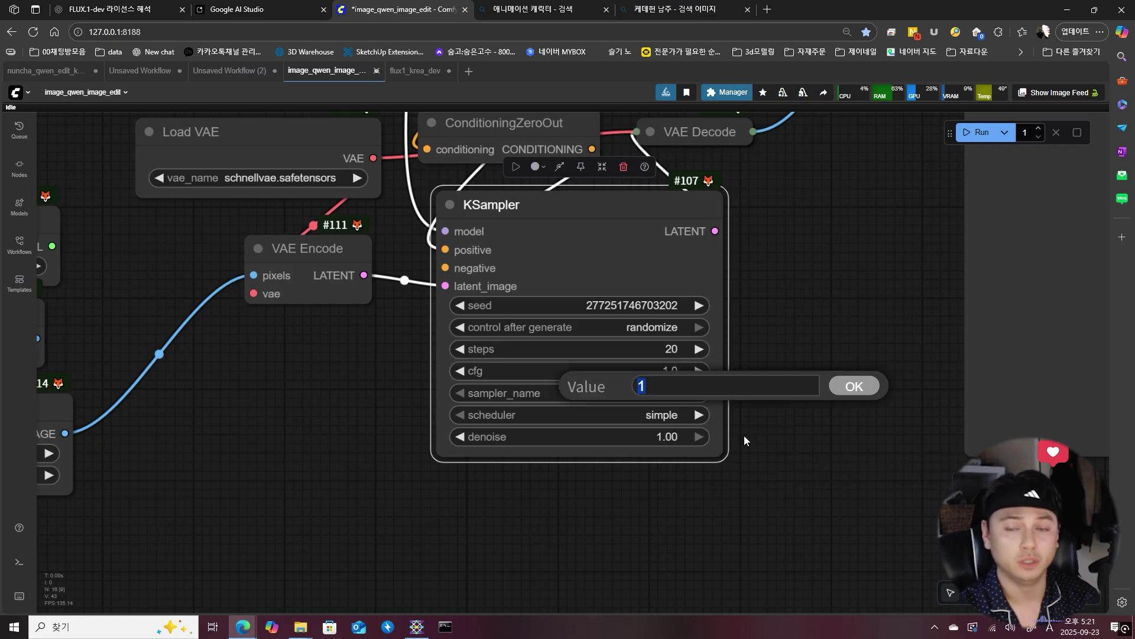
{"action": "left_click", "coordinate": [249, 404]}
Step: Examine the Qwen-edited portrait in the Save Image node up close, especially the skin and facial detail
{"action": "left_click_drag", "start_coordinate": [248, 404], "coordinate": [970, 509]}
{"action": "scroll", "coordinate": [892, 392], "scroll_direction": "up", "scroll_amount": 5}
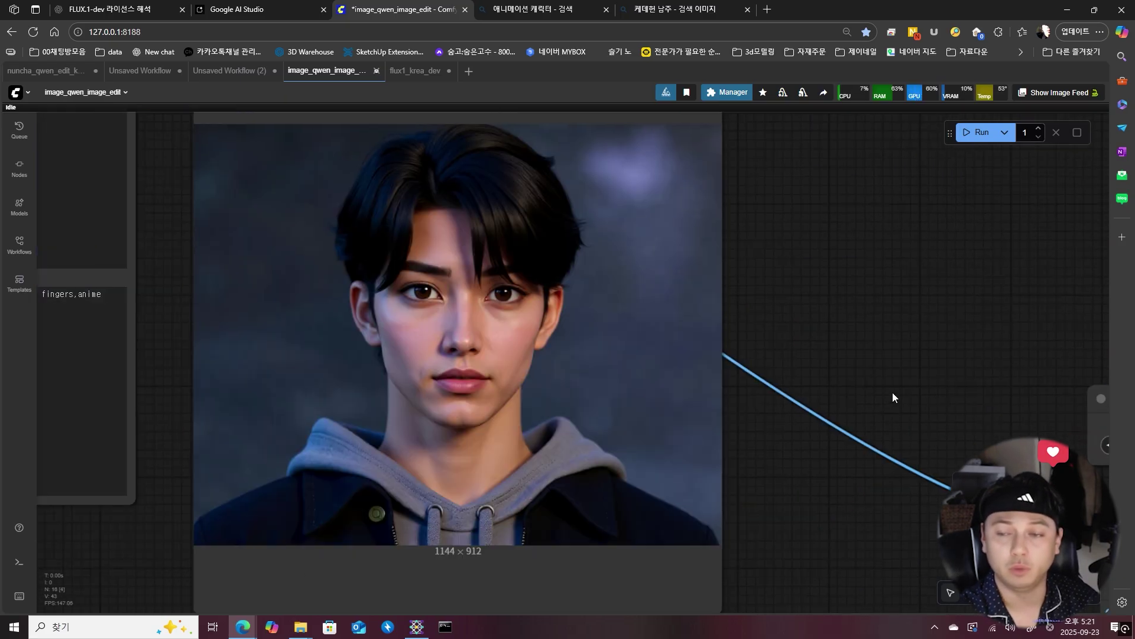
{"action": "scroll", "coordinate": [395, 285], "scroll_direction": "up", "scroll_amount": 3}
{"action": "scroll", "coordinate": [395, 285], "scroll_direction": "up", "scroll_amount": 2}
{"action": "scroll", "coordinate": [468, 329], "scroll_direction": "up", "scroll_amount": 3}
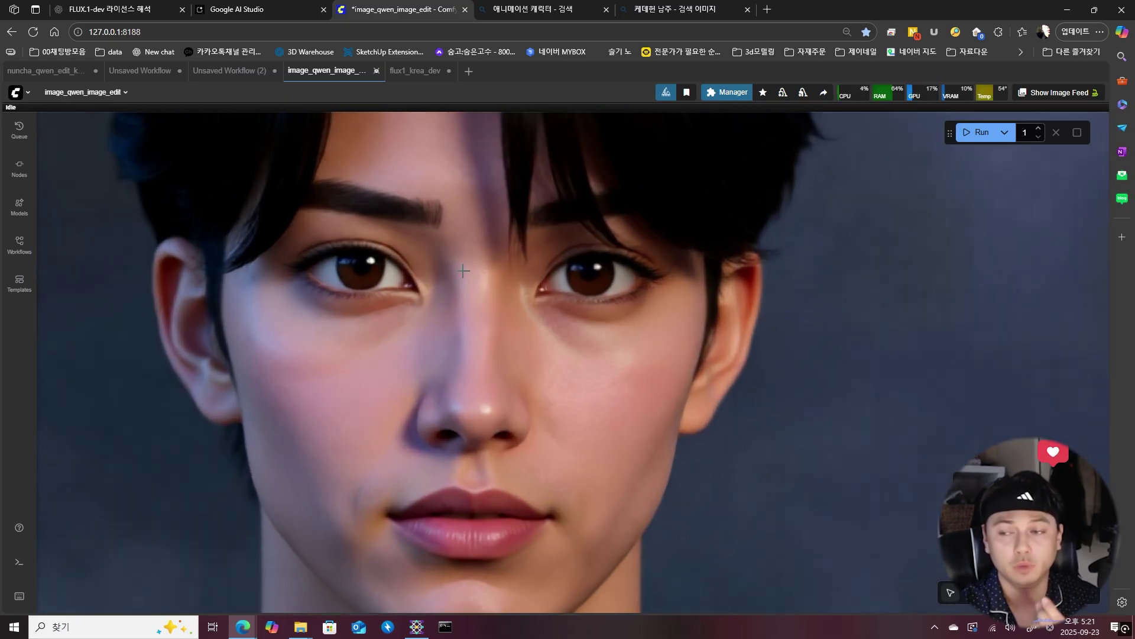
{"action": "scroll", "coordinate": [740, 276], "scroll_direction": "down", "scroll_amount": 5}
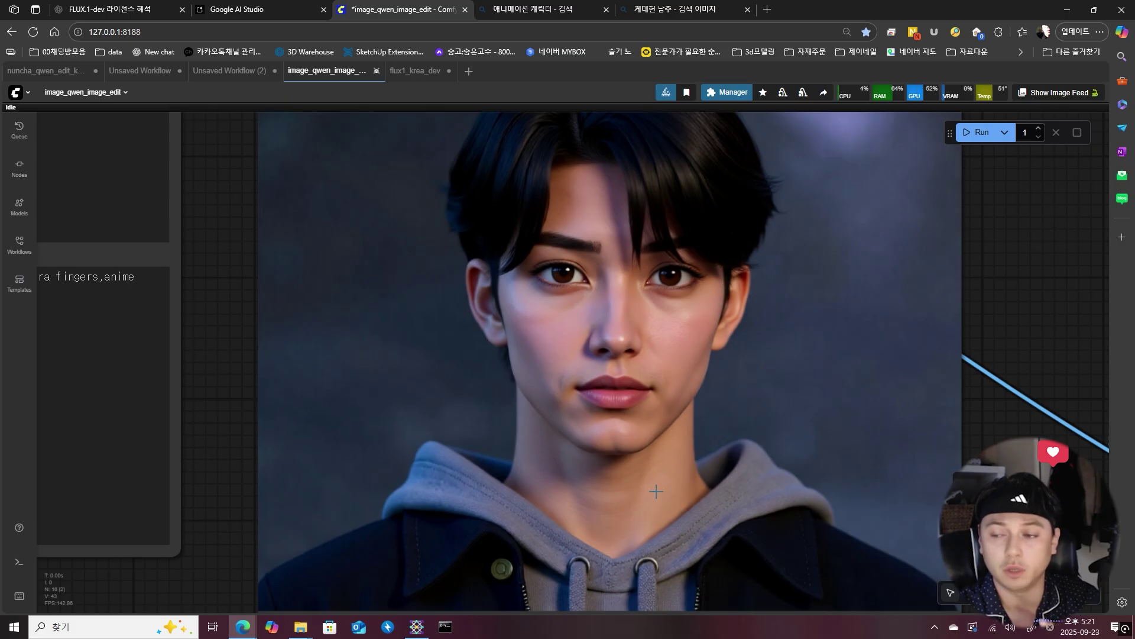
{"action": "scroll", "coordinate": [602, 385], "scroll_direction": "up", "scroll_amount": 3}
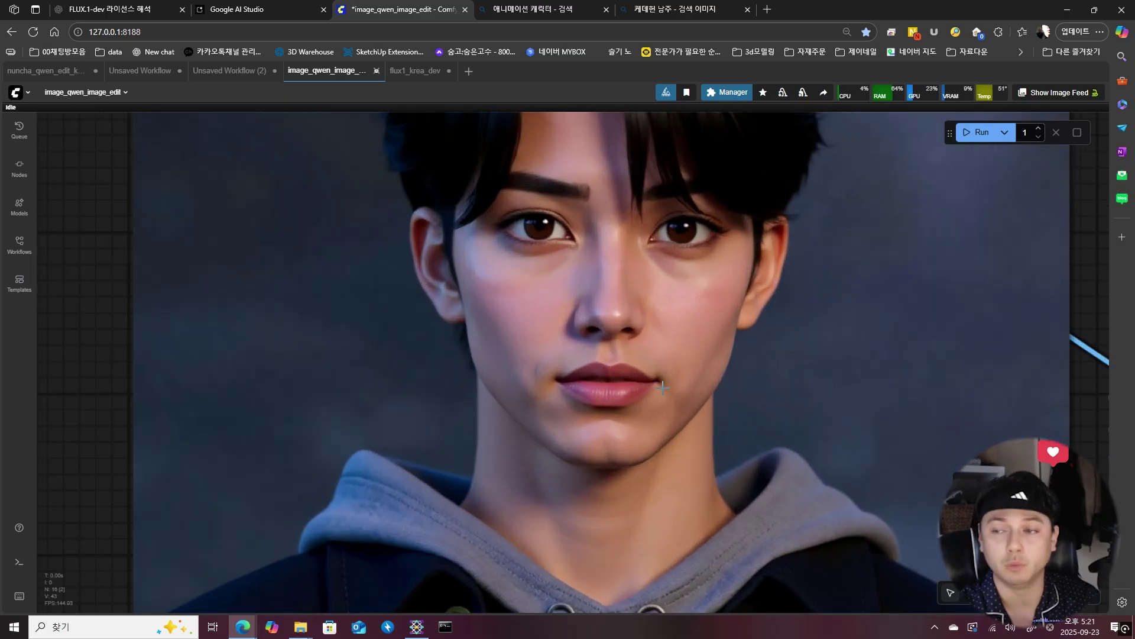
{"action": "scroll", "coordinate": [788, 270], "scroll_direction": "down", "scroll_amount": 5}
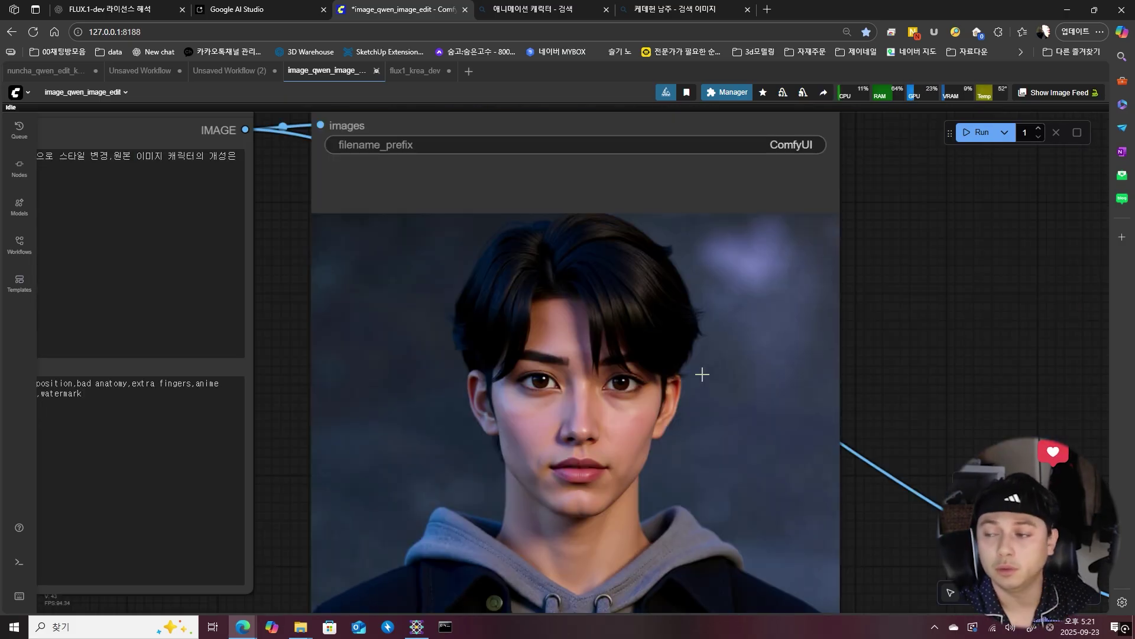
Step: Set the KSampler's denoise to 0.35
{"action": "left_click_drag", "start_coordinate": [700, 375], "coordinate": [591, 449]}
{"action": "left_click", "coordinate": [586, 378]}
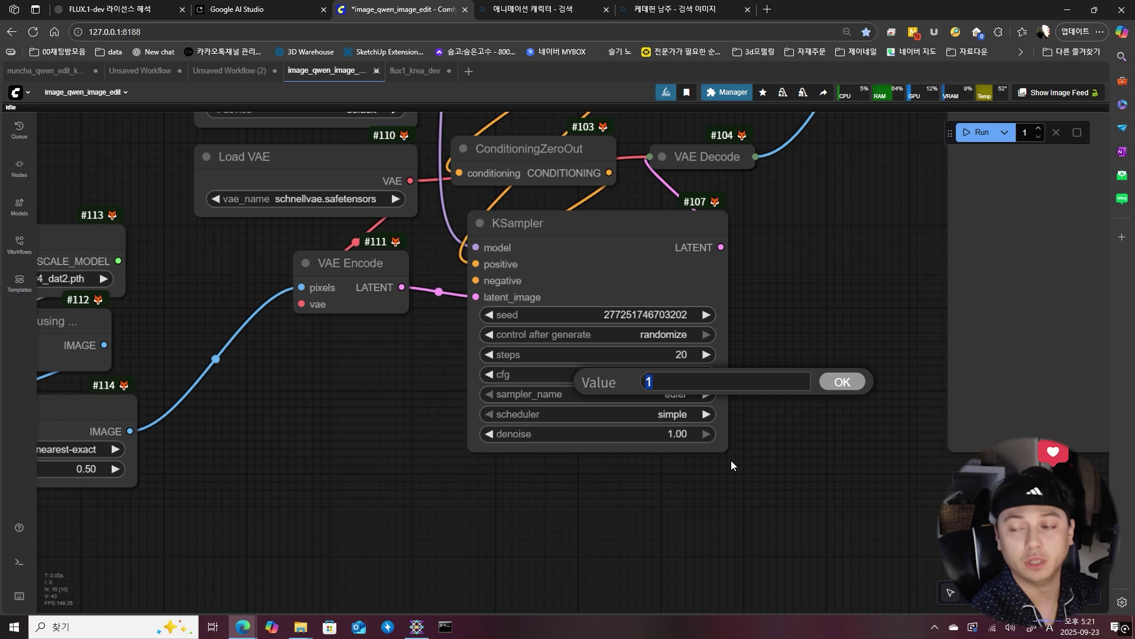
{"action": "type", "text": "0.35"}
{"action": "key", "text": "Return"}
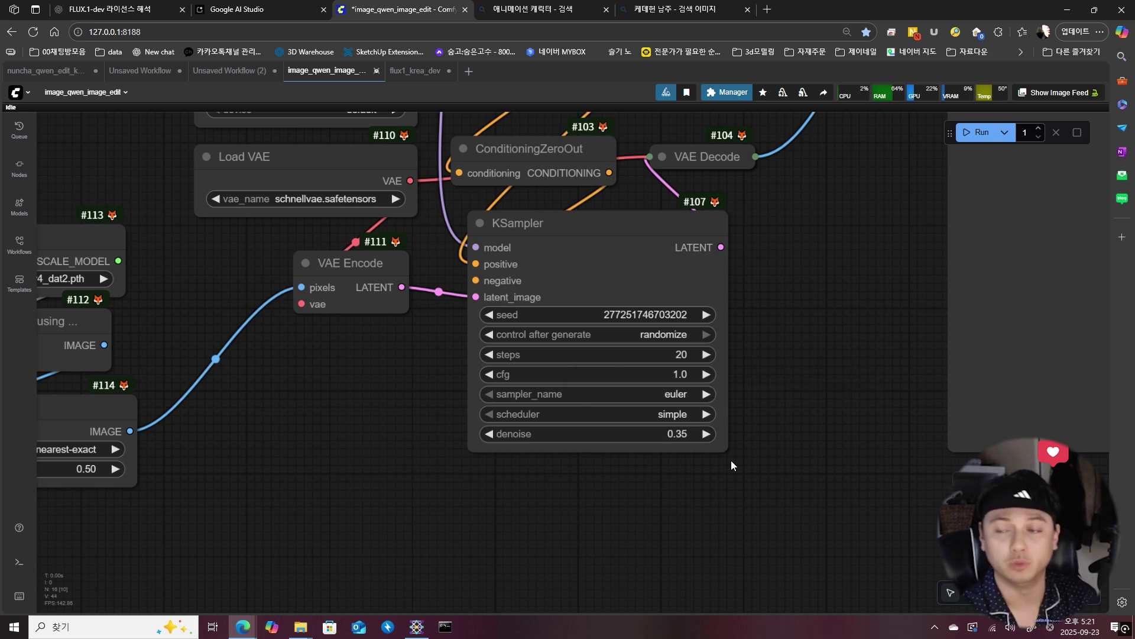
Step: Set the KSampler's steps to 10
{"action": "left_click_drag", "start_coordinate": [758, 326], "coordinate": [806, 422]}
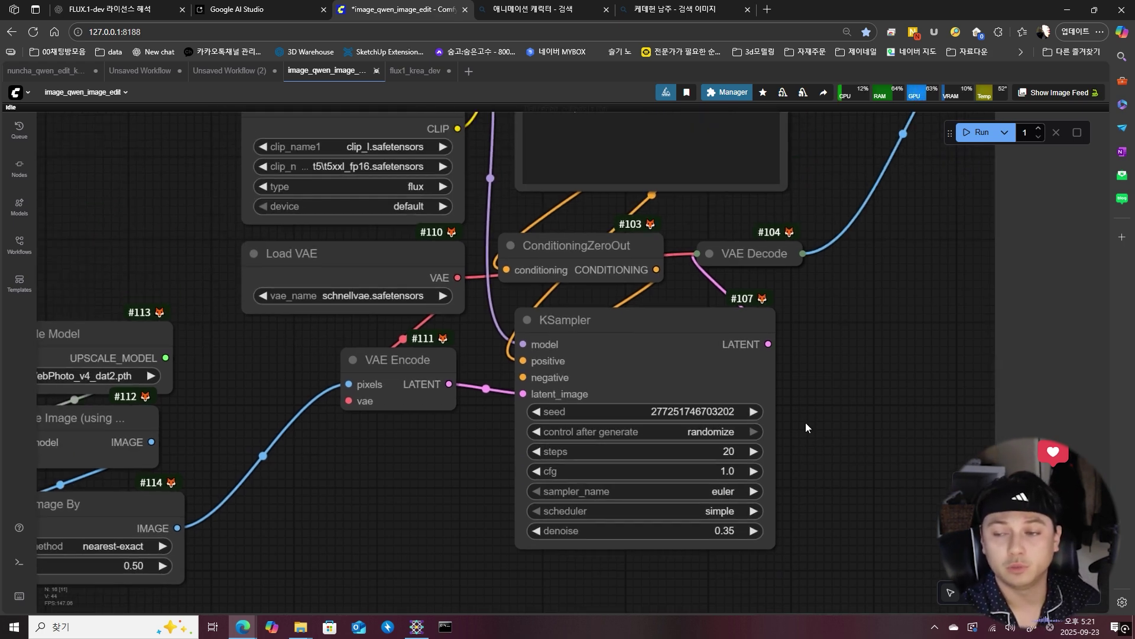
{"action": "scroll", "coordinate": [805, 422], "scroll_direction": "down", "scroll_amount": 5}
{"action": "scroll", "coordinate": [804, 397], "scroll_direction": "up", "scroll_amount": 7}
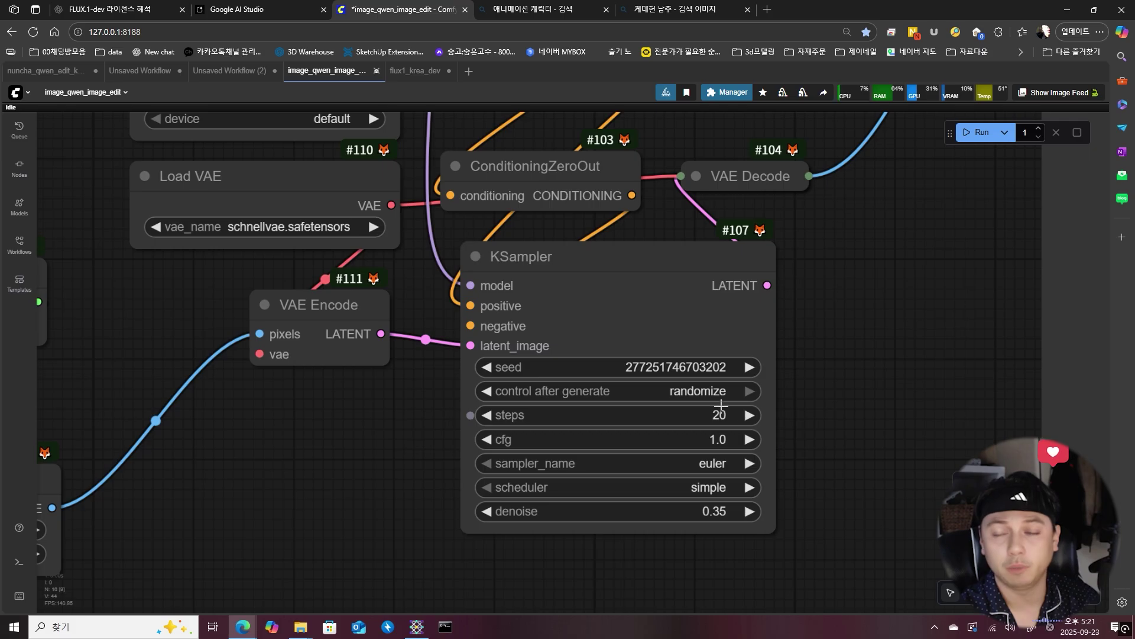
{"action": "scroll", "coordinate": [931, 197], "scroll_direction": "down", "scroll_amount": 6}
{"action": "scroll", "coordinate": [889, 350], "scroll_direction": "up", "scroll_amount": 4}
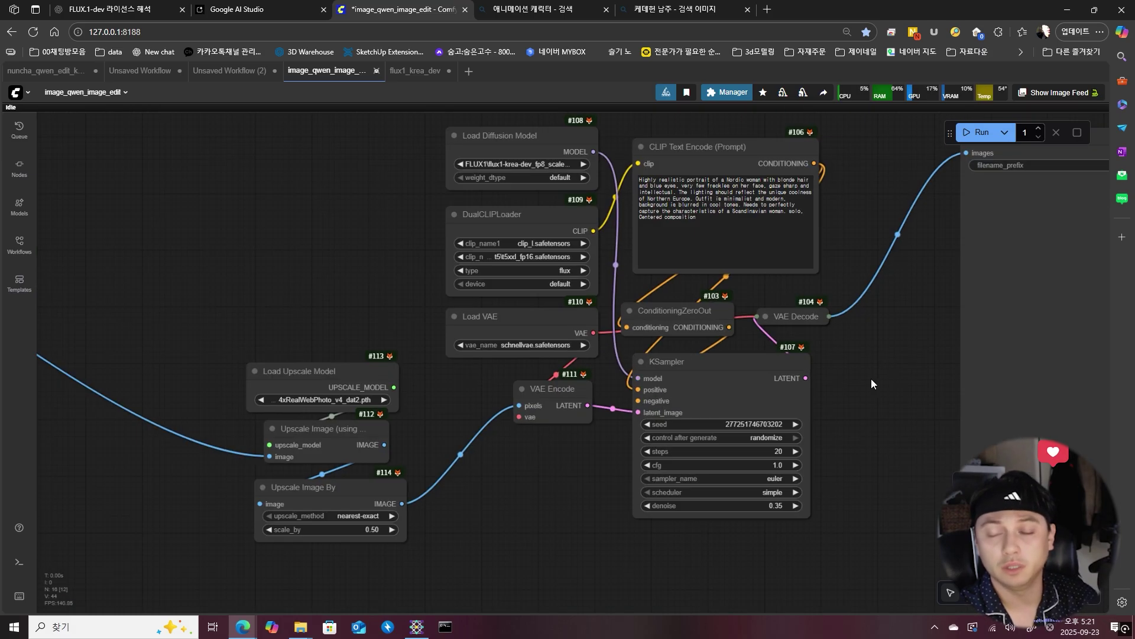
{"action": "left_click_drag", "start_coordinate": [861, 410], "coordinate": [798, 355]}
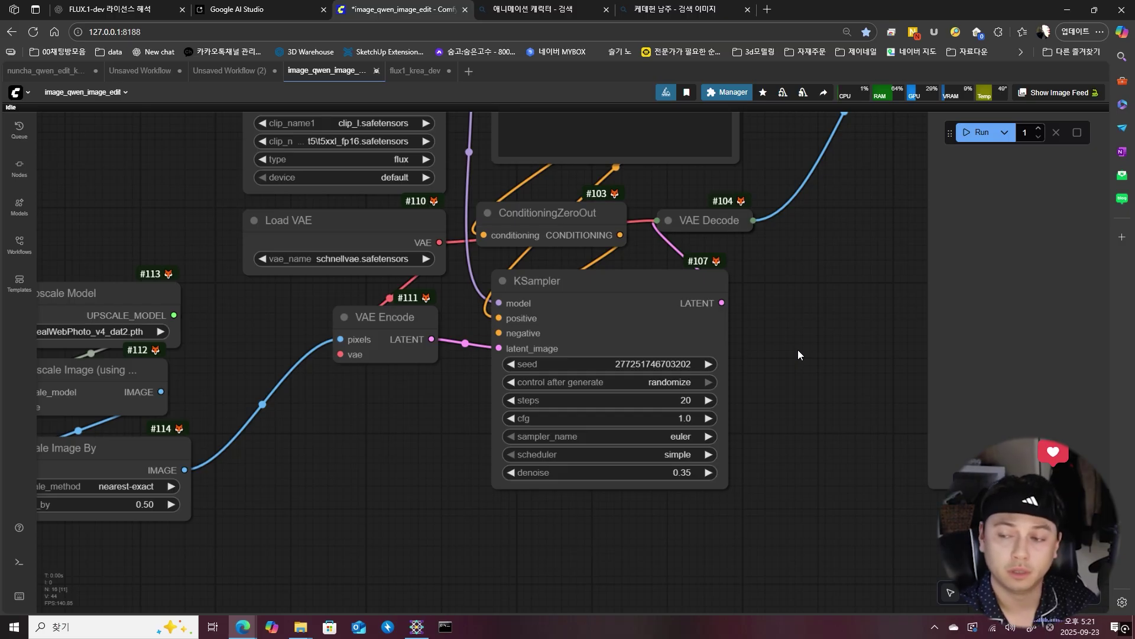
{"action": "left_click", "coordinate": [683, 399]}
{"action": "type", "text": "10"}
{"action": "key", "text": "Return"}
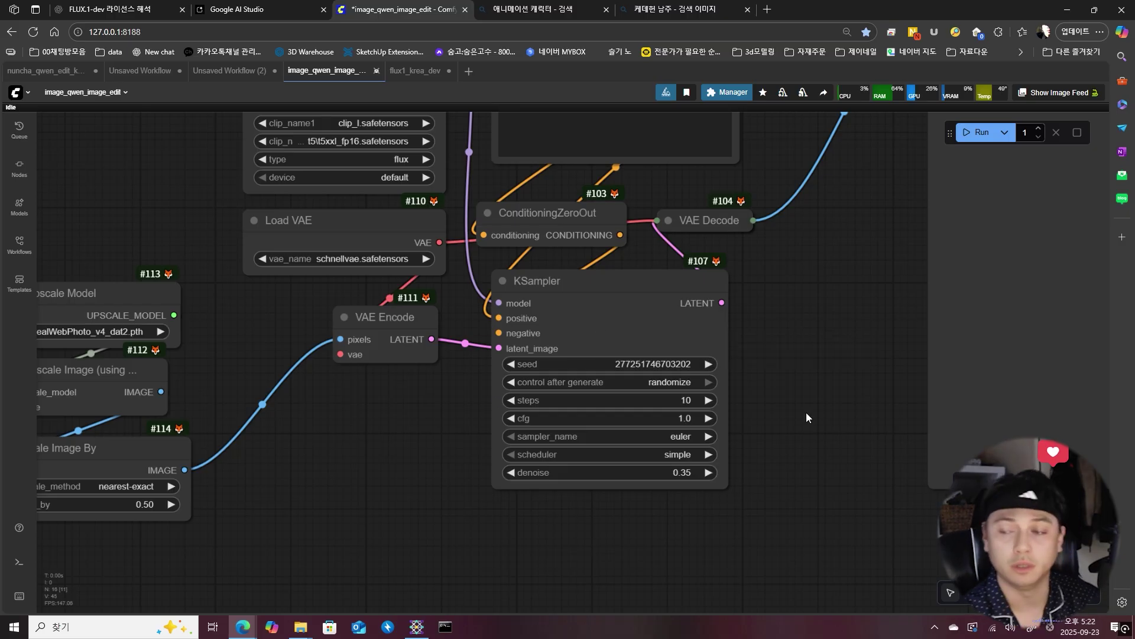
Step: Delete the entire Nordic woman prompt from the Flux section's CLIP Text Encode node
{"action": "scroll", "coordinate": [783, 290], "scroll_direction": "up", "scroll_amount": 3}
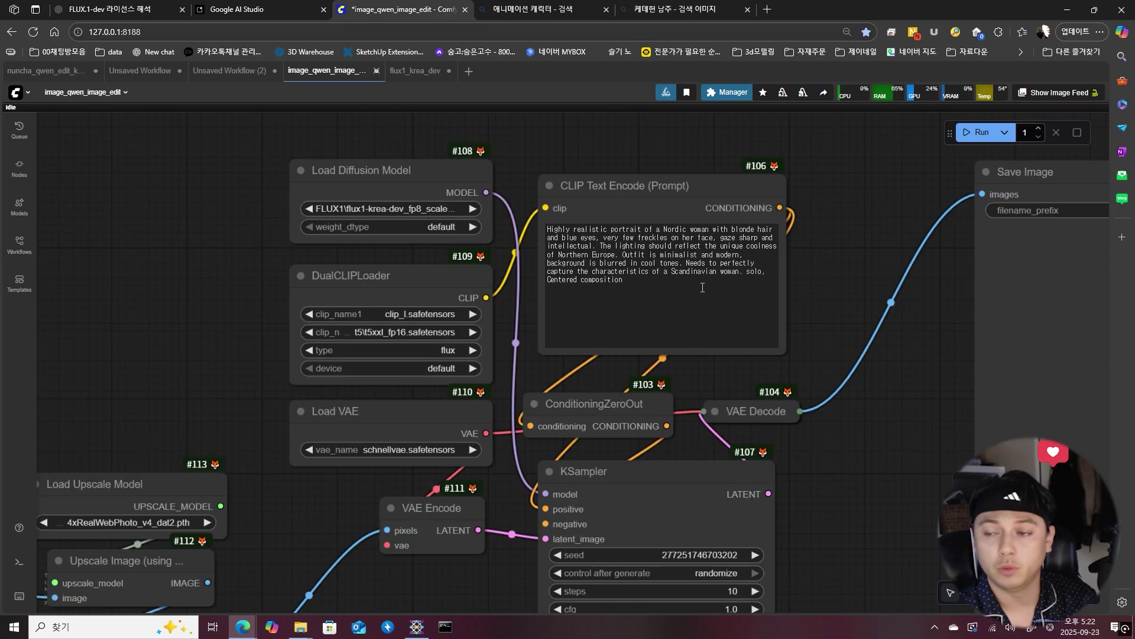
{"action": "scroll", "coordinate": [884, 343], "scroll_direction": "down", "scroll_amount": 5}
{"action": "left_click_drag", "start_coordinate": [885, 343], "coordinate": [716, 387]}
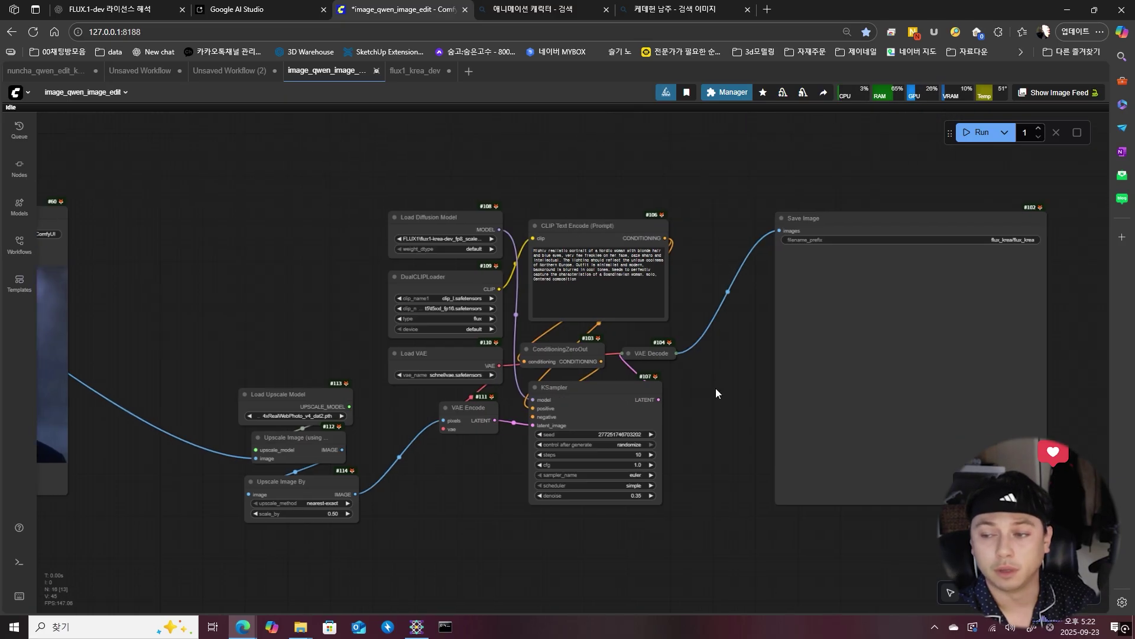
{"action": "left_click", "coordinate": [594, 289]}
{"action": "key", "text": "ctrl+a"}
{"action": "key", "text": "Delete"}
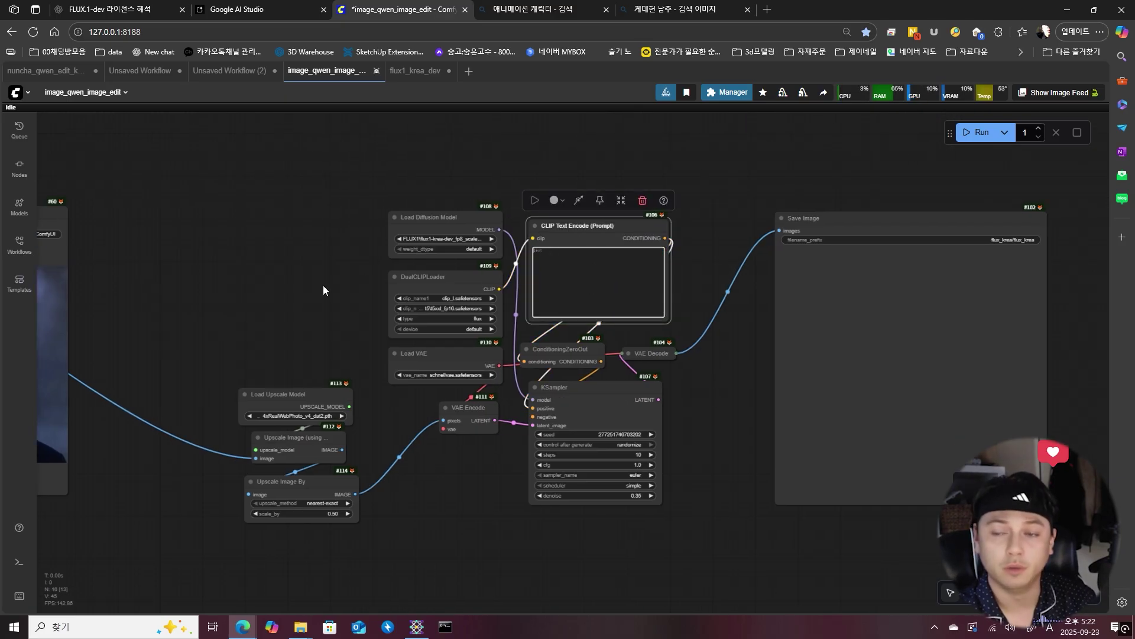
Step: Review the node chain from the source image through the Qwen edit result and upscalers to the Flux nodes
{"action": "left_click_drag", "start_coordinate": [200, 290], "coordinate": [435, 287]}
{"action": "left_click", "coordinate": [206, 353]}
{"action": "scroll", "coordinate": [207, 355], "scroll_direction": "up", "scroll_amount": 2}
{"action": "left_click", "coordinate": [842, 265]}
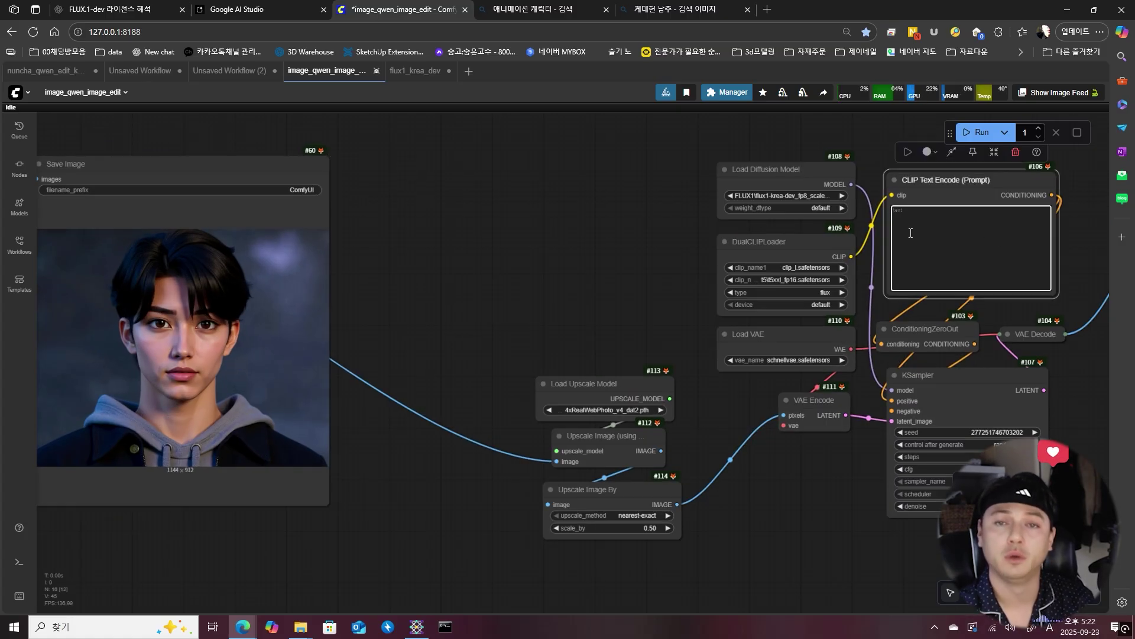
{"action": "left_click_drag", "start_coordinate": [459, 257], "coordinate": [747, 276]}
{"action": "scroll", "coordinate": [742, 283], "scroll_direction": "down", "scroll_amount": 5}
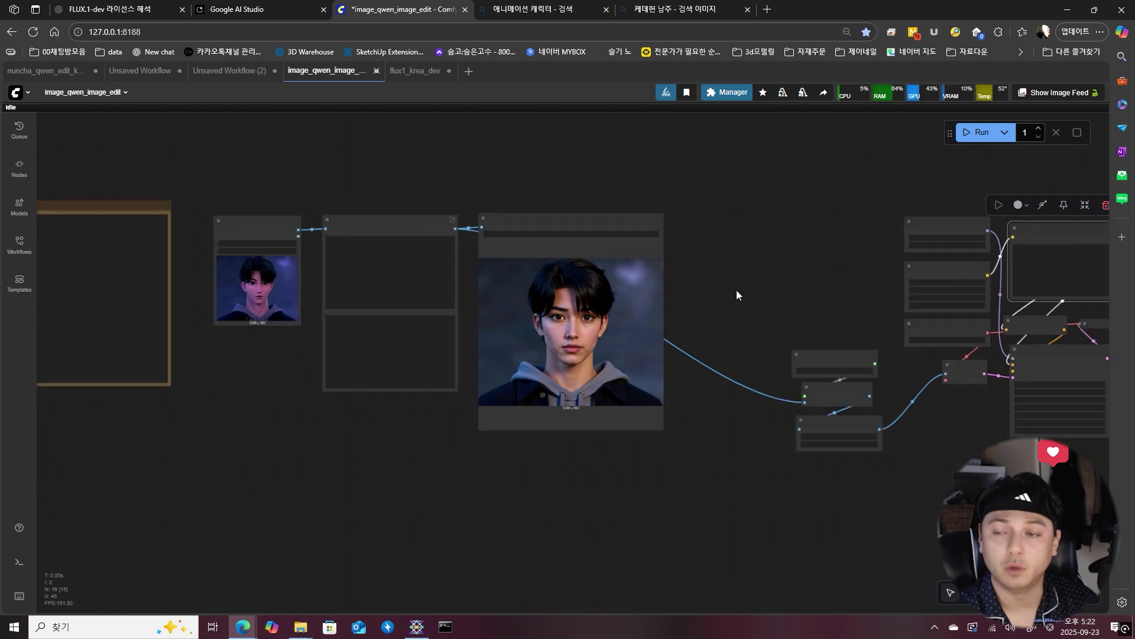
{"action": "left_click_drag", "start_coordinate": [240, 298], "coordinate": [371, 299]}
{"action": "left_click_drag", "start_coordinate": [1009, 274], "coordinate": [854, 328]}
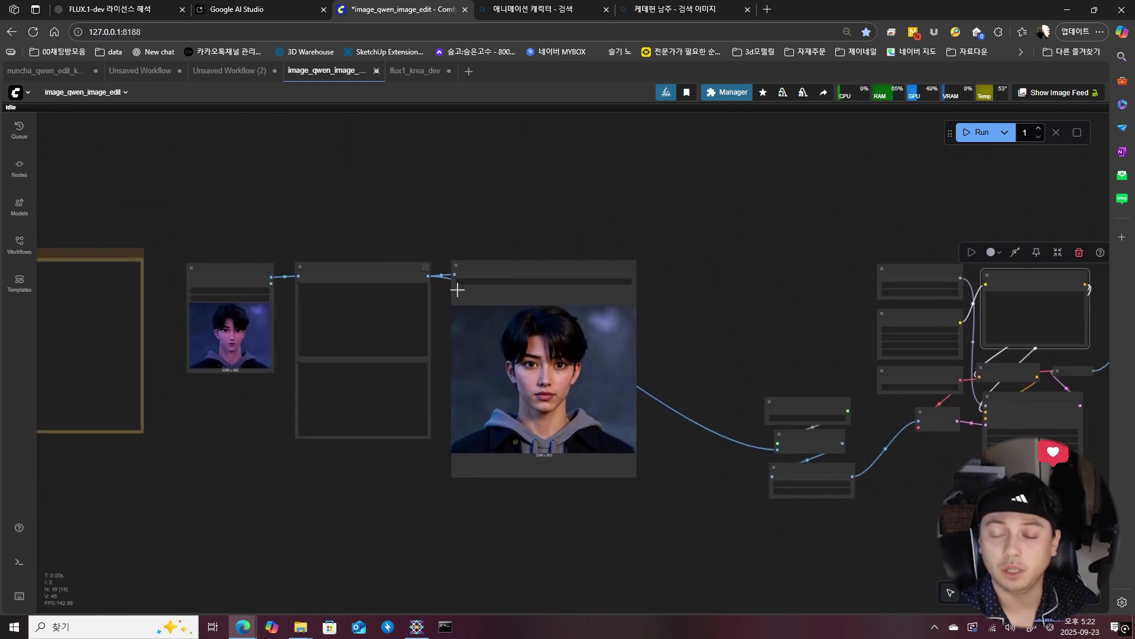
Step: Move the three upscale nodes up and closer to the Qwen result's Save Image node, leaving space before the Flux nodes
{"action": "scroll", "coordinate": [737, 334], "scroll_direction": "up", "scroll_amount": 4}
{"action": "left_click", "coordinate": [183, 237]}
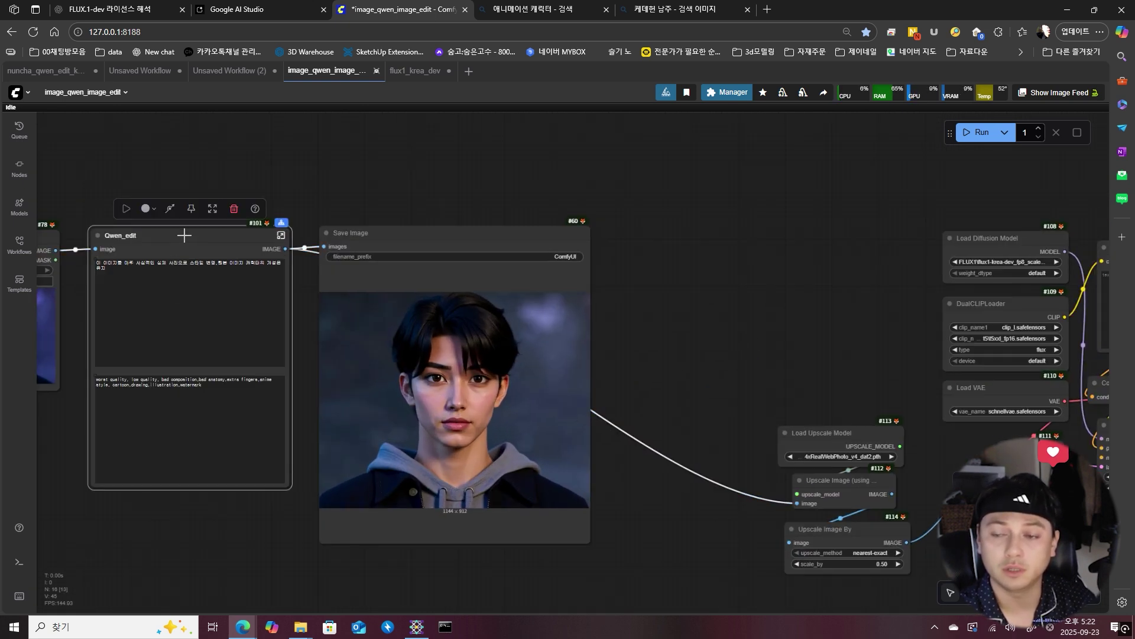
{"action": "left_click_drag", "start_coordinate": [808, 352], "coordinate": [461, 286]}
Step: Search ComfyUI Manager's Custom Nodes Manager for "floren" and check the ComfyUI-Florence2 entry
{"action": "left_click", "coordinate": [728, 93]}
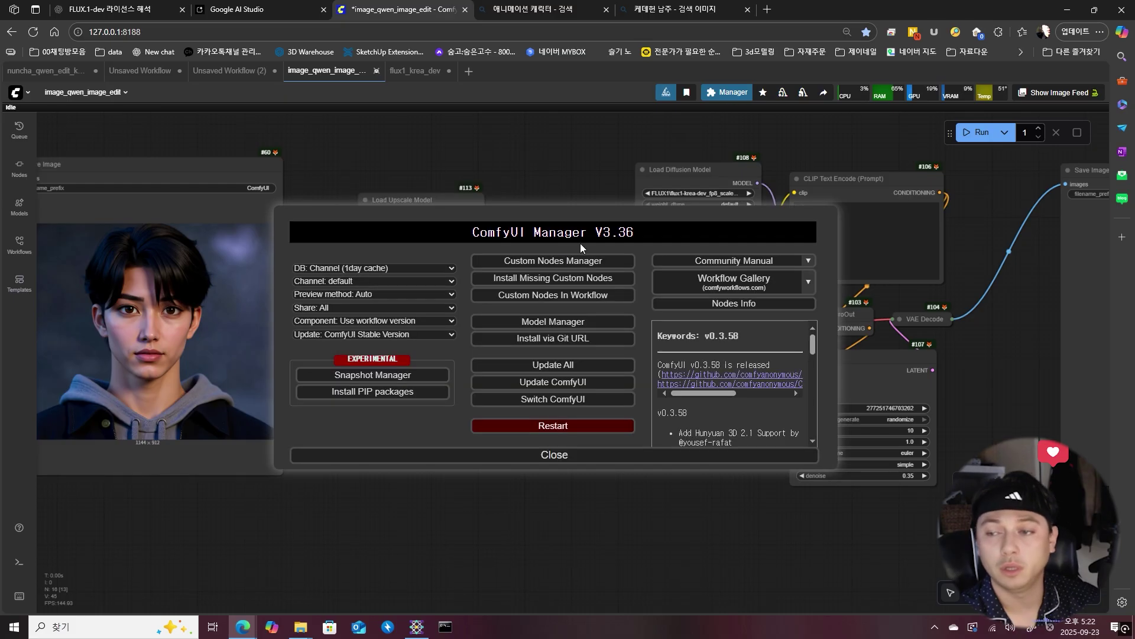
{"action": "left_click", "coordinate": [526, 260]}
{"action": "left_click", "coordinate": [308, 142]}
{"action": "type", "text": "floren"}
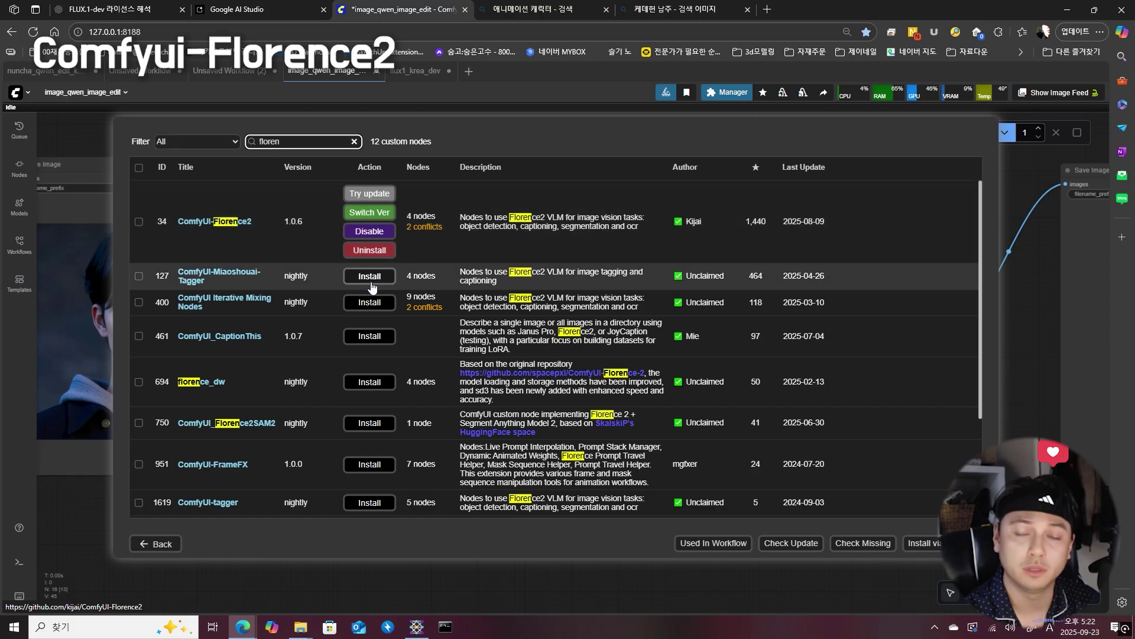
{"action": "key", "text": "Escape"}
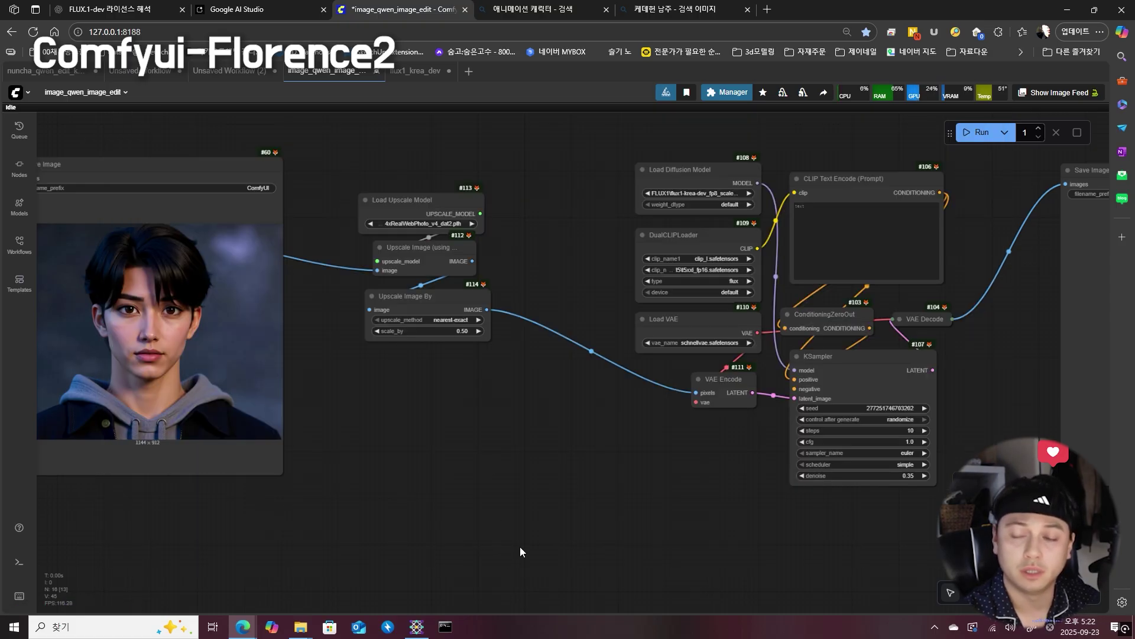
Step: Add a Florence2Run node above the upscale nodes and feed it the Qwen_edit node's image output
{"action": "left_click_drag", "start_coordinate": [536, 256], "coordinate": [573, 345]}
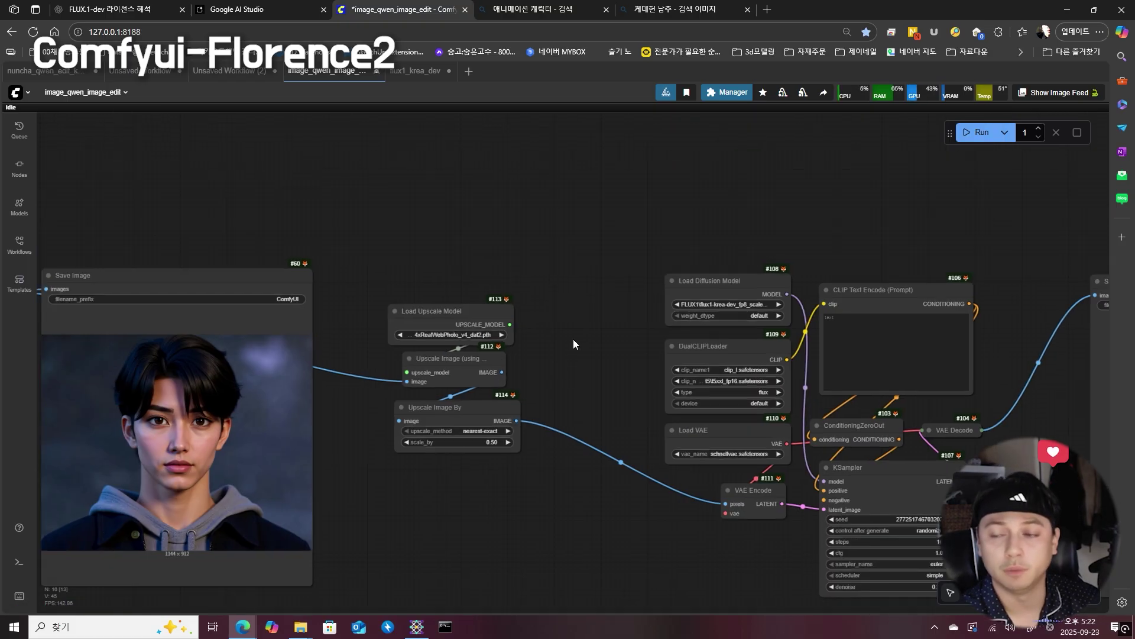
{"action": "double_click", "coordinate": [539, 229]}
{"action": "type", "text": "flore"}
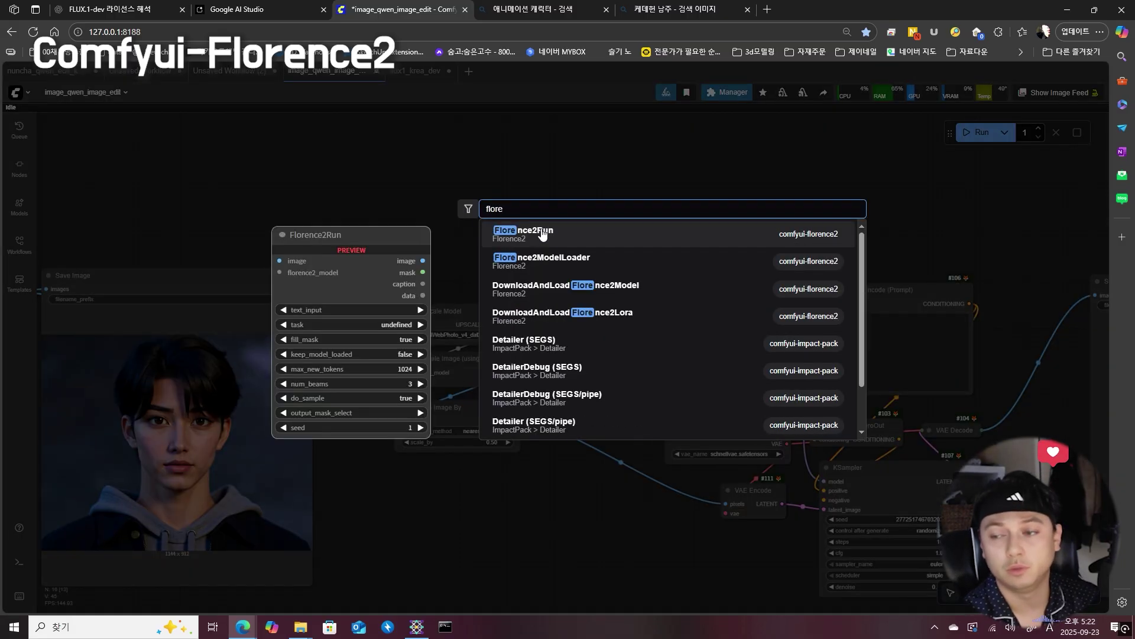
{"action": "left_click", "coordinate": [589, 239]}
{"action": "left_click_drag", "start_coordinate": [311, 195], "coordinate": [566, 325]}
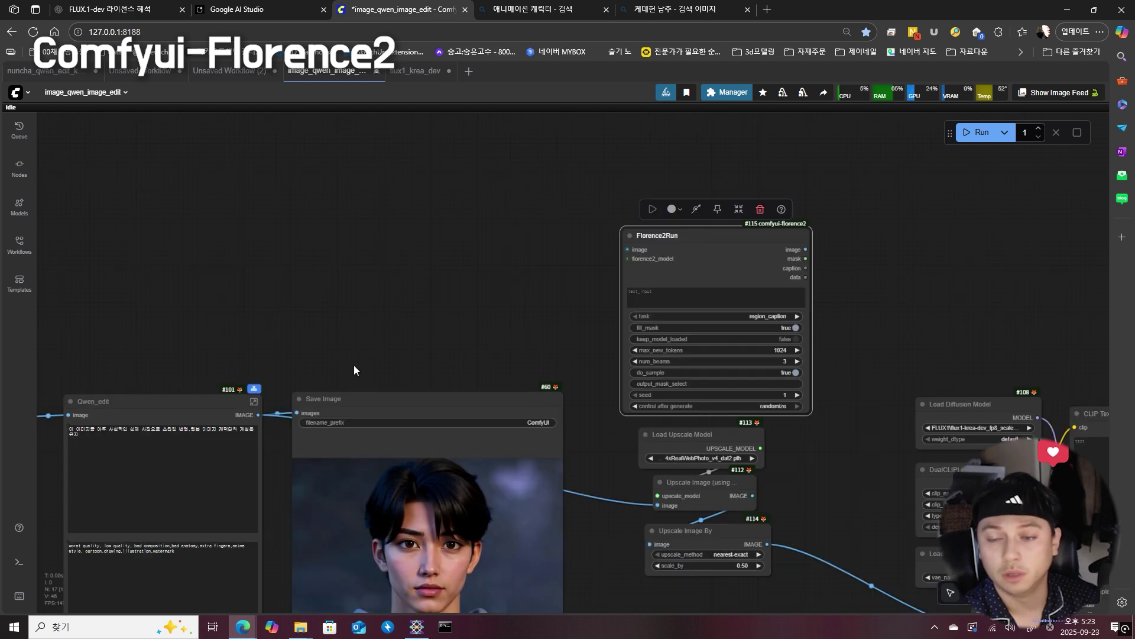
{"action": "left_click_drag", "start_coordinate": [258, 415], "coordinate": [627, 249]}
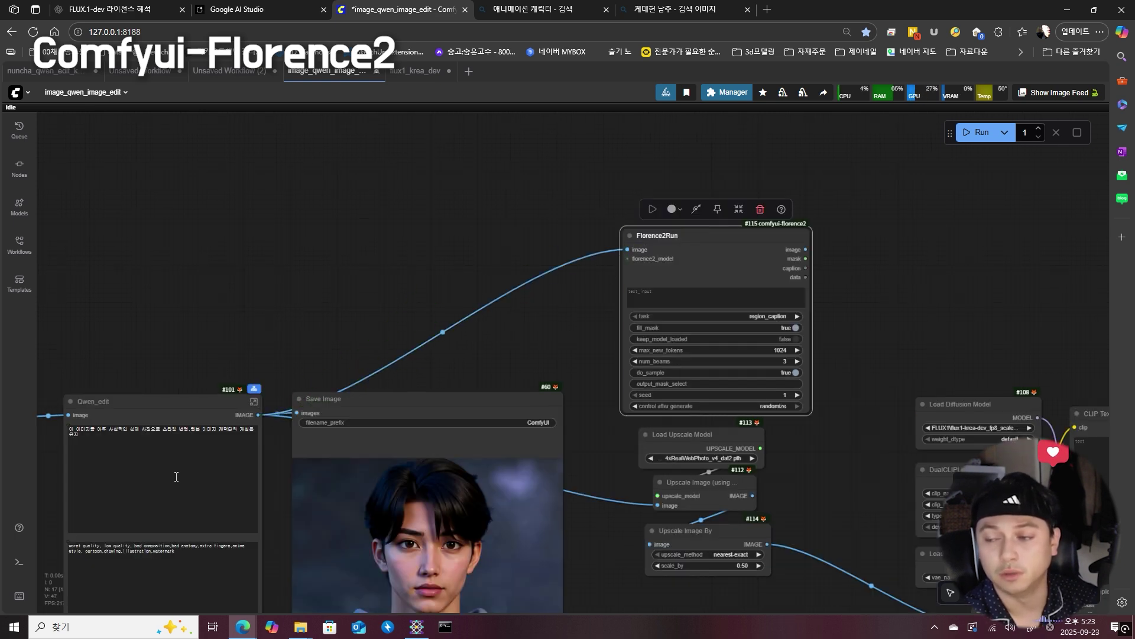
Step: Set the Florence2Run node's task to detailed_caption
{"action": "scroll", "coordinate": [638, 275], "scroll_direction": "up", "scroll_amount": 5}
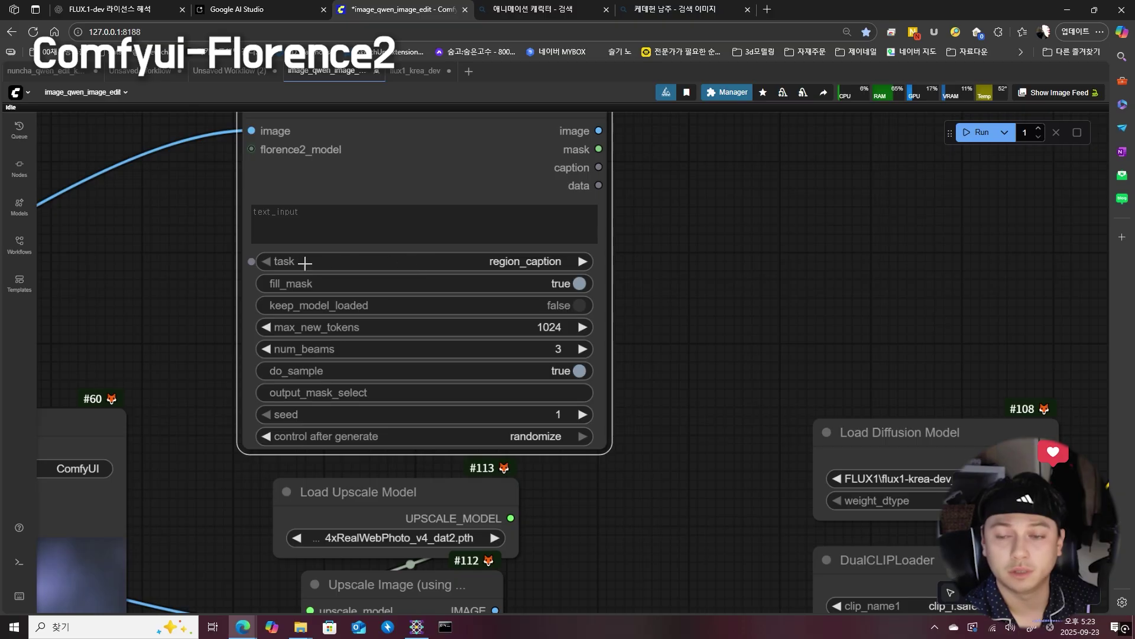
{"action": "left_click_drag", "start_coordinate": [232, 219], "coordinate": [238, 272]}
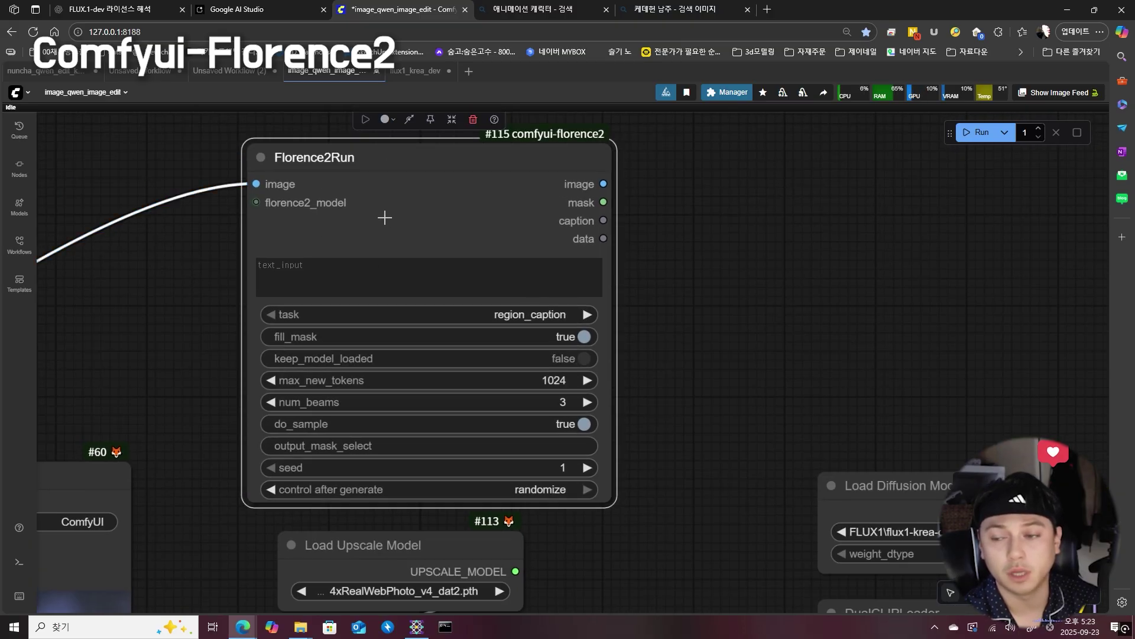
{"action": "left_click", "coordinate": [524, 314]}
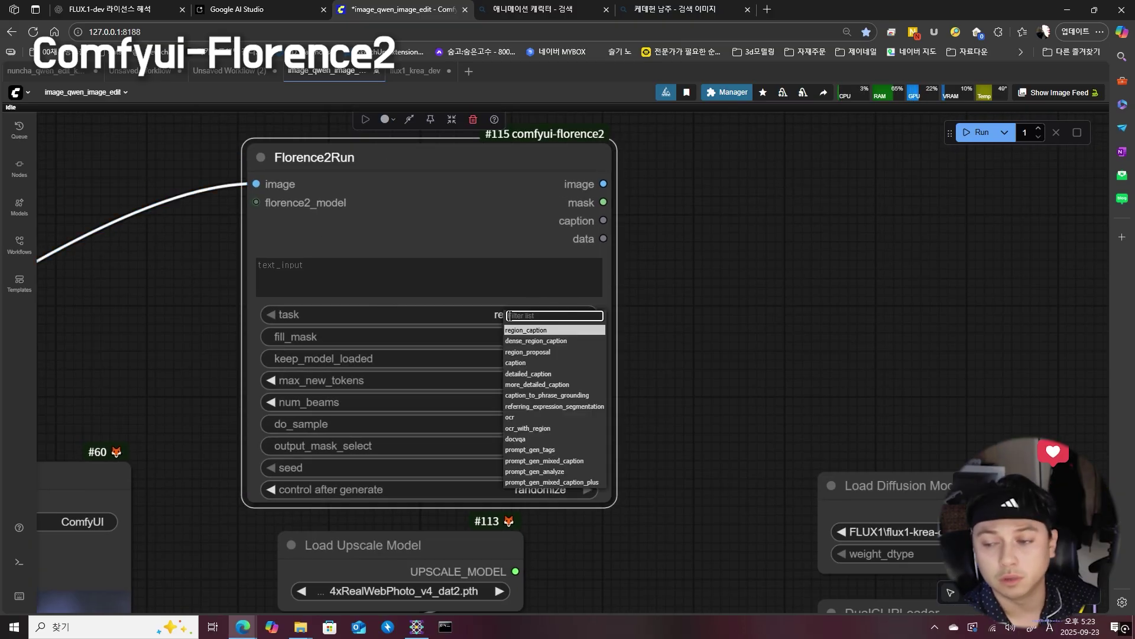
{"action": "key", "text": "Escape"}
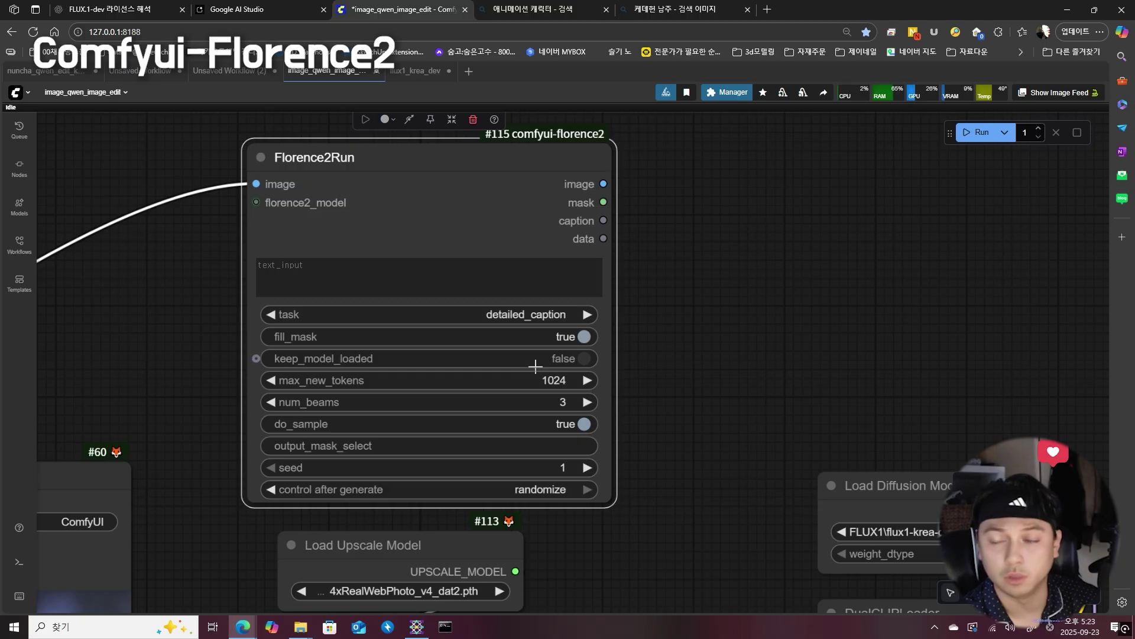
{"action": "scroll", "coordinate": [743, 291], "scroll_direction": "left", "scroll_amount": 3}
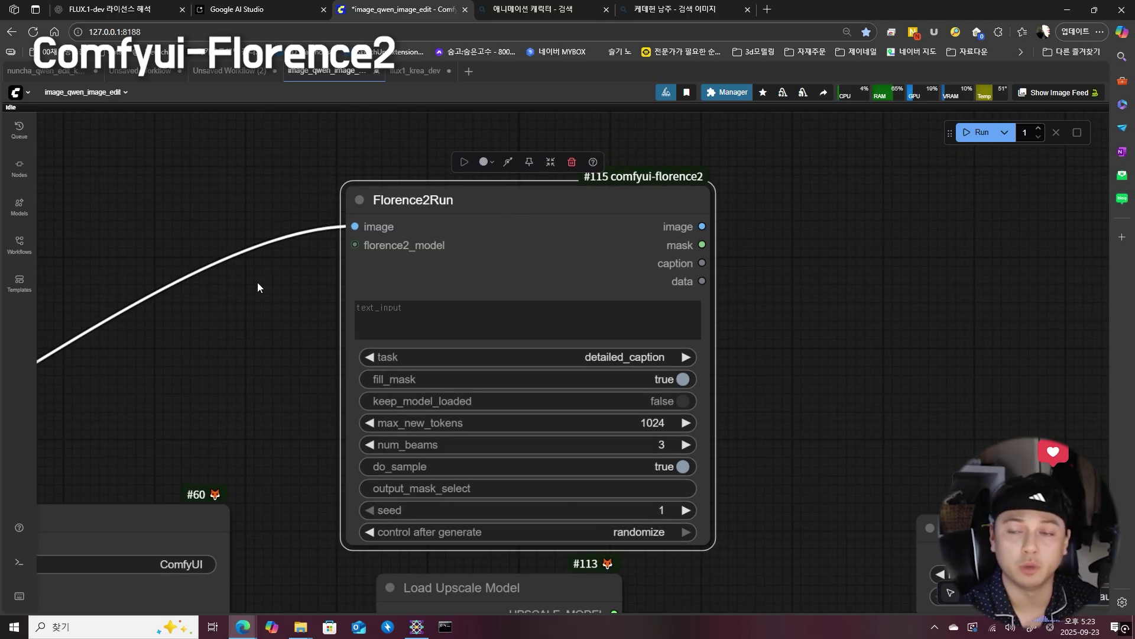
Step: Add a DownloadAndLoadFlorence2Model node linked to Florence2Run's florence2_model input and place it just above Florence2Run
{"action": "scroll", "coordinate": [257, 287], "scroll_direction": "up", "scroll_amount": 3}
{"action": "left_click_drag", "start_coordinate": [403, 340], "coordinate": [393, 195]}
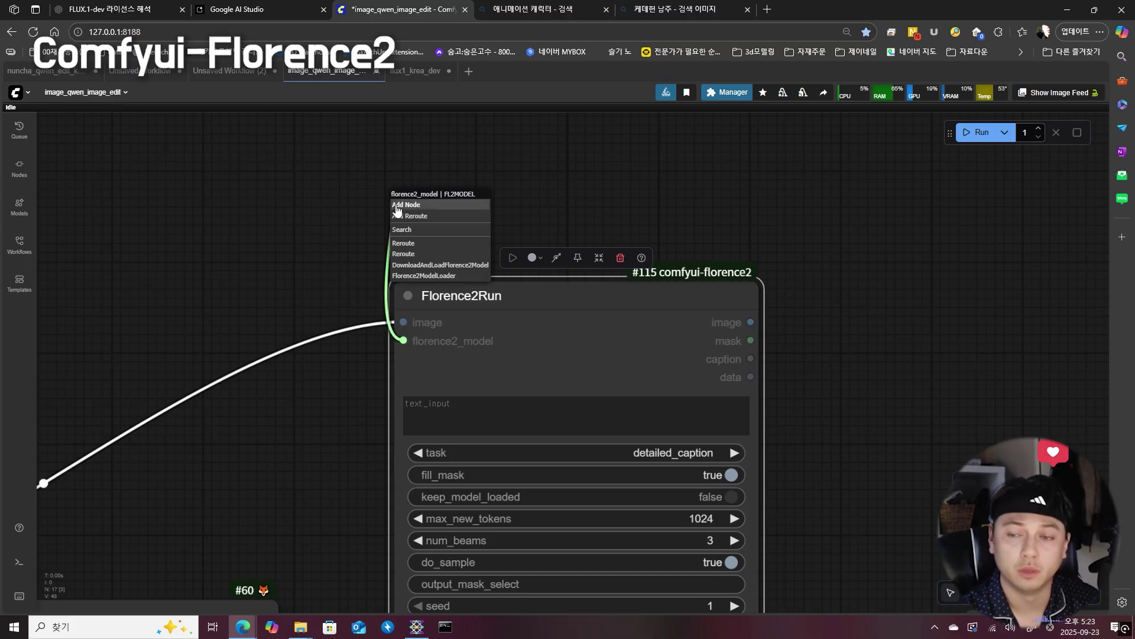
{"action": "left_click", "coordinate": [437, 265]}
{"action": "scroll", "coordinate": [490, 202], "scroll_direction": "up", "scroll_amount": 4}
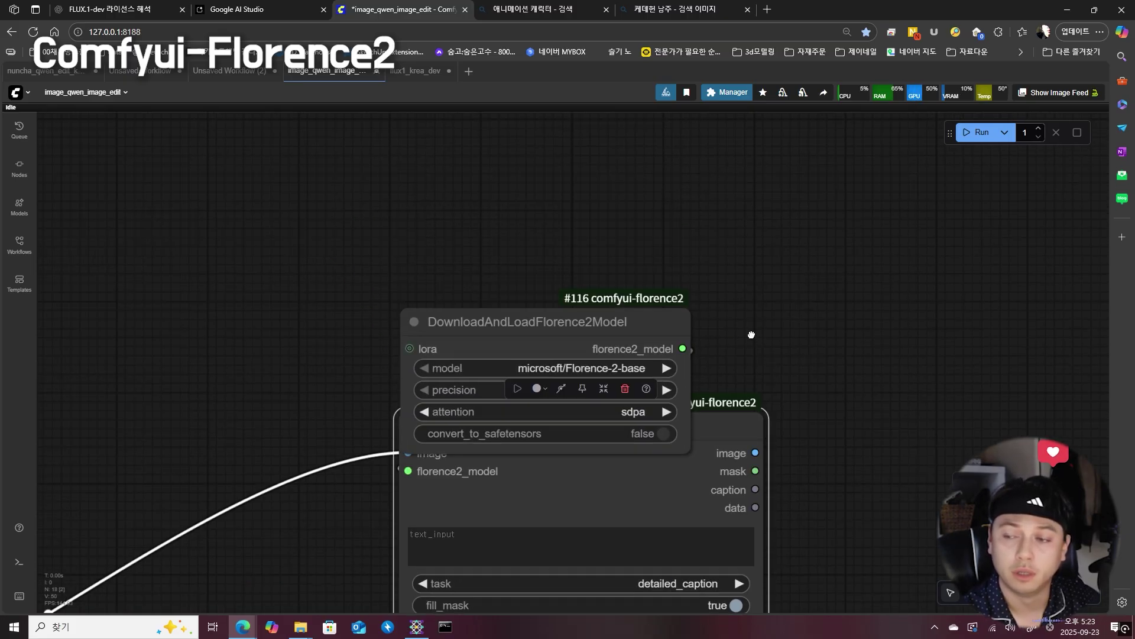
{"action": "left_click_drag", "start_coordinate": [649, 327], "coordinate": [659, 264]}
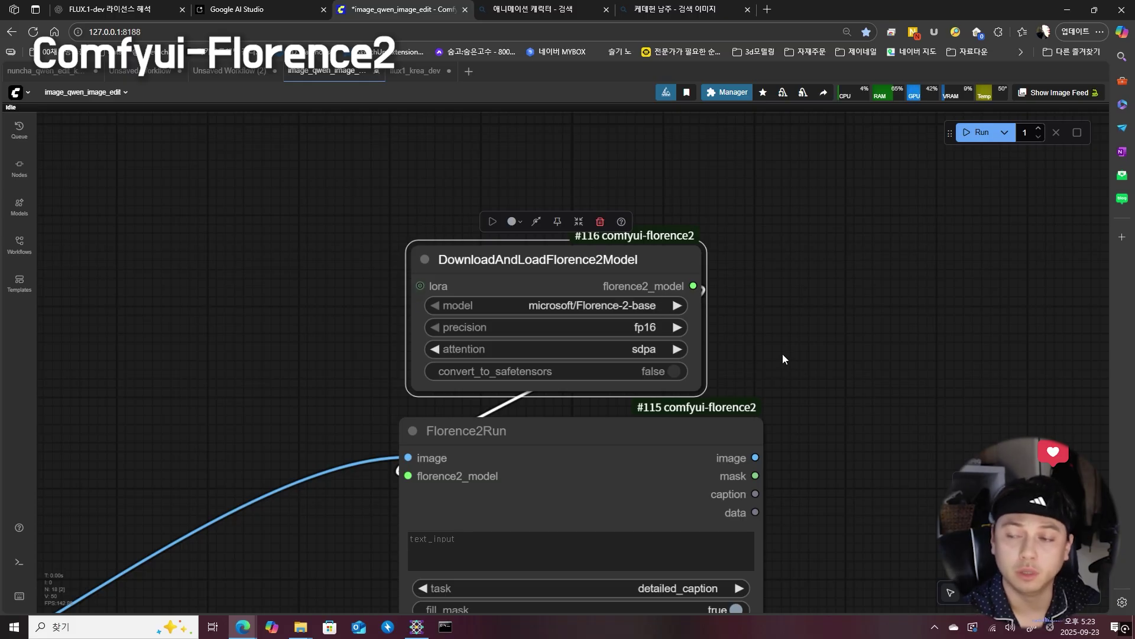
{"action": "left_click", "coordinate": [814, 350]}
{"action": "left_click", "coordinate": [580, 263]}
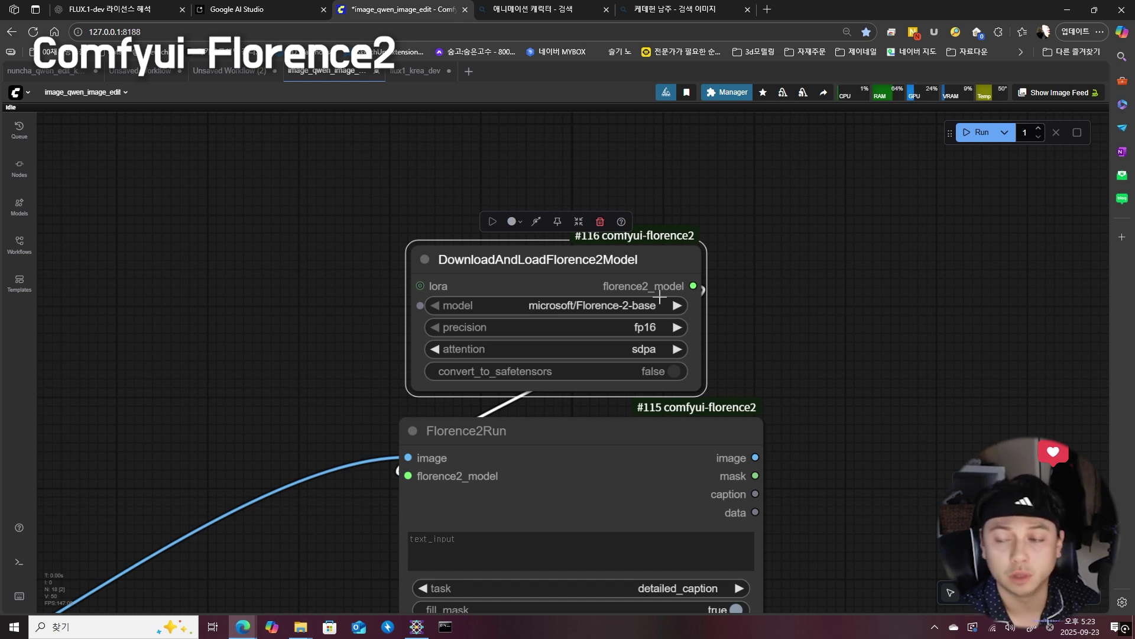
Step: Connect Florence2Run's caption output to the text input of the Flux section's CLIP Text Encode node
{"action": "scroll", "coordinate": [659, 295], "scroll_direction": "down", "scroll_amount": 4}
{"action": "left_click_drag", "start_coordinate": [829, 441], "coordinate": [635, 280]}
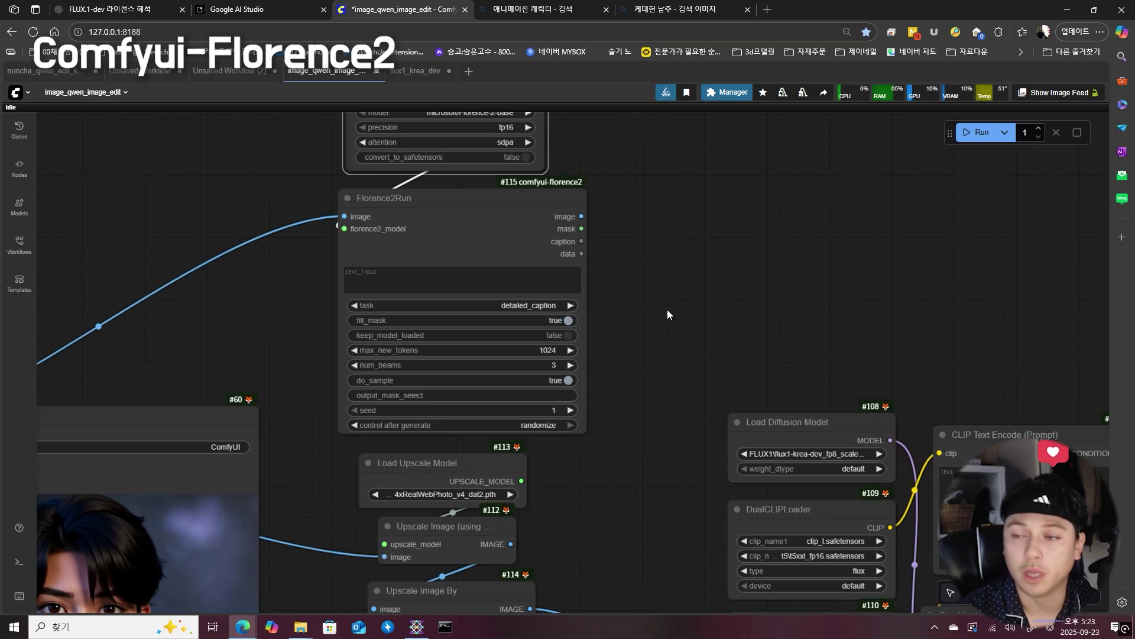
{"action": "left_click", "coordinate": [514, 235]}
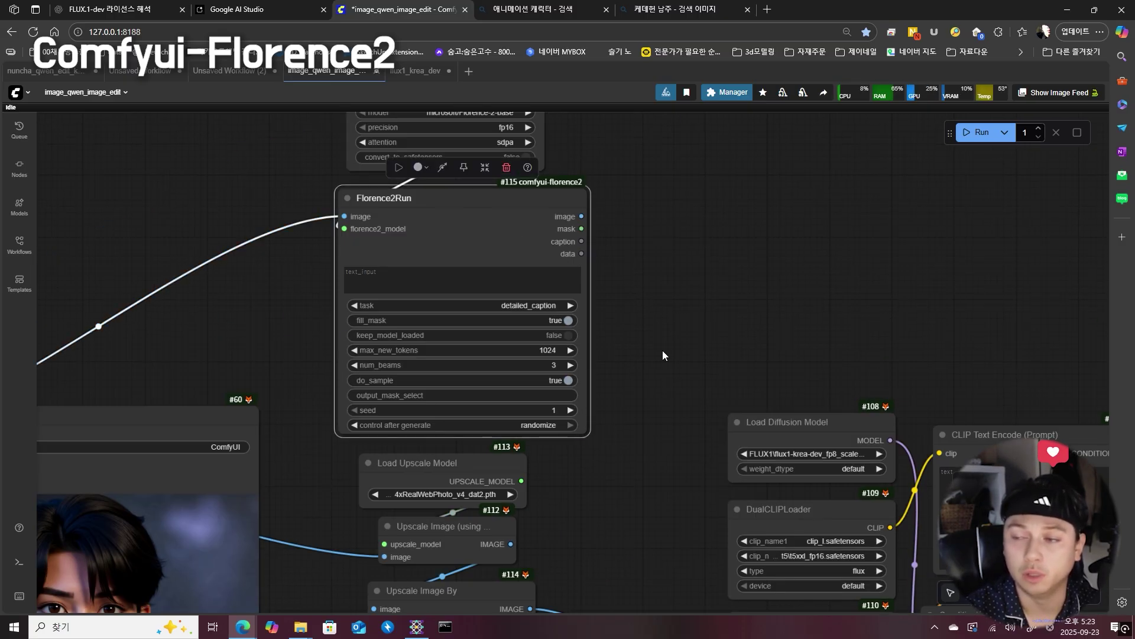
{"action": "left_click_drag", "start_coordinate": [605, 279], "coordinate": [404, 228]}
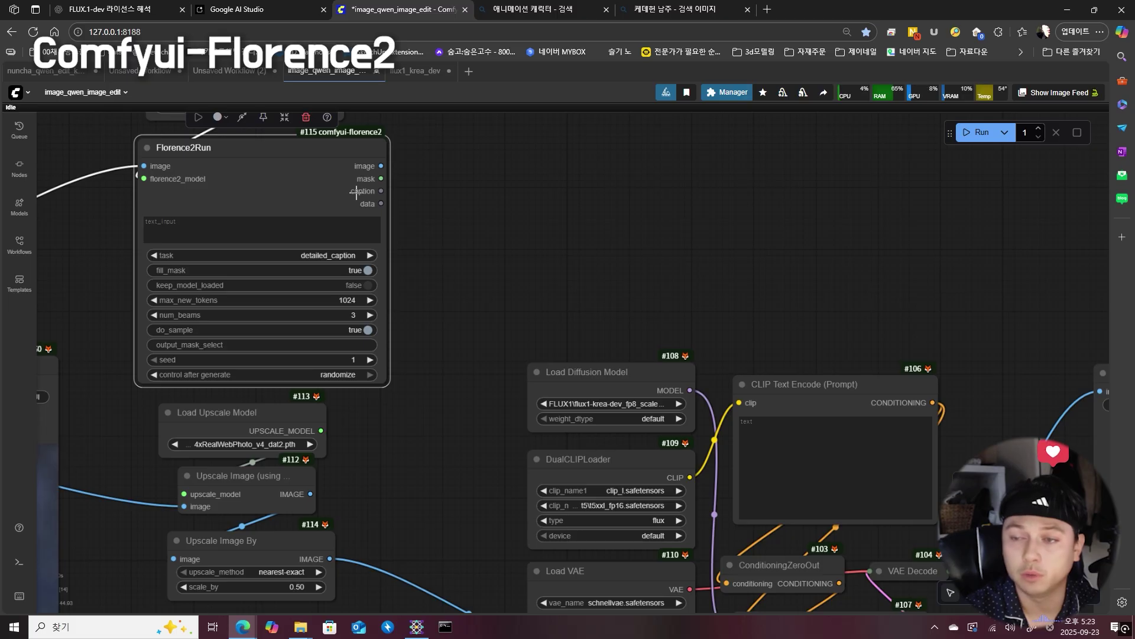
{"action": "scroll", "coordinate": [356, 192], "scroll_direction": "up", "scroll_amount": 8}
{"action": "left_click_drag", "start_coordinate": [403, 189], "coordinate": [716, 207]}
{"action": "left_click", "coordinate": [675, 278]}
{"action": "scroll", "coordinate": [394, 158], "scroll_direction": "down", "scroll_amount": 8}
{"action": "left_click", "coordinate": [804, 345]}
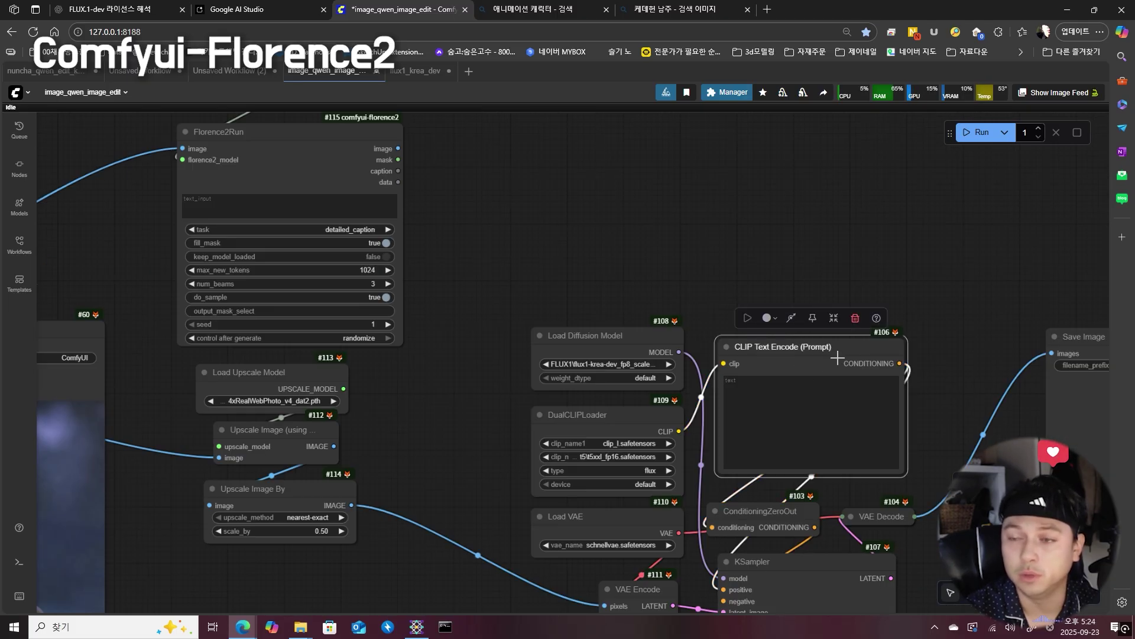
{"action": "left_click_drag", "start_coordinate": [398, 171], "coordinate": [731, 404]}
{"action": "scroll", "coordinate": [730, 404], "scroll_direction": "up", "scroll_amount": 11}
{"action": "scroll", "coordinate": [882, 396], "scroll_direction": "down", "scroll_amount": 14}
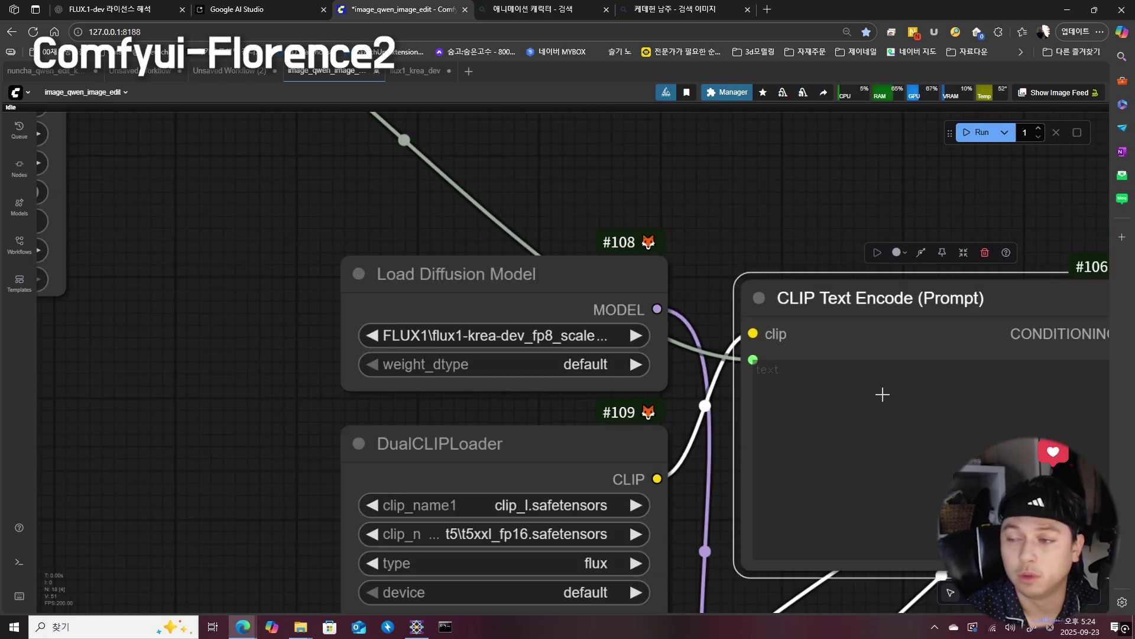
{"action": "left_click", "coordinate": [557, 200]}
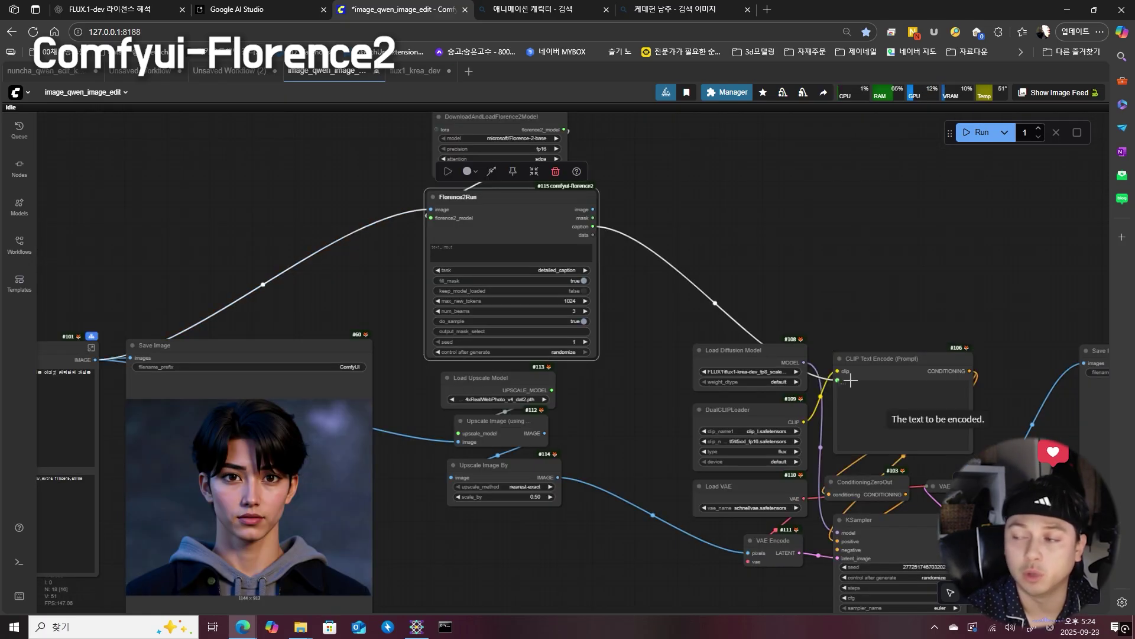
Step: Review the path from the Qwen edit result through Florence2Run's caption and the upscale nodes to the Flux nodes
{"action": "left_click_drag", "start_coordinate": [811, 262], "coordinate": [555, 277]}
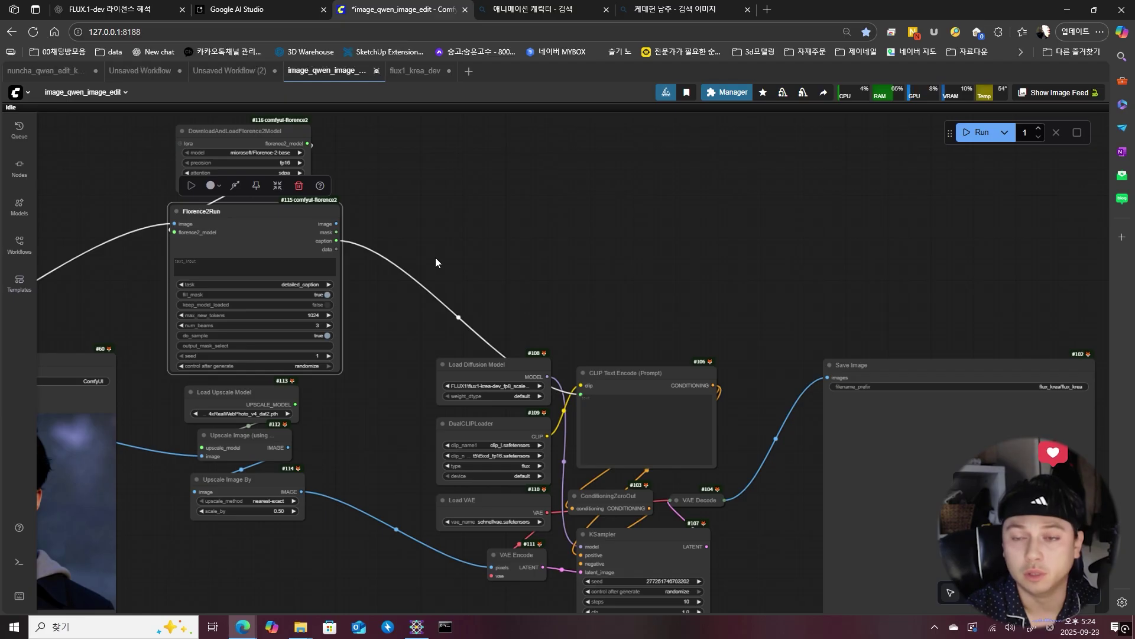
{"action": "scroll", "coordinate": [435, 254], "scroll_direction": "up", "scroll_amount": 2}
{"action": "scroll", "coordinate": [434, 254], "scroll_direction": "left", "scroll_amount": 10}
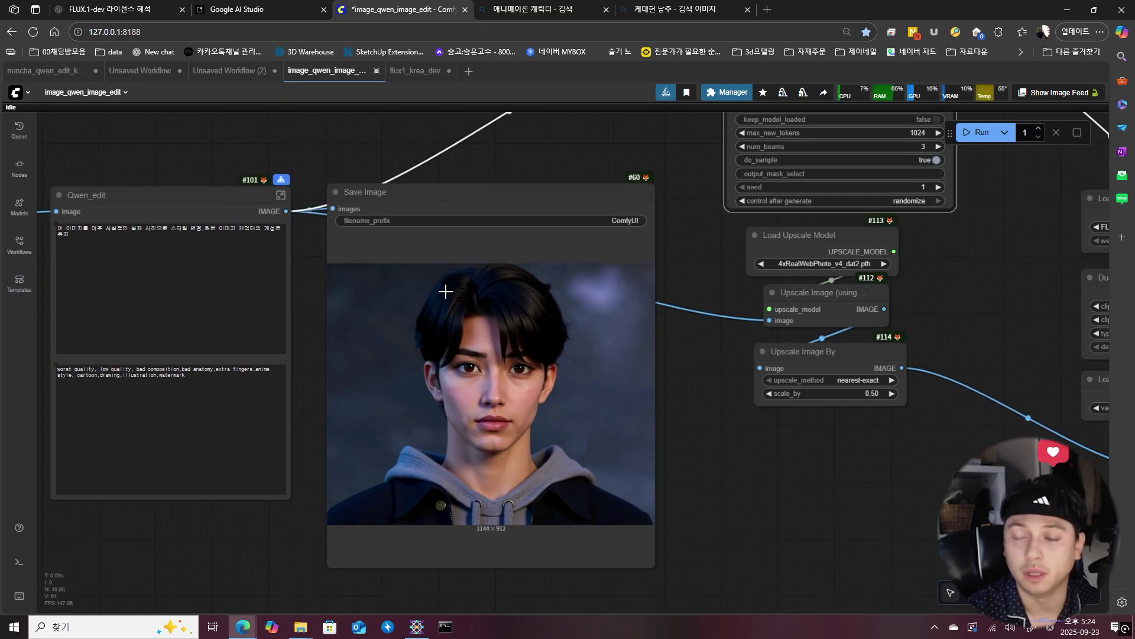
{"action": "scroll", "coordinate": [534, 307], "scroll_direction": "up", "scroll_amount": 3}
{"action": "scroll", "coordinate": [534, 307], "scroll_direction": "right", "scroll_amount": 3}
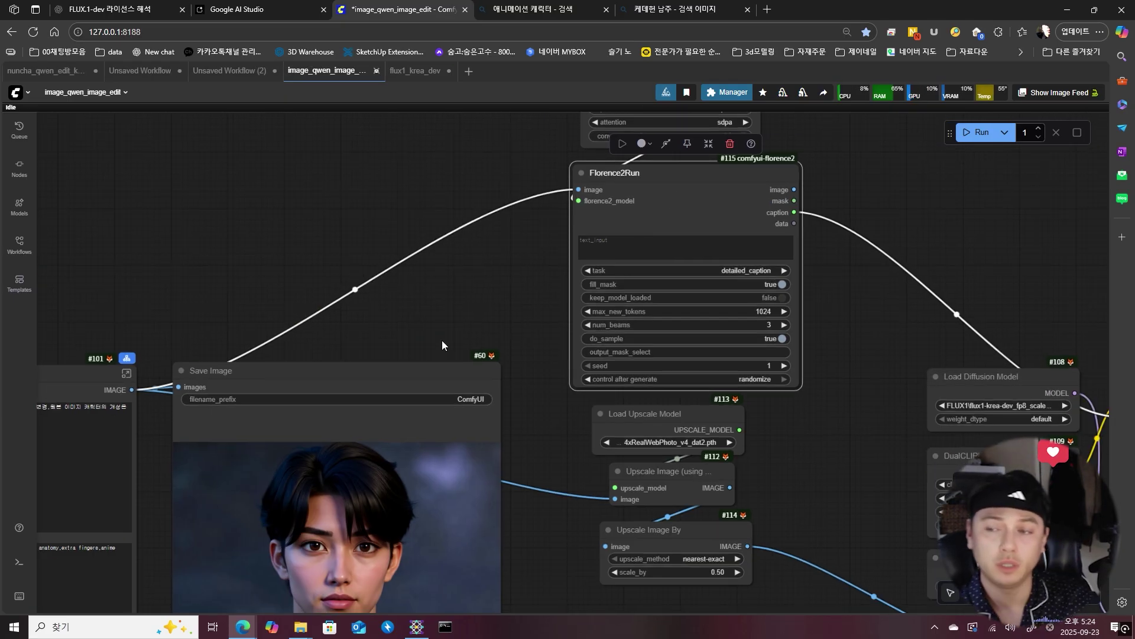
{"action": "left_click_drag", "start_coordinate": [441, 345], "coordinate": [371, 286]}
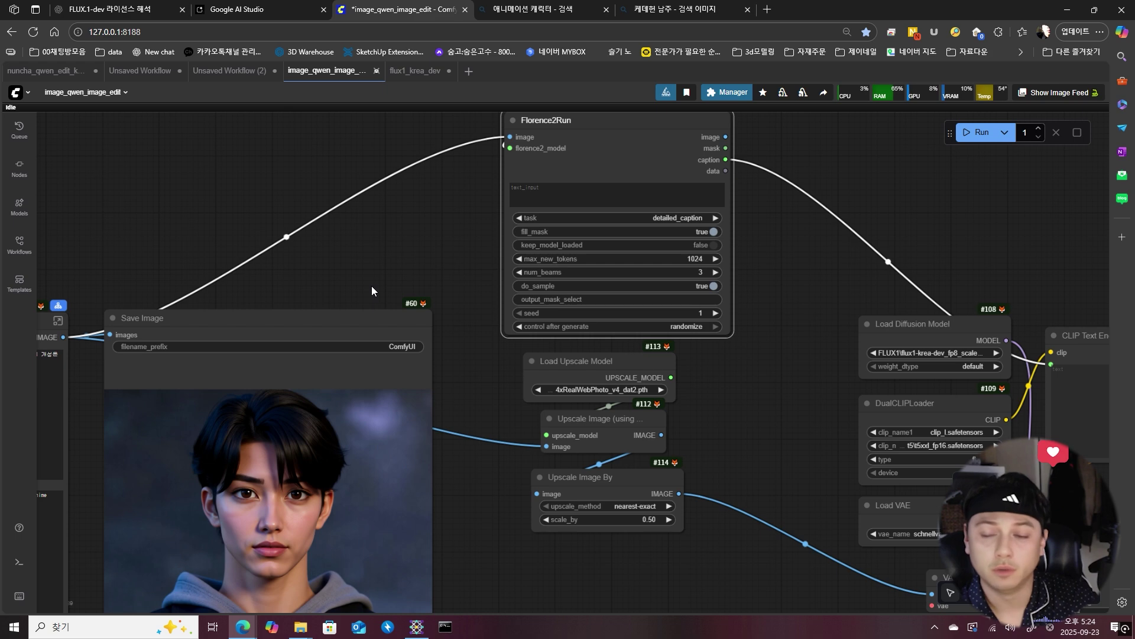
{"action": "scroll", "coordinate": [446, 452], "scroll_direction": "down", "scroll_amount": 3}
{"action": "scroll", "coordinate": [446, 452], "scroll_direction": "left", "scroll_amount": 1}
{"action": "left_click", "coordinate": [334, 331]}
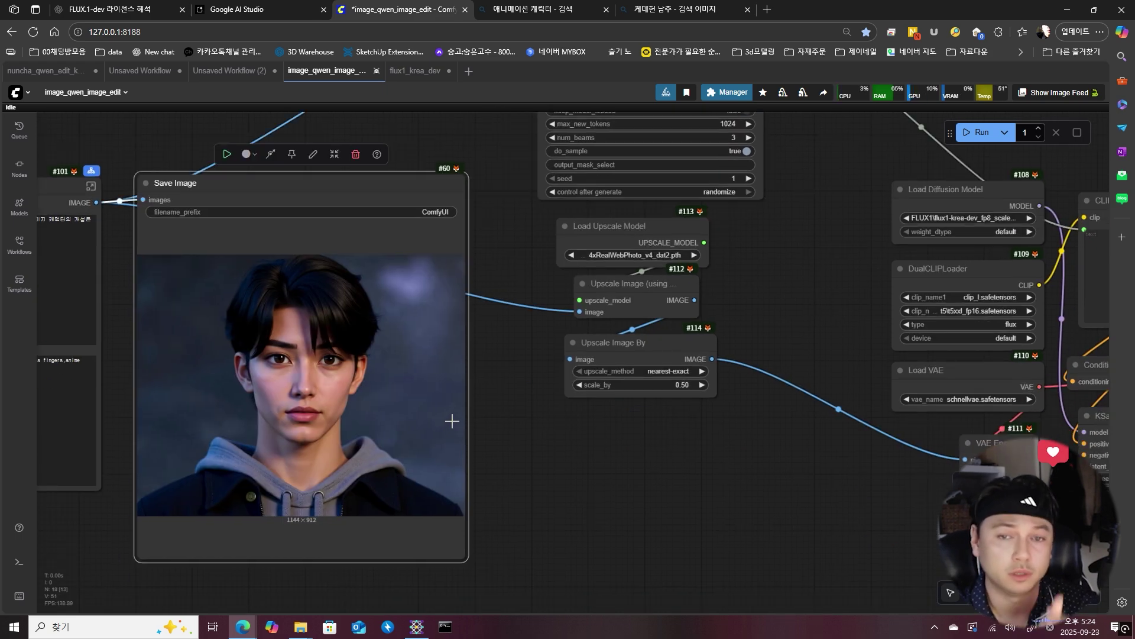
{"action": "left_click_drag", "start_coordinate": [491, 410], "coordinate": [654, 421]}
{"action": "scroll", "coordinate": [500, 491], "scroll_direction": "up", "scroll_amount": 4}
{"action": "scroll", "coordinate": [500, 490], "scroll_direction": "right", "scroll_amount": 3}
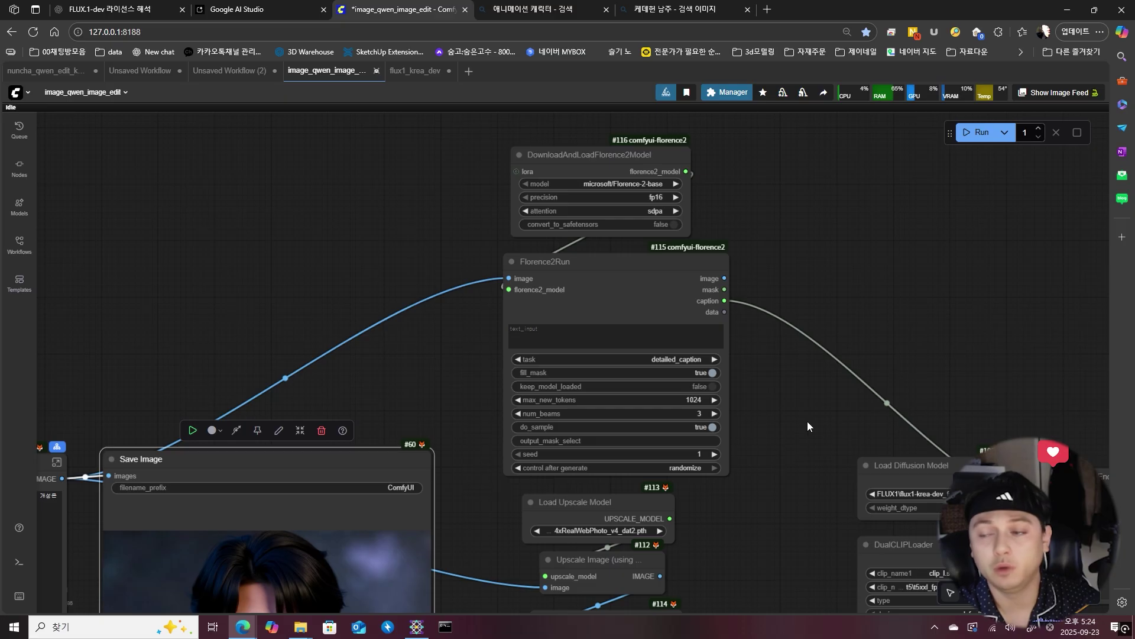
{"action": "left_click", "coordinate": [650, 288]}
{"action": "left_click", "coordinate": [791, 257]}
{"action": "left_click_drag", "start_coordinate": [791, 256], "coordinate": [655, 244]}
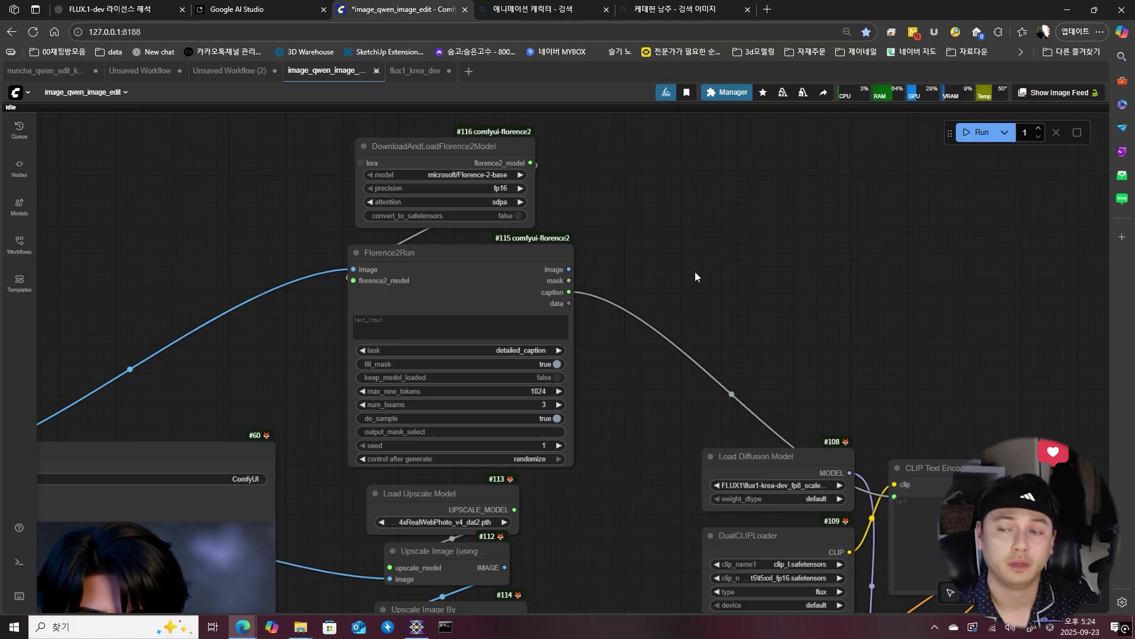
{"action": "key", "text": "."}
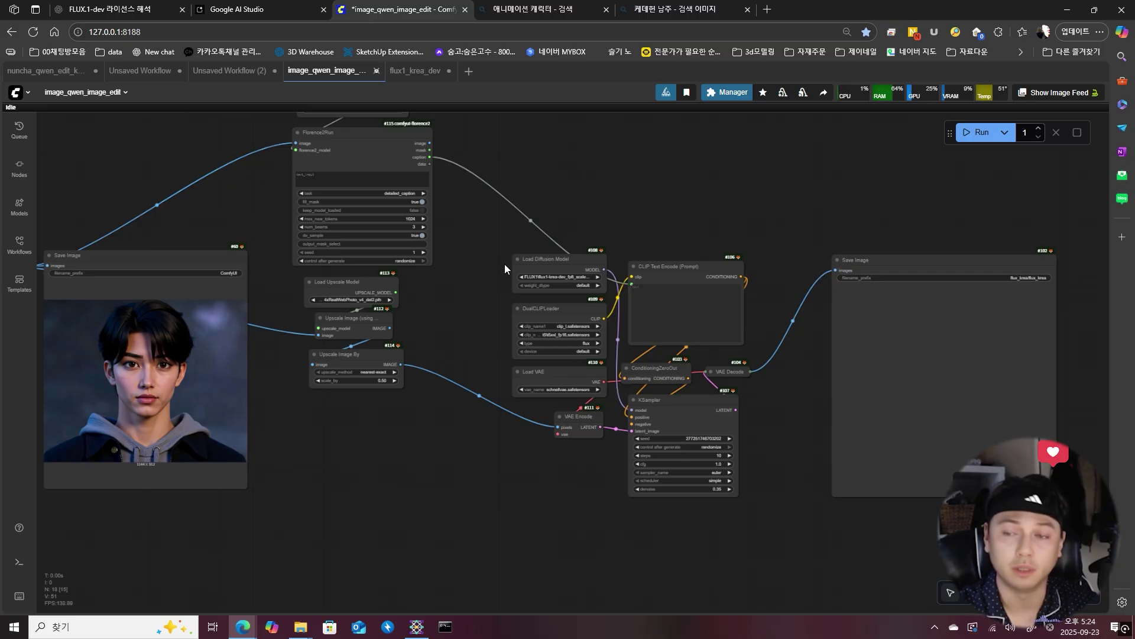
{"action": "left_click_drag", "start_coordinate": [523, 150], "coordinate": [623, 307]}
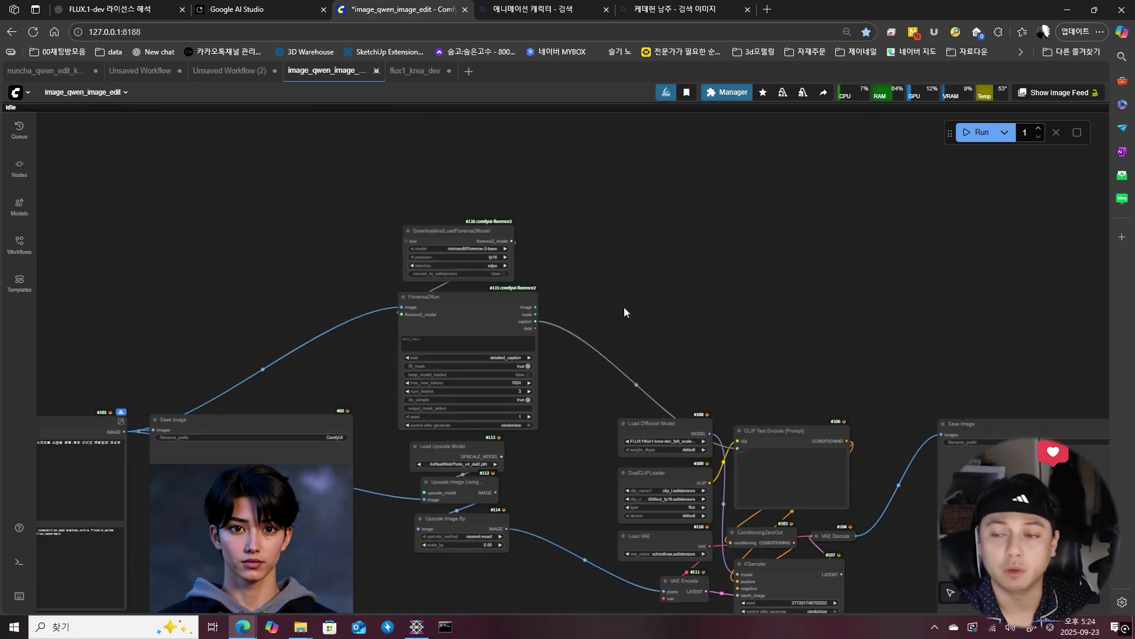
{"action": "scroll", "coordinate": [624, 307], "scroll_direction": "up", "scroll_amount": 5}
{"action": "double_click", "coordinate": [580, 406]}
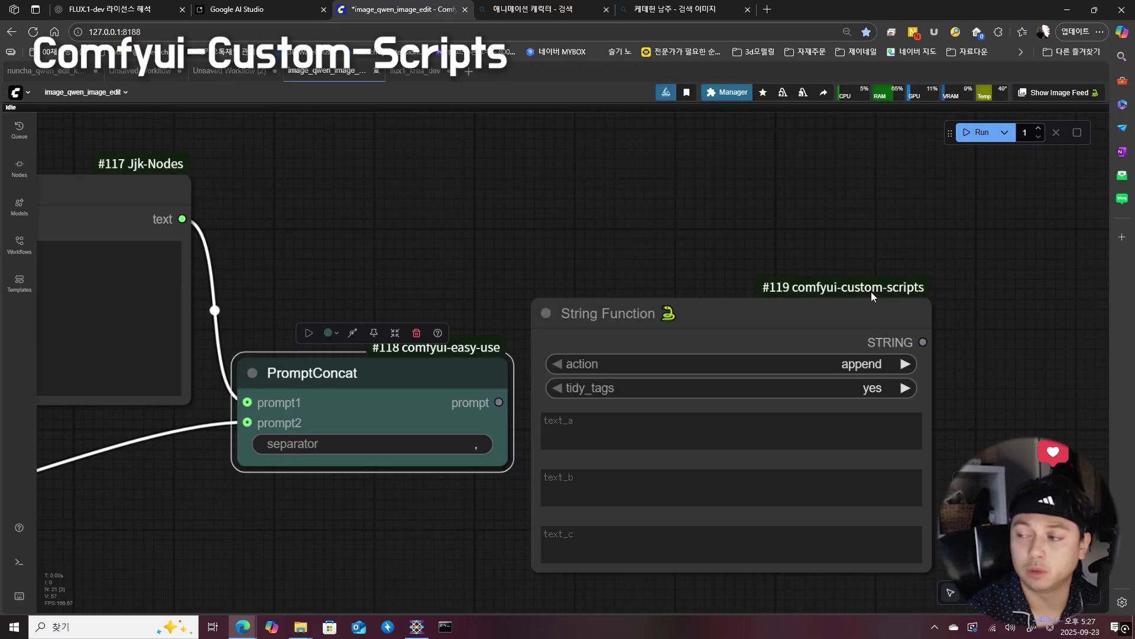
Step: Search ComfyUI Manager's Custom Nodes Manager for "custom" and check the ComfyUI-Custom-Scripts entry
{"action": "left_click", "coordinate": [728, 92]}
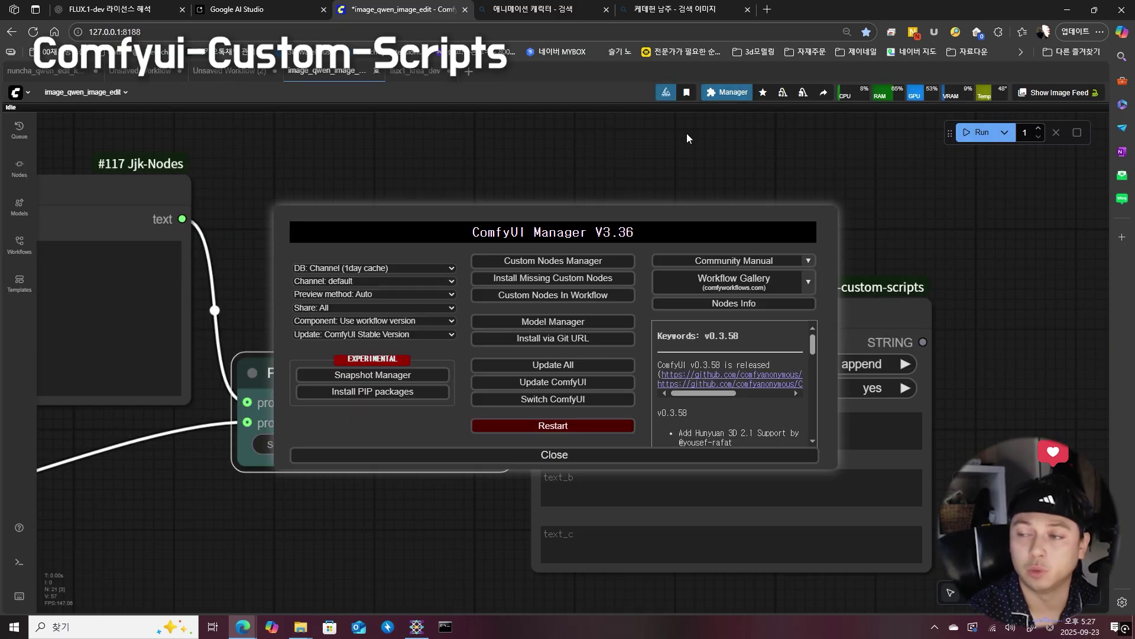
{"action": "left_click", "coordinate": [567, 261]}
{"action": "left_click", "coordinate": [311, 142]}
{"action": "type", "text": "custom"}
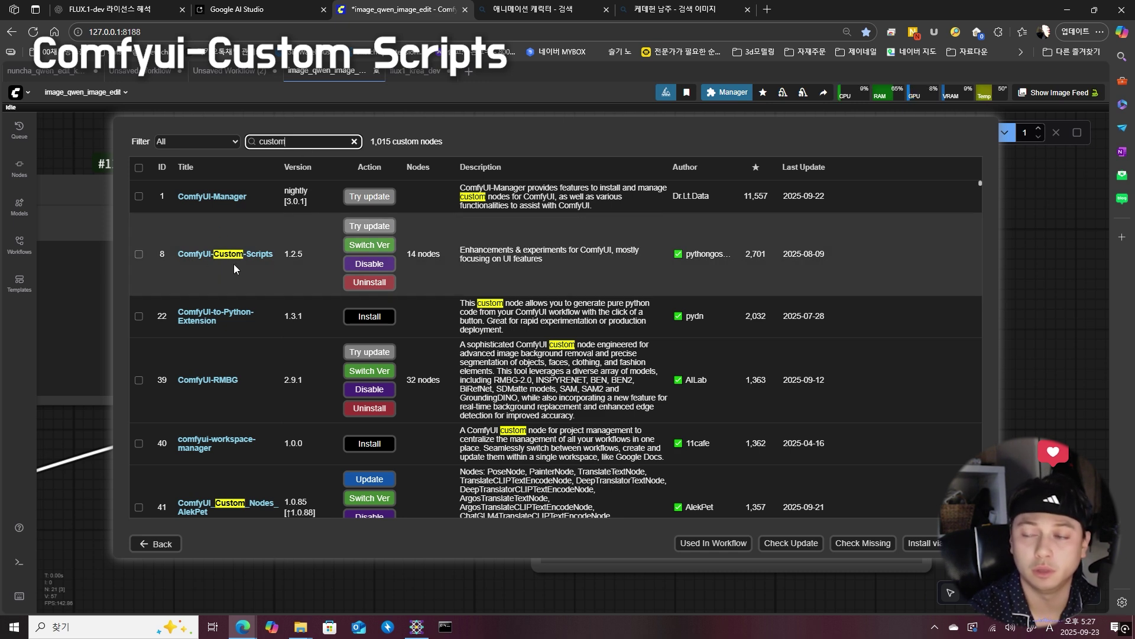
{"action": "left_click", "coordinate": [156, 543]}
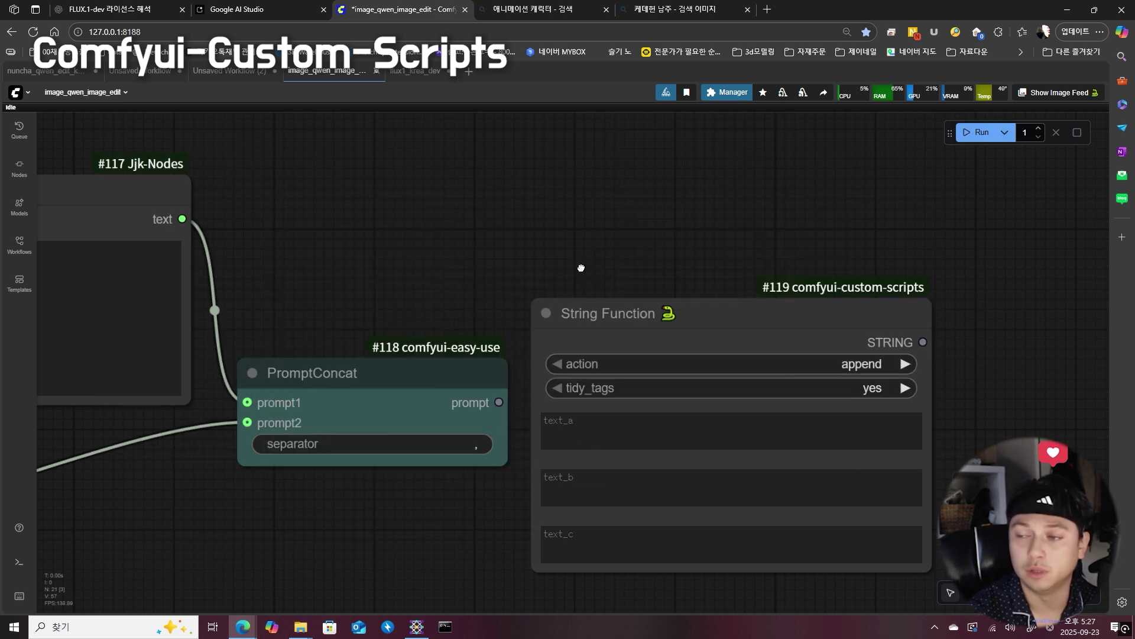
Step: Search the node library for "str" to locate the String Function node, without adding another one
{"action": "double_click", "coordinate": [487, 166]}
{"action": "type", "text": "str"}
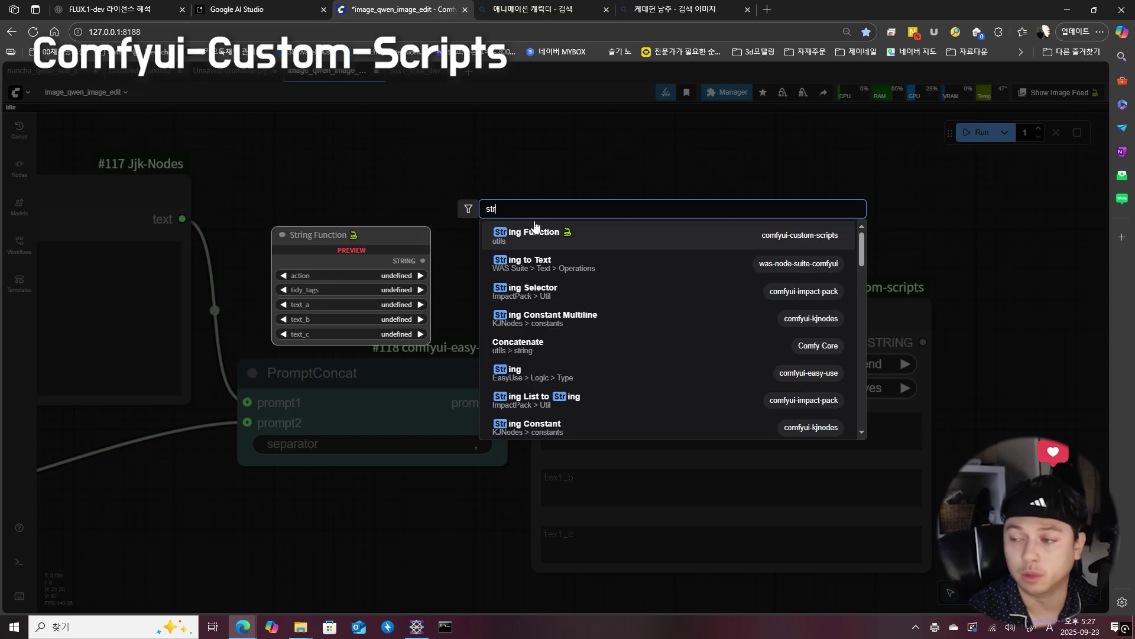
{"action": "key", "text": "Escape"}
Step: Connect Florence2Run's caption output to the String Function node's text_b input
{"action": "left_click", "coordinate": [696, 313]}
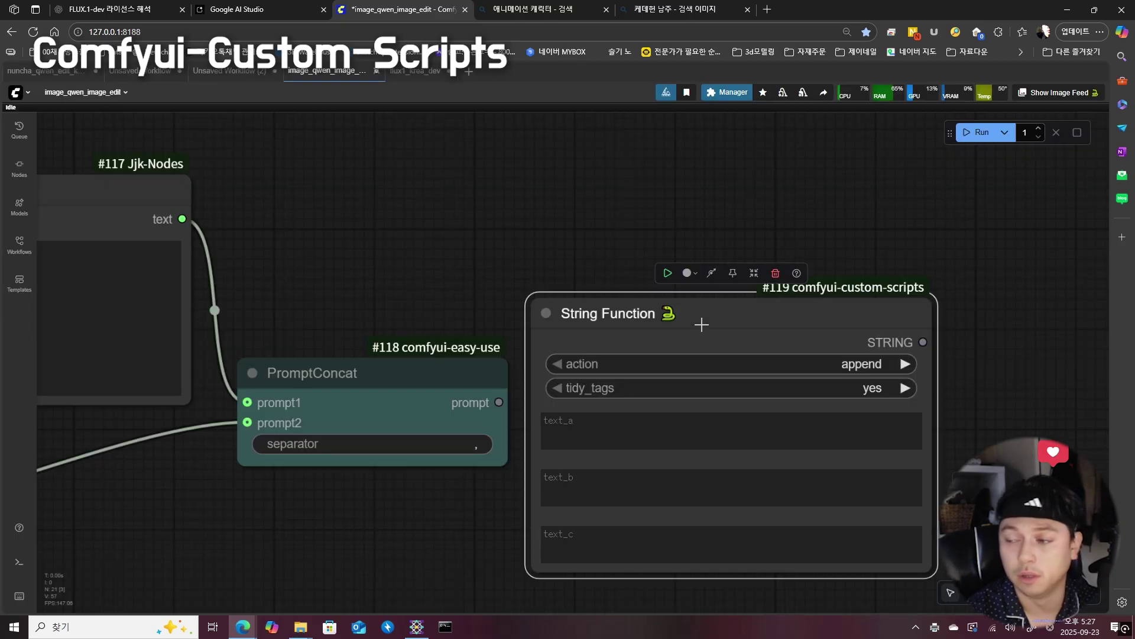
{"action": "scroll", "coordinate": [509, 373], "scroll_direction": "down", "scroll_amount": 5}
{"action": "left_click_drag", "start_coordinate": [318, 423], "coordinate": [414, 347]}
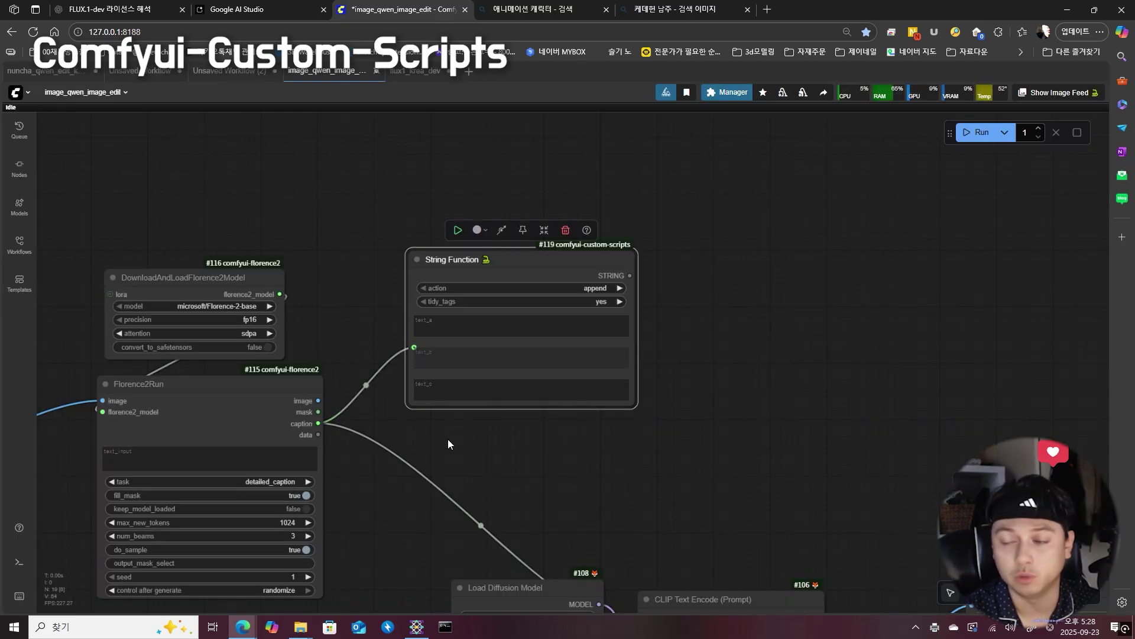
Step: Enter "realistic photo style,ultra realistic,realistic skin texture,high quality, 4k,8k,masterpiece" as the String Function node's text_a
{"action": "scroll", "coordinate": [378, 318], "scroll_direction": "up", "scroll_amount": 6}
{"action": "left_click", "coordinate": [534, 328]}
{"action": "type", "text": "r"}
{"action": "key", "text": "BackSpace"}
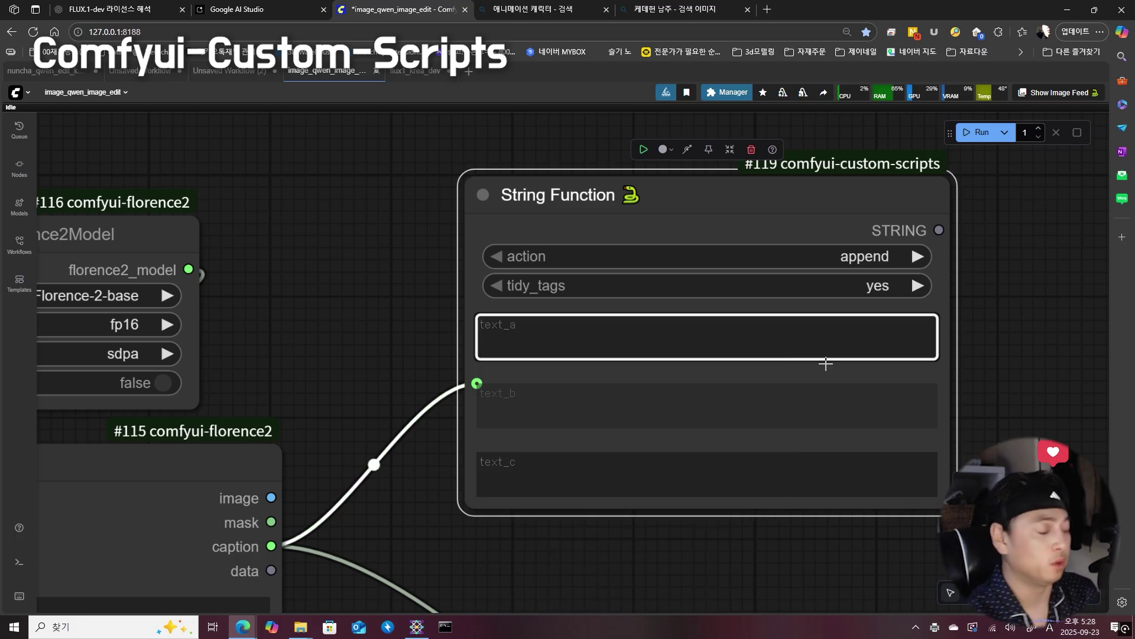
{"action": "type", "text": "realistic photo style,"}
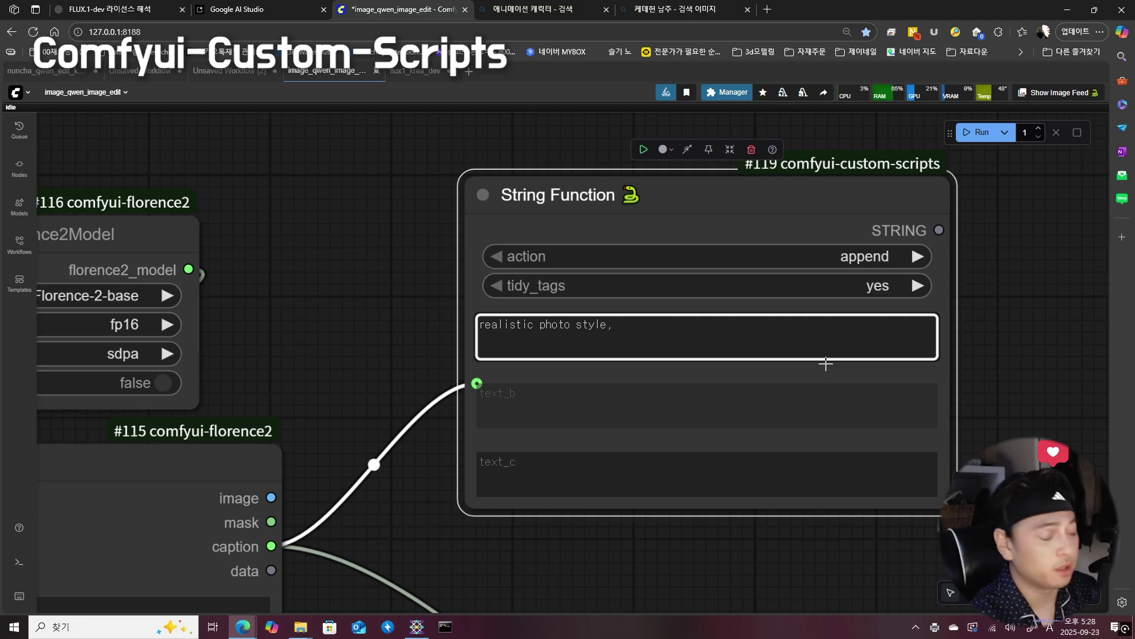
{"action": "type", "text": "ultra"}
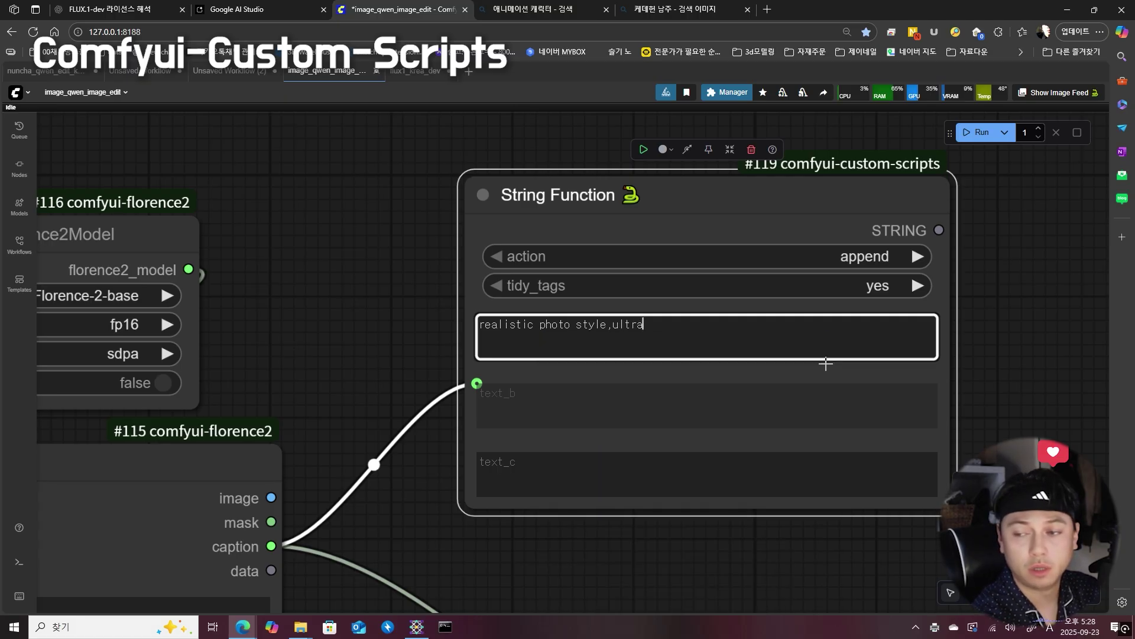
{"action": "type", "text": " realistic,realistic s"}
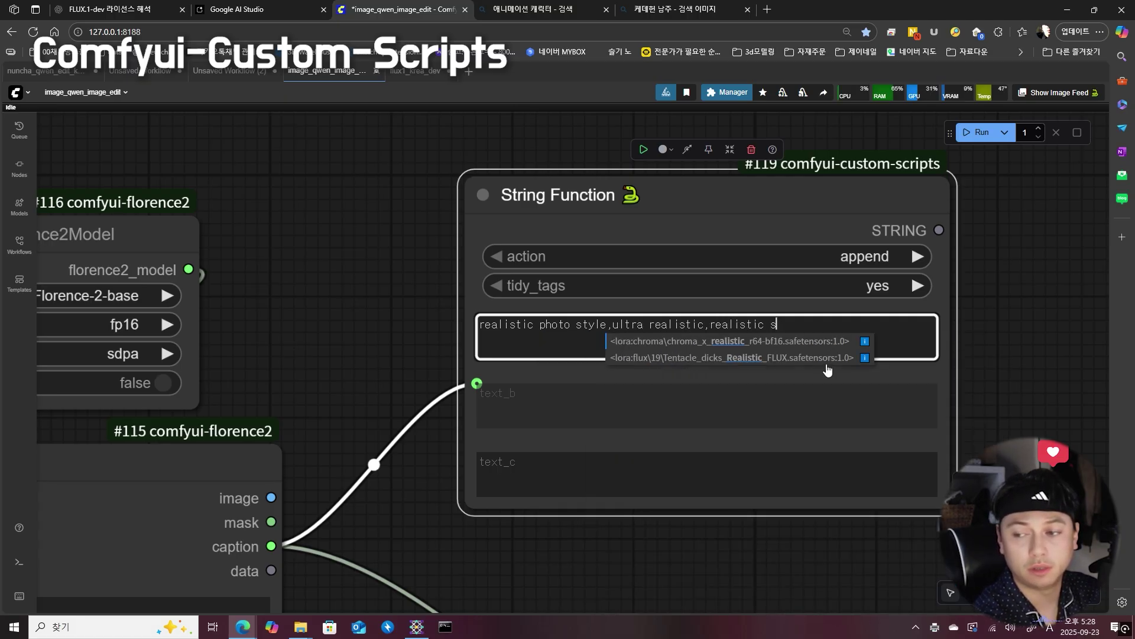
{"action": "type", "text": "kin texture"}
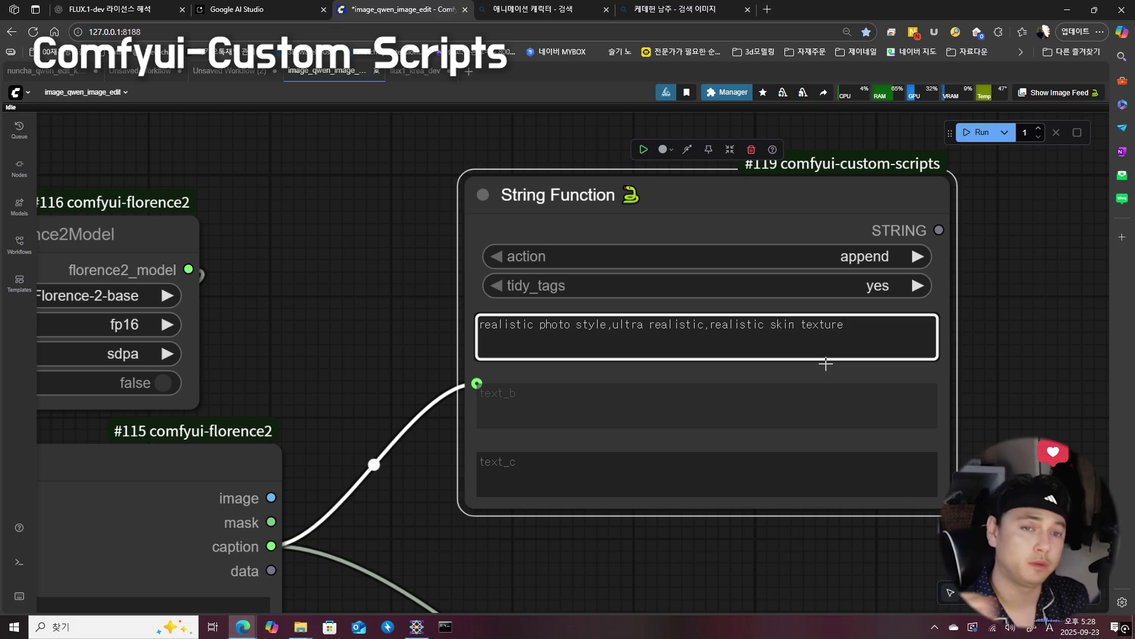
{"action": "type", "text": ",high quali"}
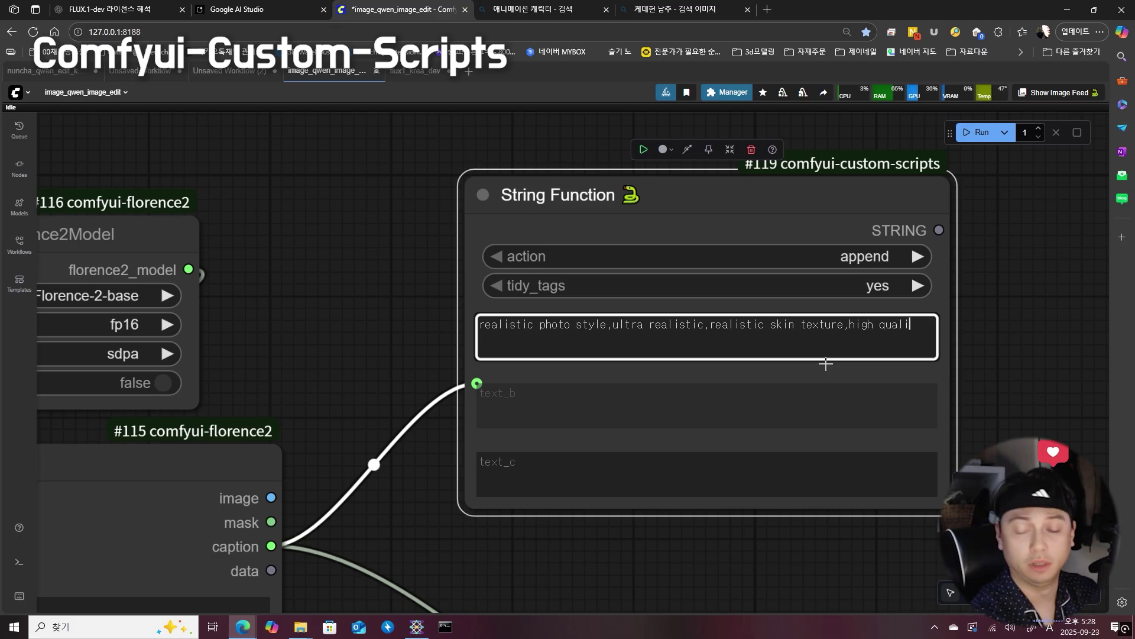
{"action": "type", "text": "ty, 4k,8k,"}
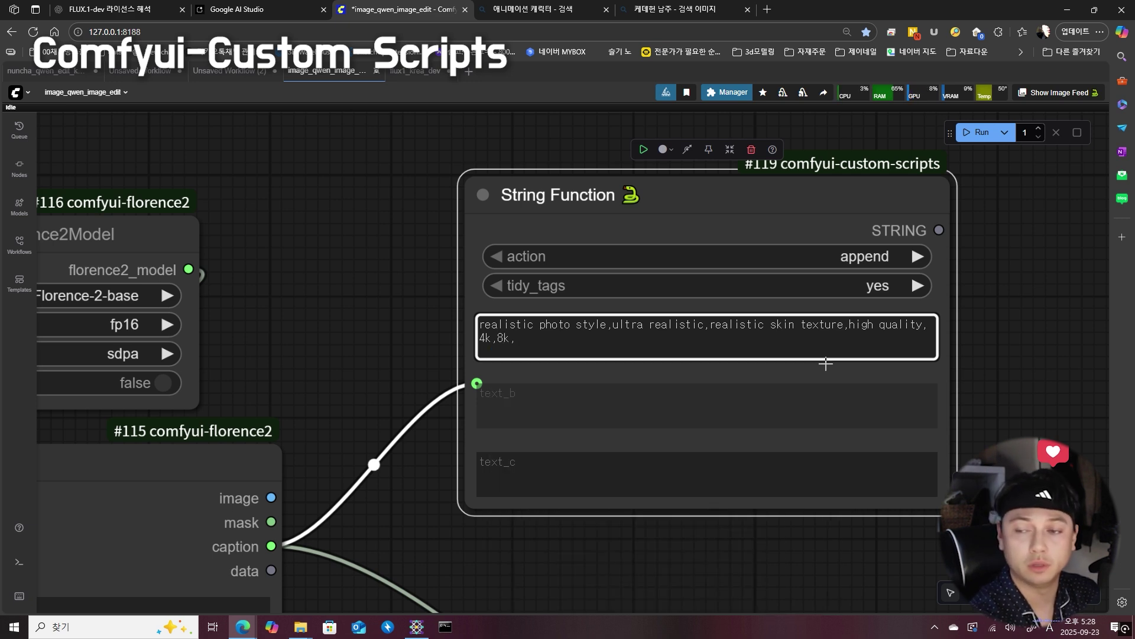
{"action": "type", "text": "masterpiece"}
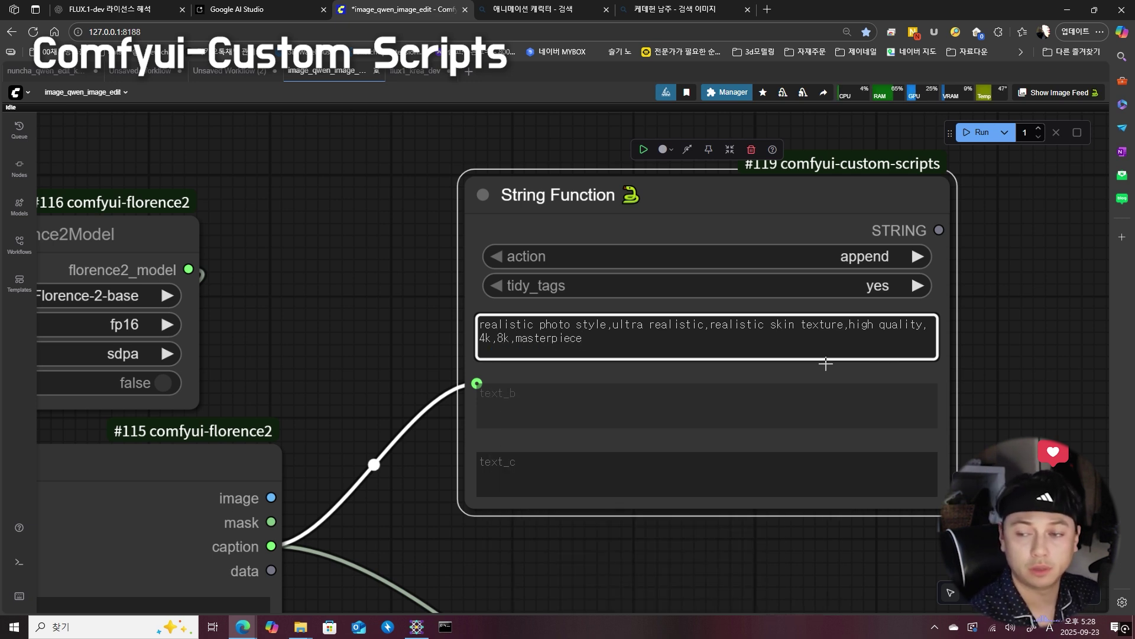
Step: Connect the String Function's STRING output to the Flux CLIP Text Encode node's text input and place the String Function beside Florence2Run
{"action": "scroll", "coordinate": [995, 361], "scroll_direction": "down", "scroll_amount": 8}
{"action": "left_click_drag", "start_coordinate": [995, 360], "coordinate": [703, 240]}
{"action": "left_click_drag", "start_coordinate": [695, 159], "coordinate": [706, 478]}
{"action": "left_click_drag", "start_coordinate": [532, 143], "coordinate": [511, 229]}
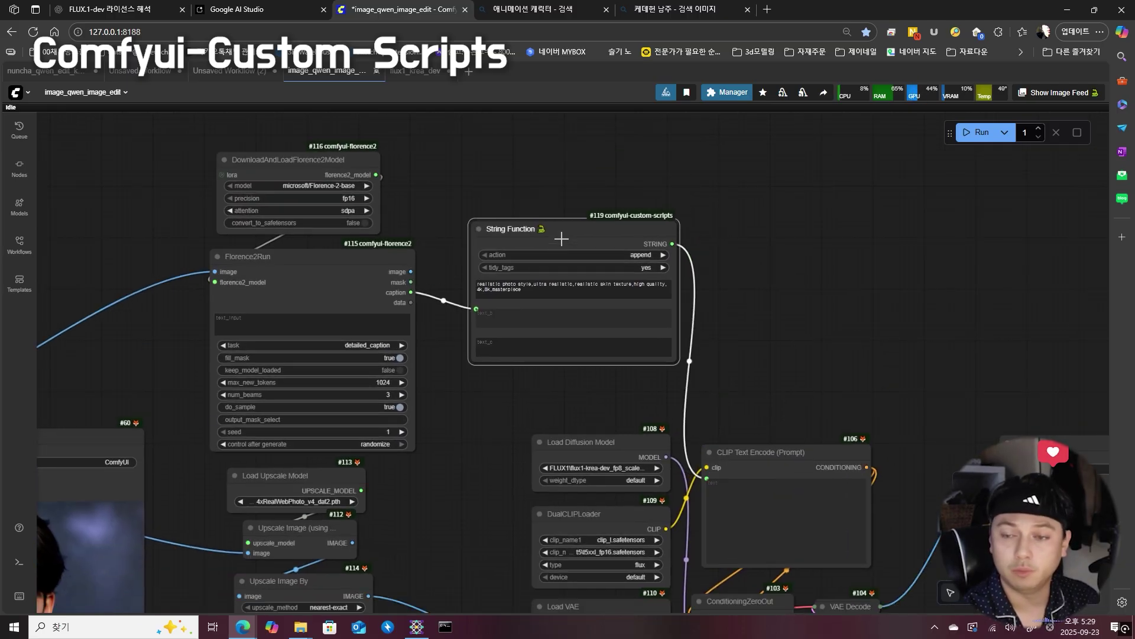
Step: Review the String Function's text_a keywords, the caption link into text_b, and the path from the Qwen result to the Flux nodes
{"action": "left_click", "coordinate": [413, 331]}
{"action": "scroll", "coordinate": [574, 275], "scroll_direction": "up", "scroll_amount": 7}
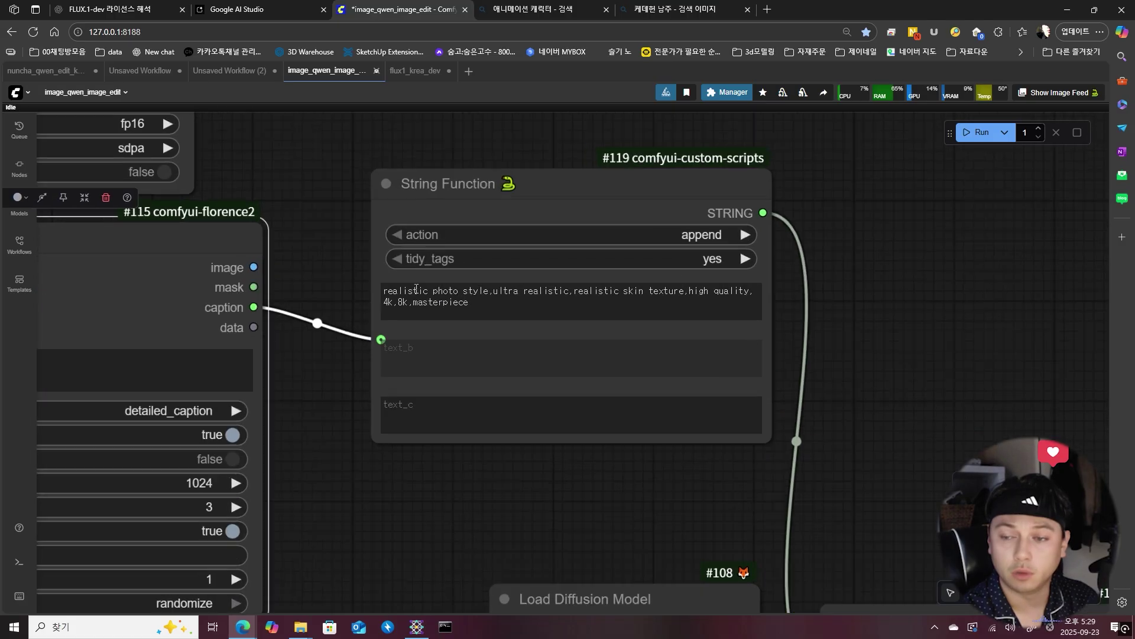
{"action": "triple_click", "coordinate": [385, 290]}
{"action": "left_click", "coordinate": [884, 326]}
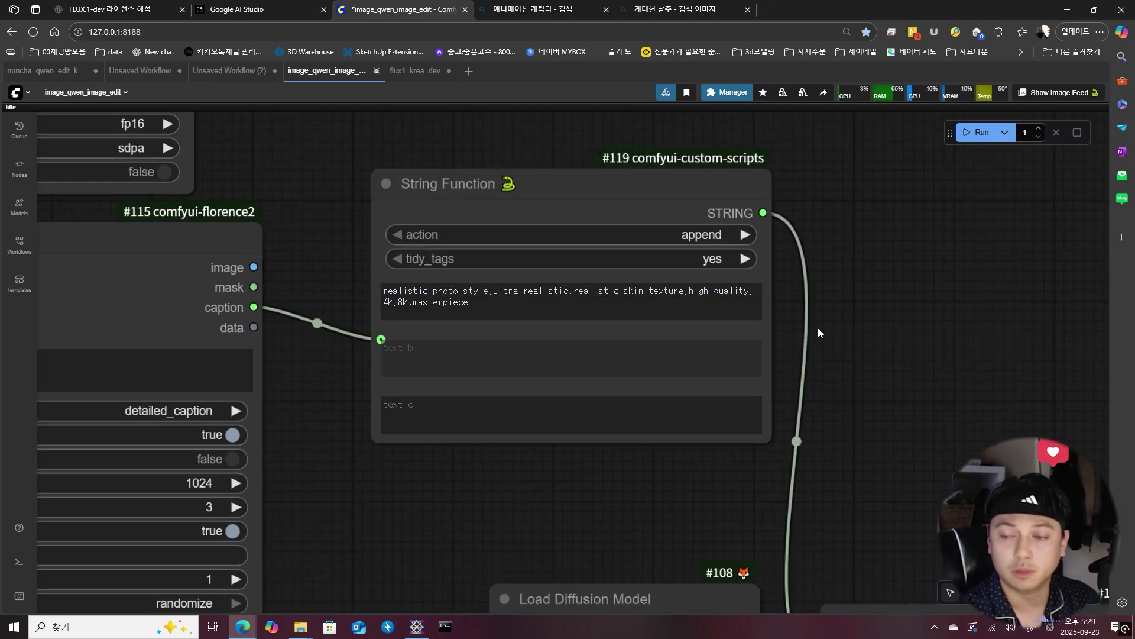
{"action": "scroll", "coordinate": [818, 328], "scroll_direction": "down", "scroll_amount": 7}
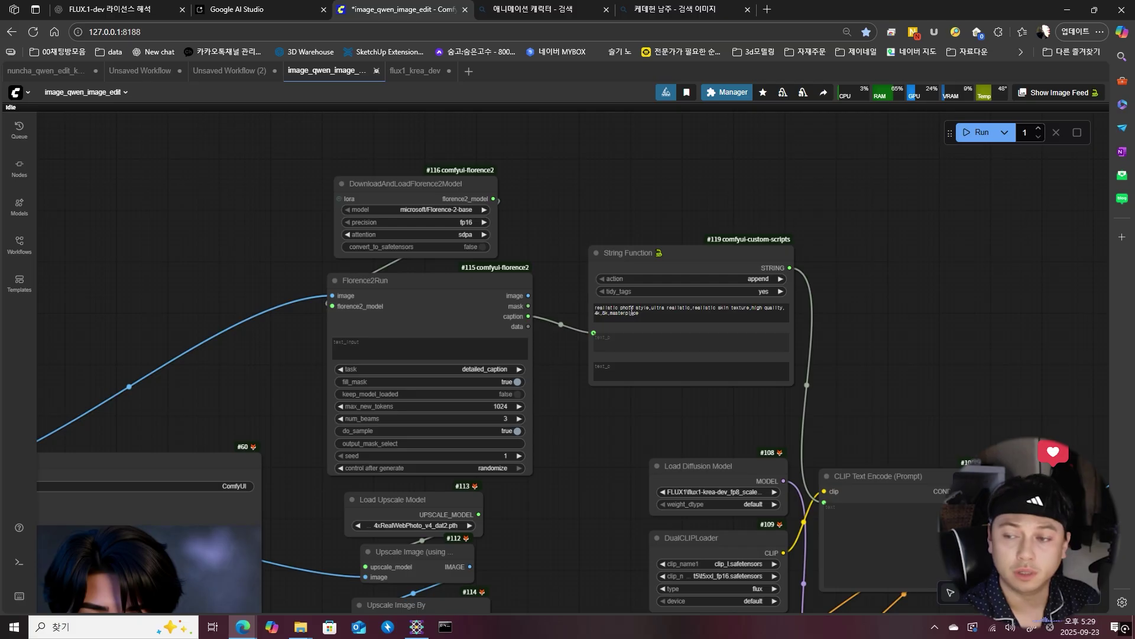
{"action": "scroll", "coordinate": [632, 311], "scroll_direction": "up", "scroll_amount": 4}
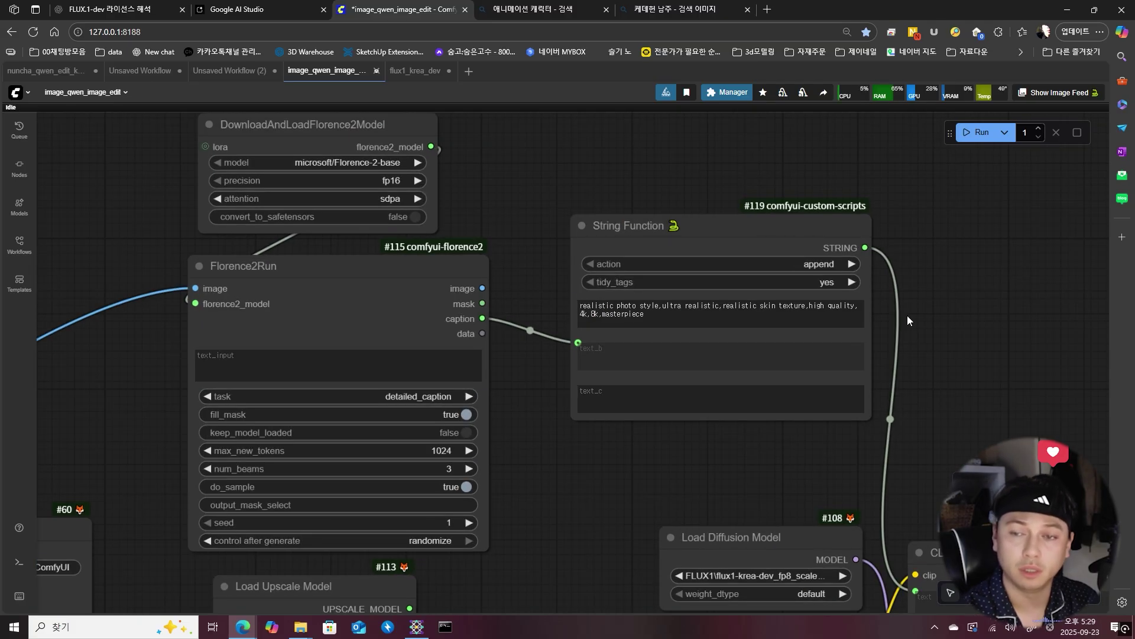
{"action": "scroll", "coordinate": [923, 322], "scroll_direction": "down", "scroll_amount": 5}
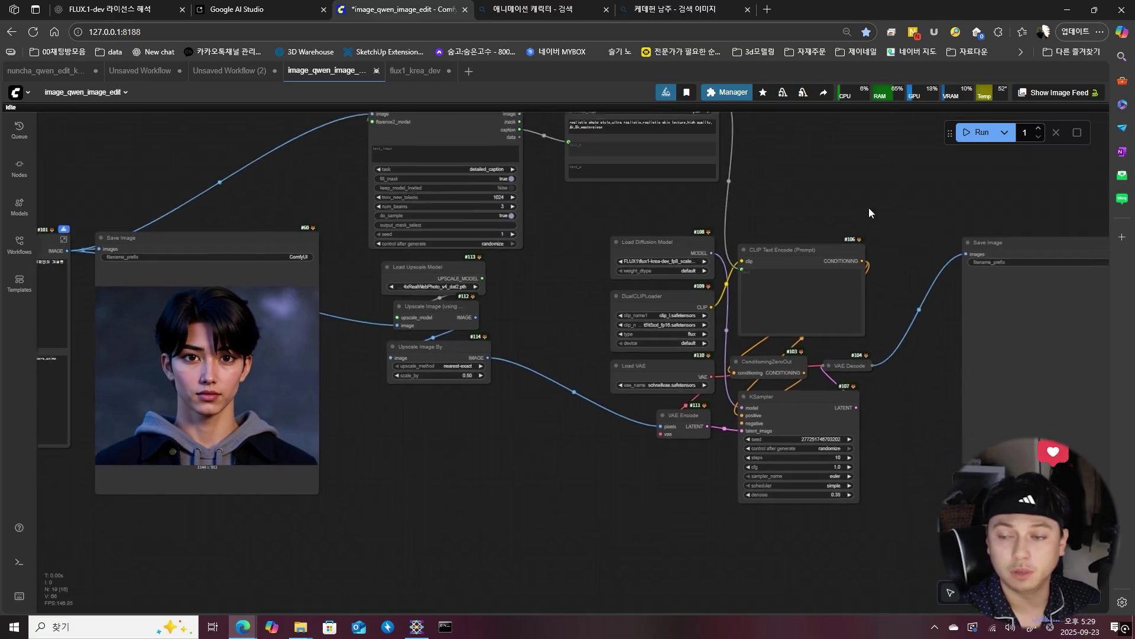
{"action": "left_click_drag", "start_coordinate": [868, 211], "coordinate": [951, 212]}
{"action": "left_click", "coordinate": [207, 238]}
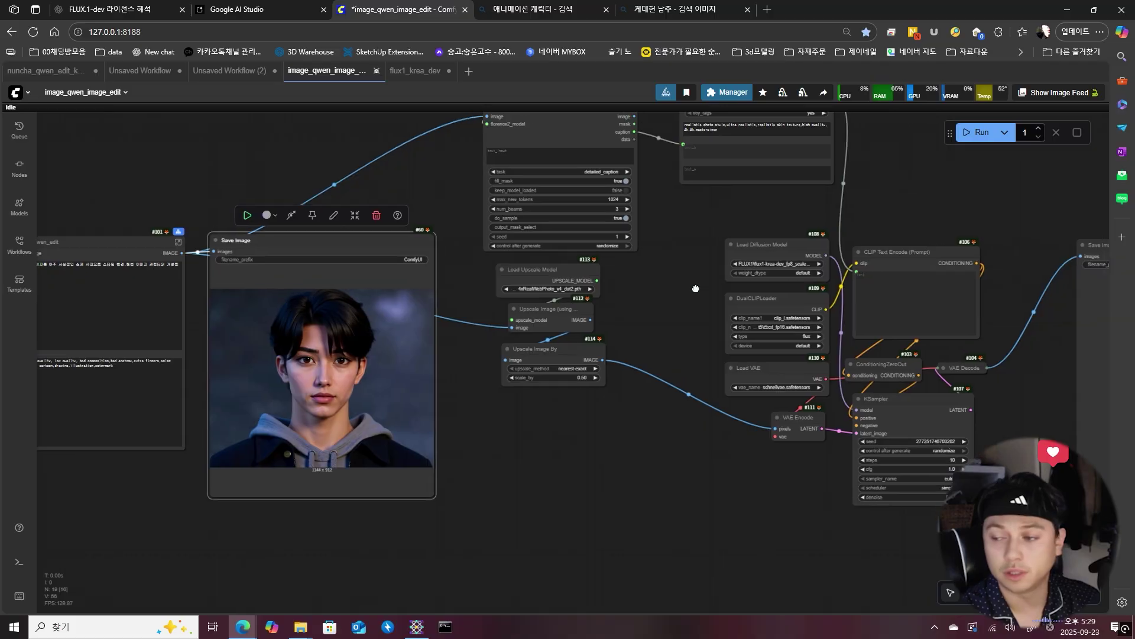
{"action": "left_click_drag", "start_coordinate": [716, 270], "coordinate": [603, 345]}
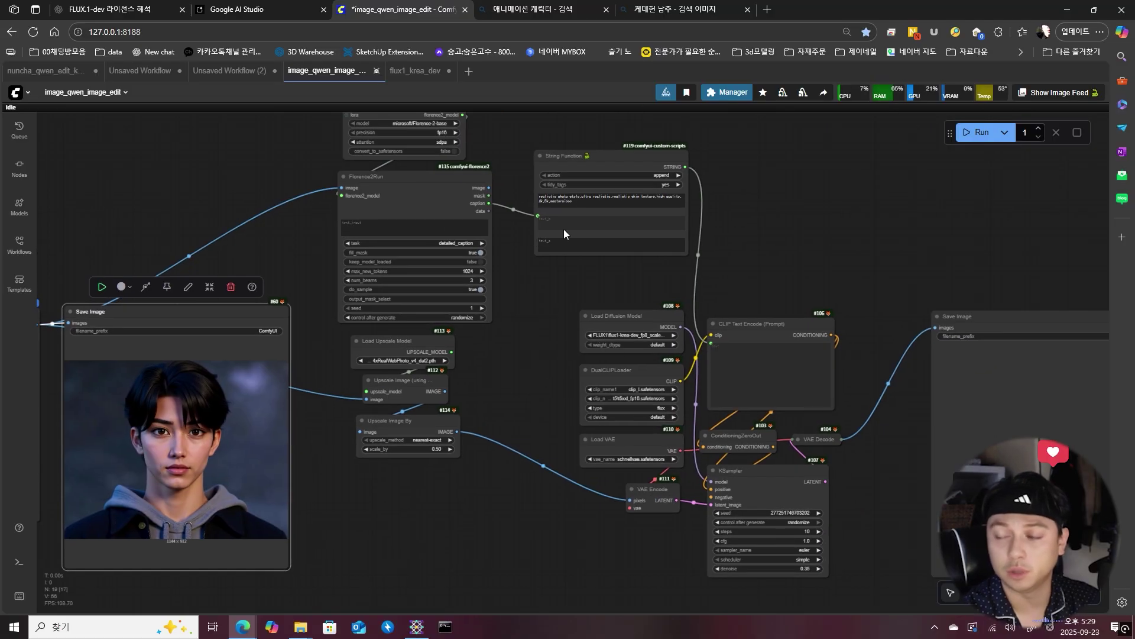
Step: Search the node library for "compare" and add an rgthree Image Comparer node above the Flux Save Image node
{"action": "left_click_drag", "start_coordinate": [909, 290], "coordinate": [586, 260]}
{"action": "double_click", "coordinate": [596, 208]}
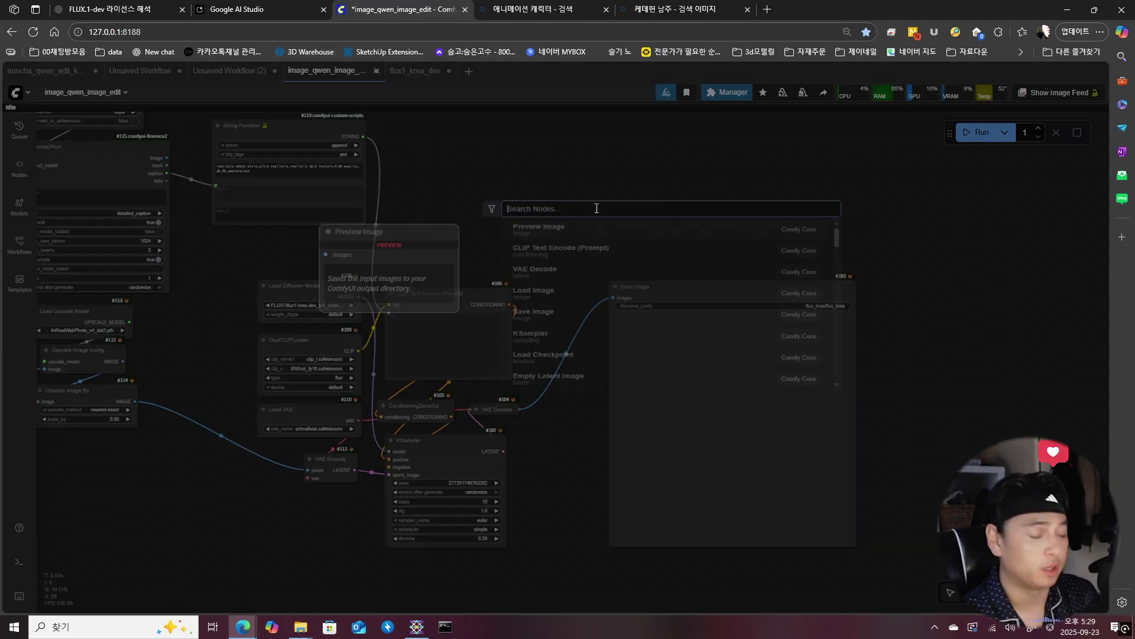
{"action": "type", "text": "compare"}
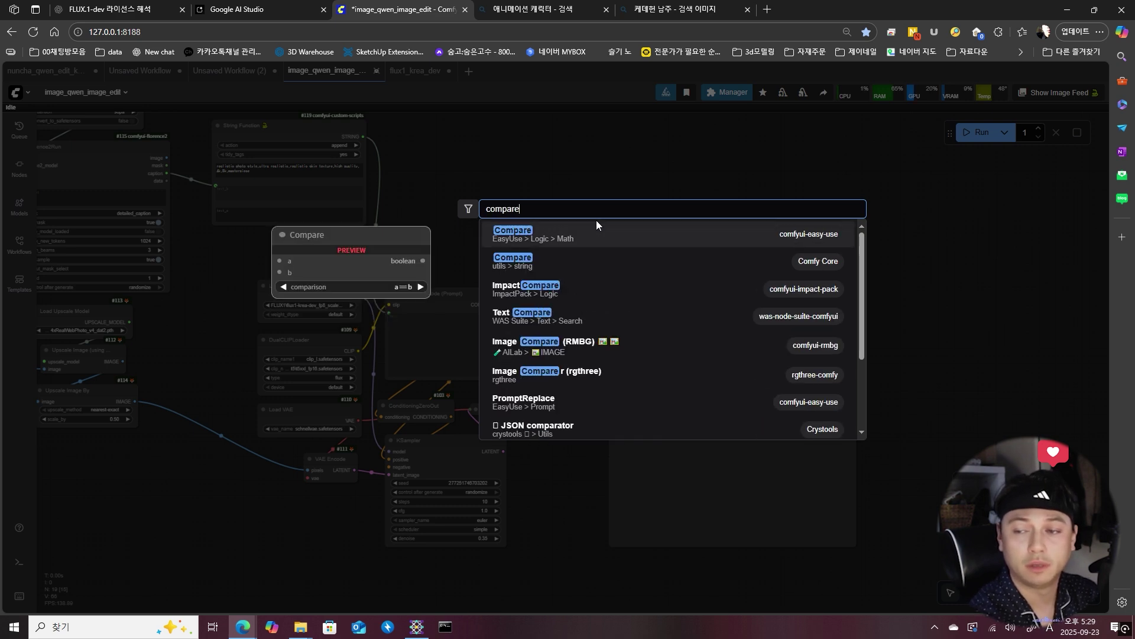
{"action": "left_click", "coordinate": [580, 373]}
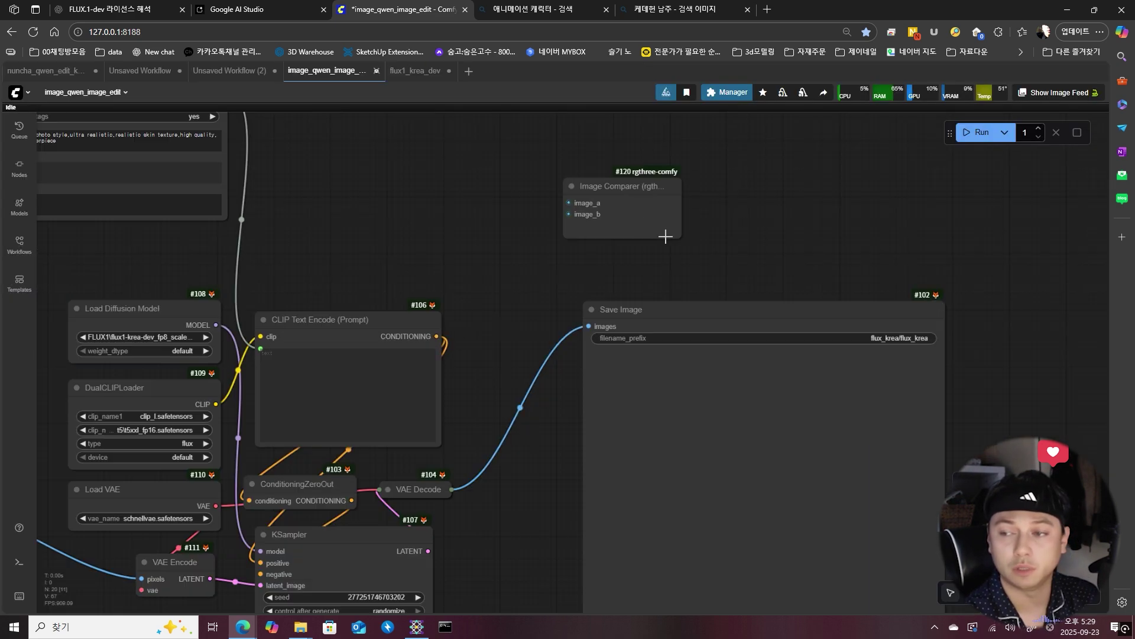
{"action": "scroll", "coordinate": [636, 196], "scroll_direction": "up", "scroll_amount": 5}
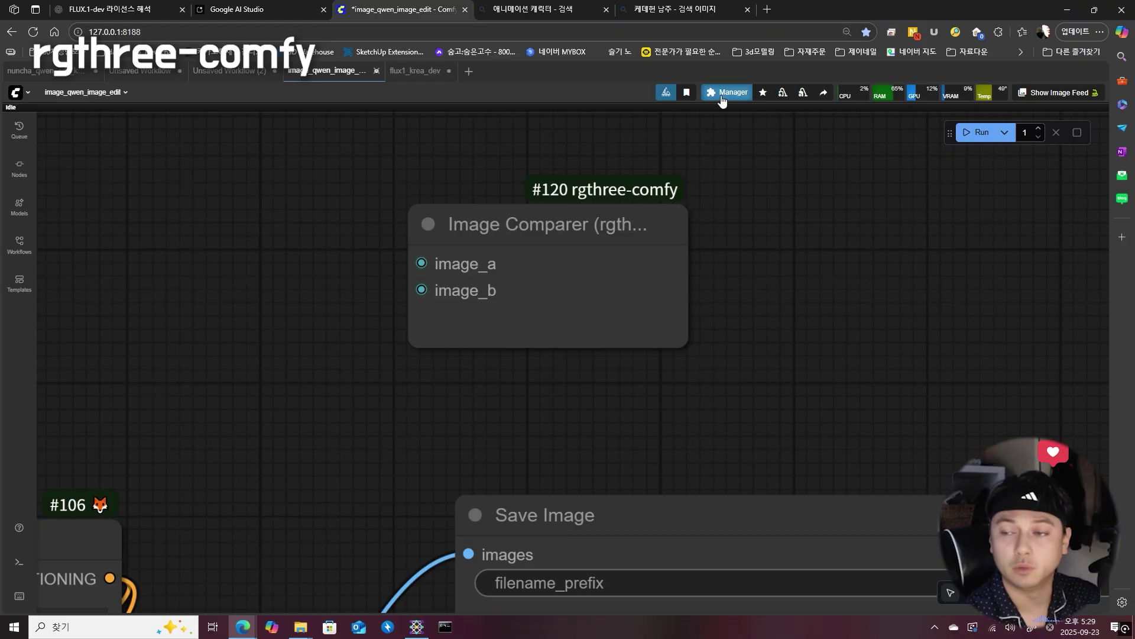
Step: Search ComfyUI Manager's custom nodes for "rgth" and check the rgthree-comfy entry
{"action": "left_click", "coordinate": [723, 95]}
{"action": "left_click", "coordinate": [548, 262]}
{"action": "type", "text": "rgth"}
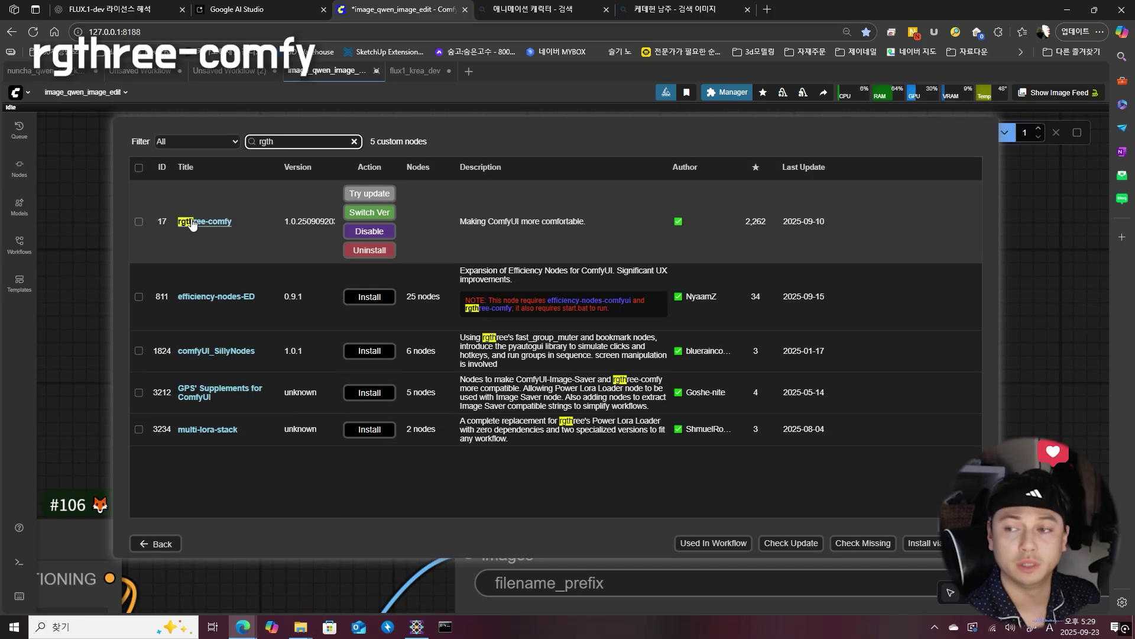
{"action": "key", "text": "Escape"}
{"action": "left_click", "coordinate": [551, 454]}
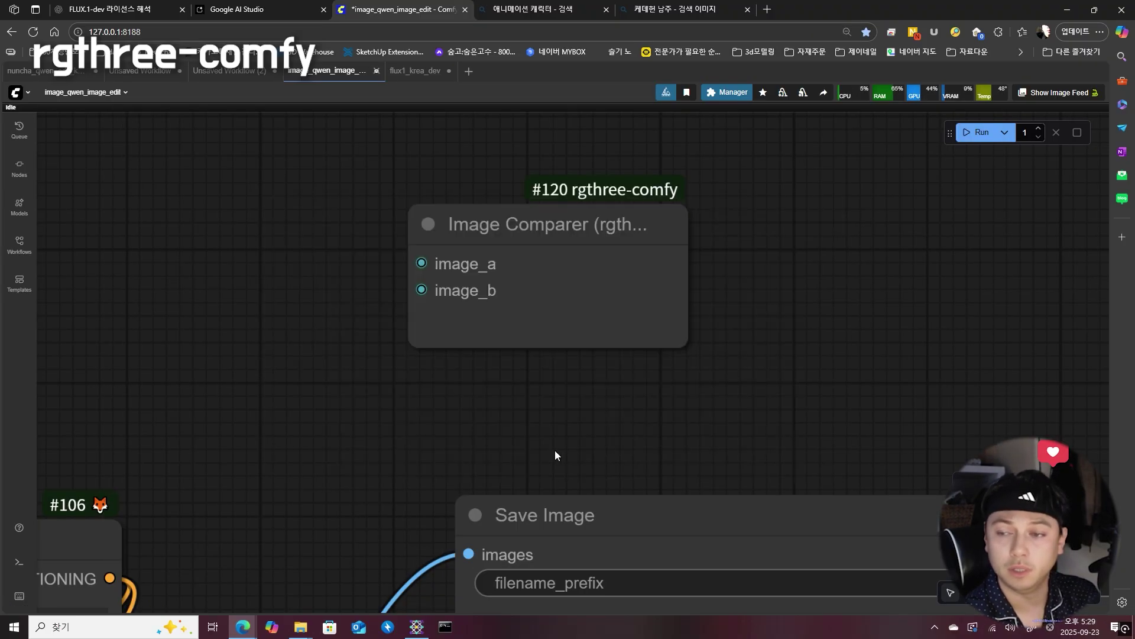
Step: Connect the Qwen edit image output to the Image Comparer's image_a and the Flux VAE Decode image to image_b
{"action": "scroll", "coordinate": [349, 328], "scroll_direction": "down", "scroll_amount": 10}
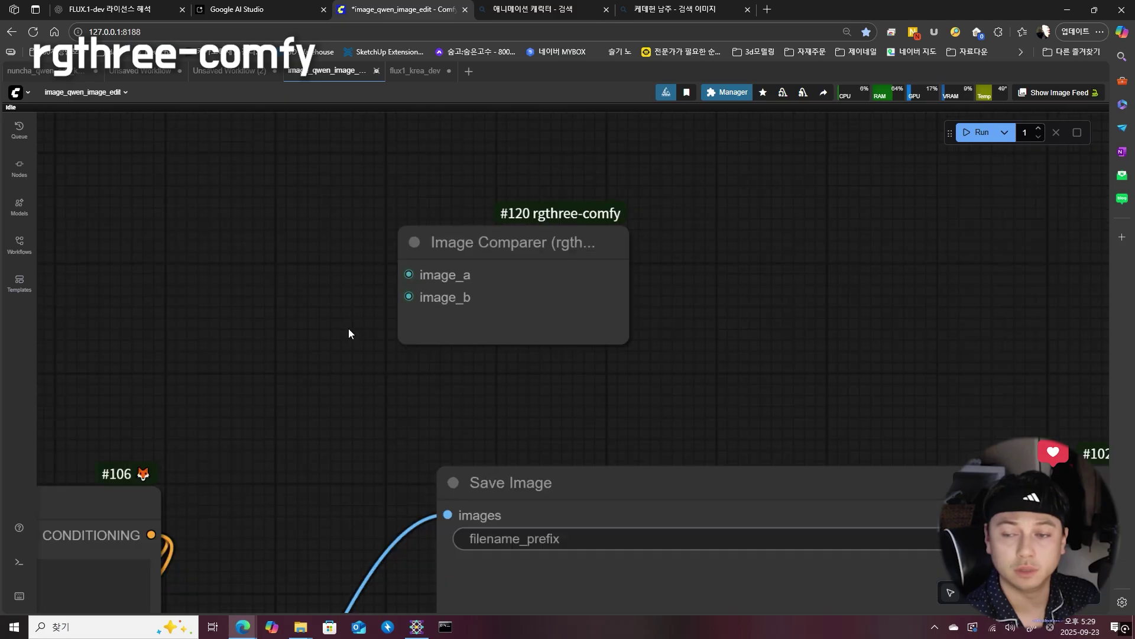
{"action": "left_click_drag", "start_coordinate": [172, 369], "coordinate": [782, 315]}
{"action": "scroll", "coordinate": [766, 375], "scroll_direction": "up", "scroll_amount": 5}
{"action": "left_click_drag", "start_coordinate": [736, 503], "coordinate": [800, 262]}
{"action": "left_click", "coordinate": [651, 490]}
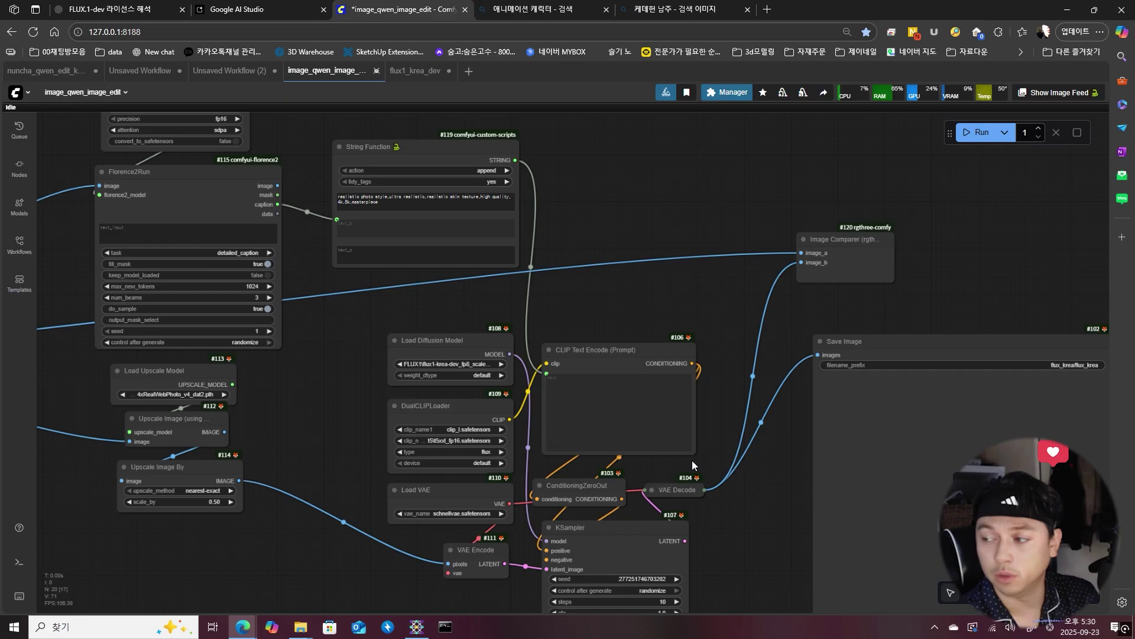
{"action": "left_click", "coordinate": [865, 234]}
Step: Compare the Qwen and Flux results in the Image Comparer, examining the eyes, skin texture, hair and clothing up close
{"action": "scroll", "coordinate": [893, 278], "scroll_direction": "down", "scroll_amount": 5}
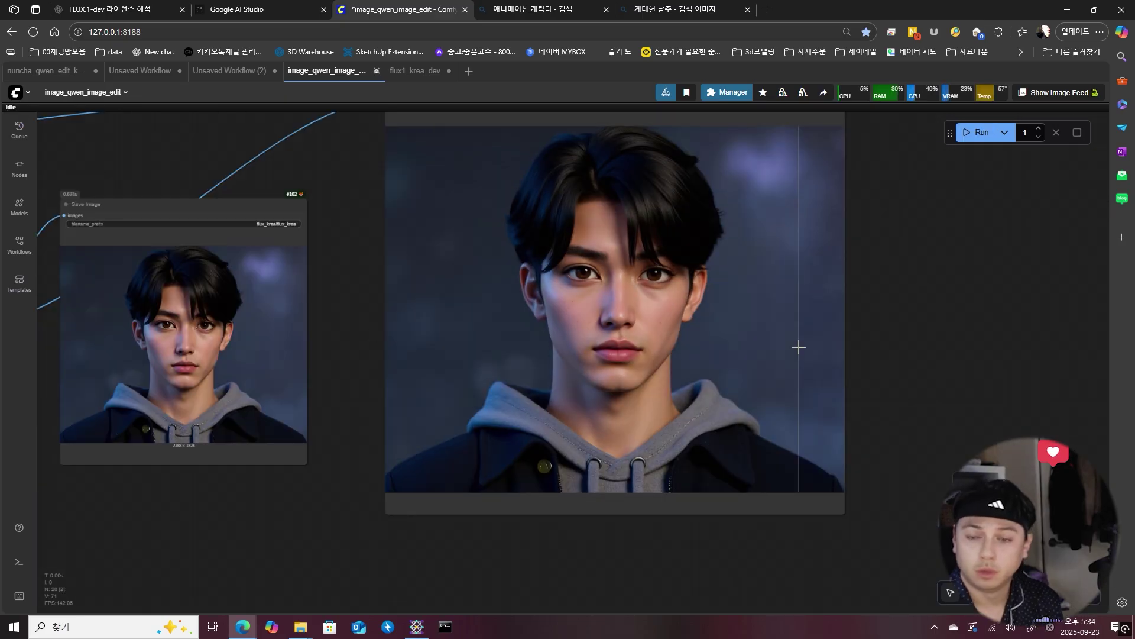
{"action": "scroll", "coordinate": [697, 349], "scroll_direction": "up", "scroll_amount": 2}
{"action": "scroll", "coordinate": [766, 266], "scroll_direction": "up", "scroll_amount": 8}
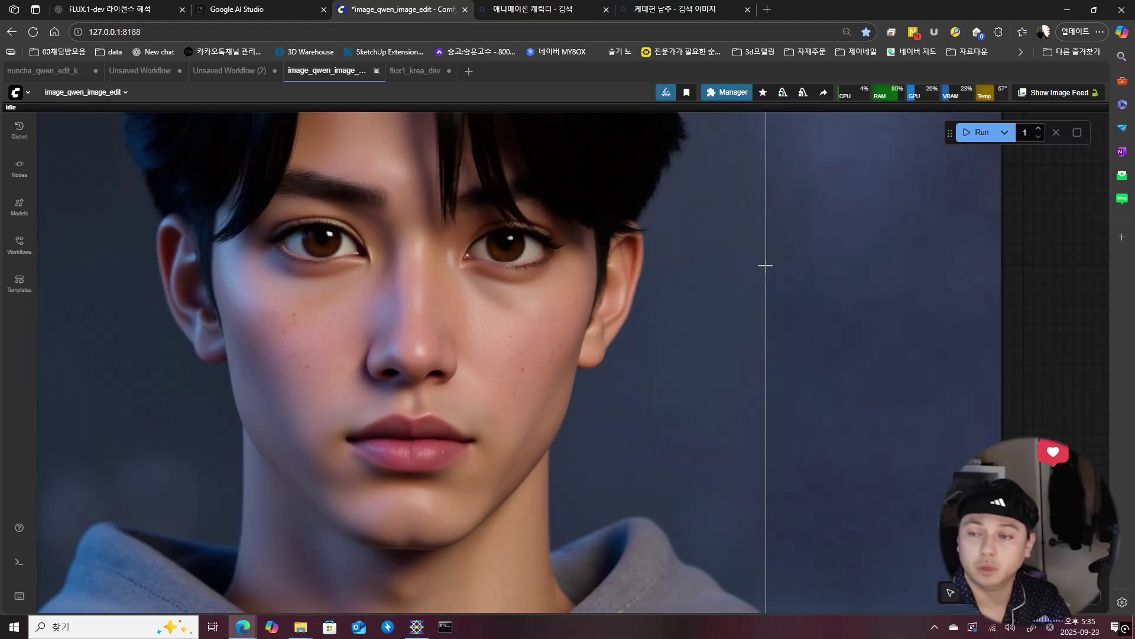
{"action": "scroll", "coordinate": [330, 279], "scroll_direction": "up", "scroll_amount": 2}
{"action": "scroll", "coordinate": [308, 272], "scroll_direction": "up", "scroll_amount": 5}
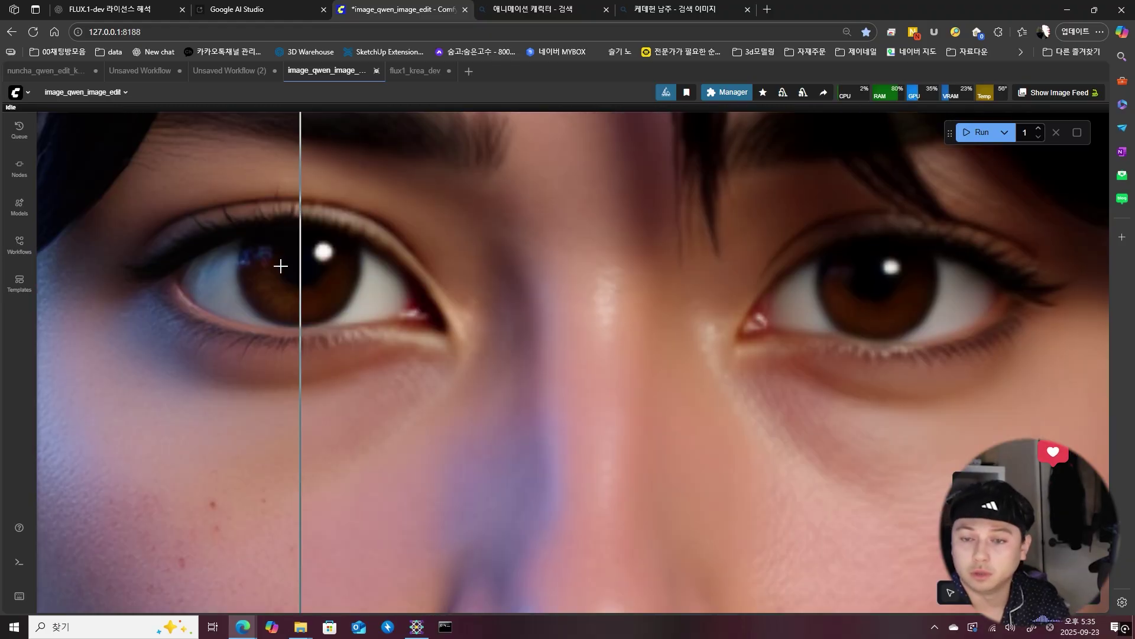
{"action": "scroll", "coordinate": [917, 275], "scroll_direction": "down", "scroll_amount": 10}
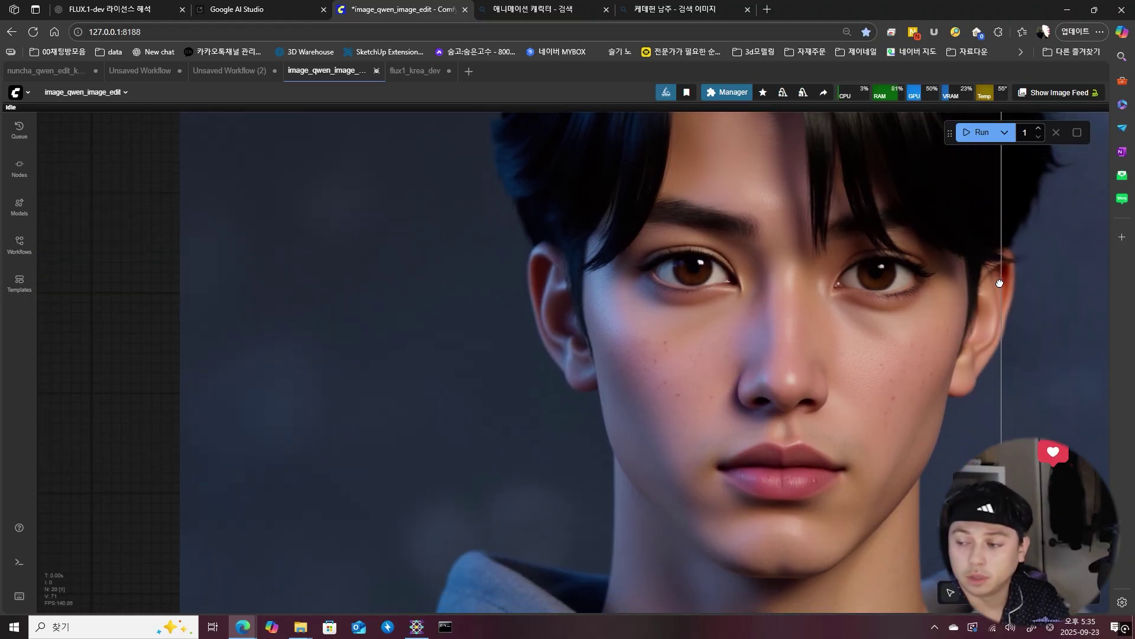
{"action": "scroll", "coordinate": [1017, 281], "scroll_direction": "down", "scroll_amount": 6}
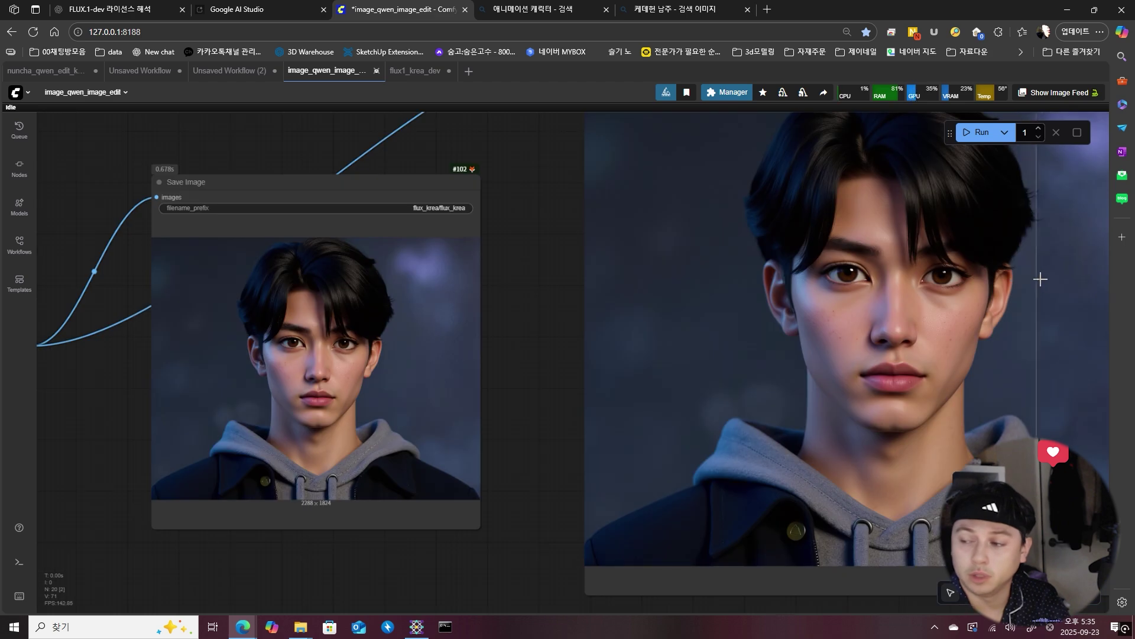
{"action": "scroll", "coordinate": [1017, 284], "scroll_direction": "up", "scroll_amount": 8}
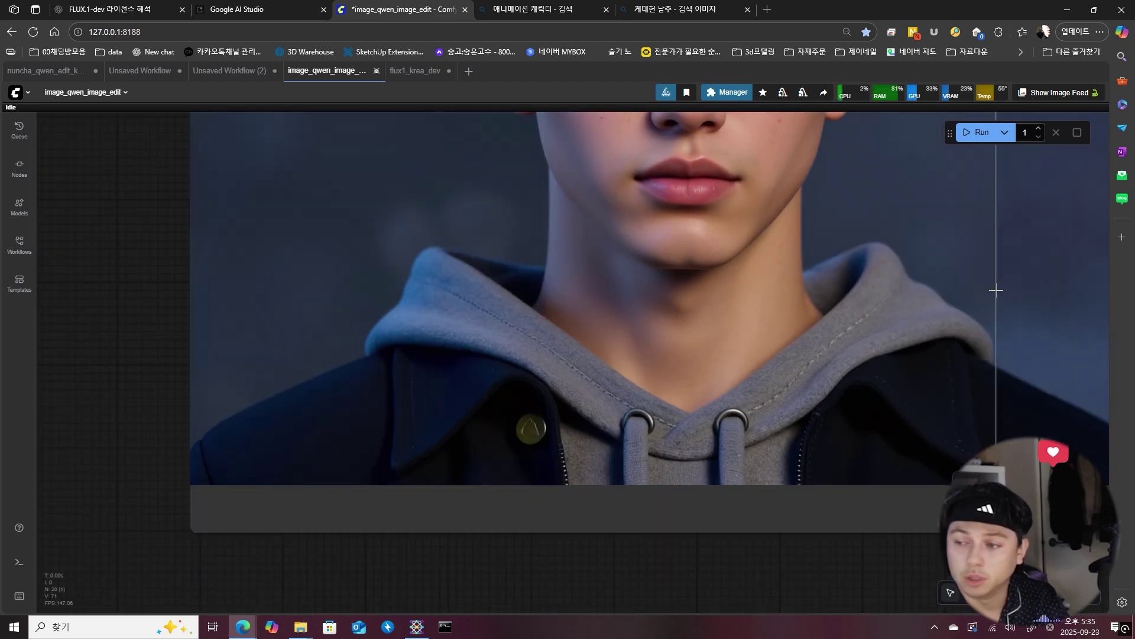
{"action": "scroll", "coordinate": [995, 289], "scroll_direction": "down", "scroll_amount": 10}
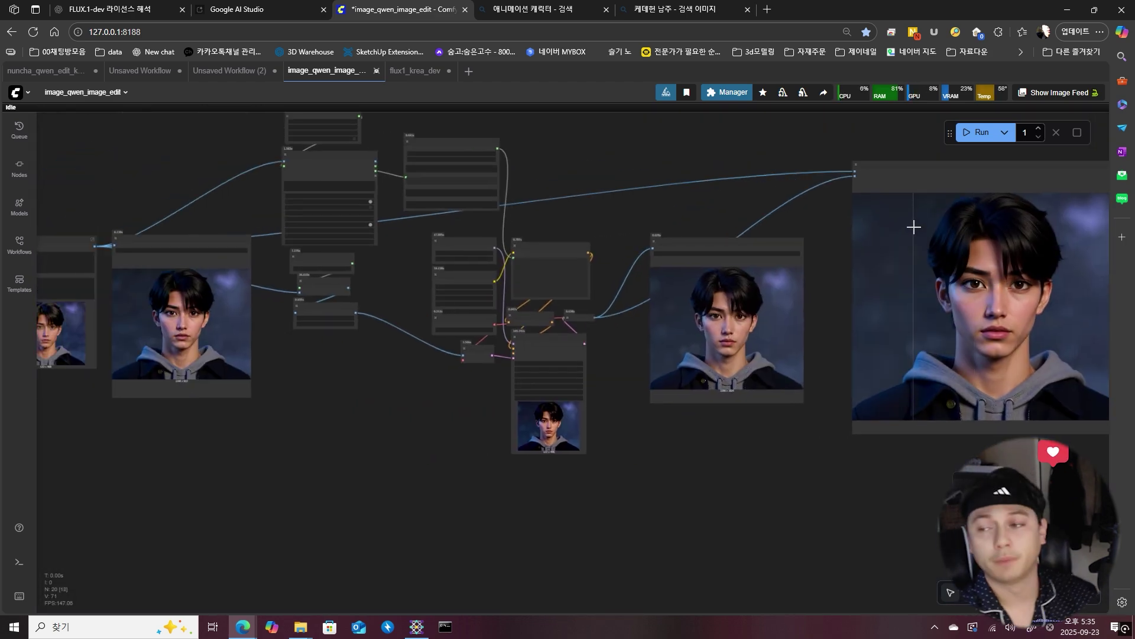
{"action": "scroll", "coordinate": [914, 227], "scroll_direction": "up", "scroll_amount": 8}
{"action": "scroll", "coordinate": [875, 254], "scroll_direction": "down", "scroll_amount": 3}
{"action": "scroll", "coordinate": [834, 284], "scroll_direction": "up", "scroll_amount": 2}
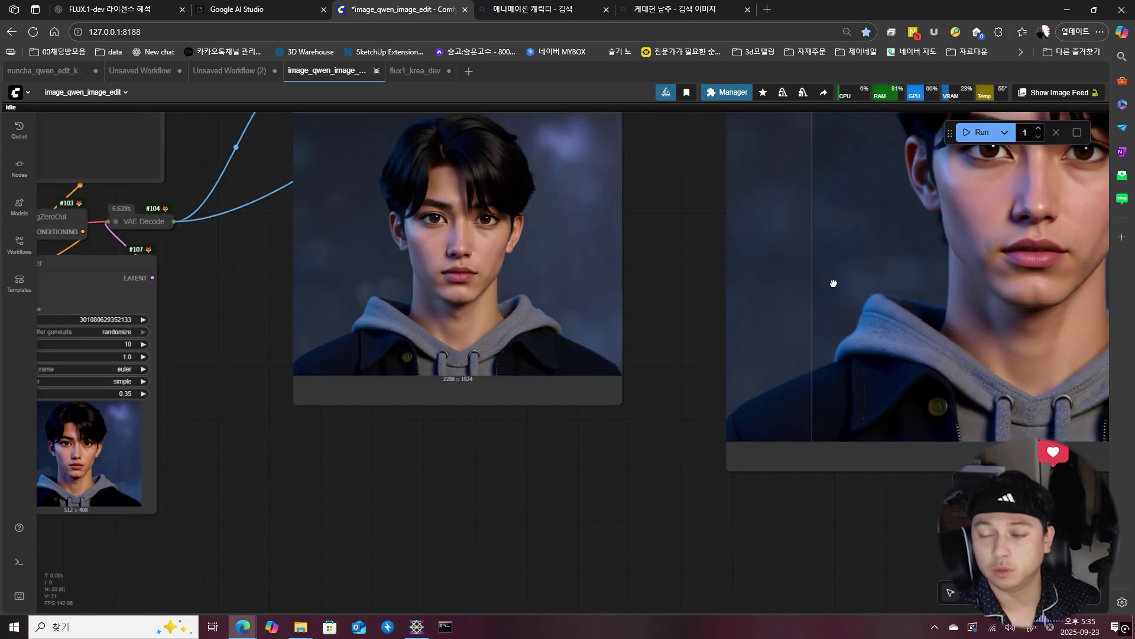
Step: Set the Flux KSampler's steps to 20 and its scheduler to beta
{"action": "scroll", "coordinate": [380, 352], "scroll_direction": "up", "scroll_amount": 2}
{"action": "left_click_drag", "start_coordinate": [380, 352], "coordinate": [851, 395]}
{"action": "left_click", "coordinate": [698, 285]}
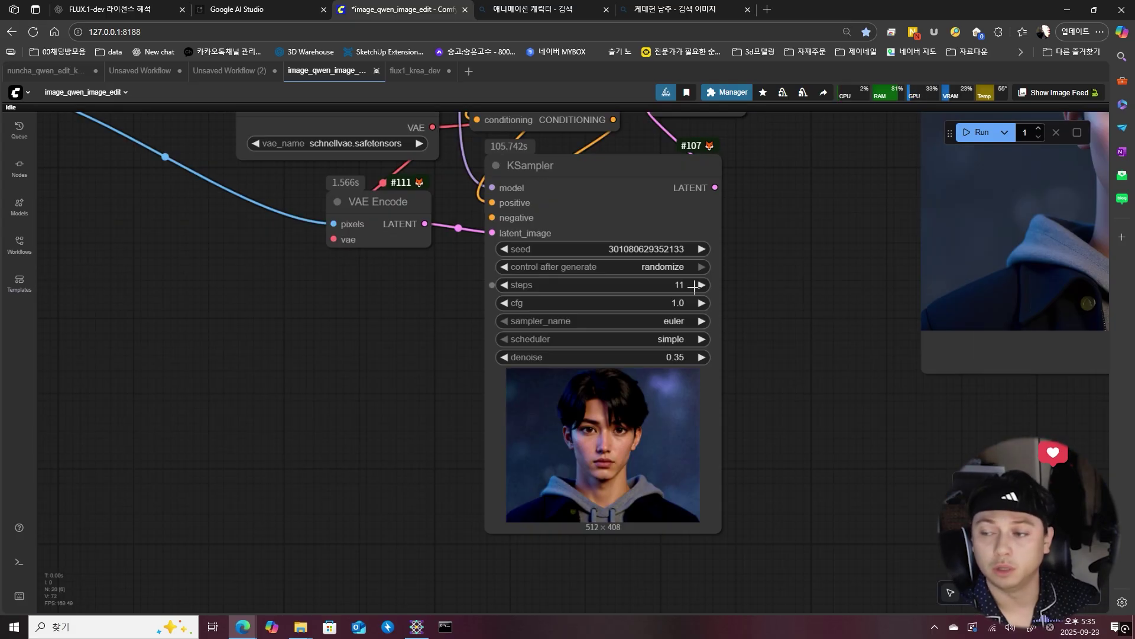
{"action": "left_click", "coordinate": [697, 285]}
{"action": "left_click", "coordinate": [698, 285]}
{"action": "left_click", "coordinate": [698, 285]}
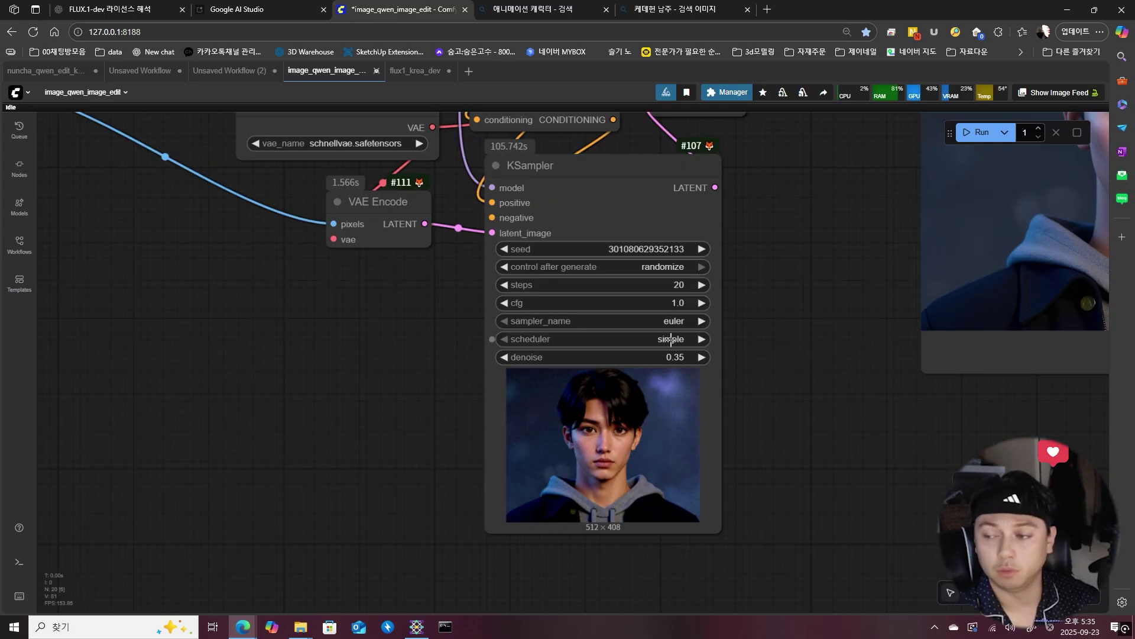
{"action": "left_click", "coordinate": [677, 342]}
{"action": "left_click", "coordinate": [680, 409]}
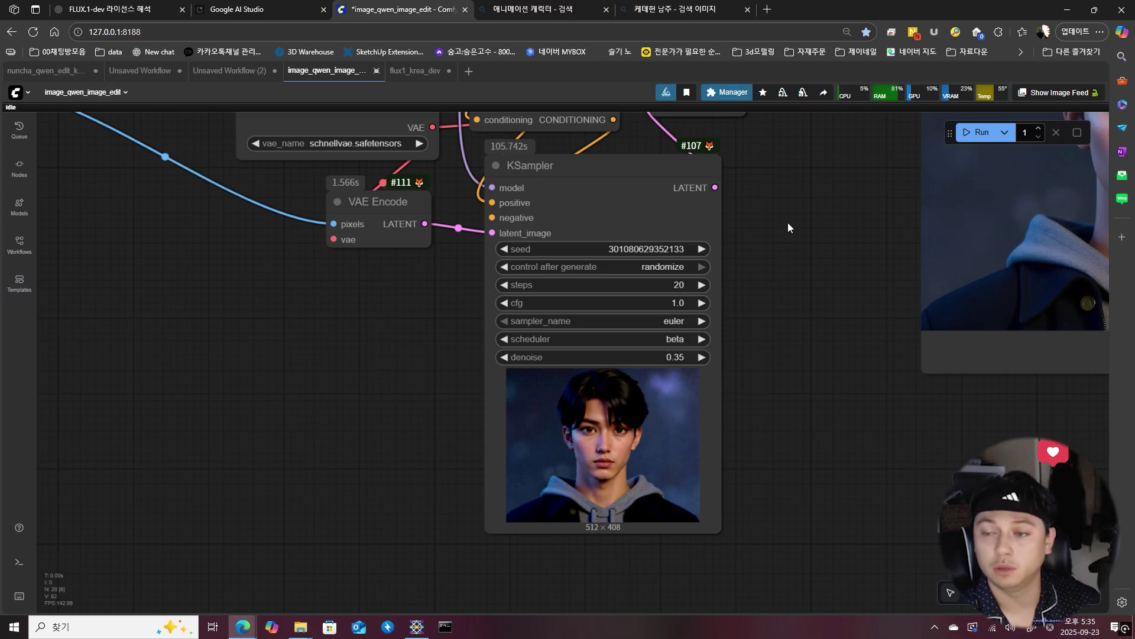
Step: Examine the 20-step beta result in the Image Comparer, checking the eyes, cheek skin, nose, lips and clothing up close
{"action": "left_click_drag", "start_coordinate": [787, 223], "coordinate": [791, 379]}
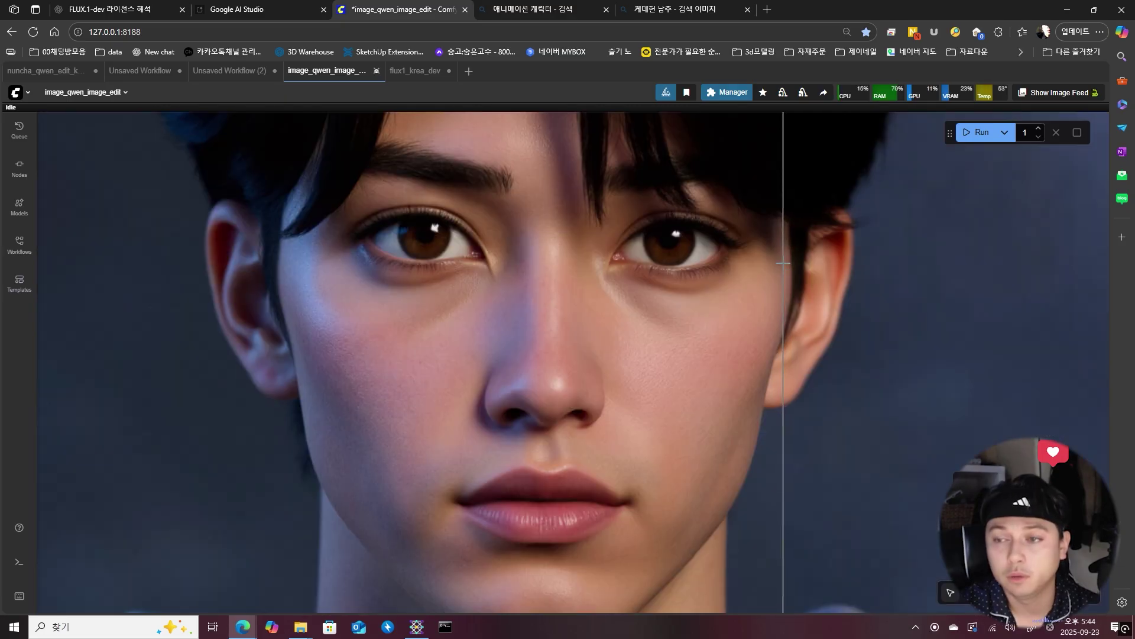
{"action": "scroll", "coordinate": [813, 286], "scroll_direction": "up", "scroll_amount": 3}
{"action": "scroll", "coordinate": [822, 290], "scroll_direction": "down", "scroll_amount": 4}
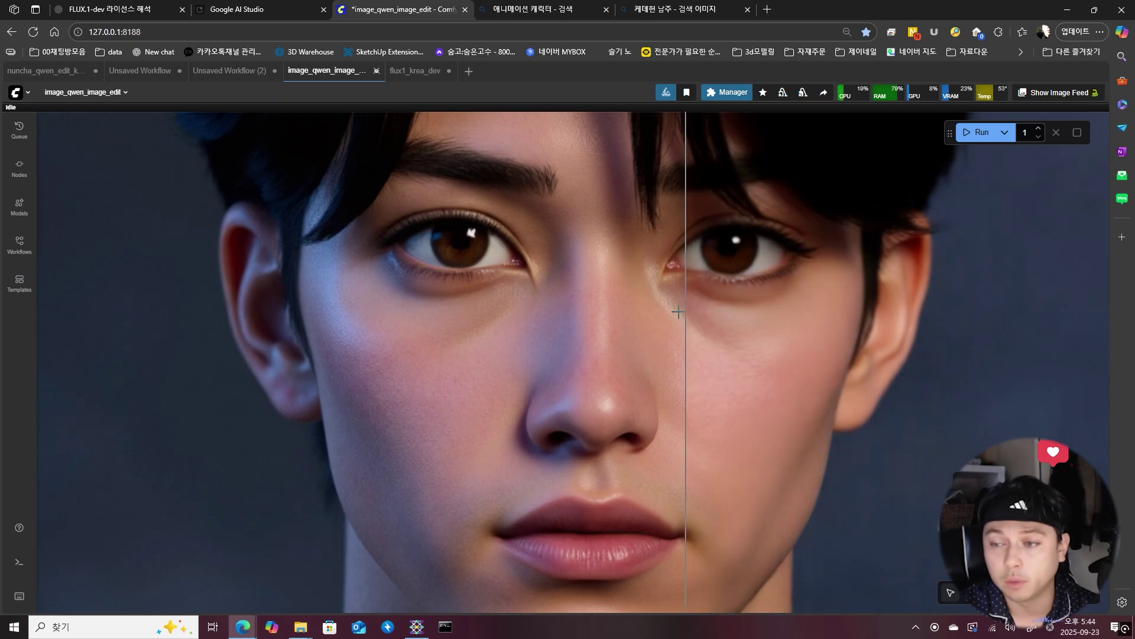
{"action": "scroll", "coordinate": [684, 293], "scroll_direction": "up", "scroll_amount": 6}
{"action": "scroll", "coordinate": [742, 297], "scroll_direction": "down", "scroll_amount": 4}
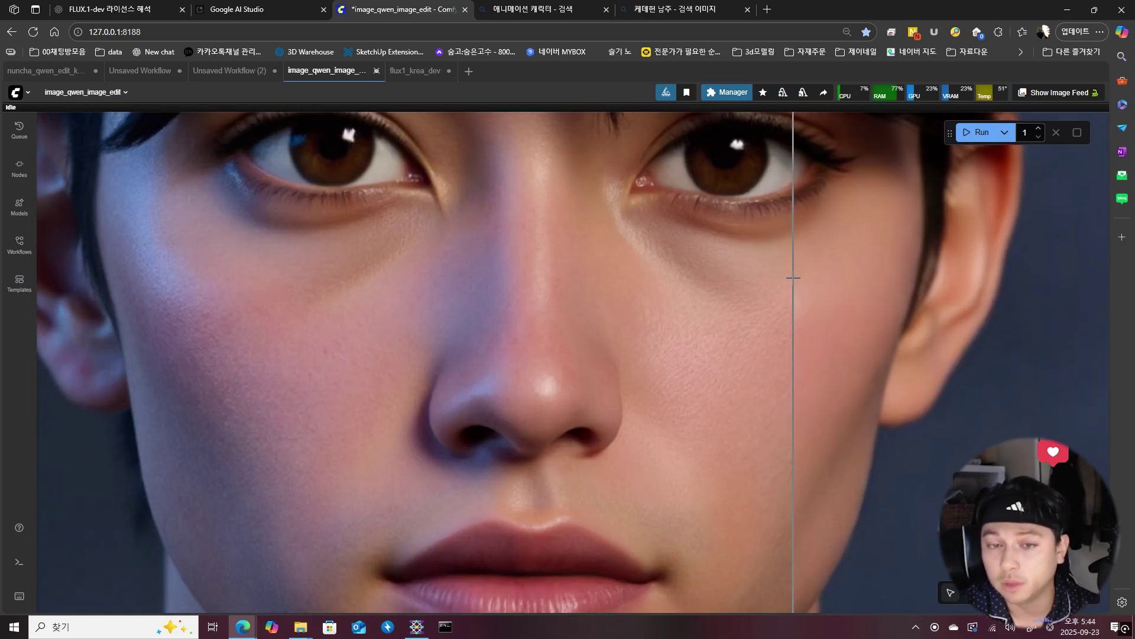
{"action": "scroll", "coordinate": [755, 344], "scroll_direction": "up", "scroll_amount": 1}
{"action": "scroll", "coordinate": [801, 260], "scroll_direction": "up", "scroll_amount": 3}
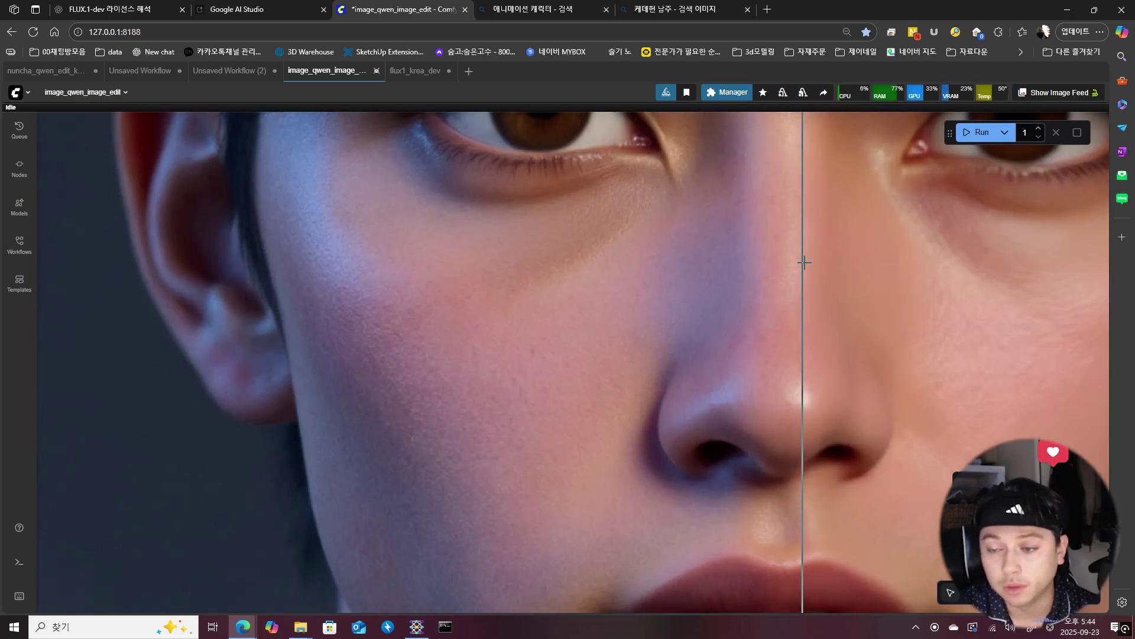
{"action": "scroll", "coordinate": [981, 284], "scroll_direction": "down", "scroll_amount": 3}
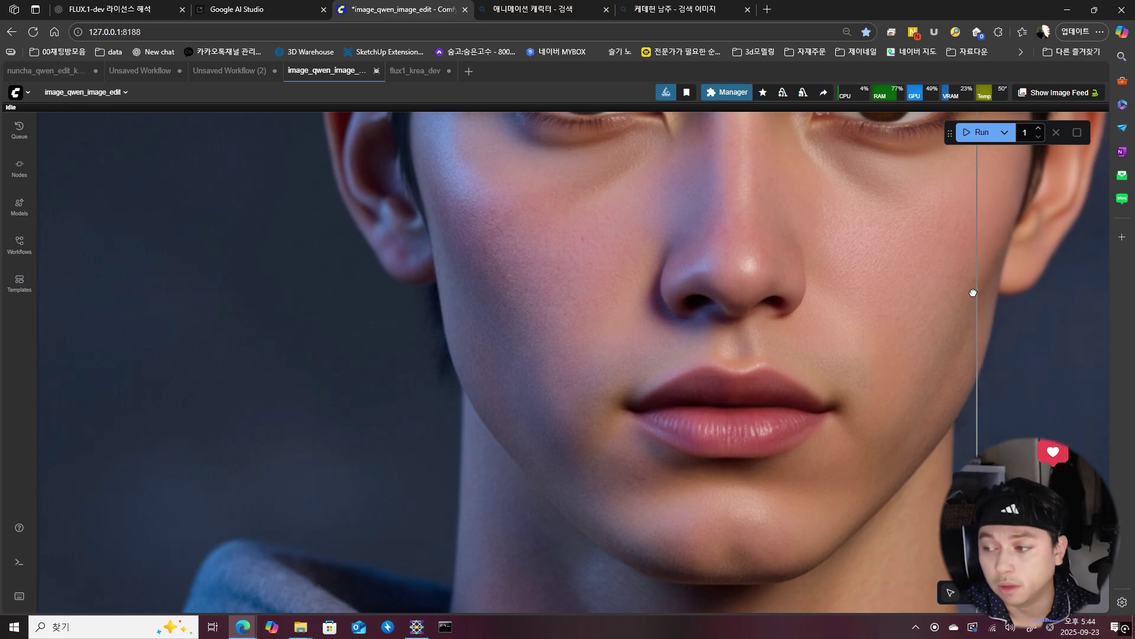
{"action": "scroll", "coordinate": [869, 300], "scroll_direction": "down", "scroll_amount": 3}
{"action": "scroll", "coordinate": [541, 502], "scroll_direction": "down", "scroll_amount": 2}
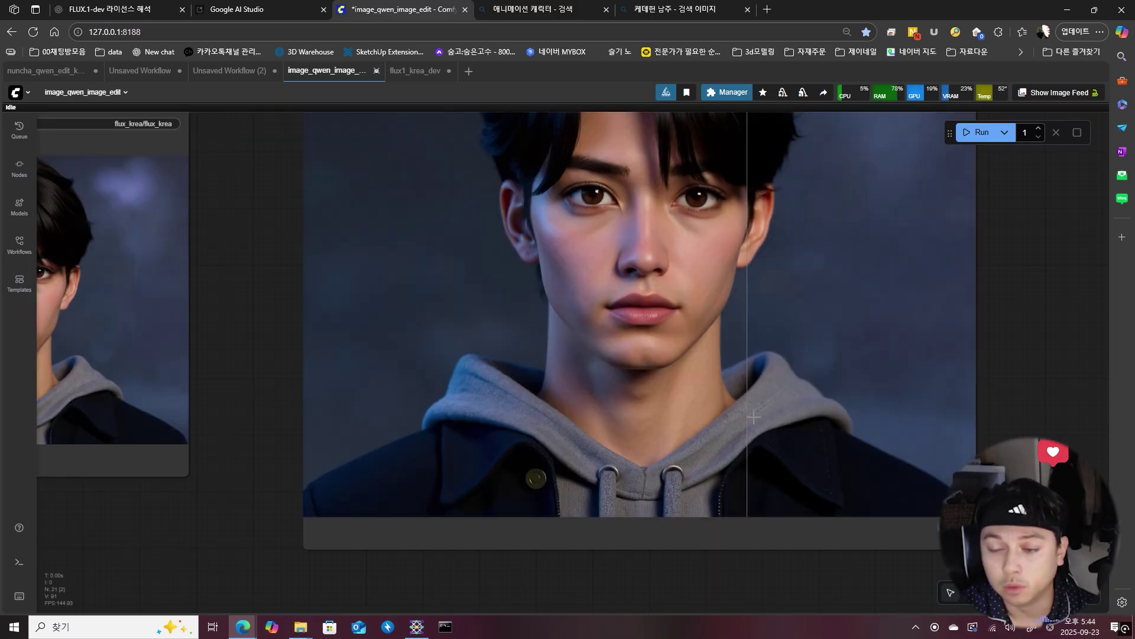
Step: Compare flux_krea_00236_.png and flux_krea_00235_.png side by side in Honeyview at 200%, examining the nose and the shadowed cheek
{"action": "mouse_move", "coordinate": [302, 627]}
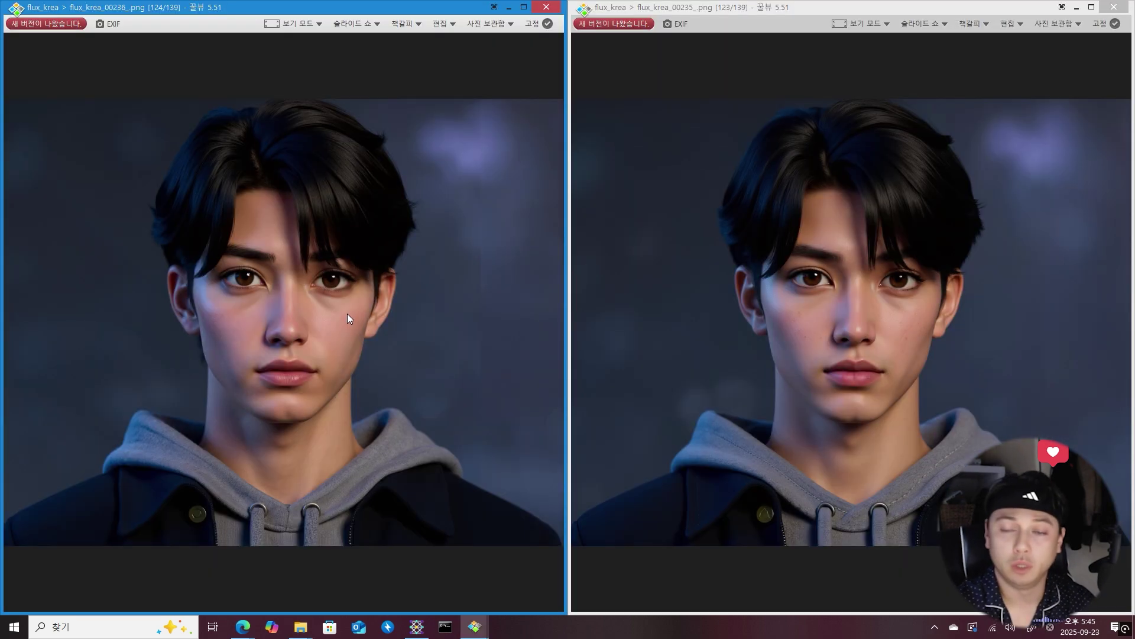
{"action": "mouse_move", "coordinate": [263, 542]}
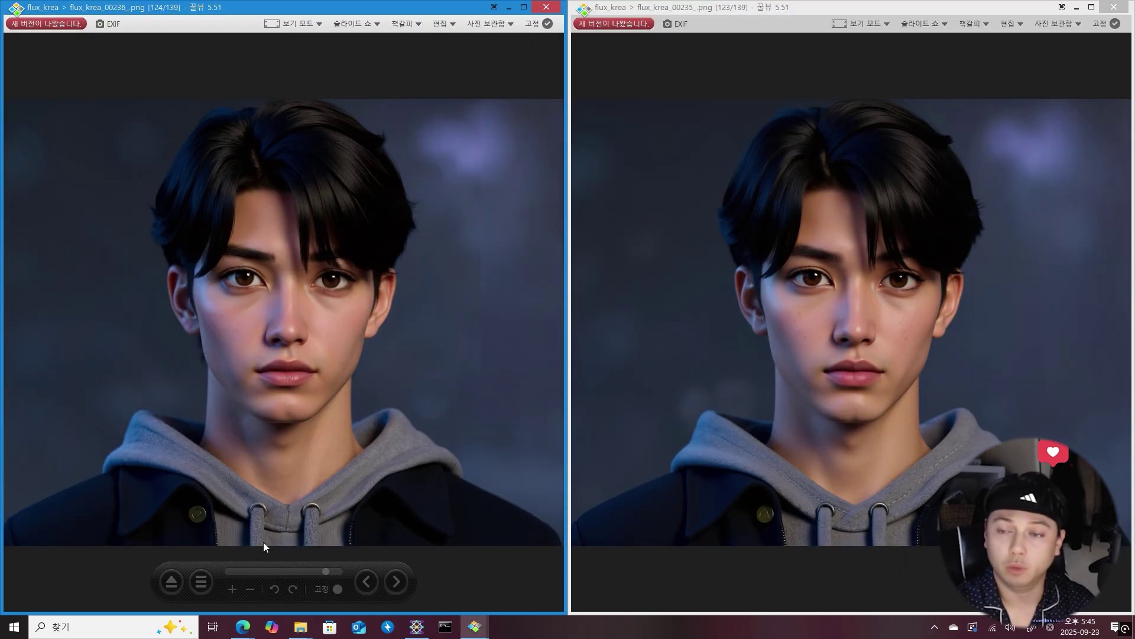
{"action": "left_click", "coordinate": [232, 589]}
{"action": "left_click", "coordinate": [232, 589]}
{"action": "left_click", "coordinate": [232, 589]}
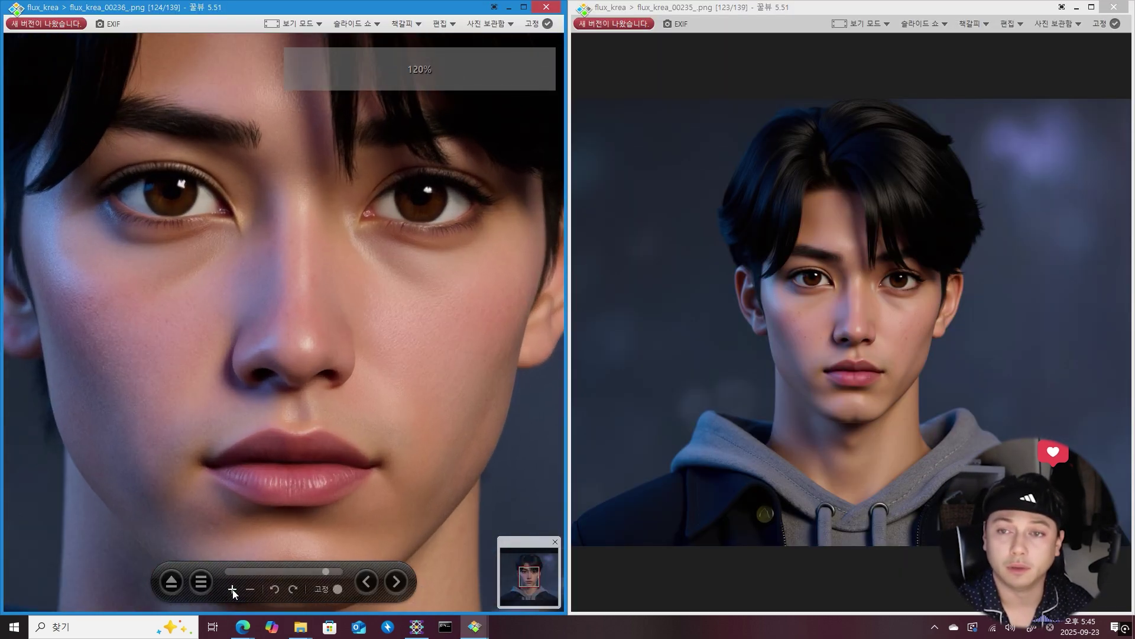
{"action": "left_click", "coordinate": [232, 589]}
{"action": "left_click", "coordinate": [232, 589]}
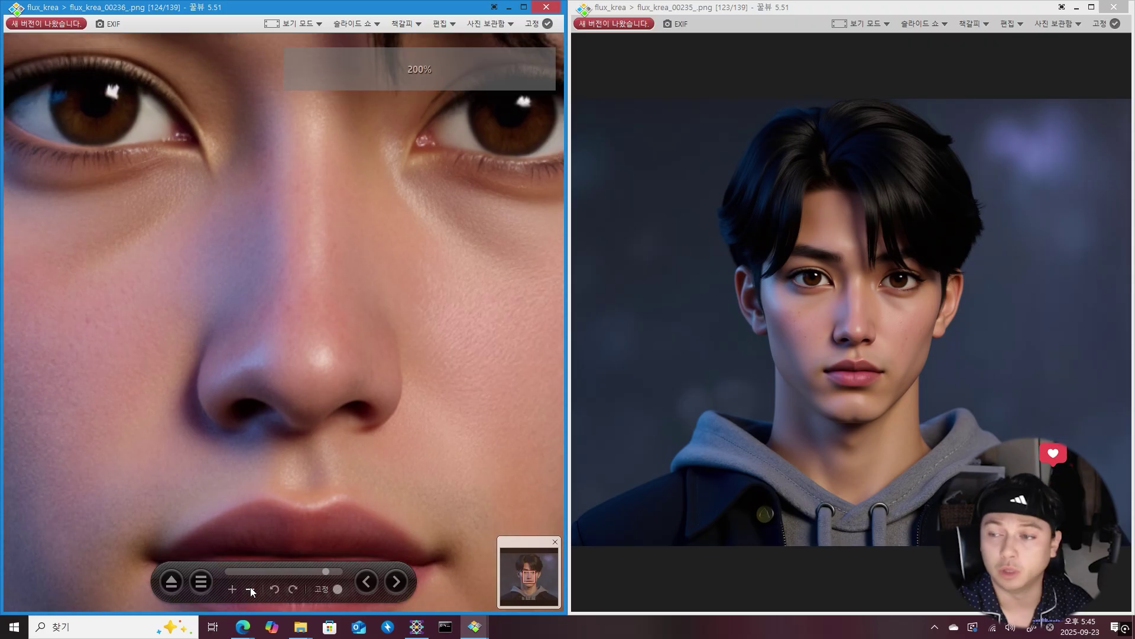
{"action": "left_click", "coordinate": [752, 351]}
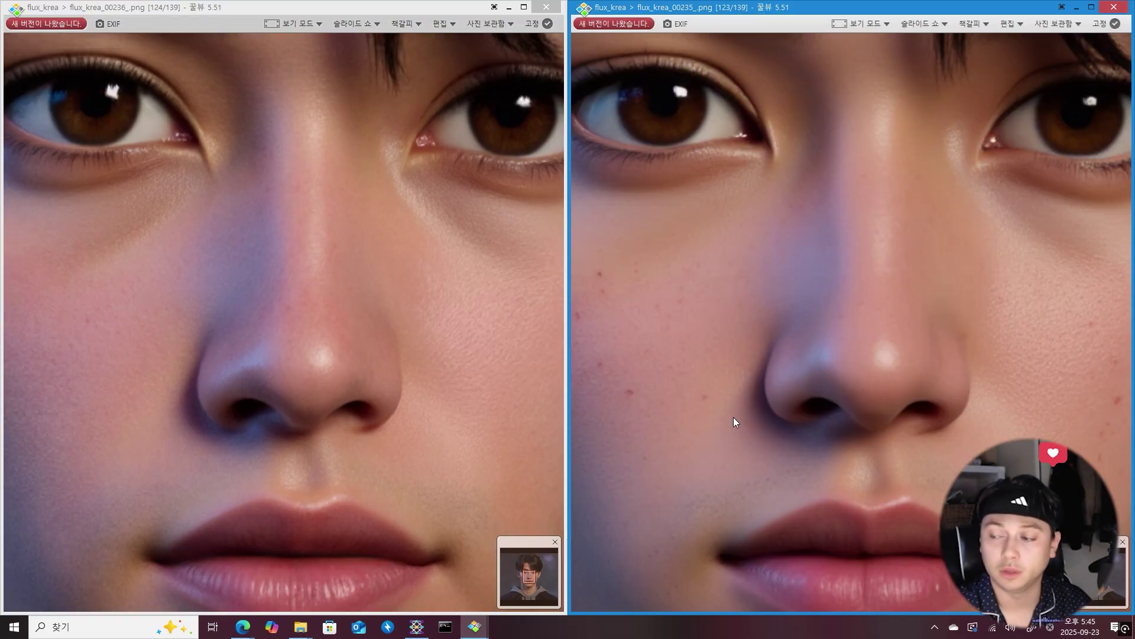
{"action": "left_click_drag", "start_coordinate": [533, 387], "coordinate": [473, 379]}
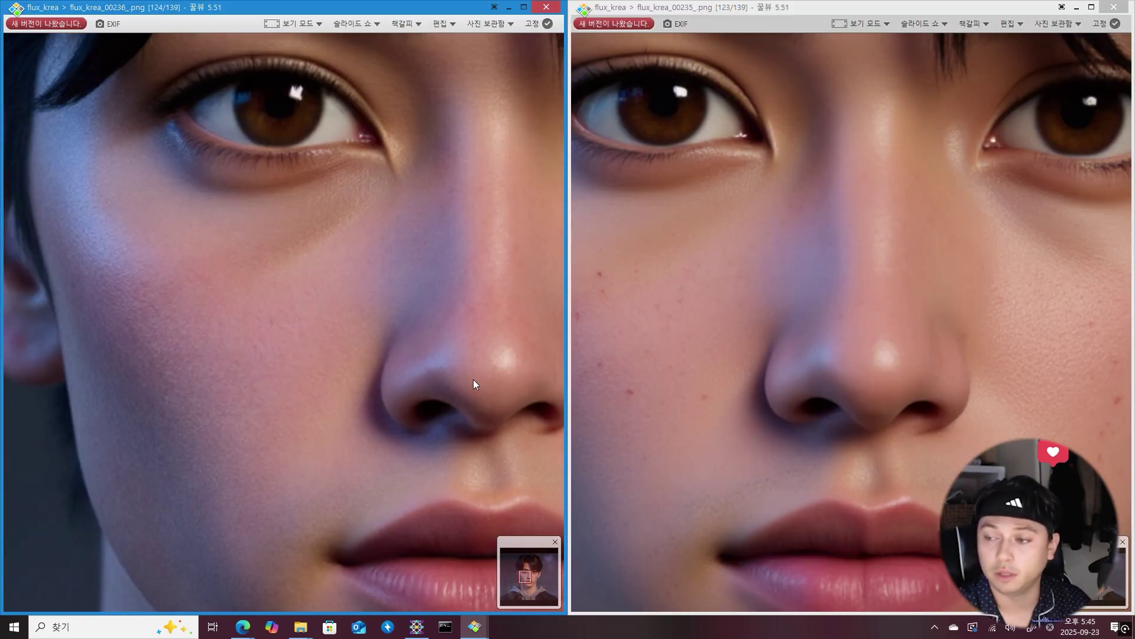
{"action": "left_click", "coordinate": [733, 367]}
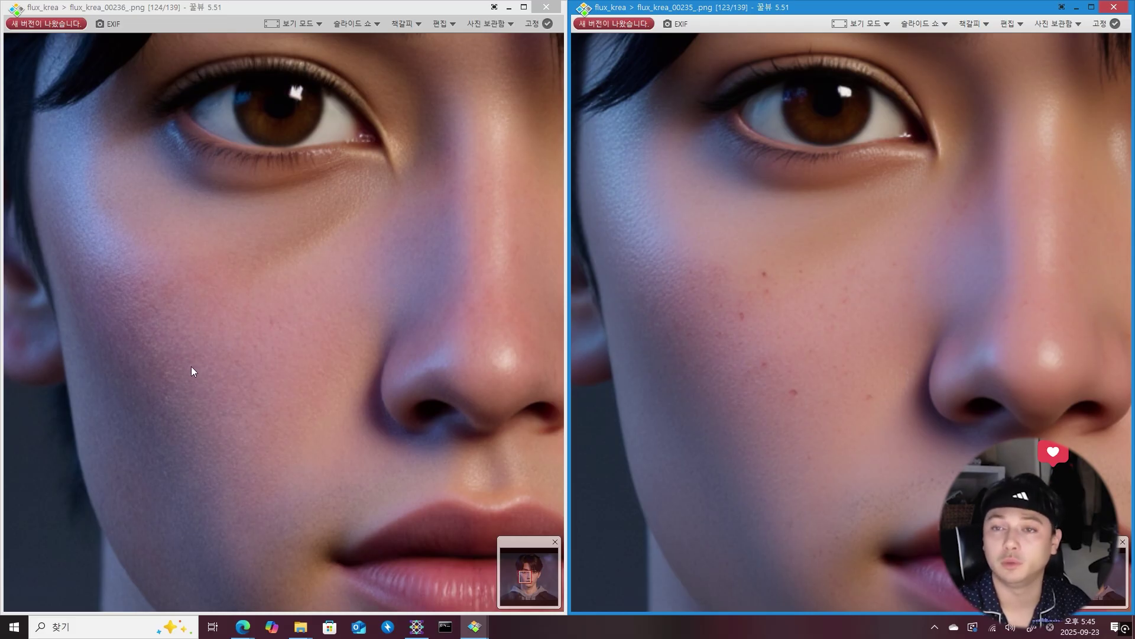
Step: Compare the lit cheek and under-eye skin texture in both Flux images, and close the two image viewer windows
{"action": "left_click_drag", "start_coordinate": [376, 353], "coordinate": [229, 355]}
{"action": "left_click_drag", "start_coordinate": [937, 380], "coordinate": [772, 393]}
{"action": "left_click", "coordinate": [304, 281]}
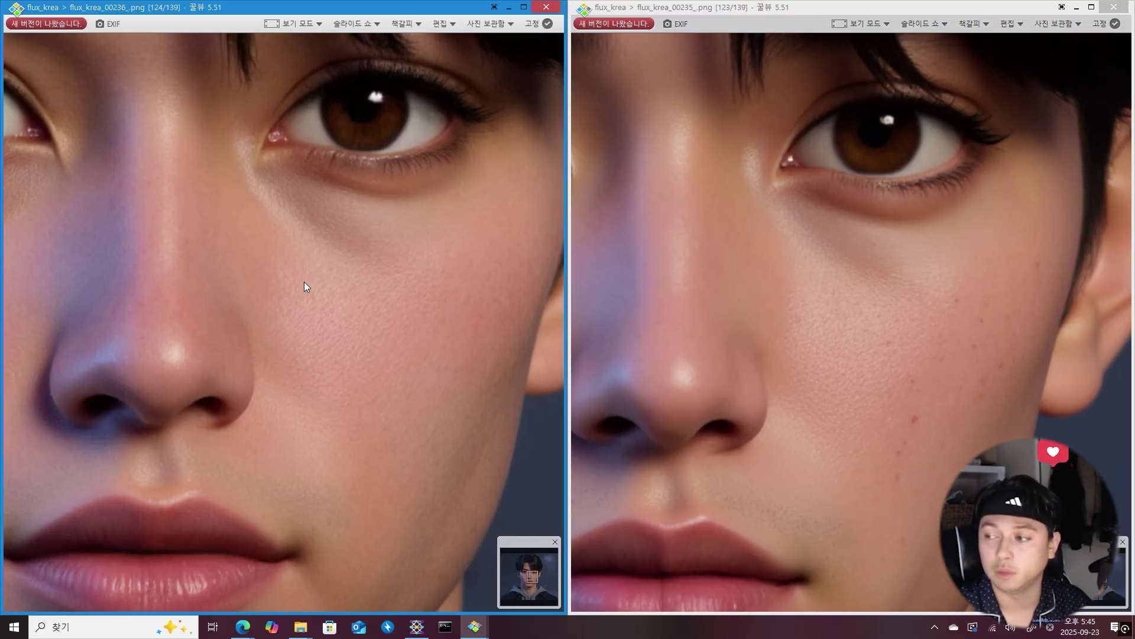
{"action": "left_click_drag", "start_coordinate": [304, 282], "coordinate": [271, 280]}
{"action": "left_click_drag", "start_coordinate": [396, 271], "coordinate": [400, 273]}
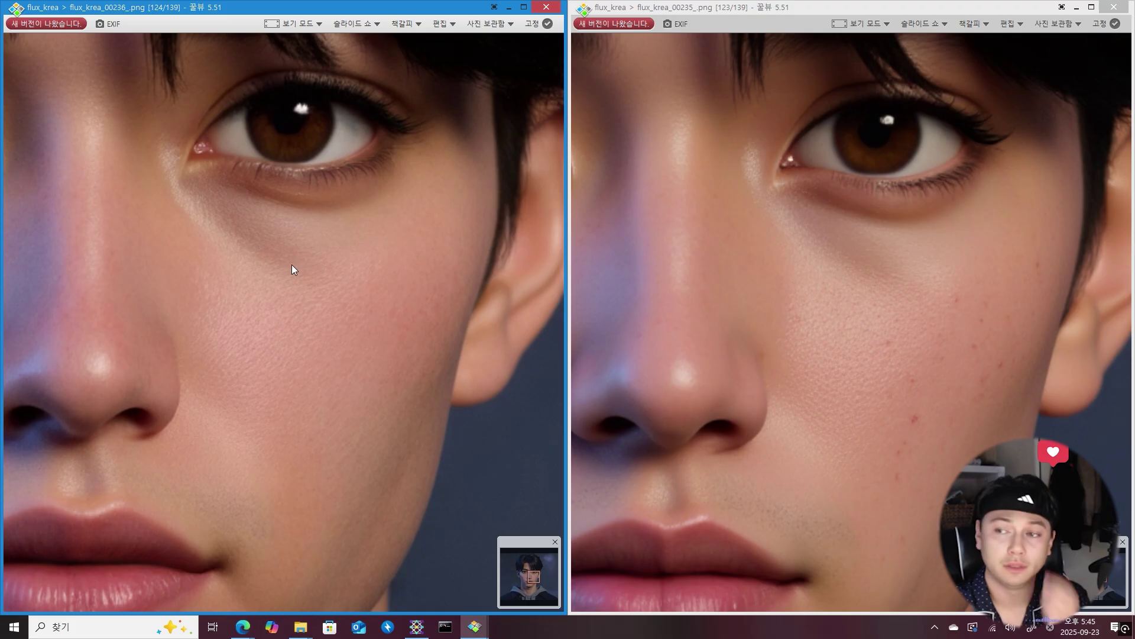
{"action": "left_click_drag", "start_coordinate": [297, 269], "coordinate": [508, 249]}
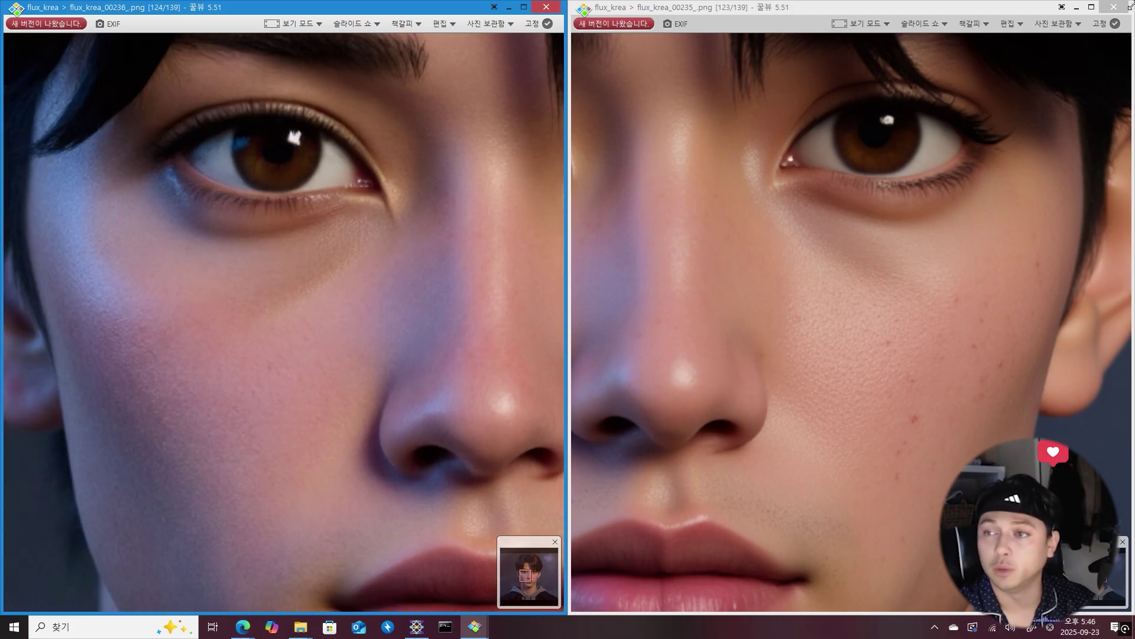
{"action": "left_click", "coordinate": [1131, 6]}
{"action": "left_click", "coordinate": [546, 7]}
Step: Re-enable the bypassed Qwen edit node and feed its output to Florence2Run and the upscaler in place of the loaded image
{"action": "scroll", "coordinate": [797, 194], "scroll_direction": "up", "scroll_amount": 3}
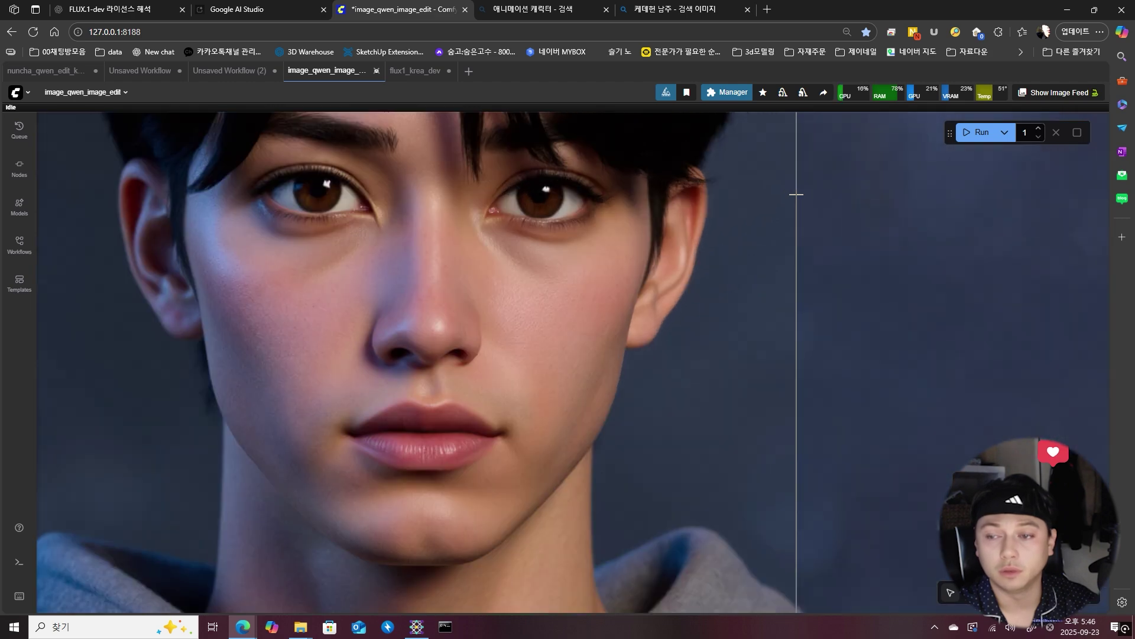
{"action": "scroll", "coordinate": [804, 237], "scroll_direction": "up", "scroll_amount": 4}
{"action": "scroll", "coordinate": [891, 293], "scroll_direction": "down", "scroll_amount": 8}
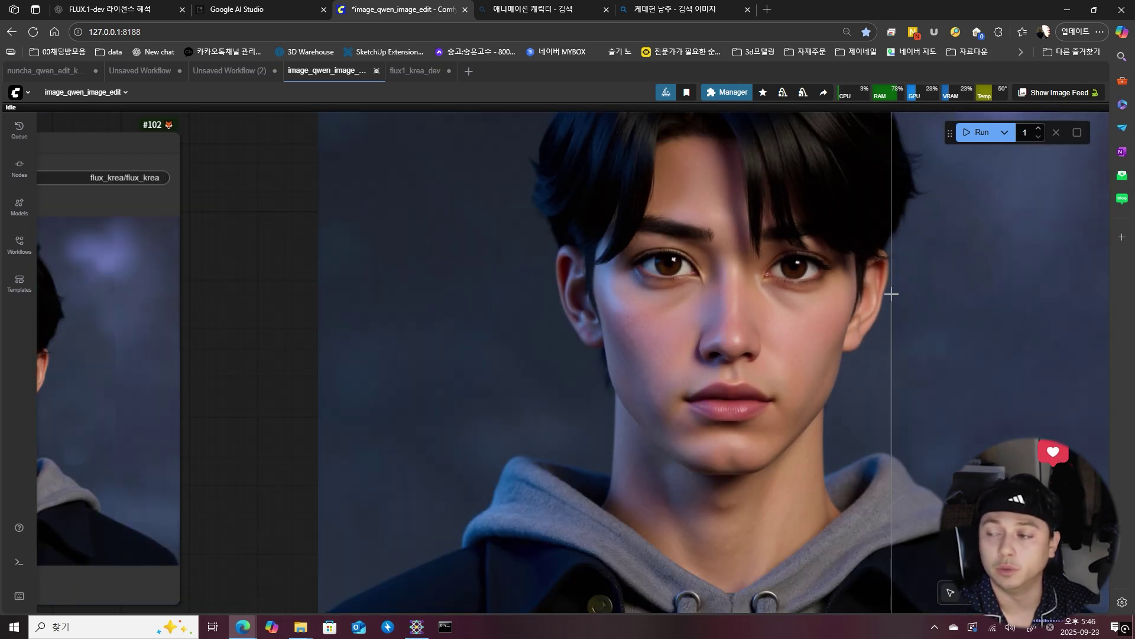
{"action": "scroll", "coordinate": [891, 294], "scroll_direction": "down", "scroll_amount": 10}
{"action": "scroll", "coordinate": [342, 239], "scroll_direction": "up", "scroll_amount": 3}
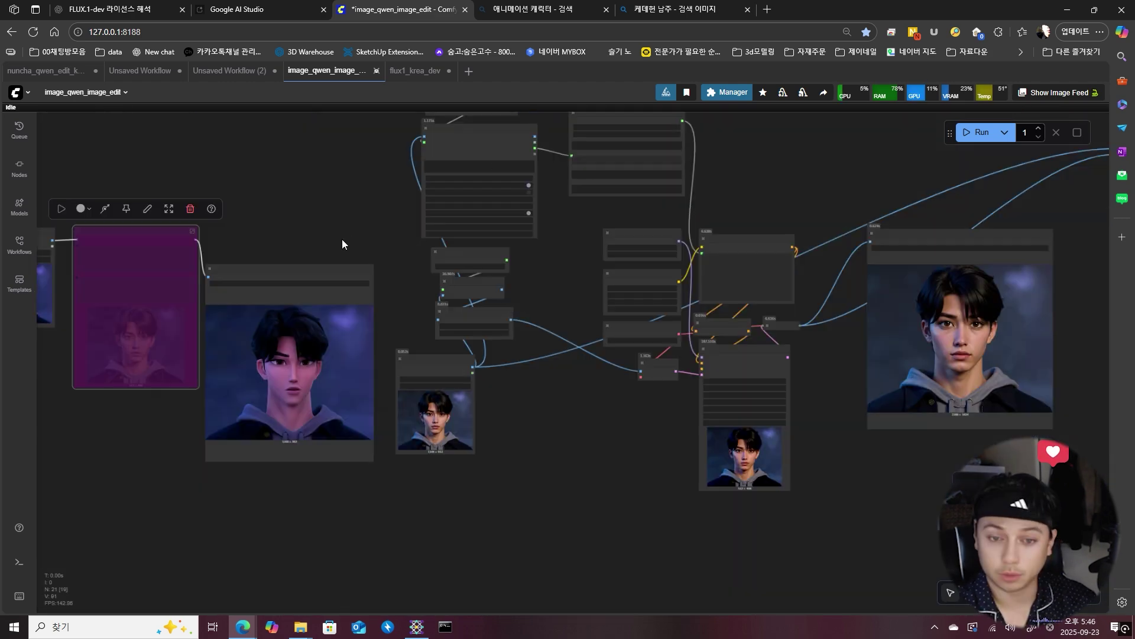
{"action": "key", "text": "ctrl+b"}
{"action": "left_click_drag", "start_coordinate": [282, 263], "coordinate": [506, 373]}
{"action": "scroll", "coordinate": [506, 373], "scroll_direction": "up", "scroll_amount": 2}
{"action": "left_click_drag", "start_coordinate": [247, 122], "coordinate": [668, 279]}
{"action": "key", "text": "ctrl+z"}
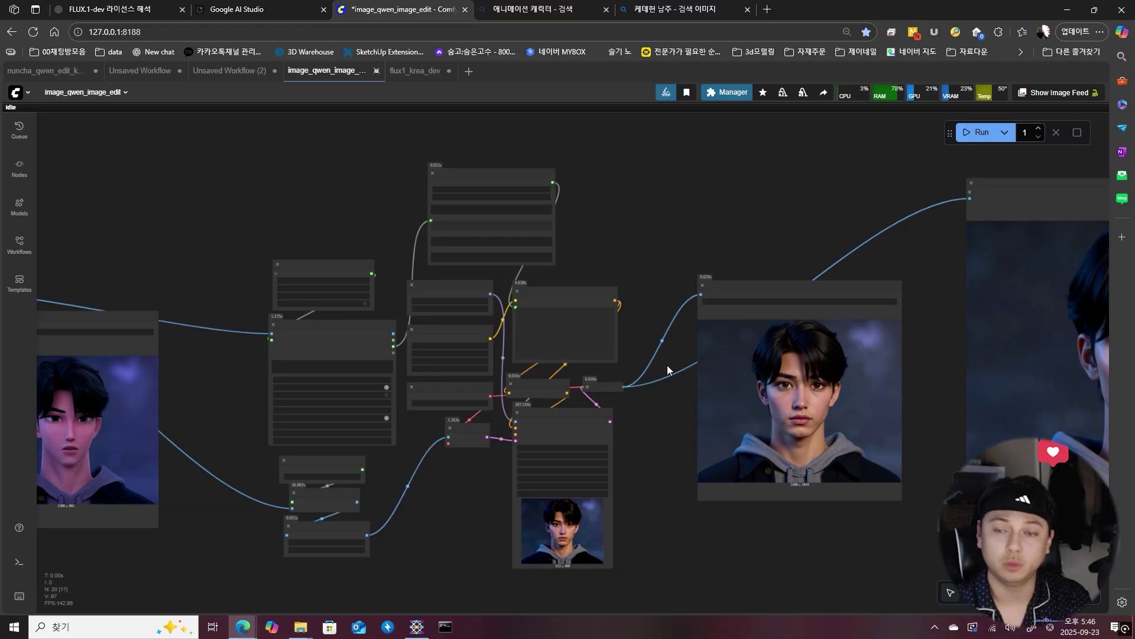
Step: Convert all the Florence2, upscale and Flux Krea nodes between the Qwen edit node and the final Save Image into one subgraph
{"action": "scroll", "coordinate": [589, 443], "scroll_direction": "up", "scroll_amount": 3}
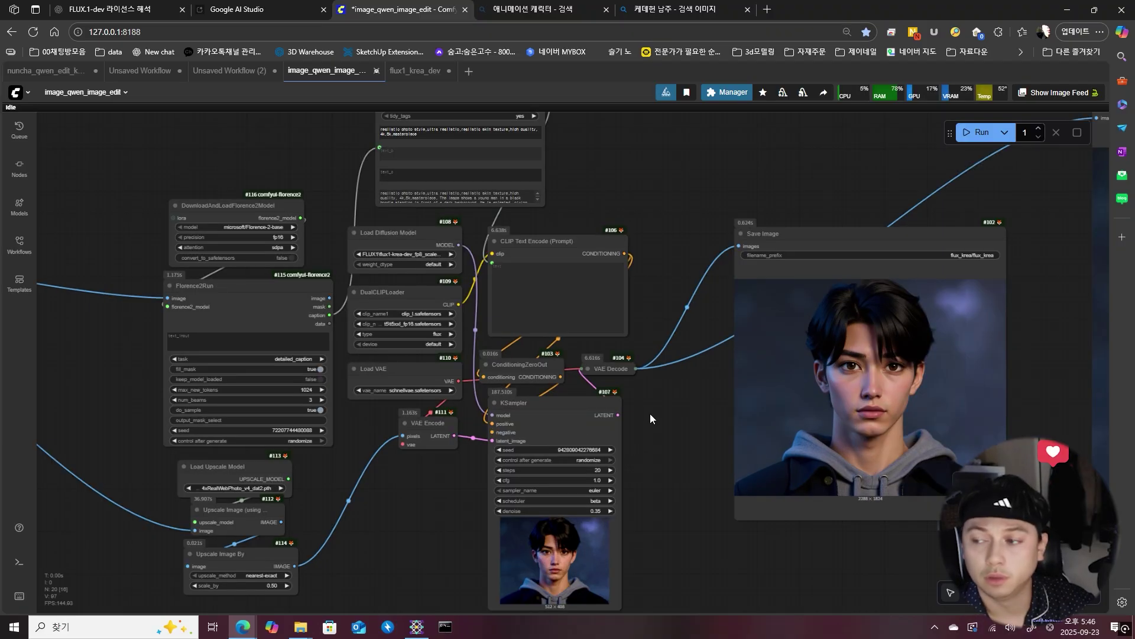
{"action": "scroll", "coordinate": [651, 418], "scroll_direction": "down", "scroll_amount": 1}
{"action": "left_click_drag", "start_coordinate": [228, 136], "coordinate": [651, 584]}
{"action": "right_click", "coordinate": [454, 482]}
{"action": "left_click", "coordinate": [479, 409]}
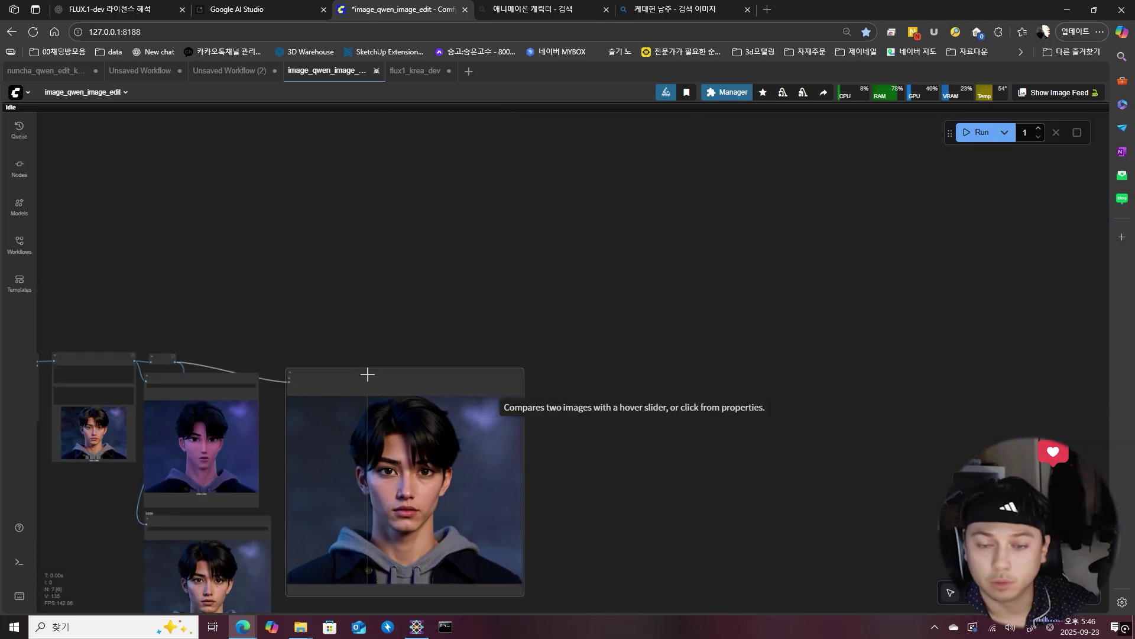
Step: Review the condensed workflow, examining the original, the refined image and the Image Comparer output
{"action": "scroll", "coordinate": [428, 243], "scroll_direction": "up", "scroll_amount": 1}
{"action": "scroll", "coordinate": [1010, 325], "scroll_direction": "up", "scroll_amount": 1}
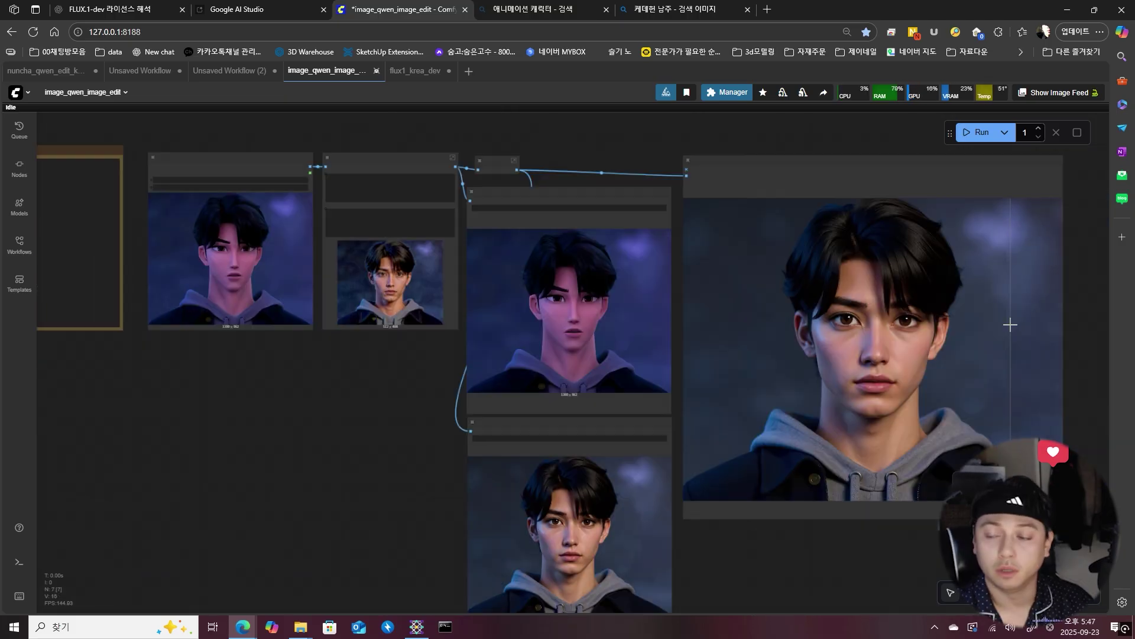
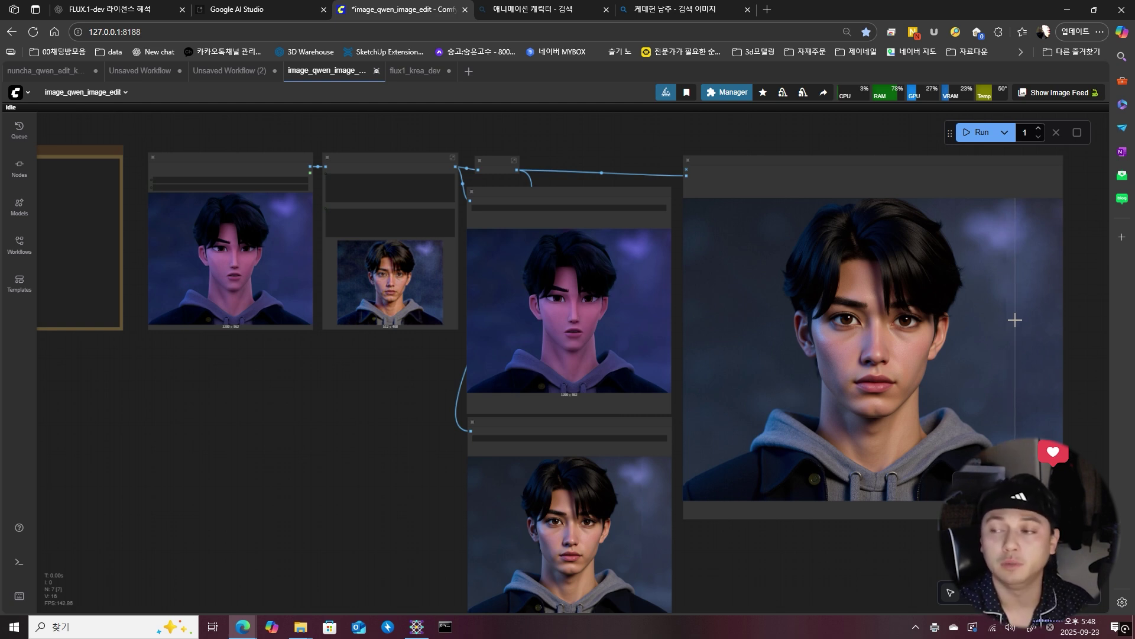
{"action": "scroll", "coordinate": [1015, 319], "scroll_direction": "up", "scroll_amount": 2}
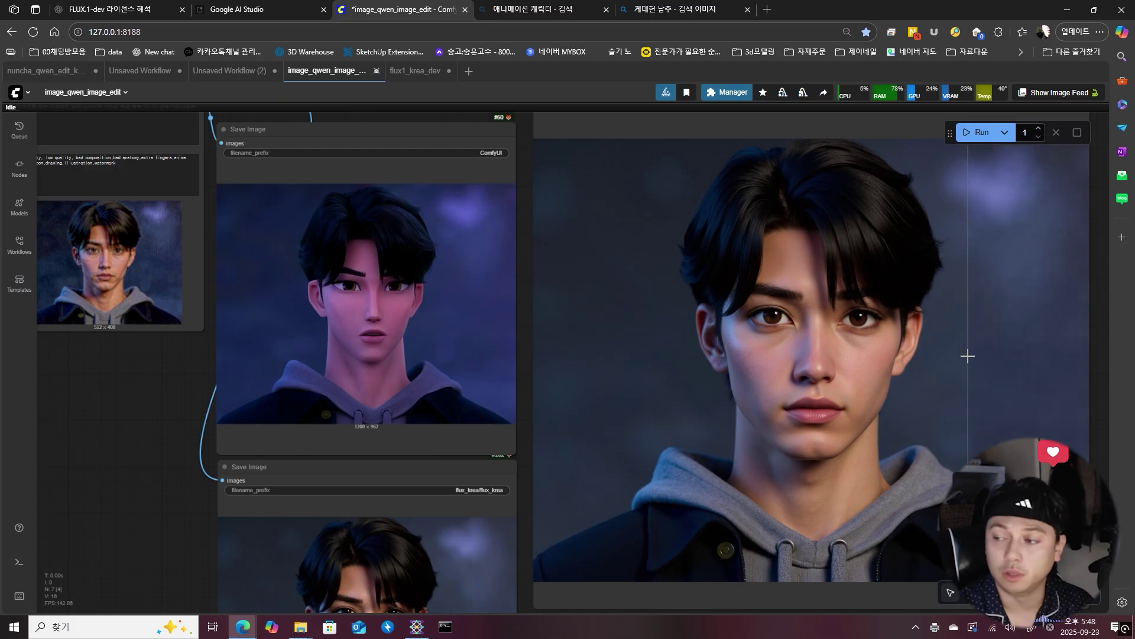
{"action": "scroll", "coordinate": [986, 344], "scroll_direction": "up", "scroll_amount": 2}
{"action": "scroll", "coordinate": [986, 344], "scroll_direction": "down", "scroll_amount": 2}
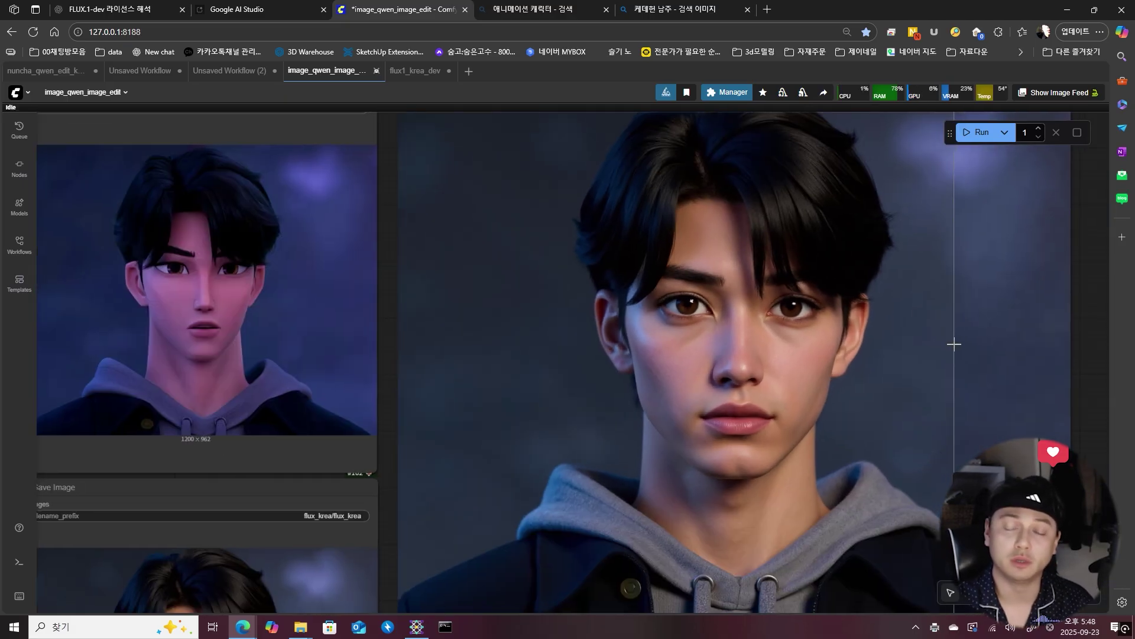
{"action": "scroll", "coordinate": [953, 344], "scroll_direction": "down", "scroll_amount": 2}
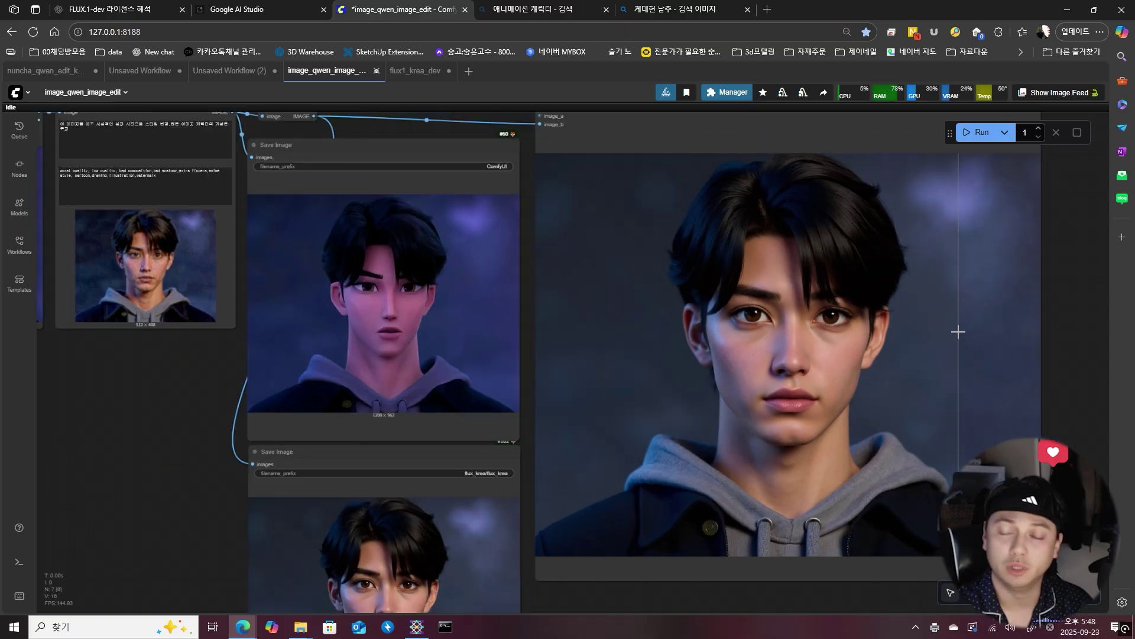
{"action": "left_click_drag", "start_coordinate": [958, 329], "coordinate": [806, 362]}
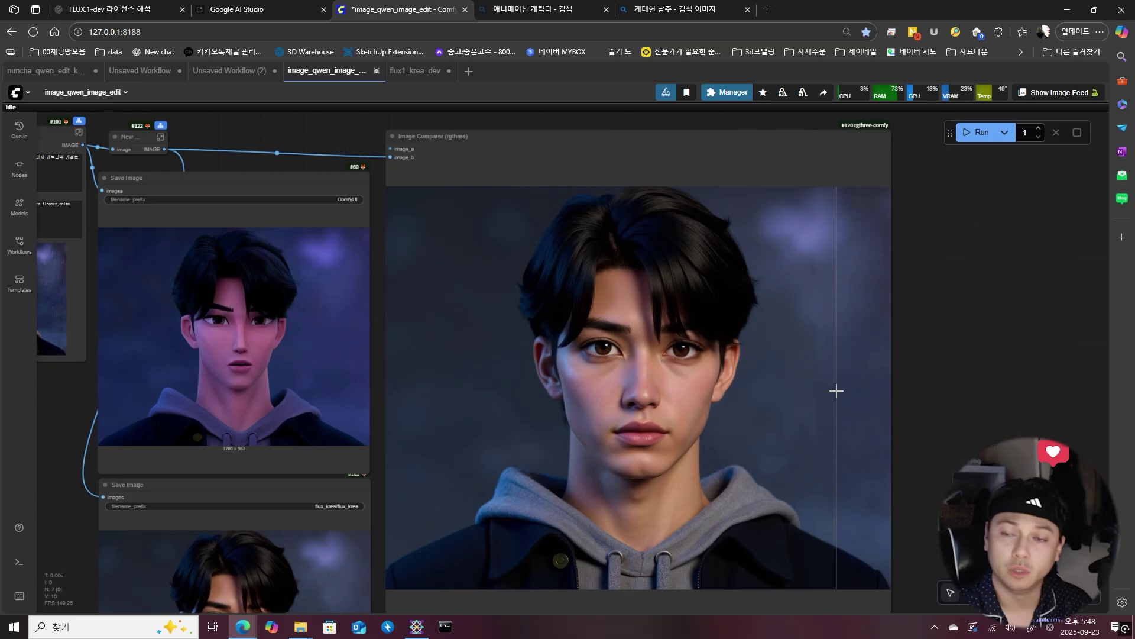
{"action": "scroll", "coordinate": [836, 390], "scroll_direction": "down", "scroll_amount": 5}
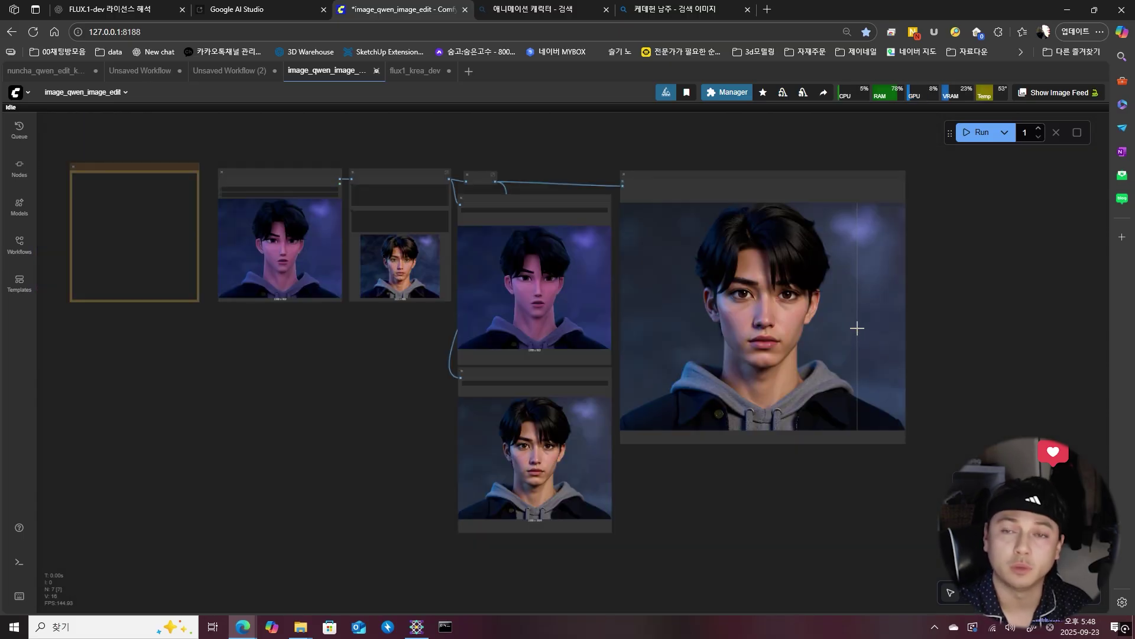